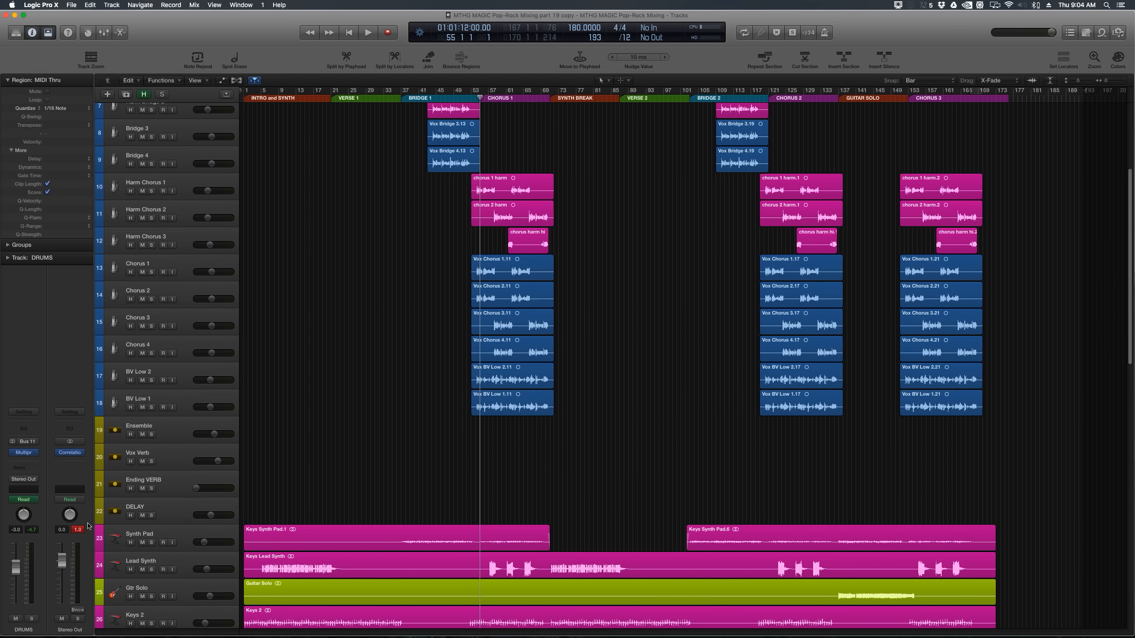
# Clear the stereo output's peak clip indicator and play back the vocal lead-in to Chorus 1 from bar 53
pyautogui.click(78, 529)
pyautogui.press('super+Right')
pyautogui.press('super+Right')
pyautogui.press('super+Right')
pyautogui.press('super+Right')
pyautogui.press('super+Right')
pyautogui.press('super+Right')
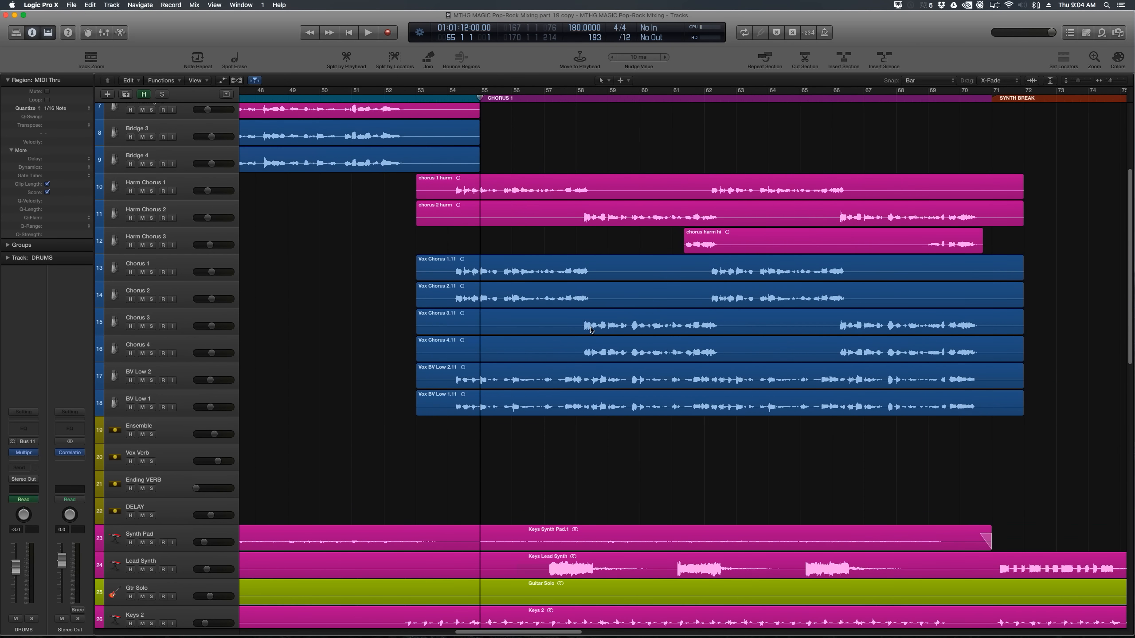
pyautogui.press('super+Left')
pyautogui.press('super+Left')
pyautogui.press('super+Left')
pyautogui.press('super+Left')
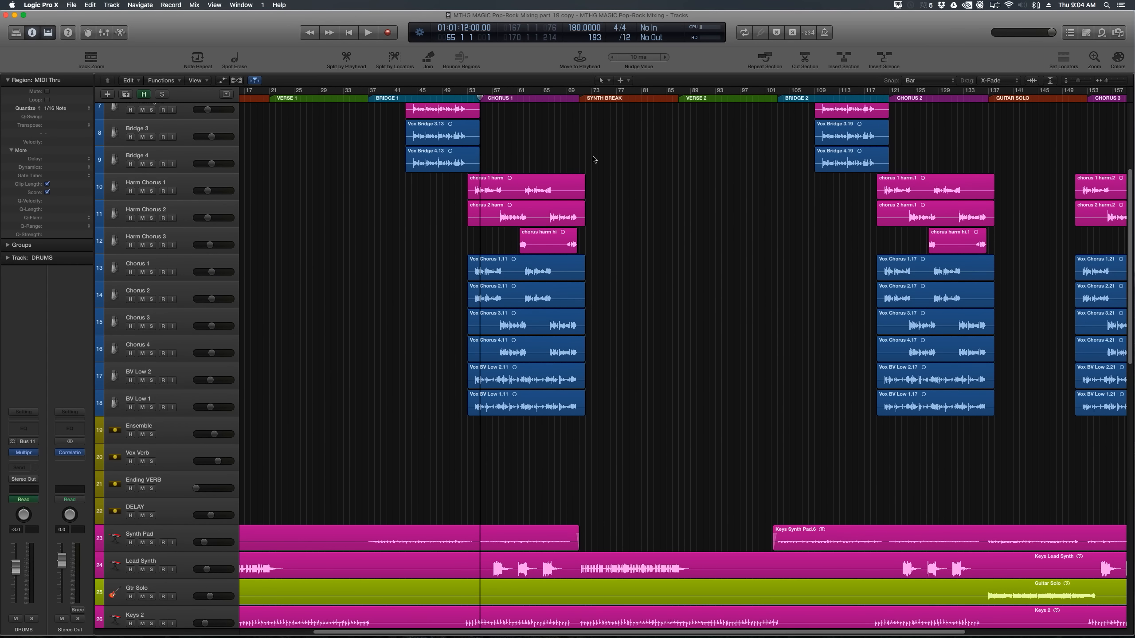
pyautogui.press('super+Right')
pyautogui.press('super+Right')
pyautogui.press('super+Right')
pyautogui.press('super+Right')
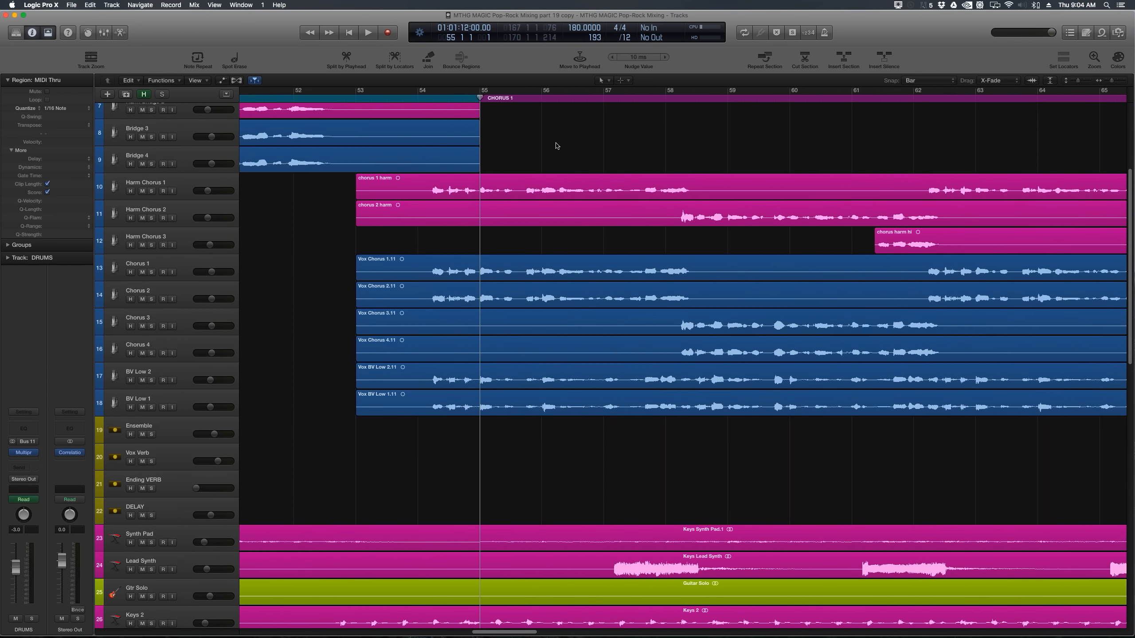
pyautogui.click(328, 97)
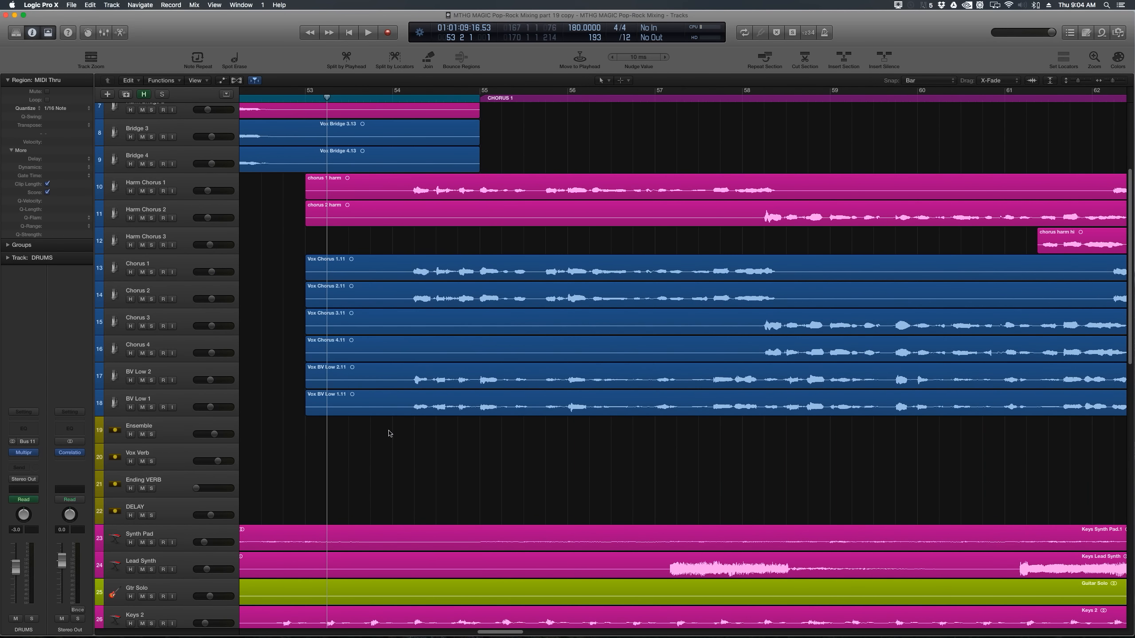
pyautogui.press('space')
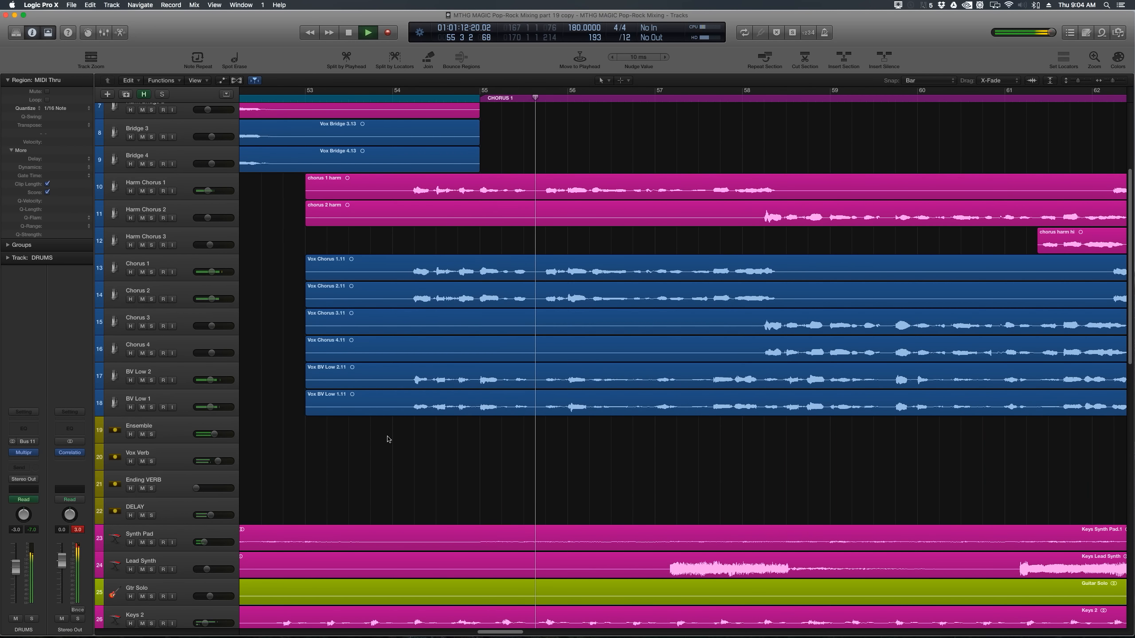
pyautogui.press('space')
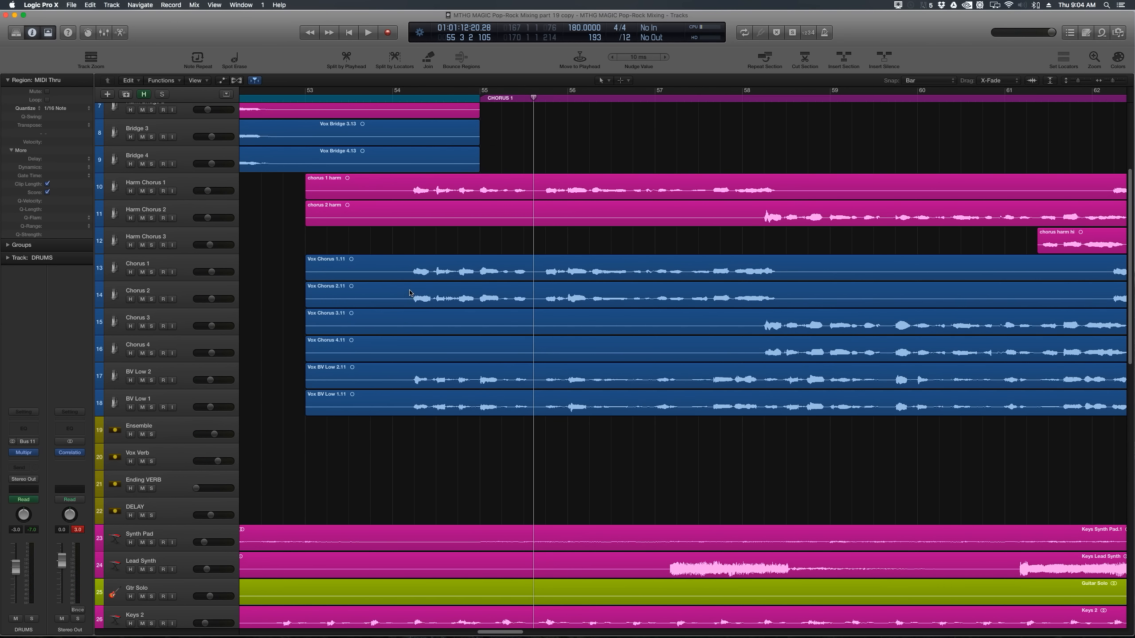
# Move the Harm Chorus 1, 2 and 3 tracks together below the BV Low 1 track
pyautogui.click(186, 193)
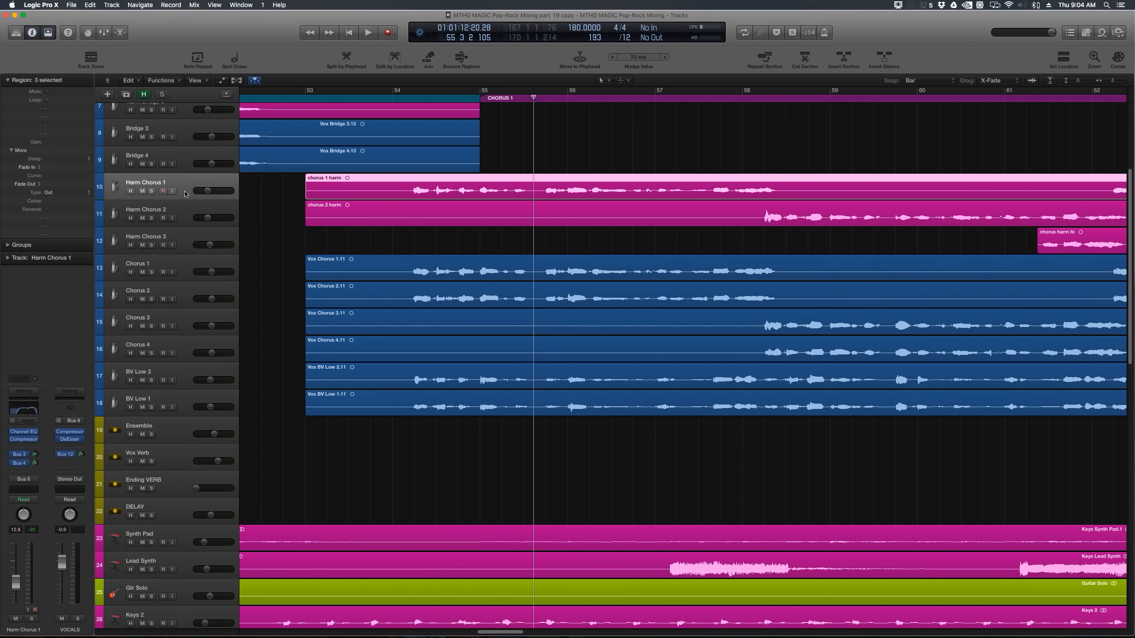
pyautogui.keyDown('shift'); pyautogui.click(179, 237); pyautogui.keyUp('shift')
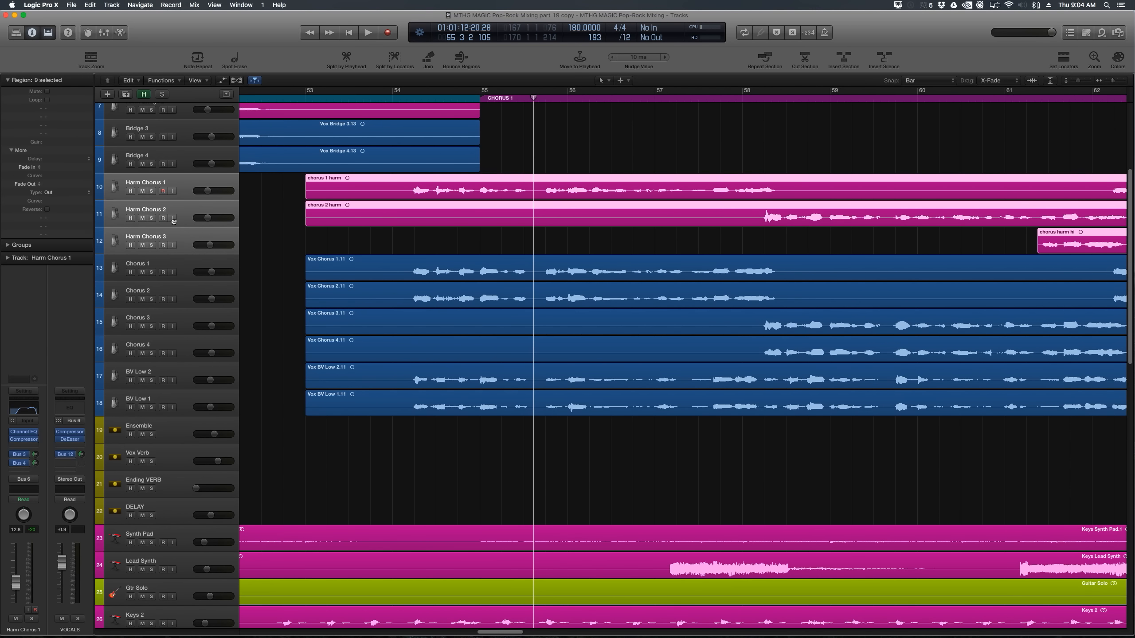
pyautogui.moveTo(174, 220); pyautogui.dragTo(246, 451)
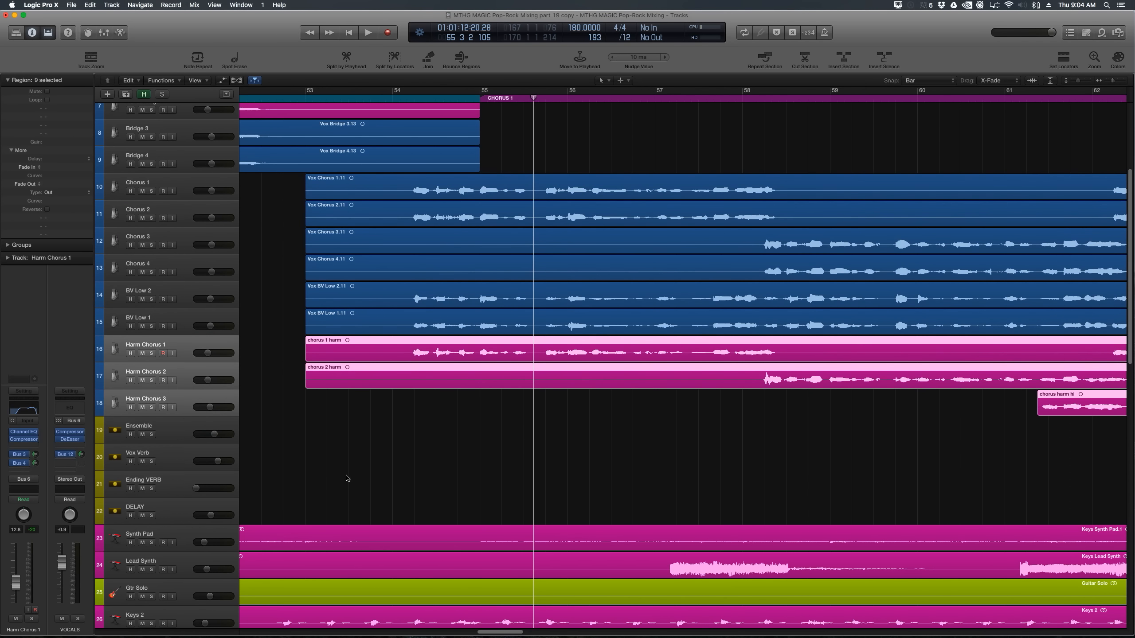
pyautogui.click(347, 478)
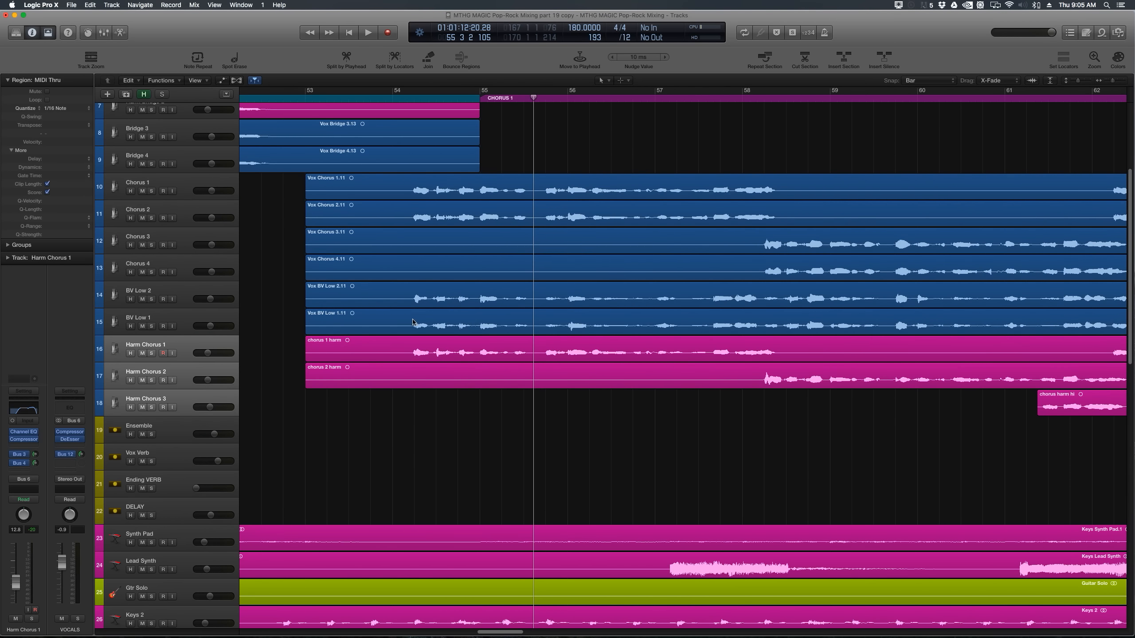
# Turn off Snap to Grid in the arrangement
pyautogui.press('super+Right')
pyautogui.press('super+Left')
pyautogui.click(930, 81)
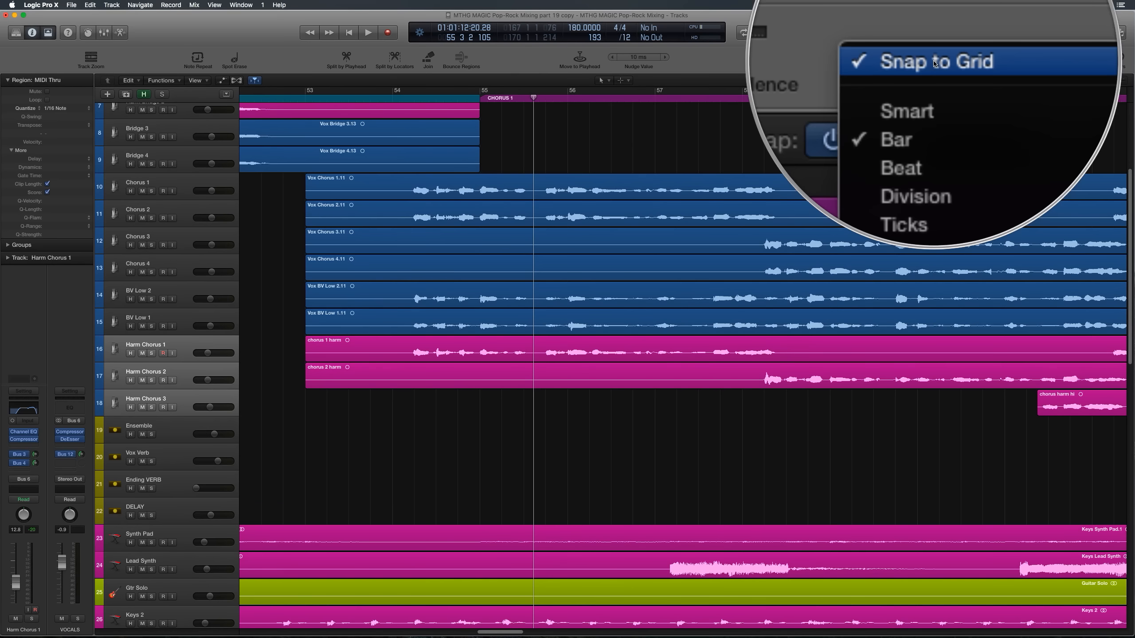
pyautogui.click(934, 64)
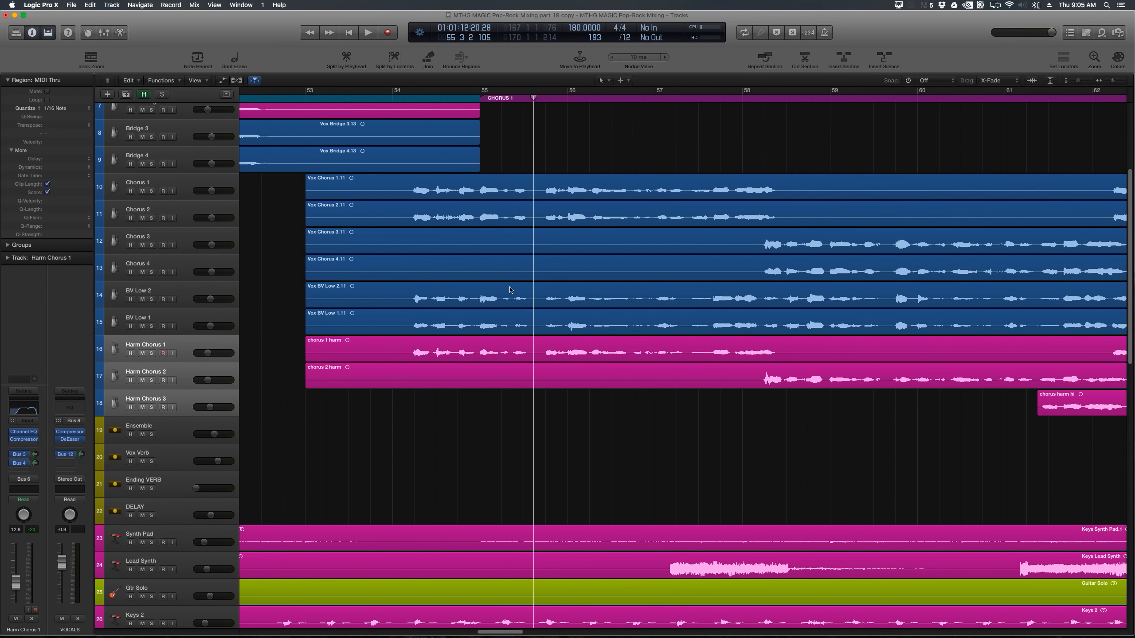
# Delete the BV Low 1-2 and Harm Chorus 1-2 audio just before bar 55 and play back the transition into Chorus 1
pyautogui.moveTo(294, 282); pyautogui.dragTo(477, 456)
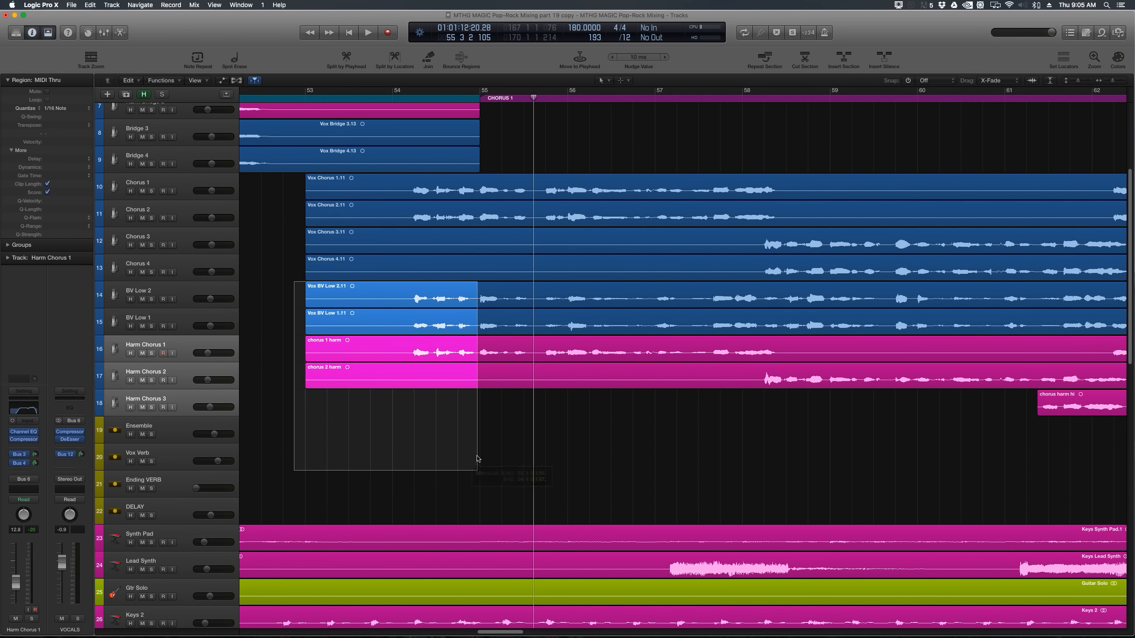
pyautogui.press('Delete')
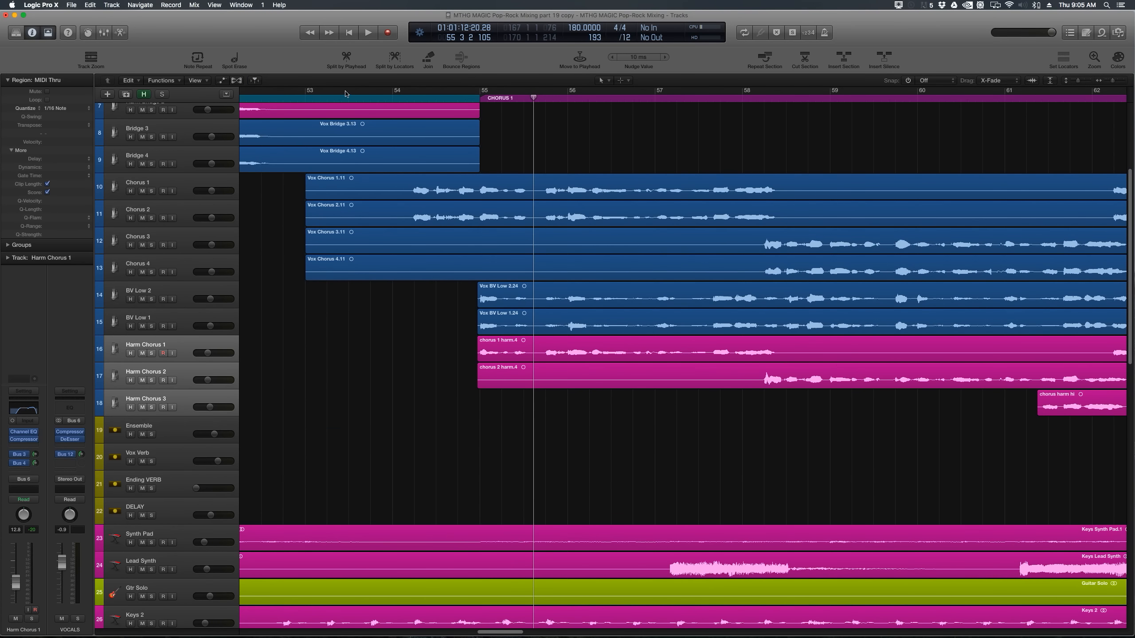
pyautogui.press('space')
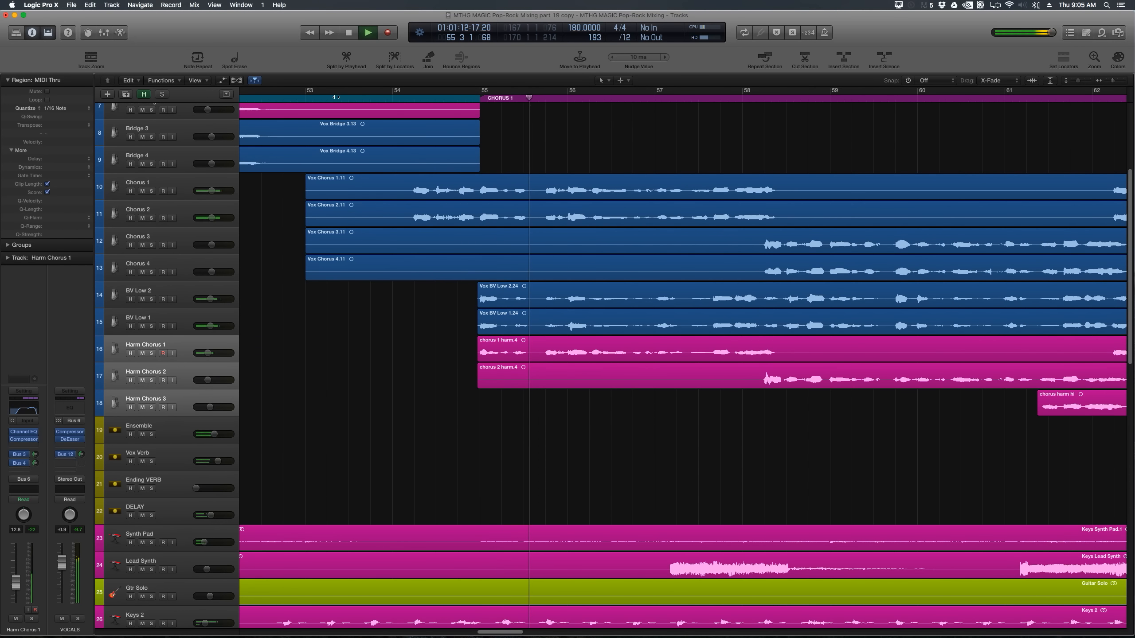
pyautogui.press('space')
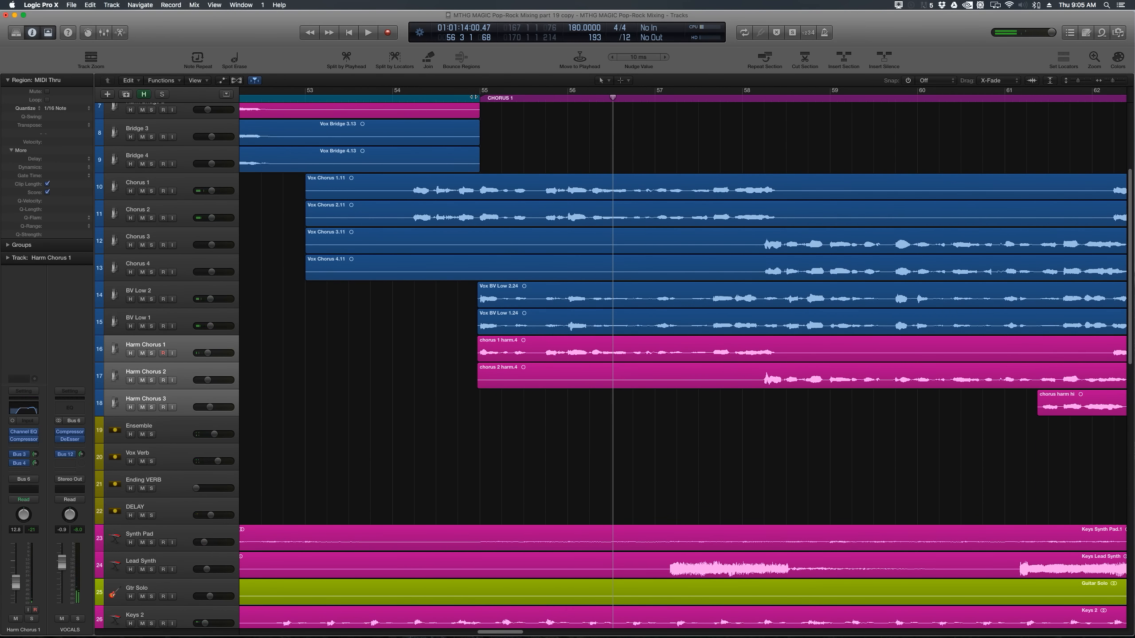
# Add fade-ins of 40 to the starts of the BV Low 1-2 and Harm Chorus 1-2 regions at Chorus 1
pyautogui.hotkey('alt', ',')
pyautogui.scroll(5, 480, 367)
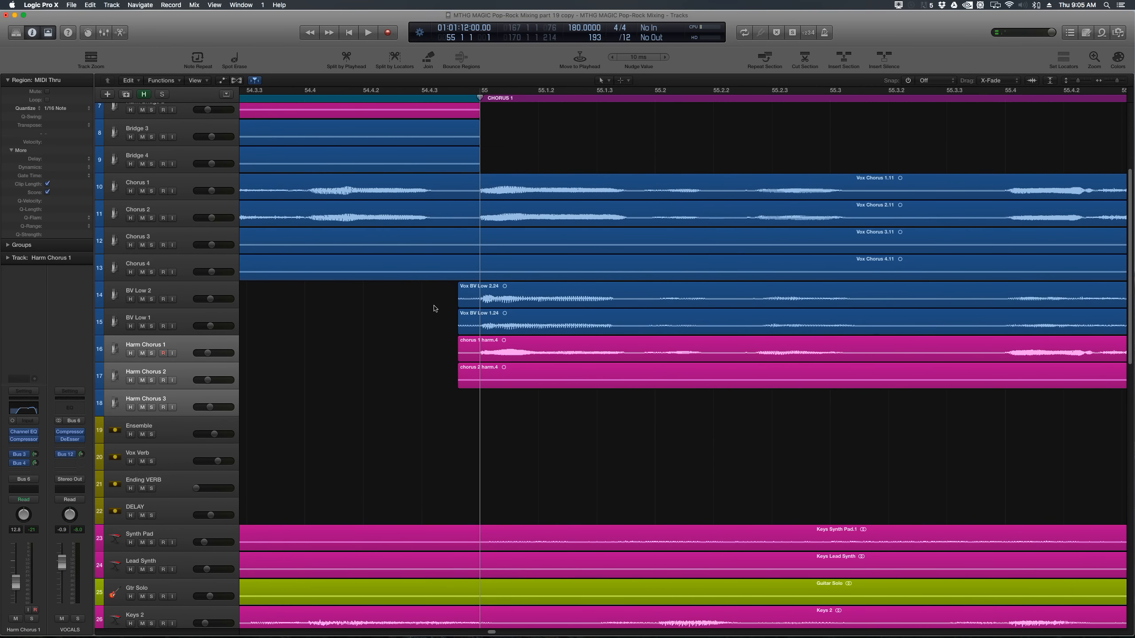
pyautogui.moveTo(434, 380); pyautogui.dragTo(413, 299)
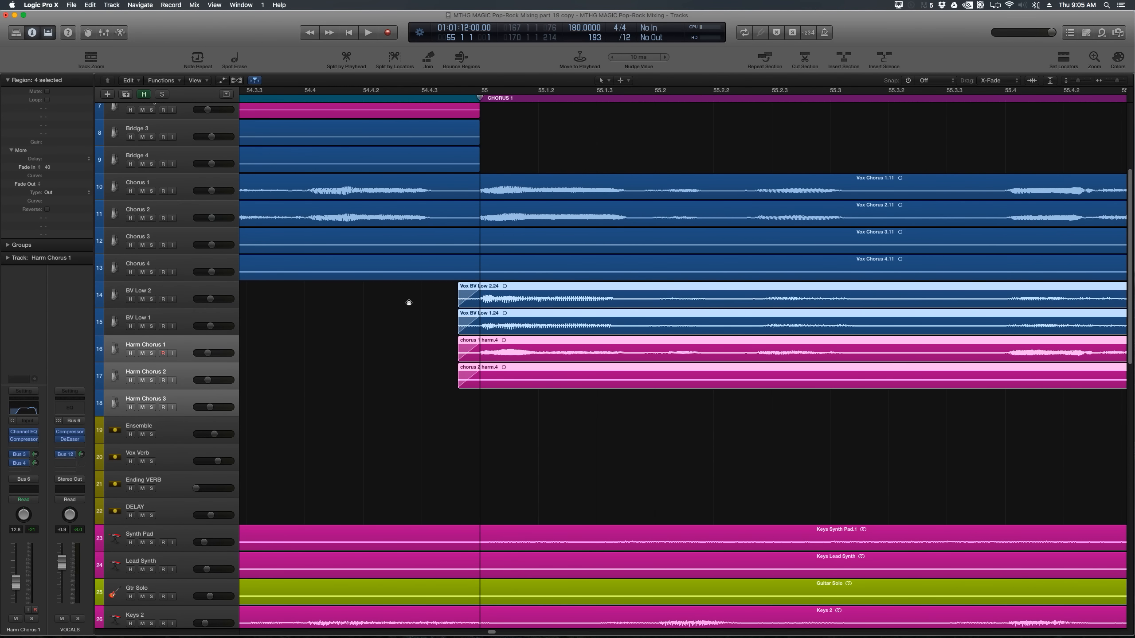
pyautogui.click(409, 305)
pyautogui.press('e')
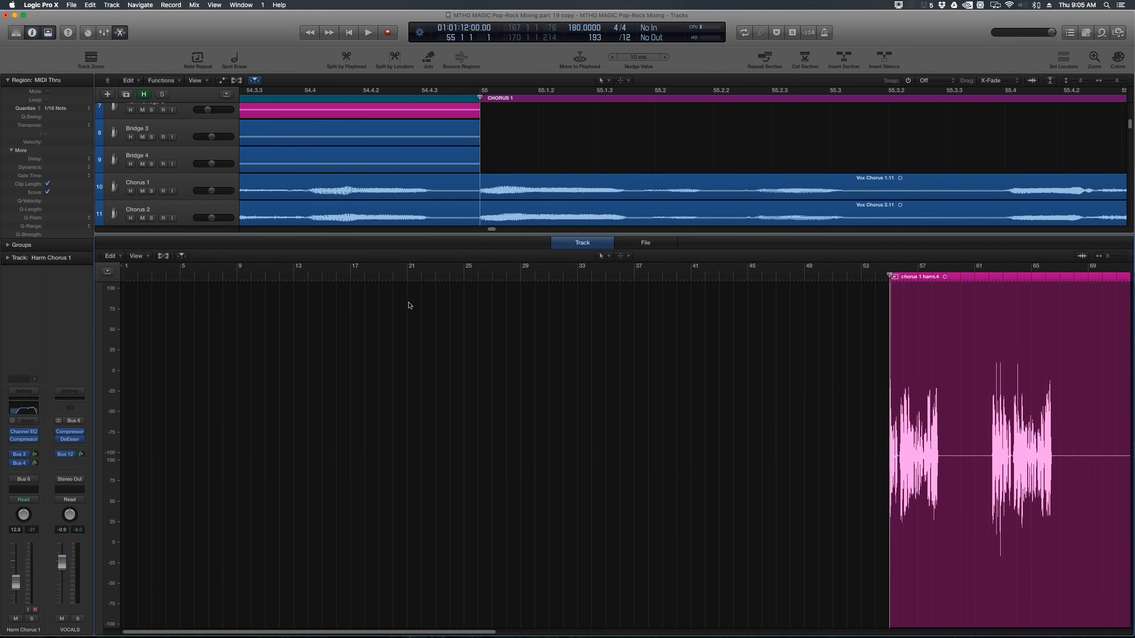
pyautogui.press('e')
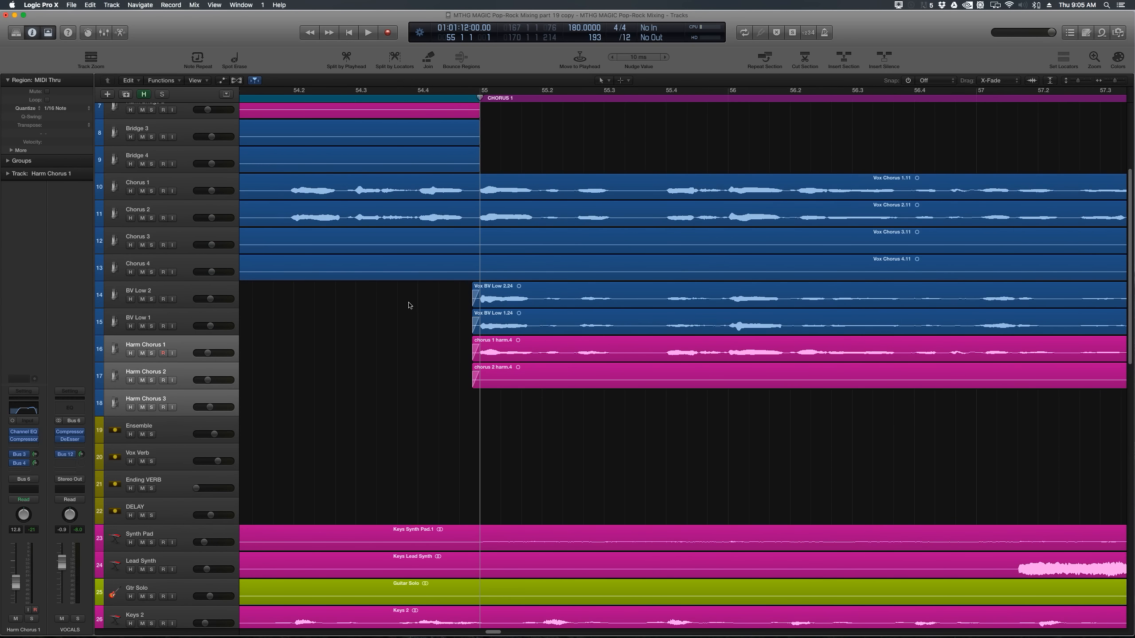
# Delete the lead-in audio before bar 121 from the Chorus 2 regions on BV Low 1-2 and Harm Chorus 1-2
pyautogui.press('z')
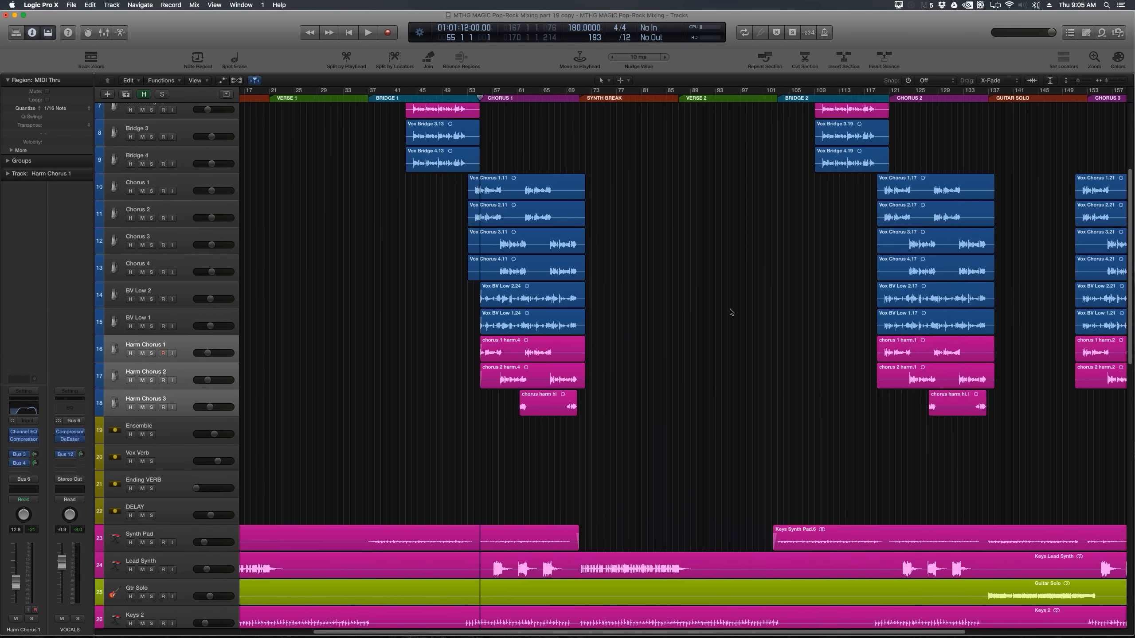
pyautogui.click(769, 99)
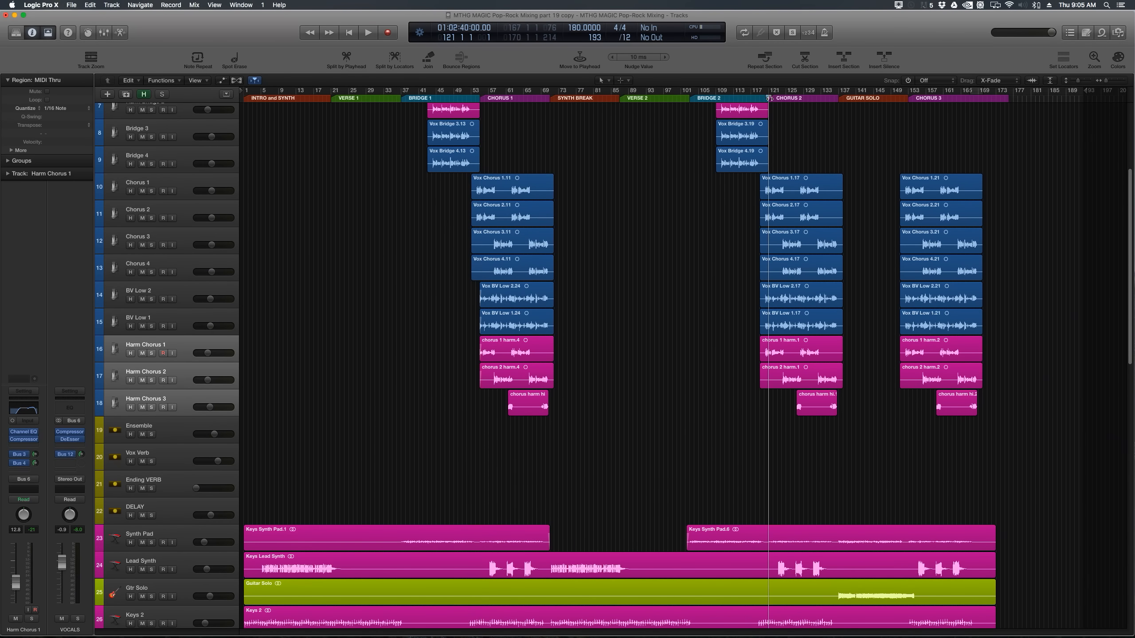
pyautogui.press('z')
pyautogui.press('cmd+Right')
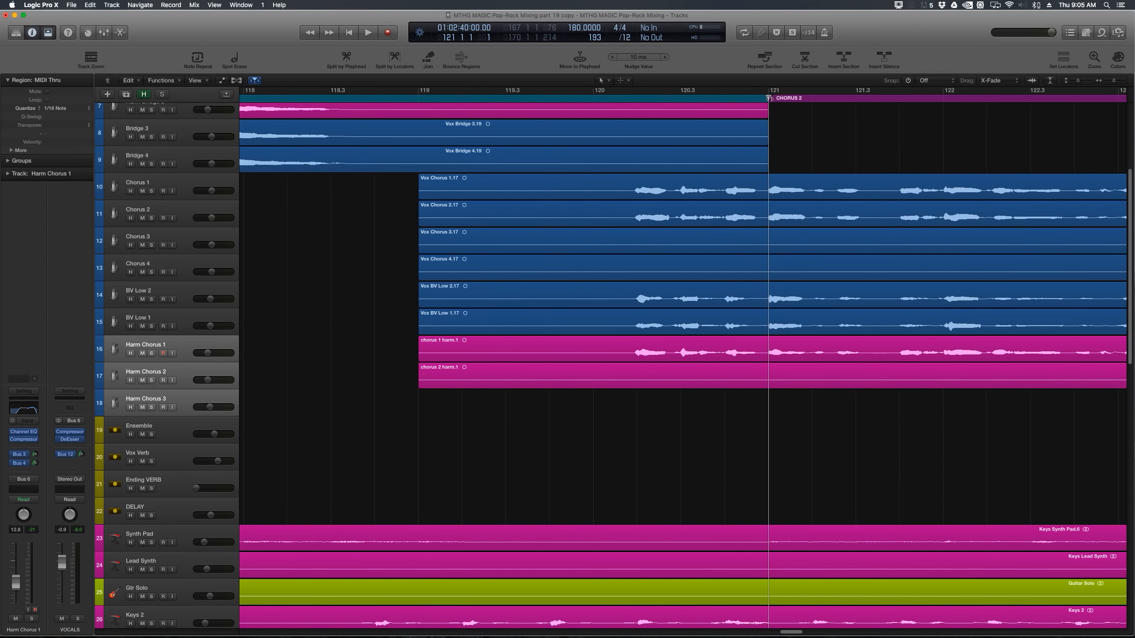
pyautogui.moveTo(406, 282); pyautogui.dragTo(764, 442)
pyautogui.press('Delete')
# Fade in the BV Low 2 region at Chorus 2 and trim the starts of the BV Low and harmony regions slightly closer to bar 121
pyautogui.press('super+Right')
pyautogui.press('super+Right')
pyautogui.press('super+Right')
pyautogui.press('super+Right')
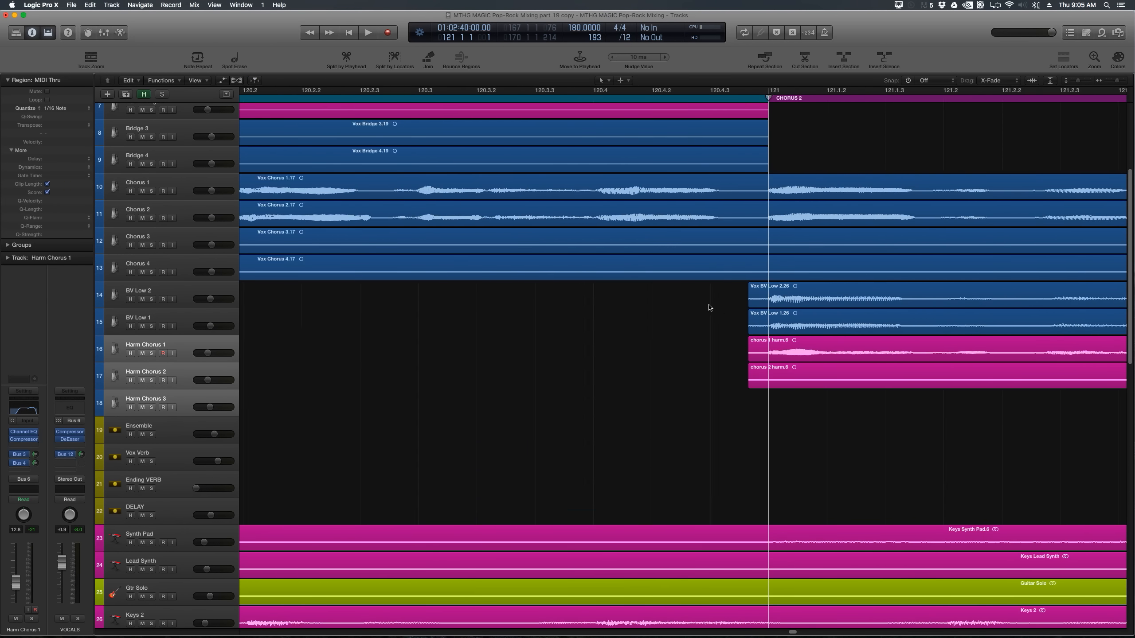
pyautogui.moveTo(711, 298); pyautogui.dragTo(753, 377)
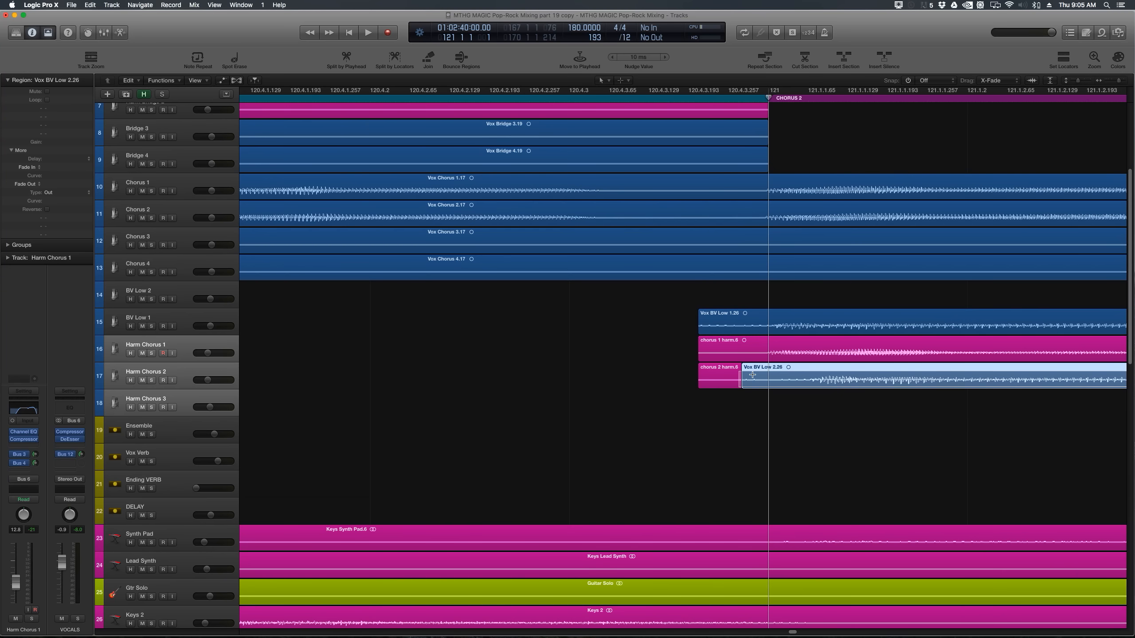
pyautogui.press('super+z')
pyautogui.moveTo(666, 301); pyautogui.dragTo(715, 380)
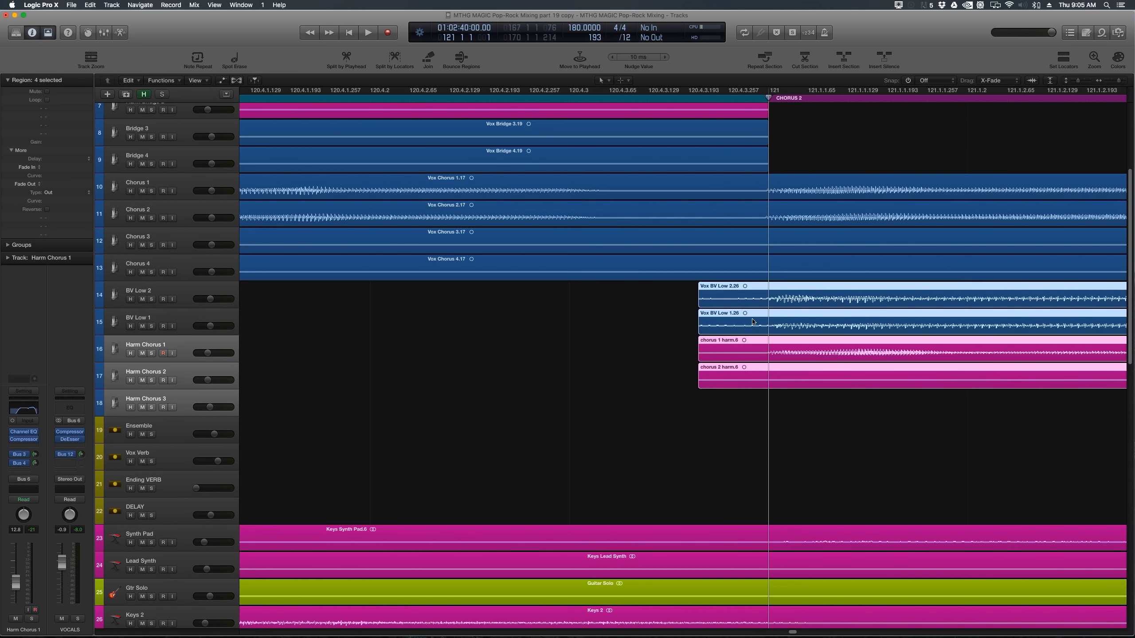
pyautogui.moveTo(764, 300); pyautogui.dragTo(725, 380)
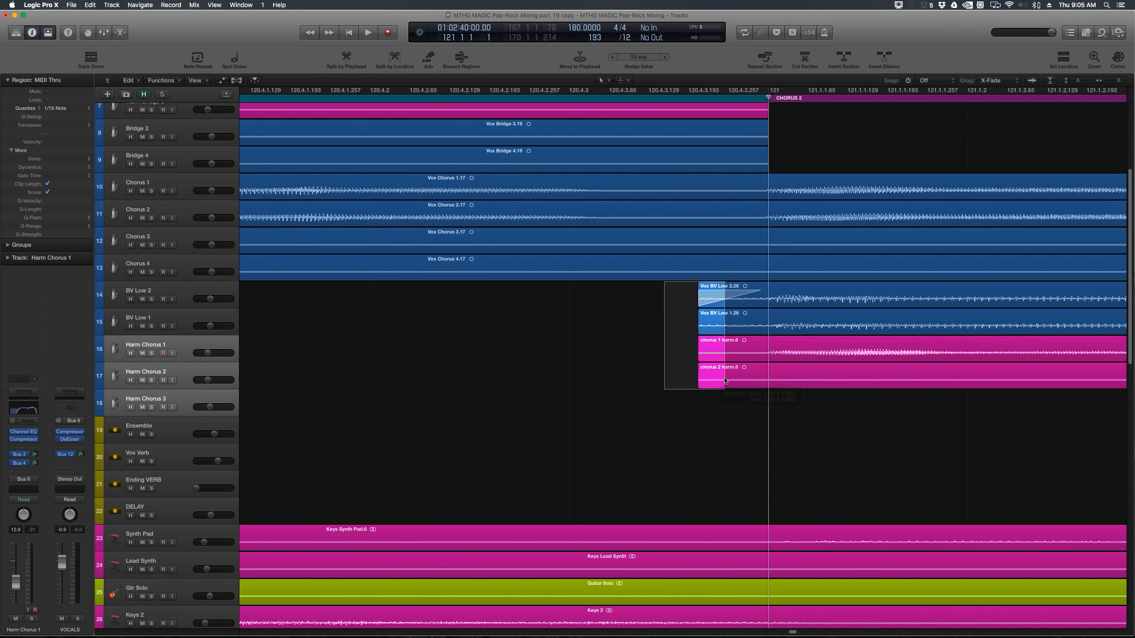
pyautogui.press('Delete')
# Add matching fade-ins to the starts of the BV Low 1 and Harm Chorus 1-2 regions at Chorus 2
pyautogui.moveTo(665, 295); pyautogui.dragTo(760, 393)
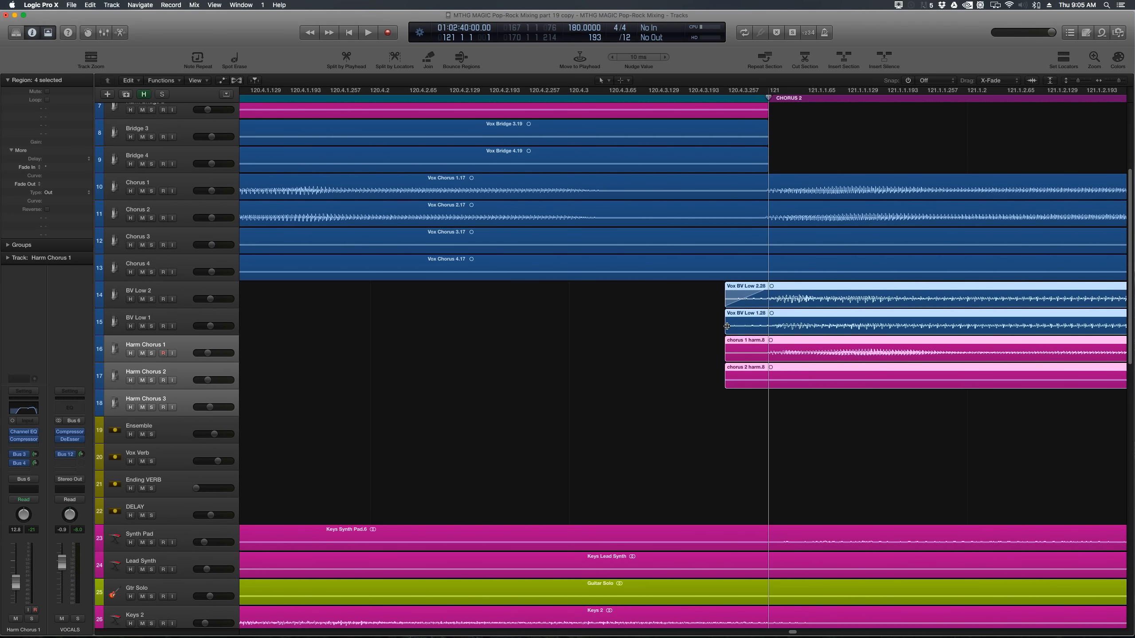
pyautogui.moveTo(763, 325); pyautogui.dragTo(690, 322)
pyautogui.moveTo(767, 345)
pyautogui.mouseDown()
pyautogui.moveTo(686, 349)
pyautogui.moveTo(669, 368)
pyautogui.mouseUp()
pyautogui.click(639, 372)
# Play back the transition from Bridge 2 into Chorus 2 from about bar 119
pyautogui.press('super+Left')
pyautogui.press('super+Left')
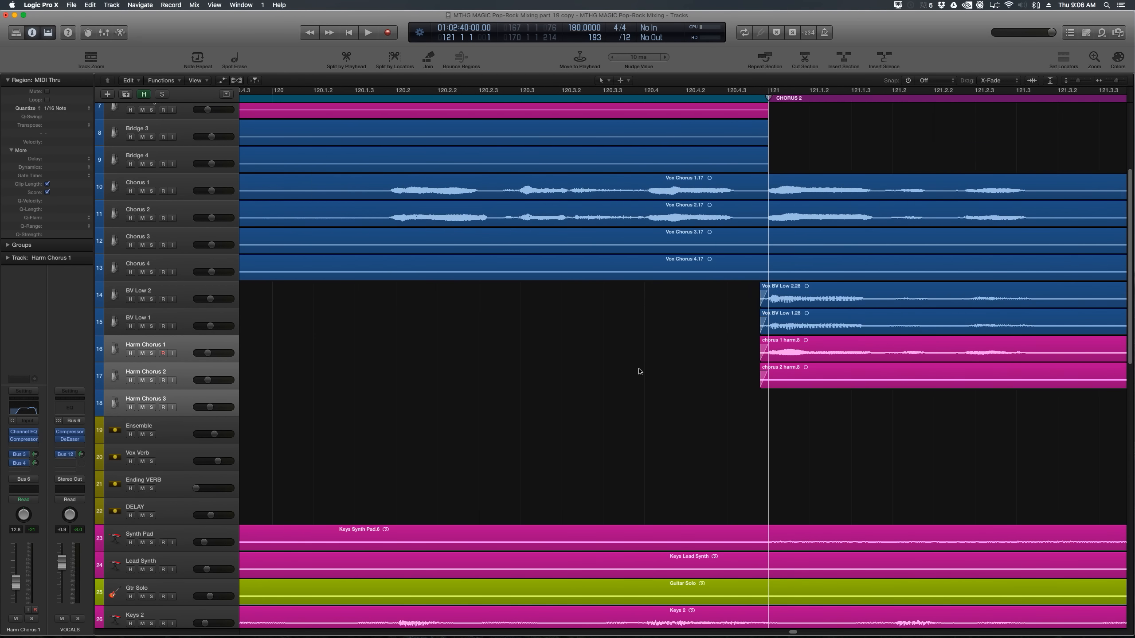
pyautogui.press('super+Left')
pyautogui.press('super+Left')
pyautogui.press('super+Left')
pyautogui.press('super+Left')
pyautogui.press('super+Left')
pyautogui.press('super+Left')
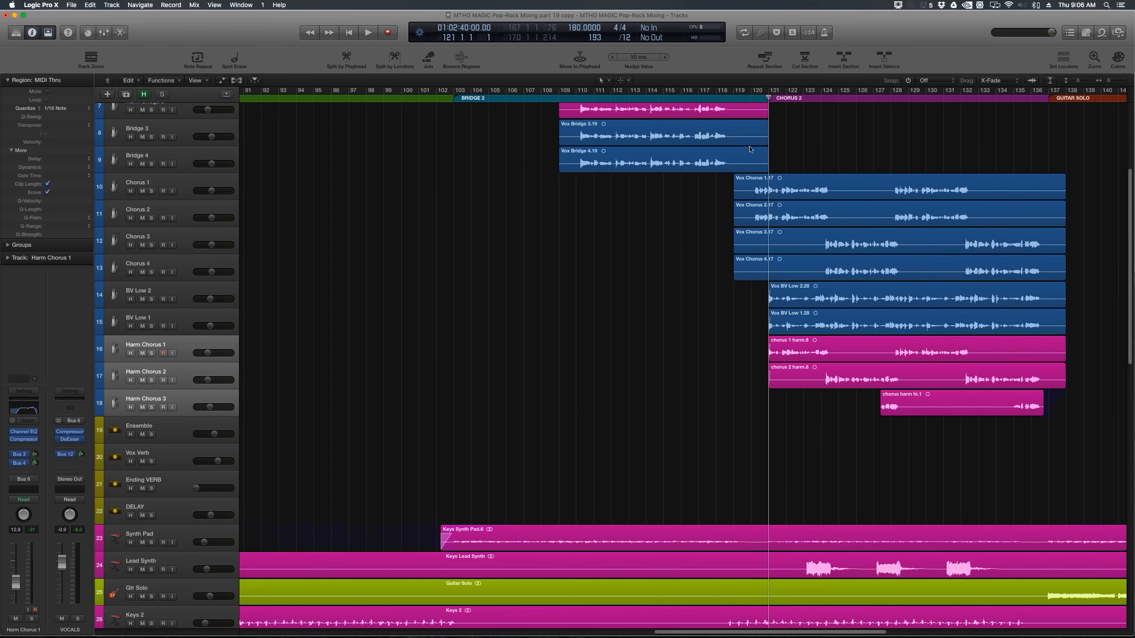
pyautogui.click(735, 99)
pyautogui.press('space')
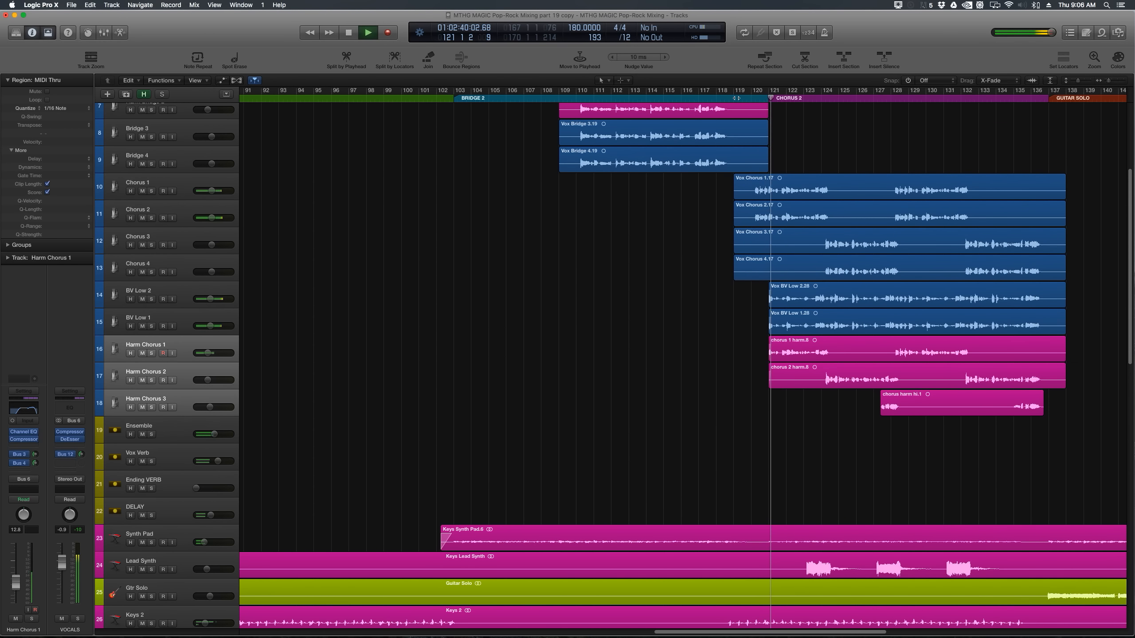
pyautogui.press('space')
# Play back the transition from the Guitar Solo into Chorus 3 from about bar 152
pyautogui.press('super+Left')
pyautogui.press('super+Left')
pyautogui.press('super+Left')
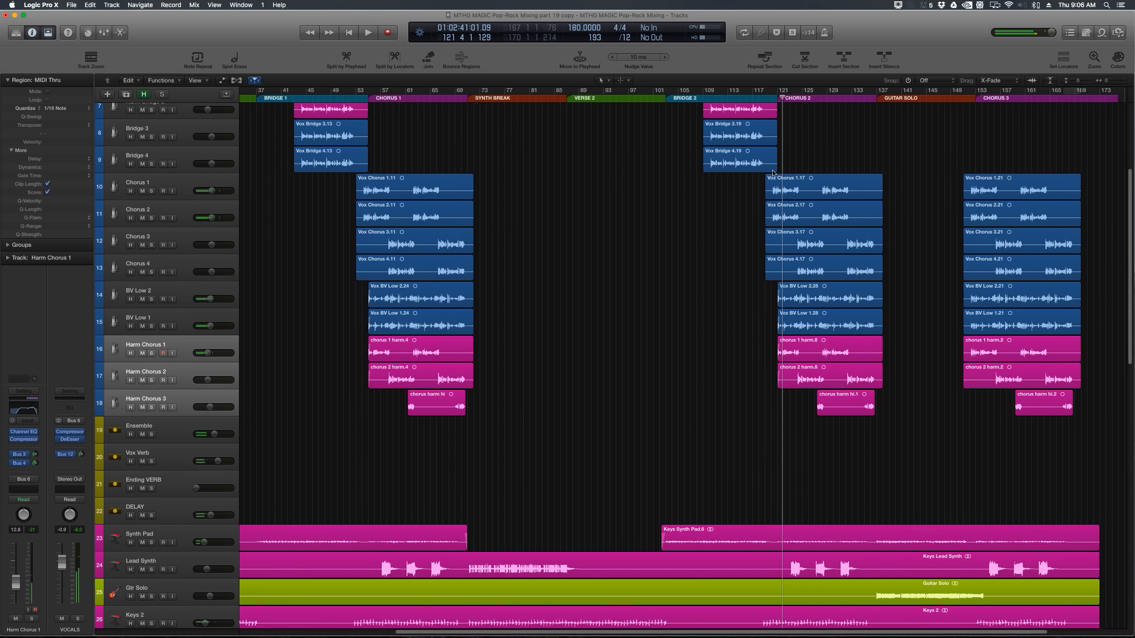
pyautogui.click(976, 99)
pyautogui.press('super+Right')
pyautogui.press('super+Right')
pyautogui.press('super+Right')
pyautogui.press('super+Right')
pyautogui.press('super+Right')
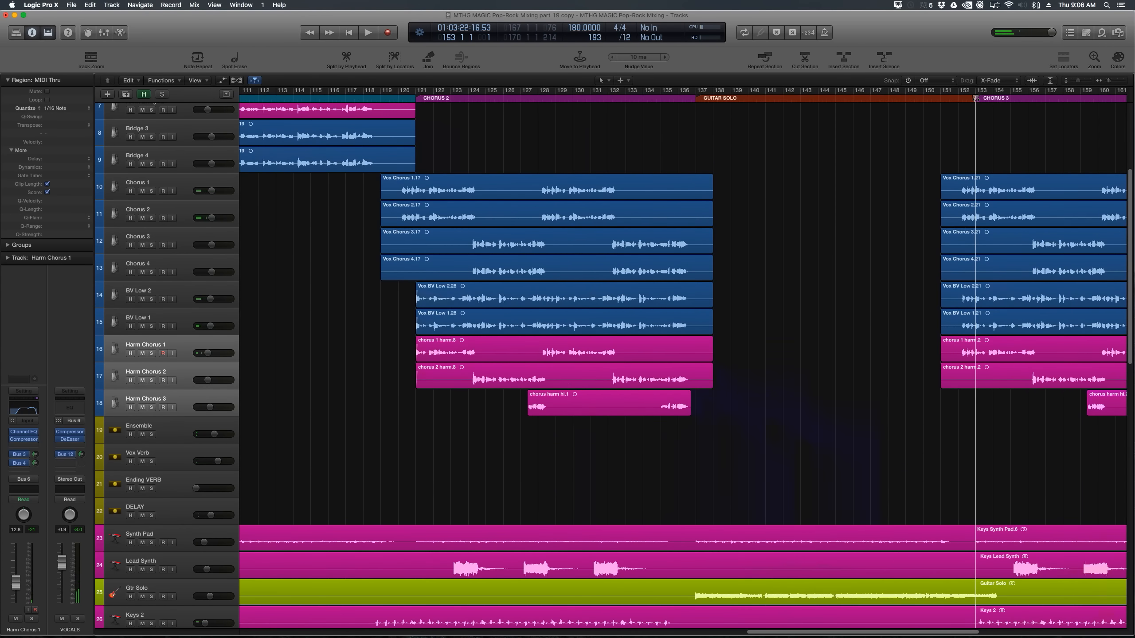
pyautogui.click(902, 97)
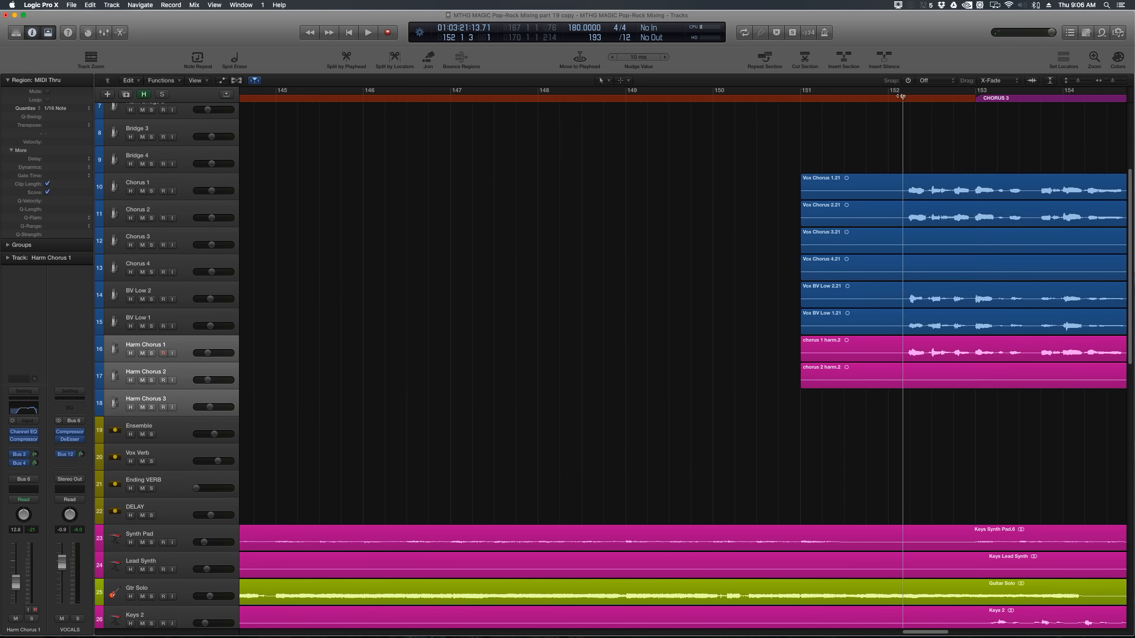
pyautogui.press('space')
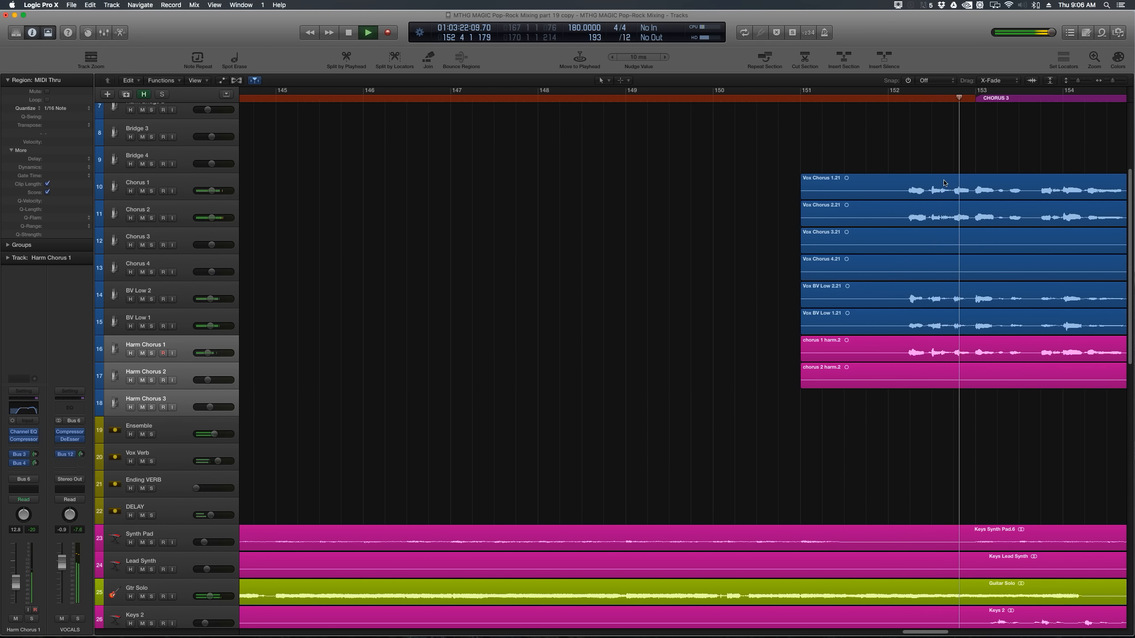
pyautogui.press('space')
# Place the playhead at bar 71, where Chorus 1 ends and the Synth Break begins
pyautogui.press('super+Left')
pyautogui.press('super+Left')
pyautogui.press('super+Left')
pyautogui.press('super+Left')
pyautogui.press('super+Left')
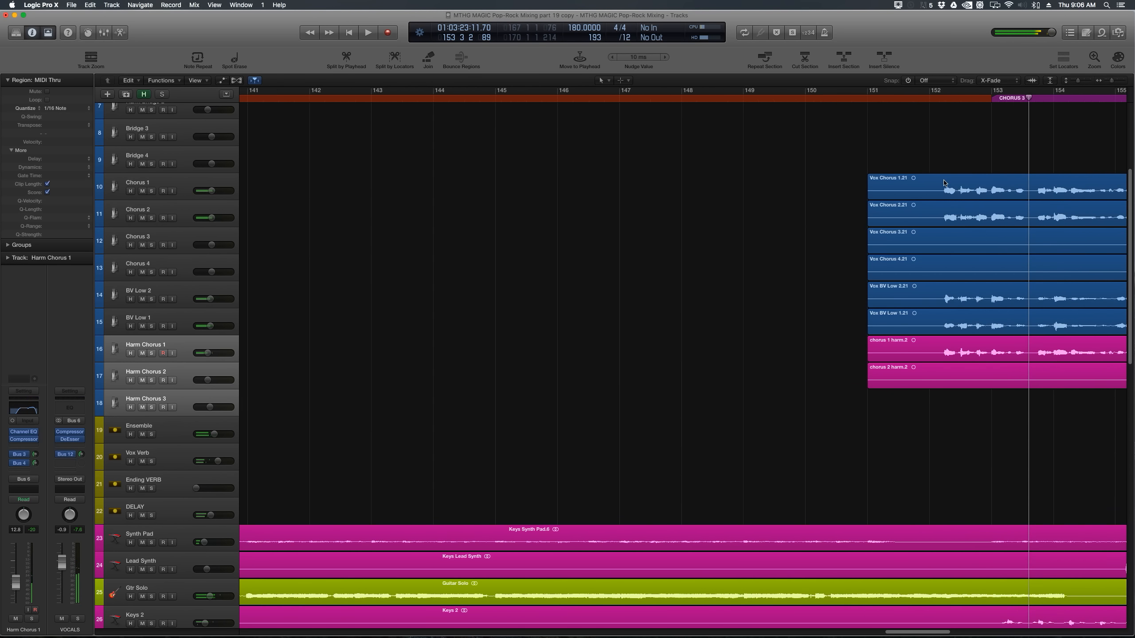
pyautogui.press('super+Left')
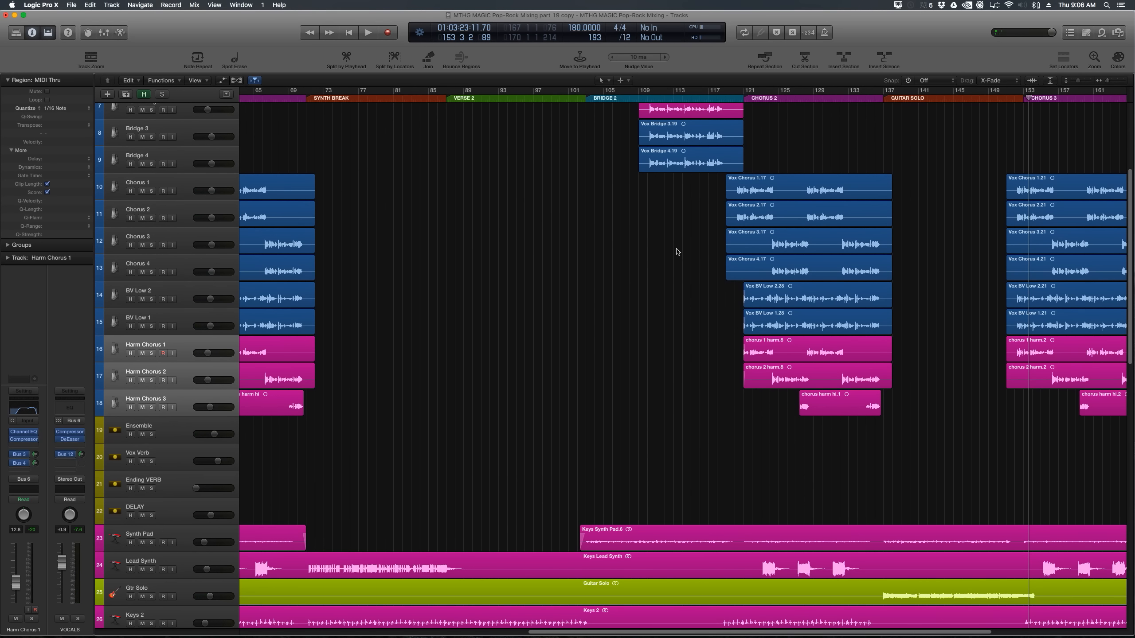
pyautogui.press('super+Left')
pyautogui.press('super+Left')
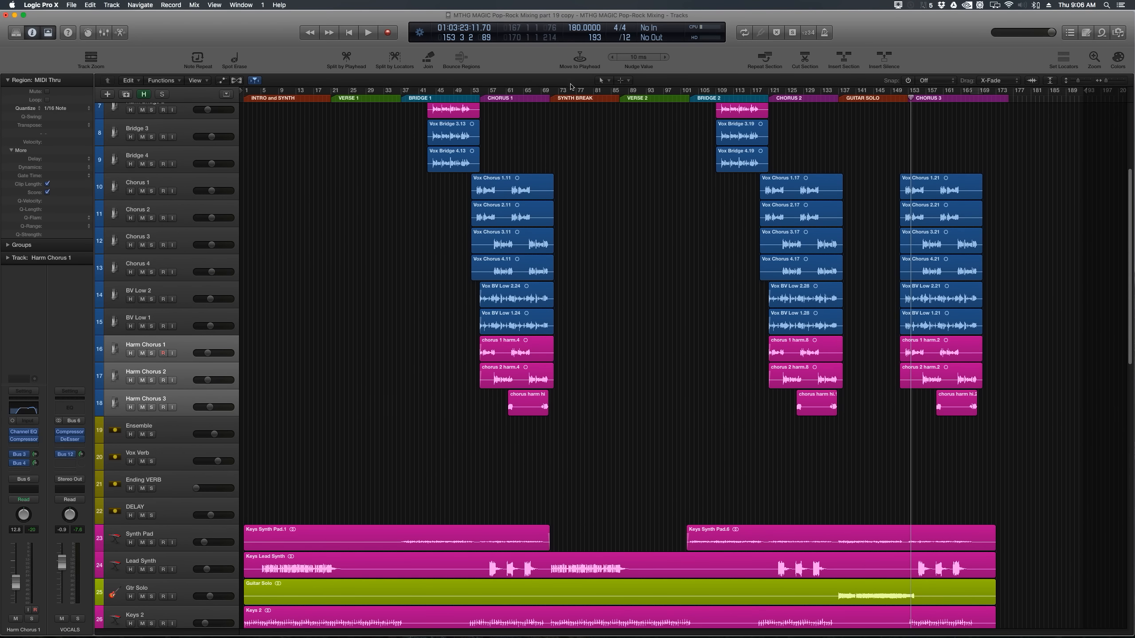
pyautogui.click(551, 99)
pyautogui.scroll(5, 550, 101)
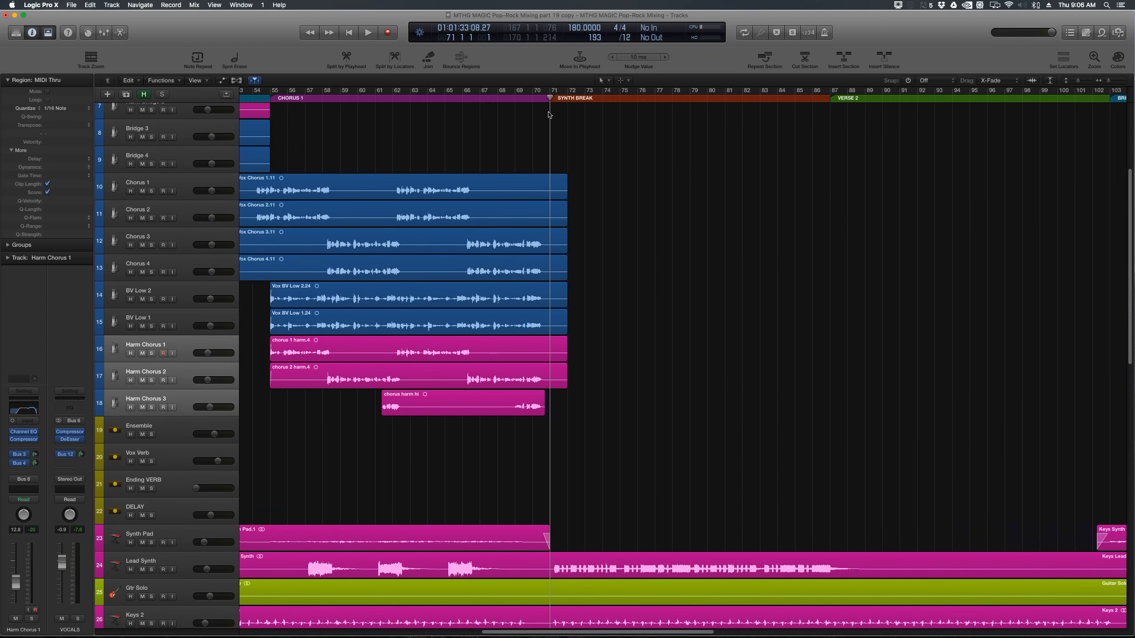
pyautogui.scroll(-10, 576, 100)
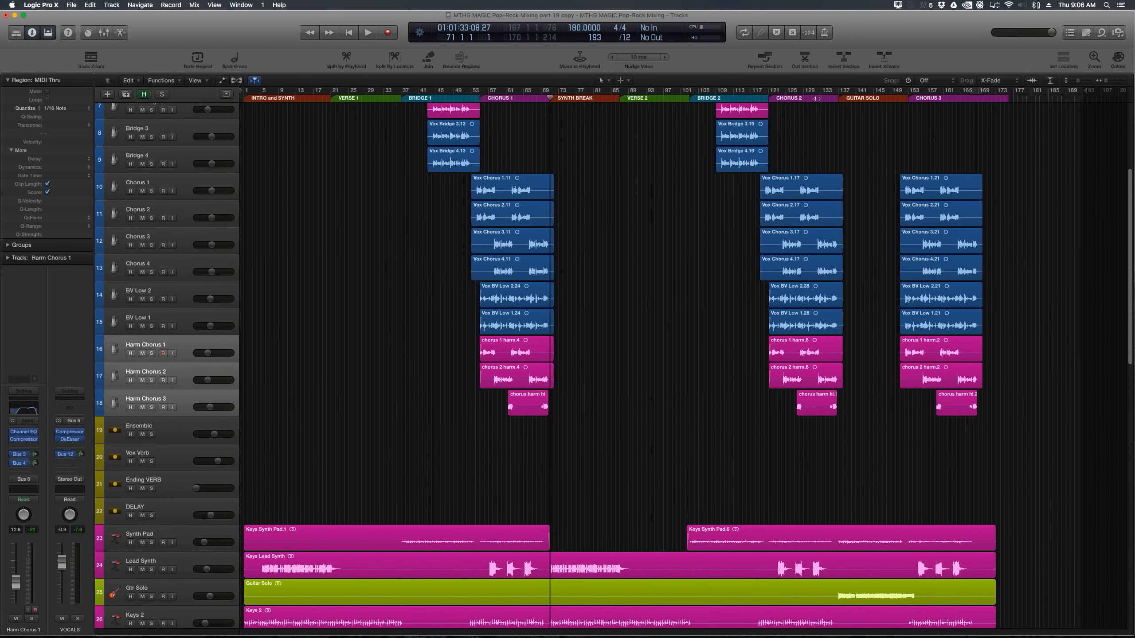
pyautogui.scroll(6, 652, 173)
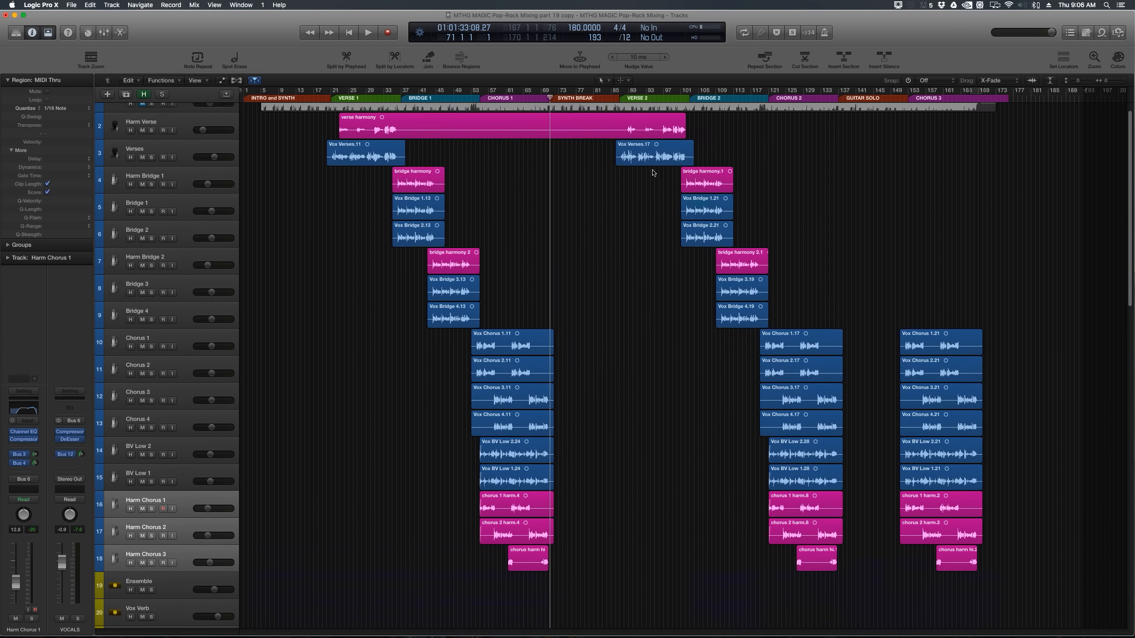
pyautogui.scroll(4, 626, 171)
pyautogui.scroll(3, 489, 146)
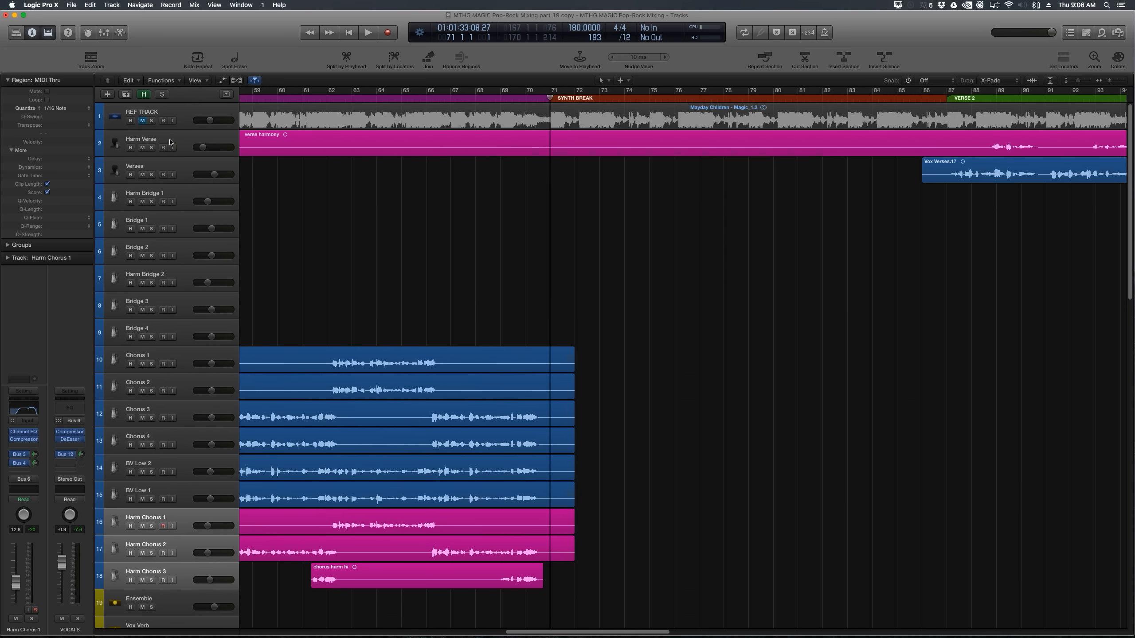
# Unmute and solo the REF TRACK and enlarge its track height
pyautogui.click(143, 120)
pyautogui.click(151, 121)
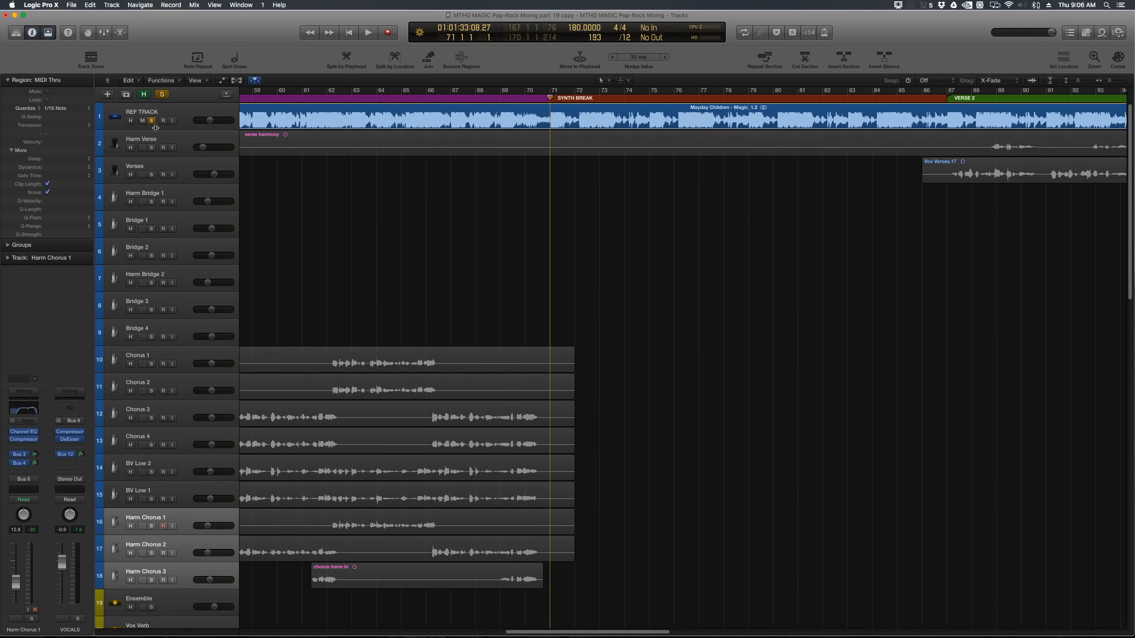
pyautogui.moveTo(155, 128); pyautogui.dragTo(156, 230)
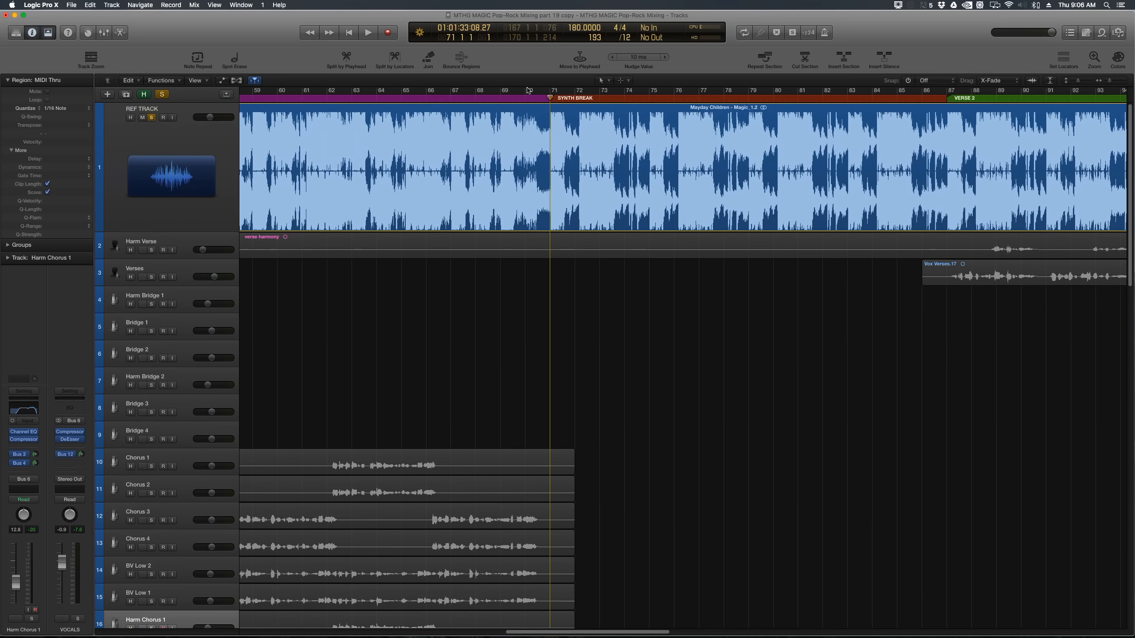
# Set a cycle range from about bar 70 to bar 71 beat 3 and play the reference track through it
pyautogui.moveTo(524, 91); pyautogui.dragTo(563, 92)
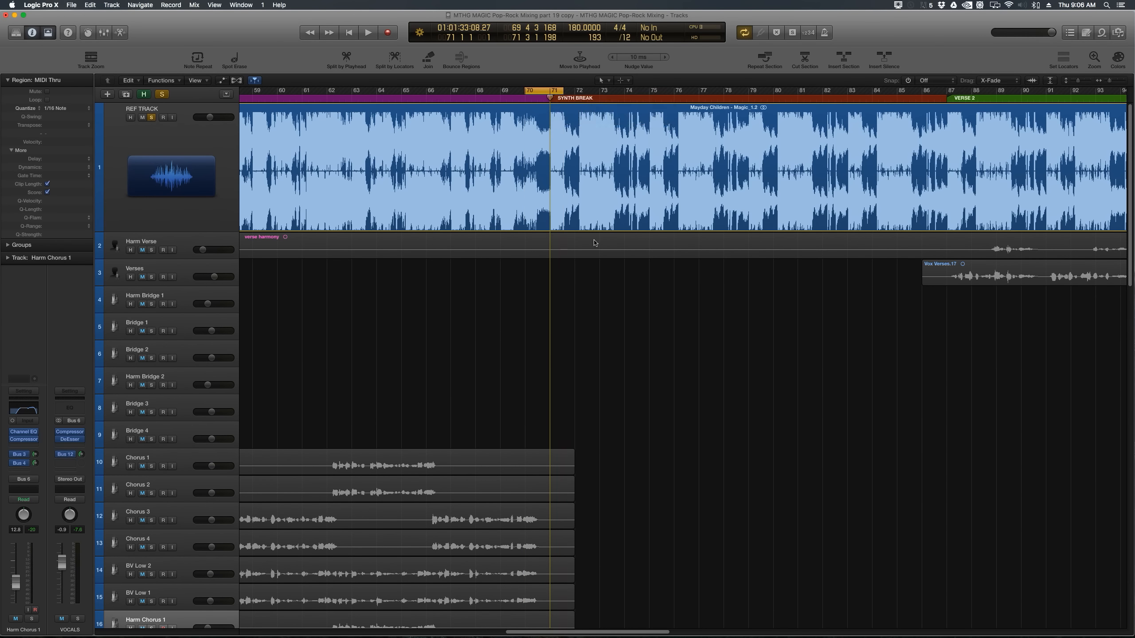
pyautogui.click(178, 160)
pyautogui.press('space')
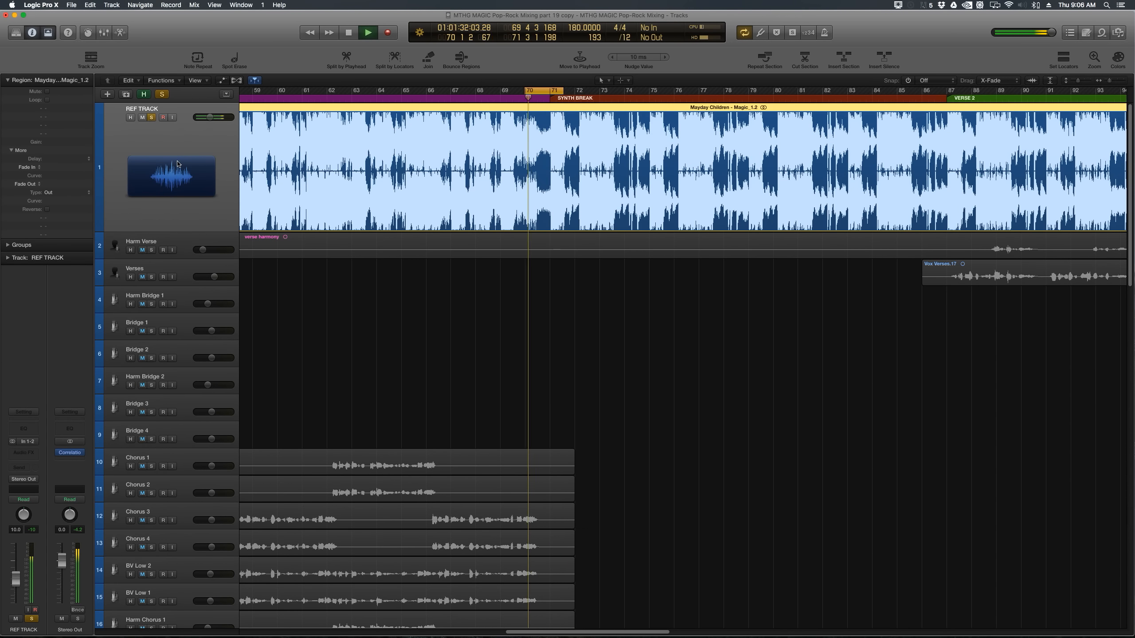
pyautogui.press('space')
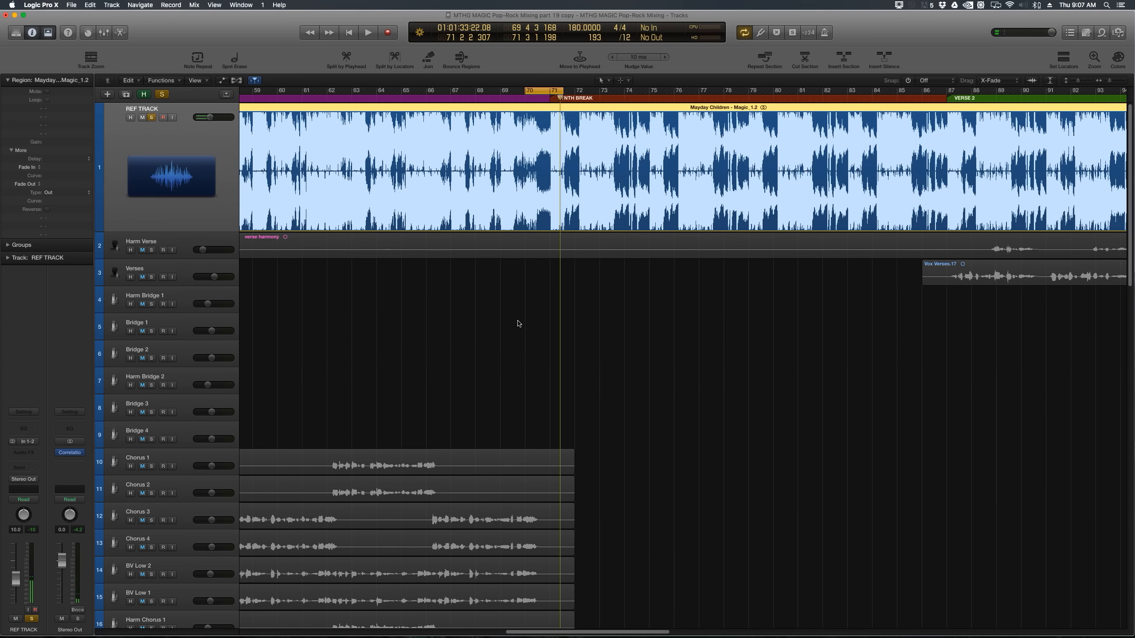
# Turn off the cycle range, then unsolo and mute the REF TRACK
pyautogui.press('c')
pyautogui.press('super+Left')
pyautogui.press('super+Left')
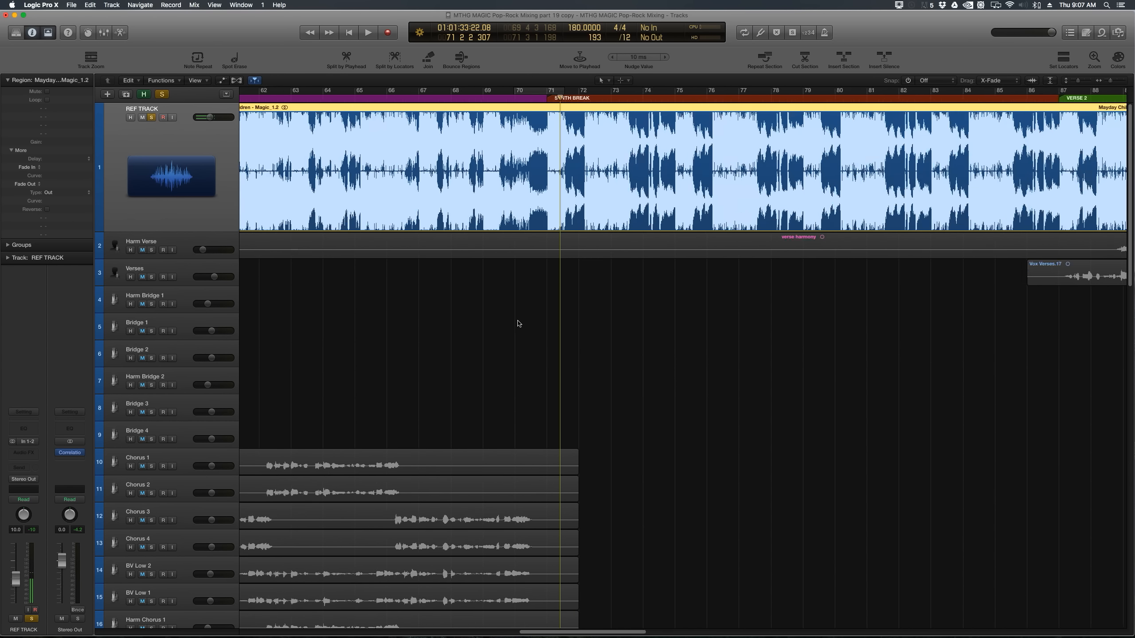
pyautogui.click(151, 117)
pyautogui.click(143, 117)
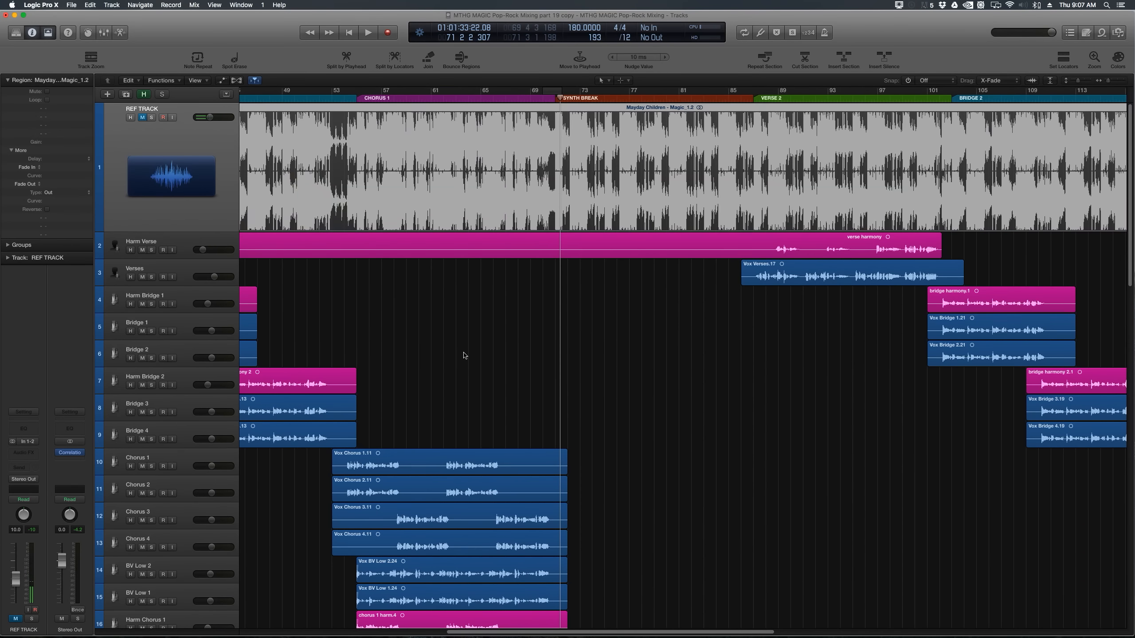
# Return the playhead to bar 71 at the start of the Synth Break and bring the vocal effect tracks into view
pyautogui.scroll(-10, 464, 356)
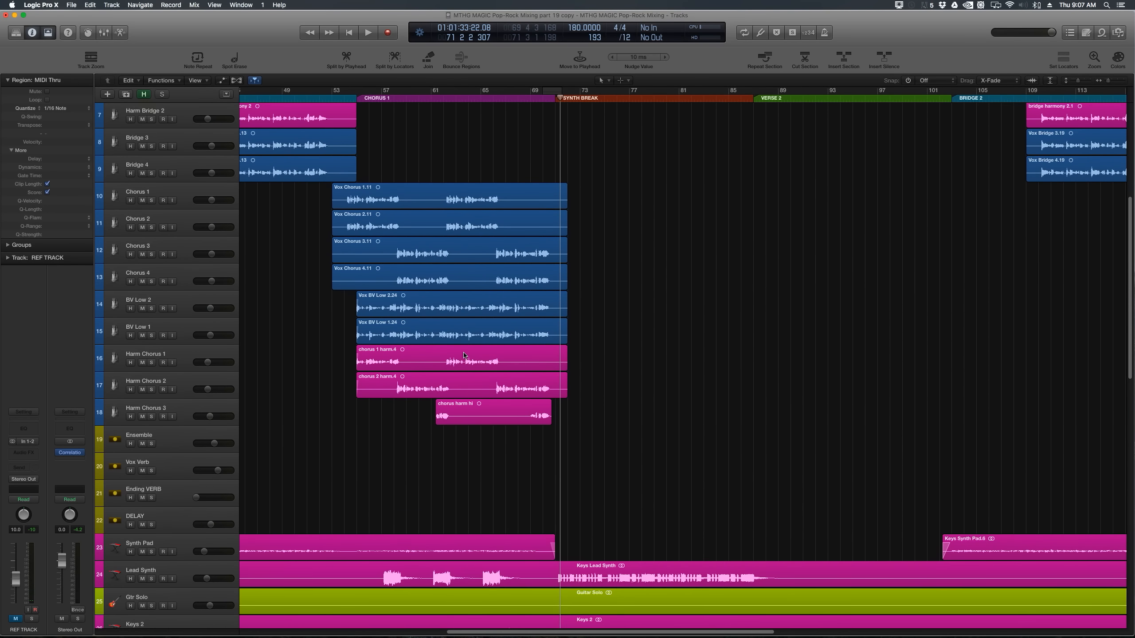
pyautogui.scroll(-5, 464, 355)
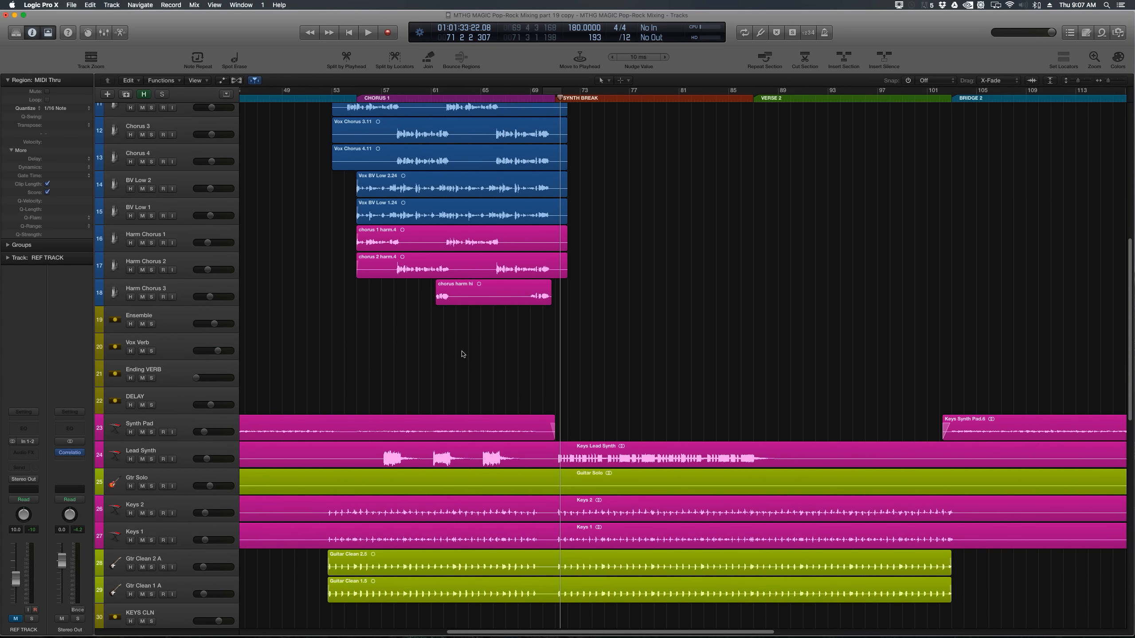
pyautogui.press('super+Right')
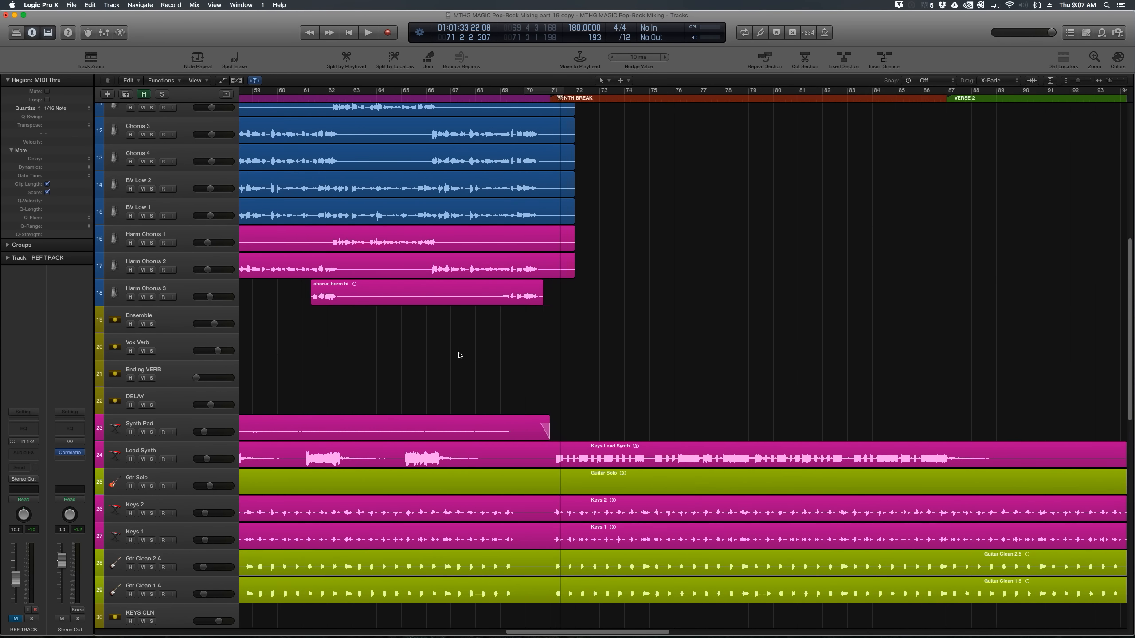
pyautogui.moveTo(560, 98); pyautogui.dragTo(551, 98)
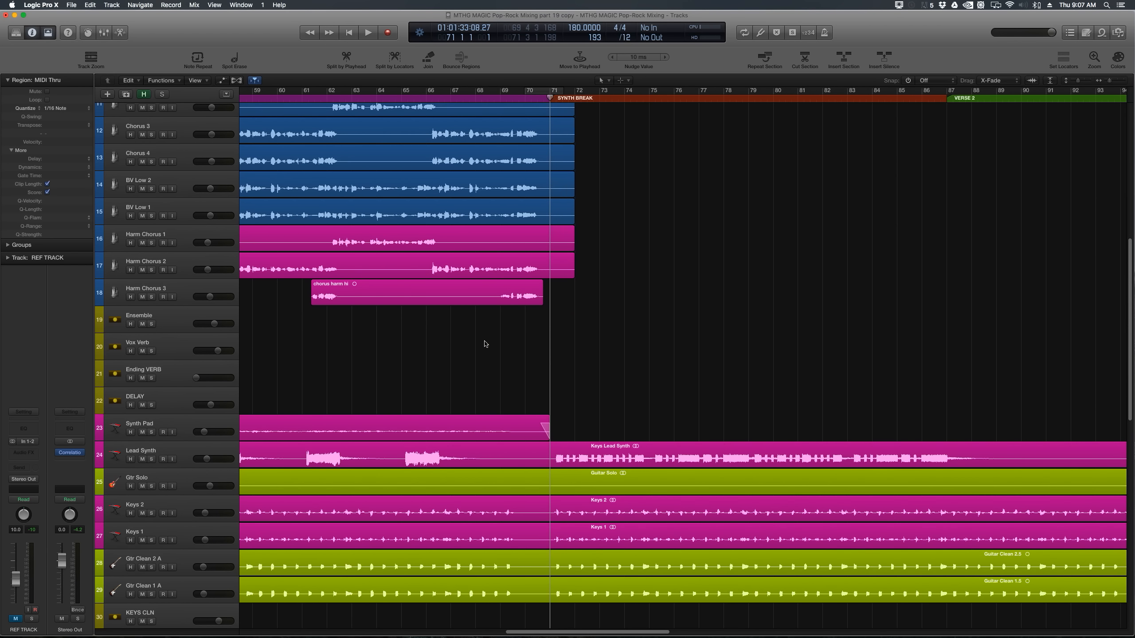
pyautogui.press('super+Right')
pyautogui.scroll(-2, 487, 333)
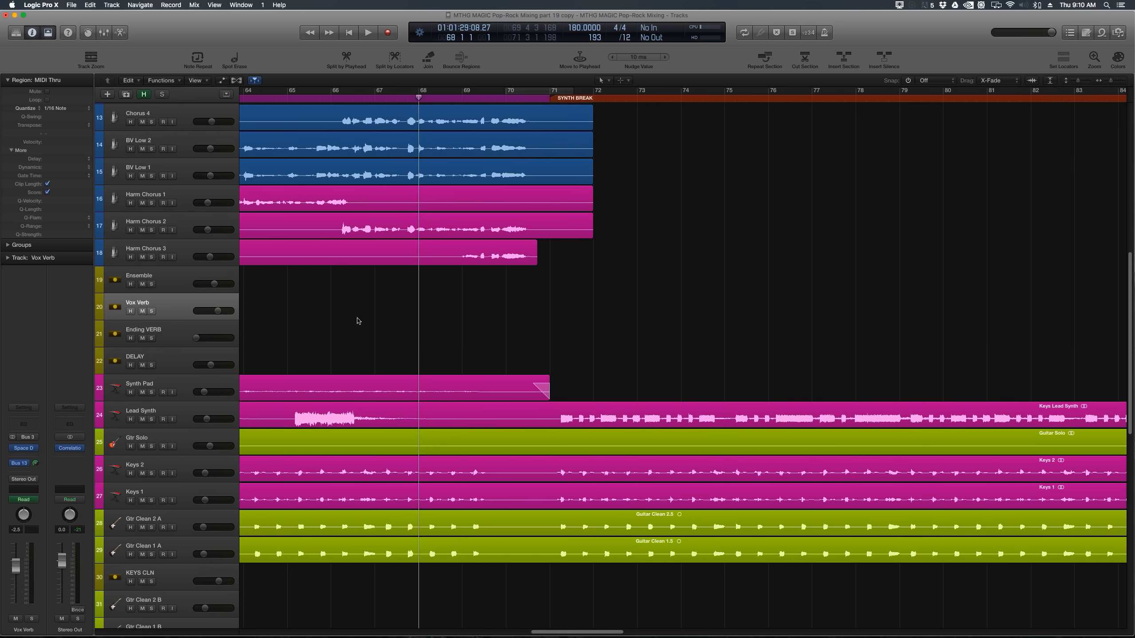
# Create two new audio tracks below the Vox Verb track
pyautogui.click(110, 5)
pyautogui.click(117, 14)
pyautogui.write('2')
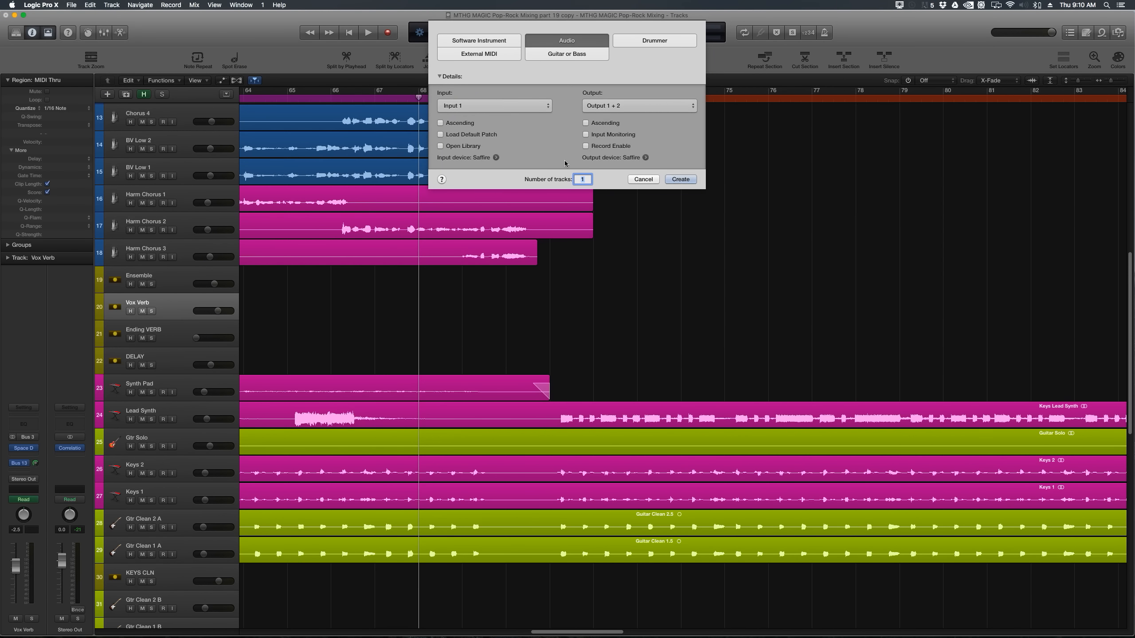
pyautogui.press('Return')
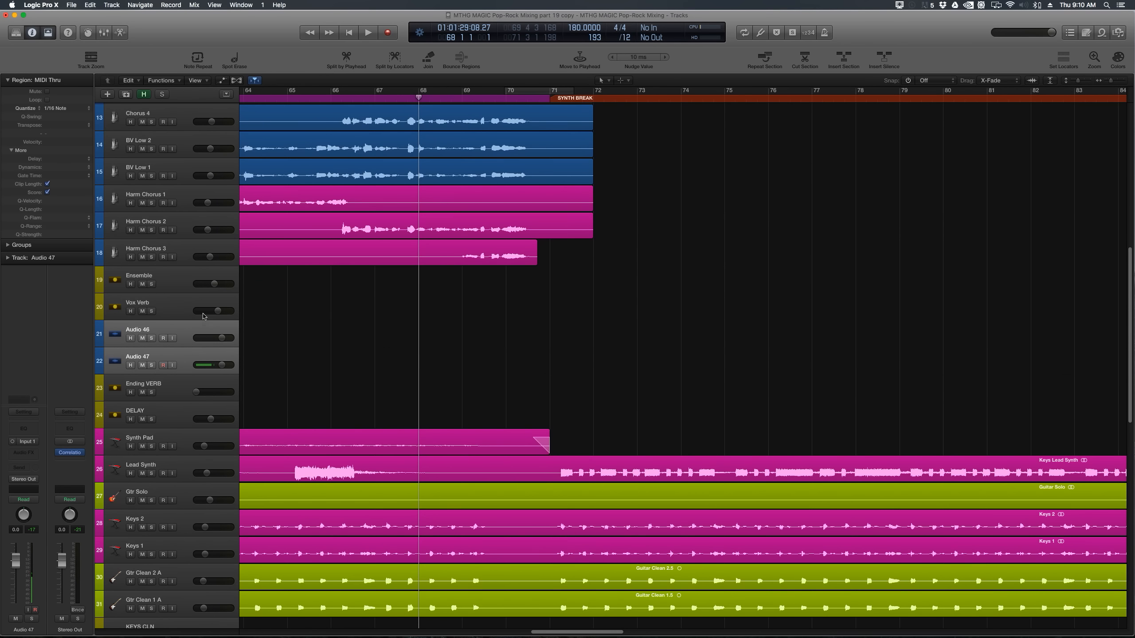
# Set the input of both new audio tracks to No Input
pyautogui.click(187, 307)
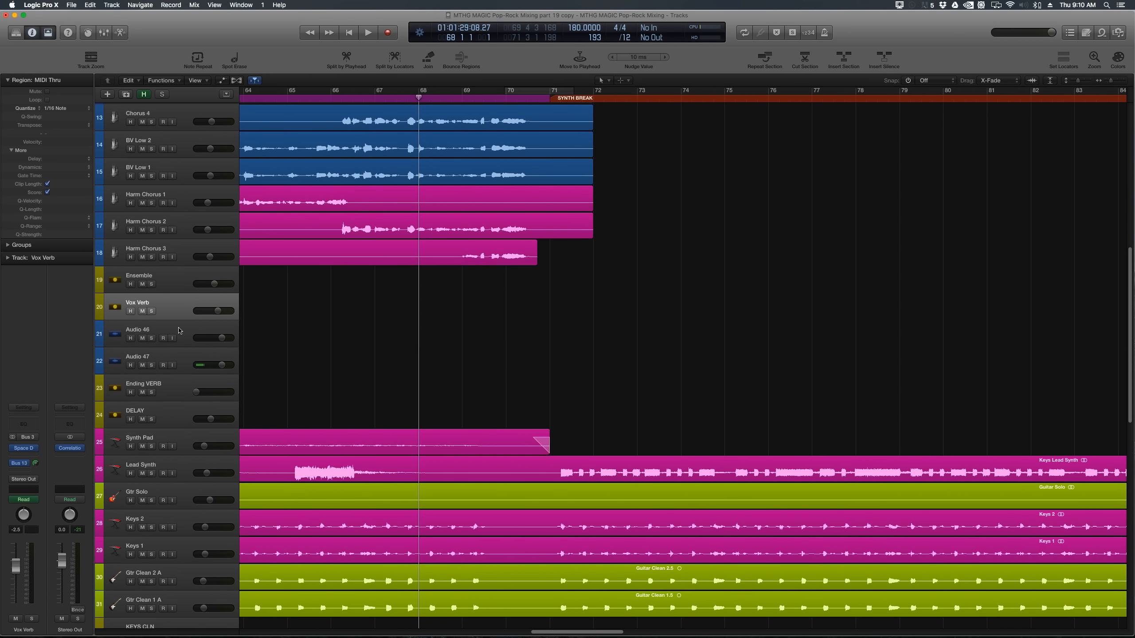
pyautogui.click(156, 333)
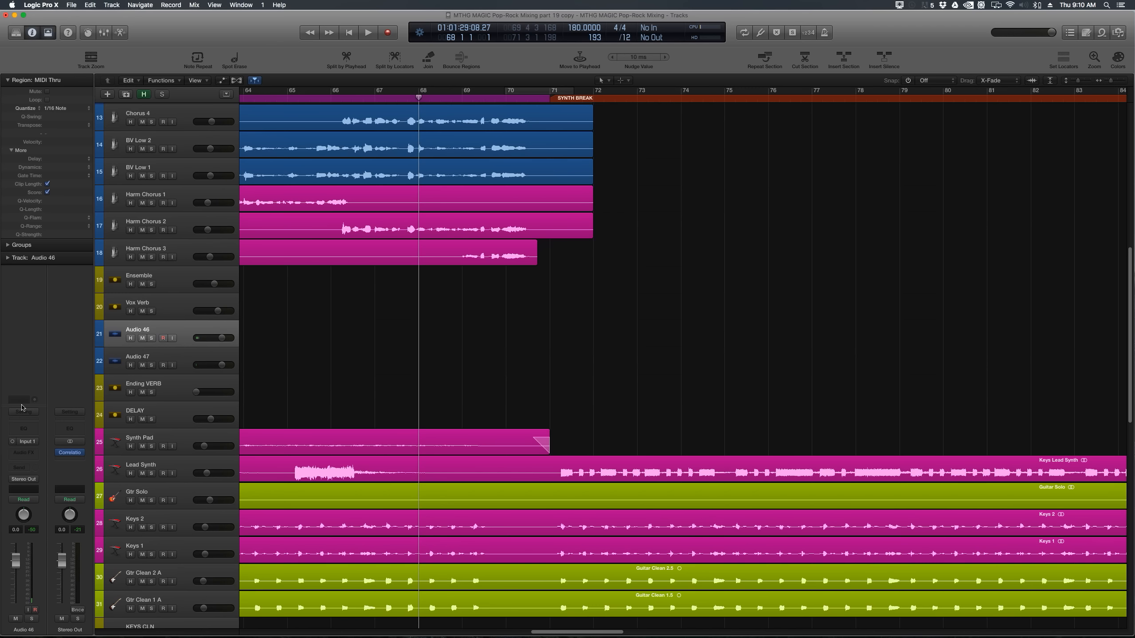
pyautogui.click(24, 442)
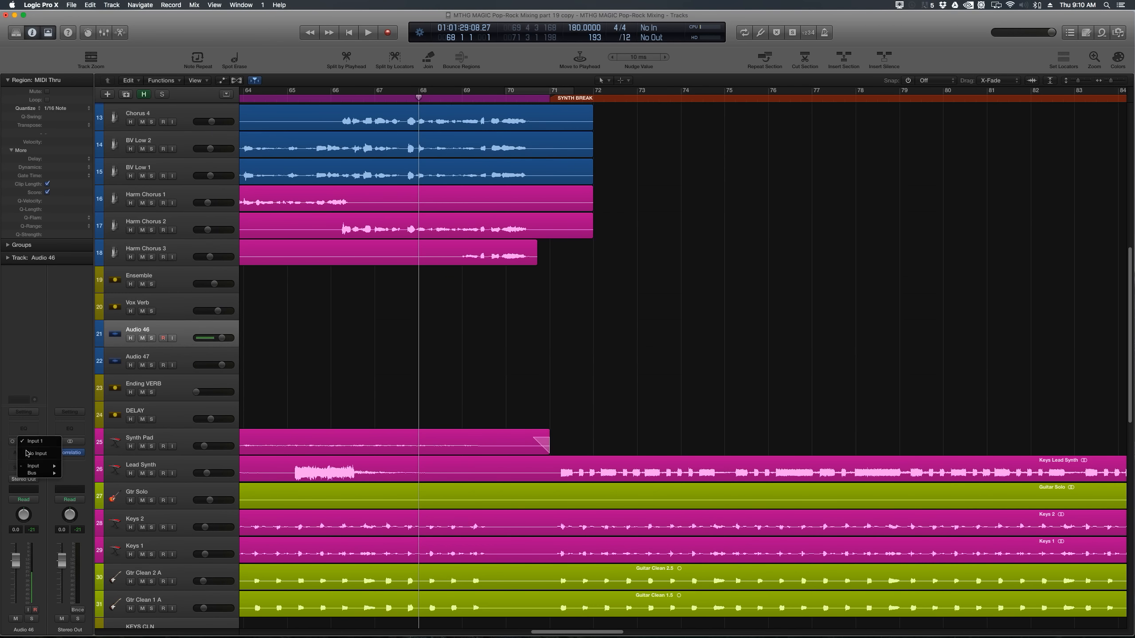
pyautogui.click(146, 357)
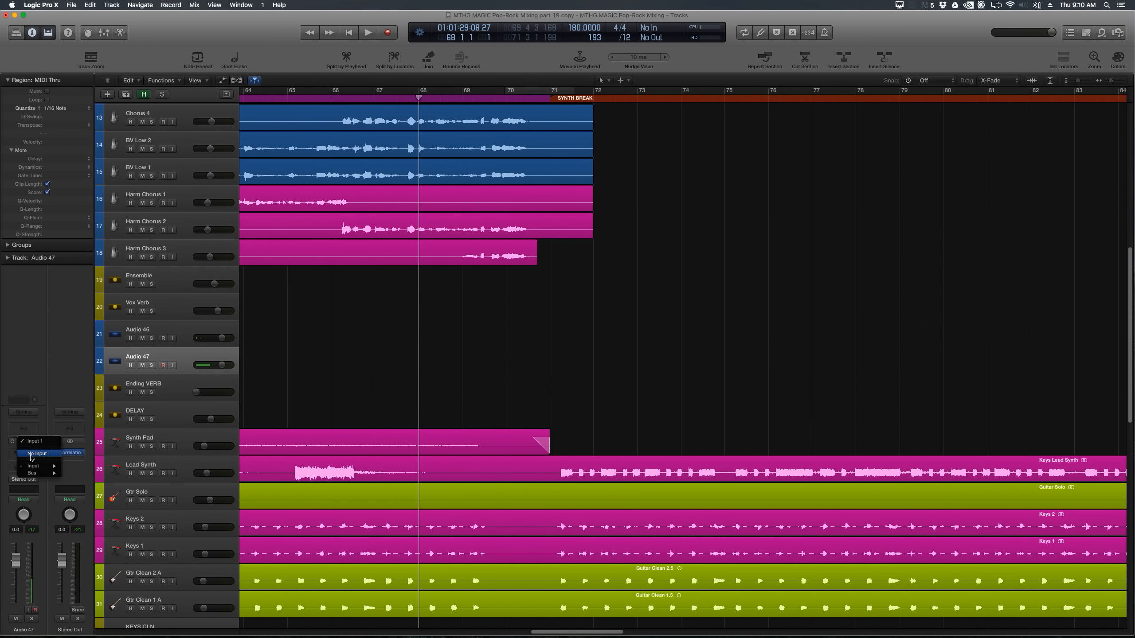
# Rename the two new audio tracks as Vocal Stutter and Reverse Cymbal
pyautogui.click(155, 328)
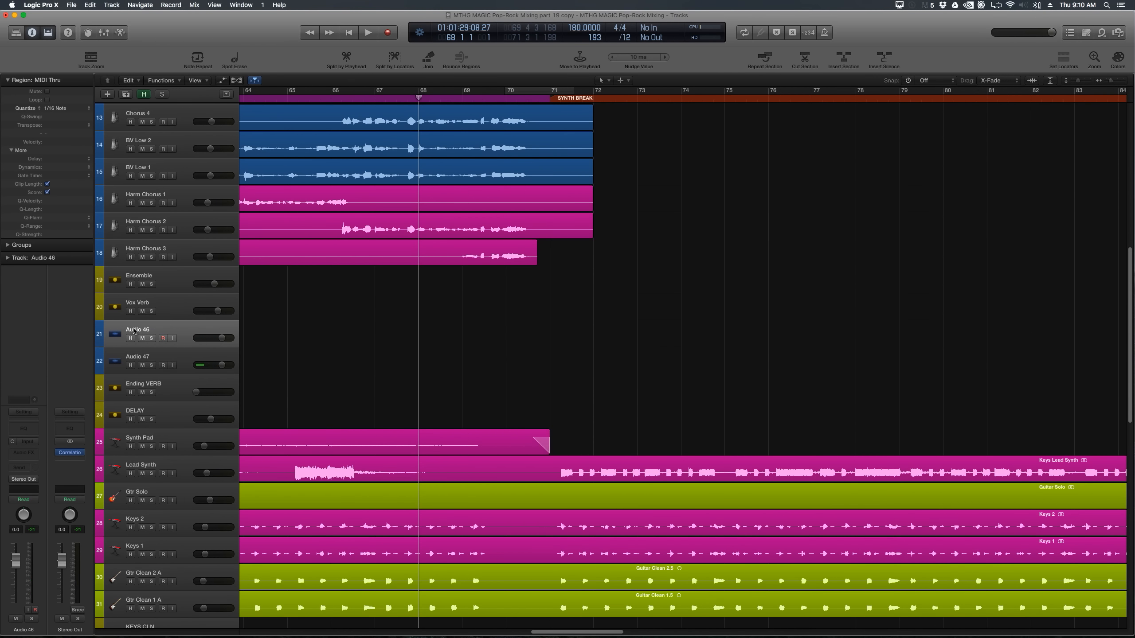
pyautogui.doubleClick(133, 330)
pyautogui.write('Vocal S')
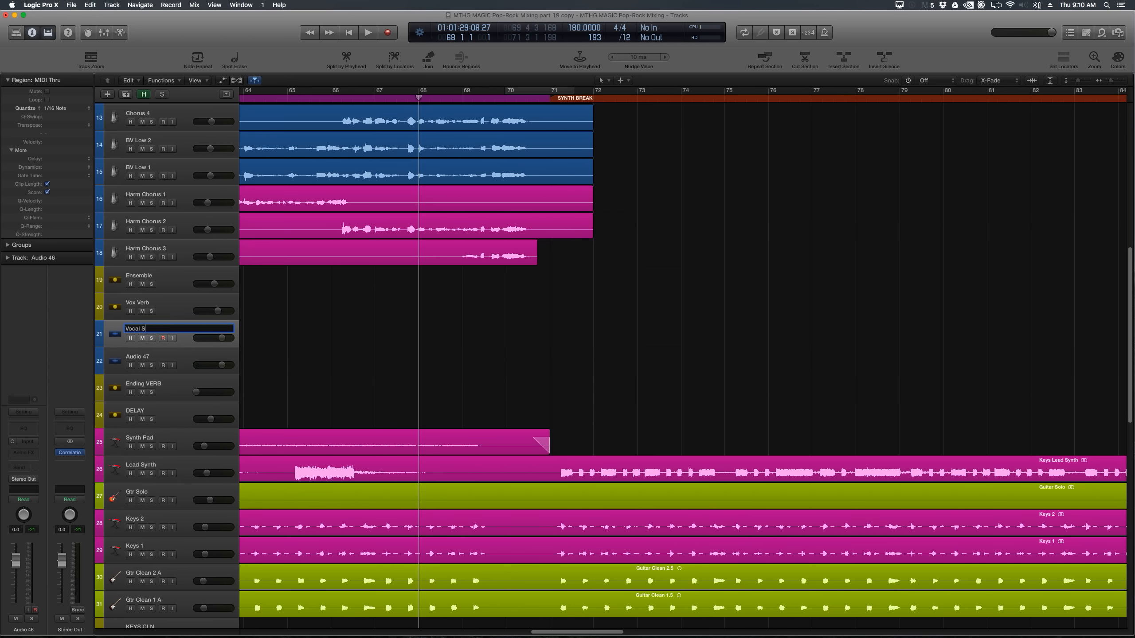
pyautogui.write('tutter')
pyautogui.press('Tab')
pyautogui.write('Rev')
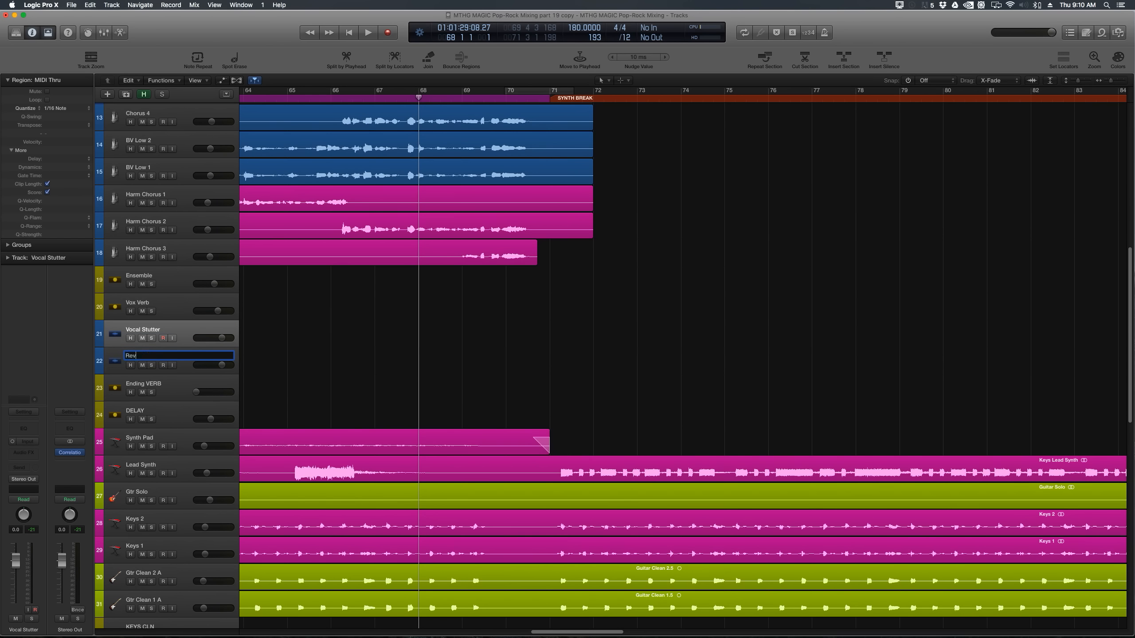
pyautogui.write('erse Cymbal')
pyautogui.press('Return')
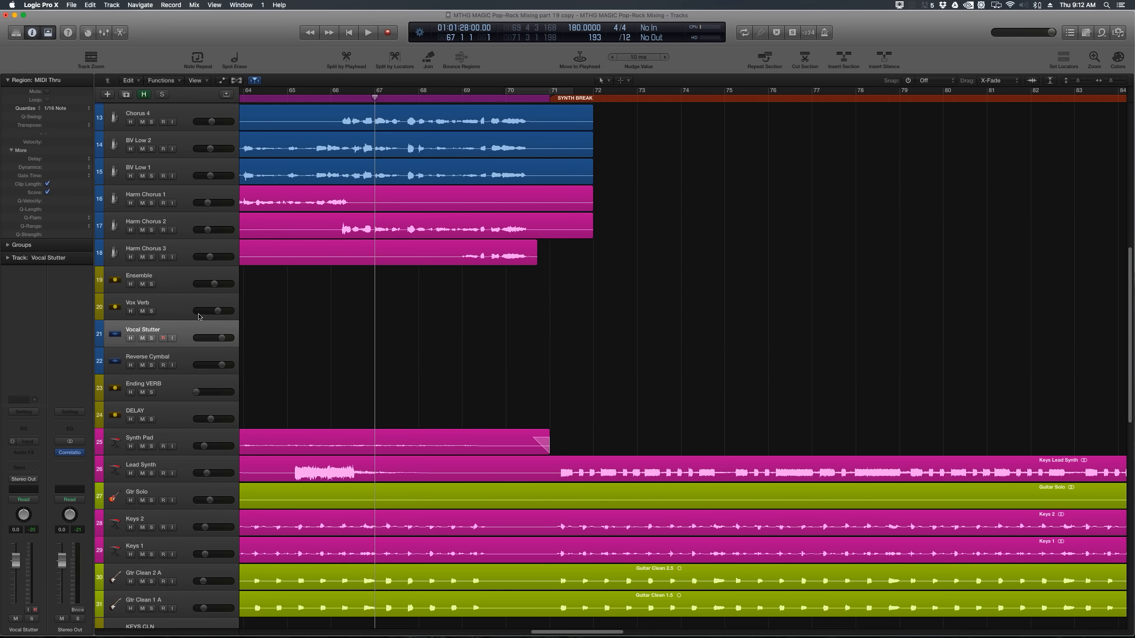
pyautogui.click(200, 316)
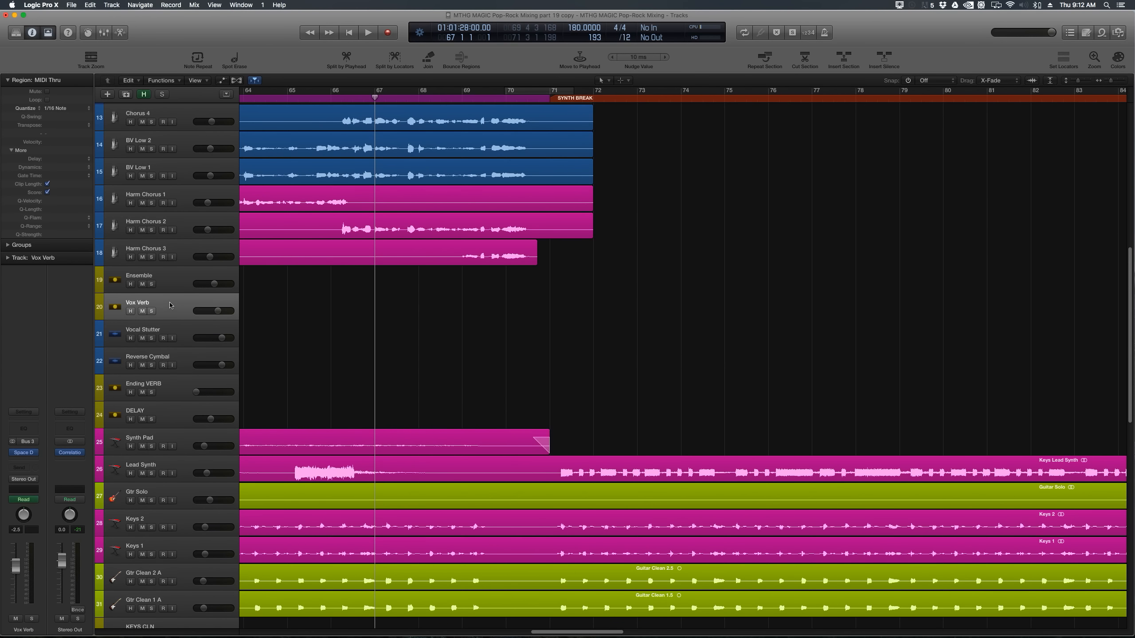
pyautogui.click(166, 328)
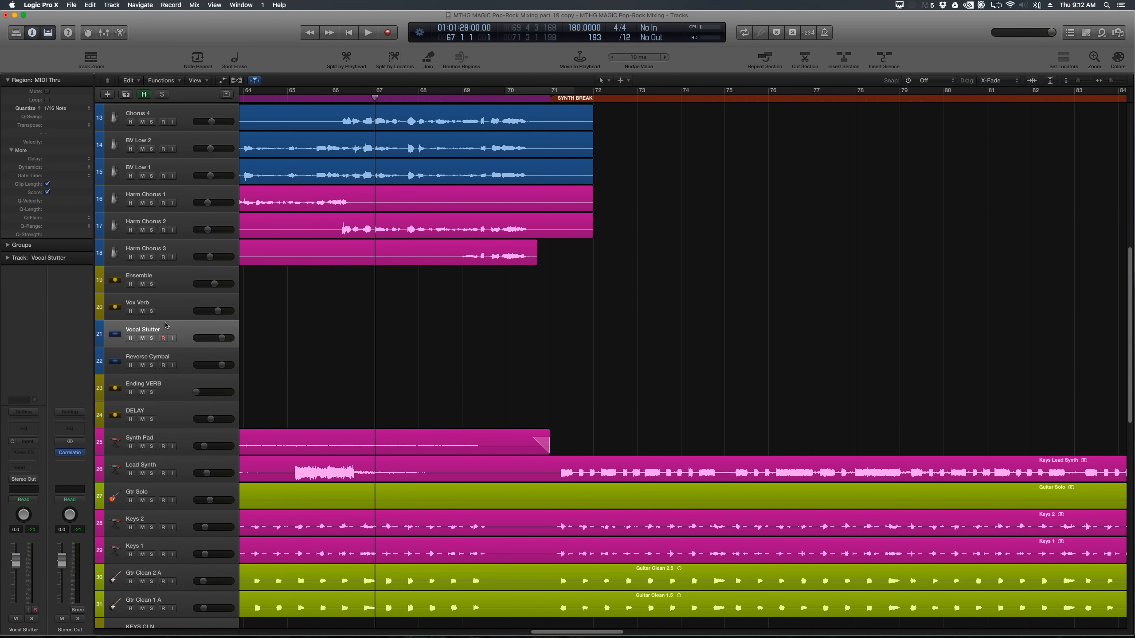
pyautogui.click(171, 306)
pyautogui.click(165, 329)
pyautogui.click(166, 308)
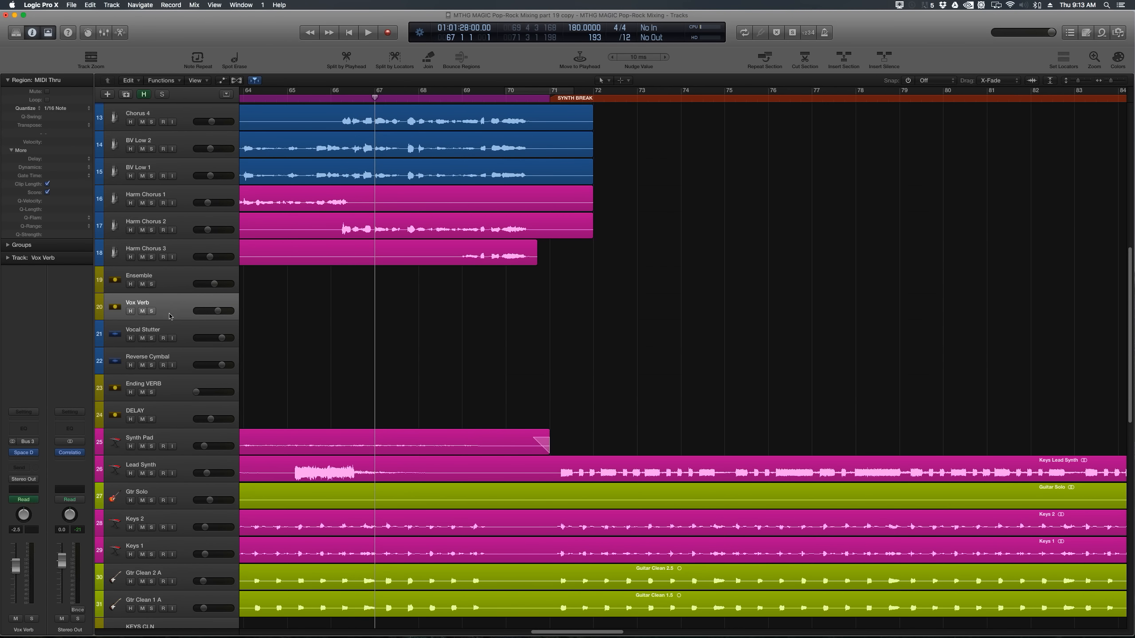
pyautogui.click(169, 327)
pyautogui.click(152, 318)
# Switch the Vocal Stutter track to stereo and set its input to Bus 13
pyautogui.click(138, 341)
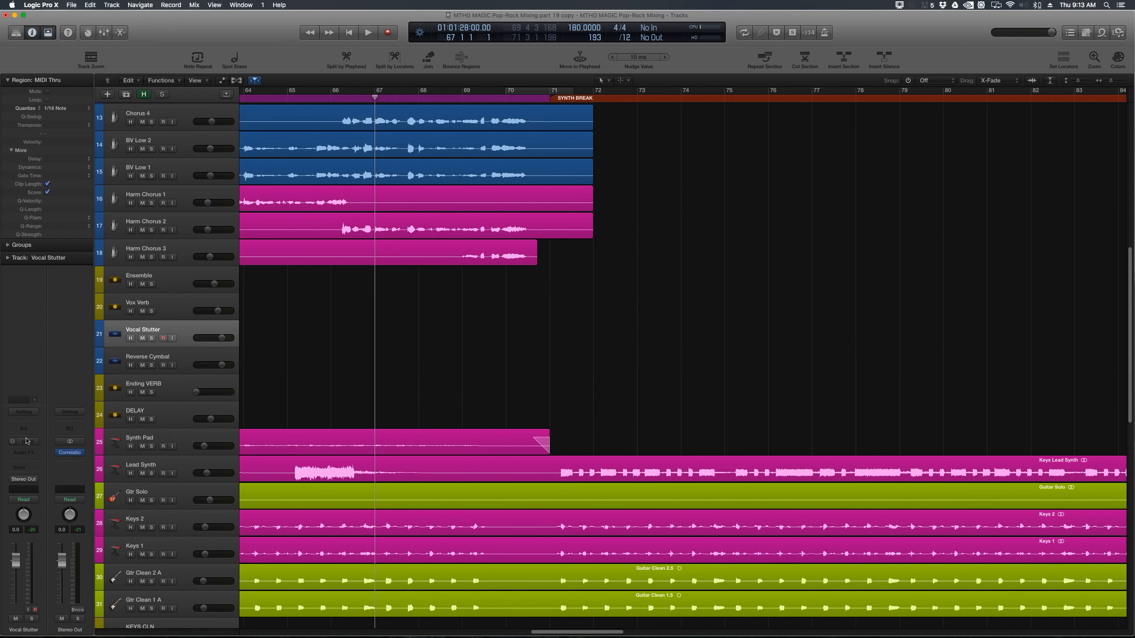
pyautogui.click(12, 441)
pyautogui.click(34, 445)
pyautogui.moveTo(39, 461)
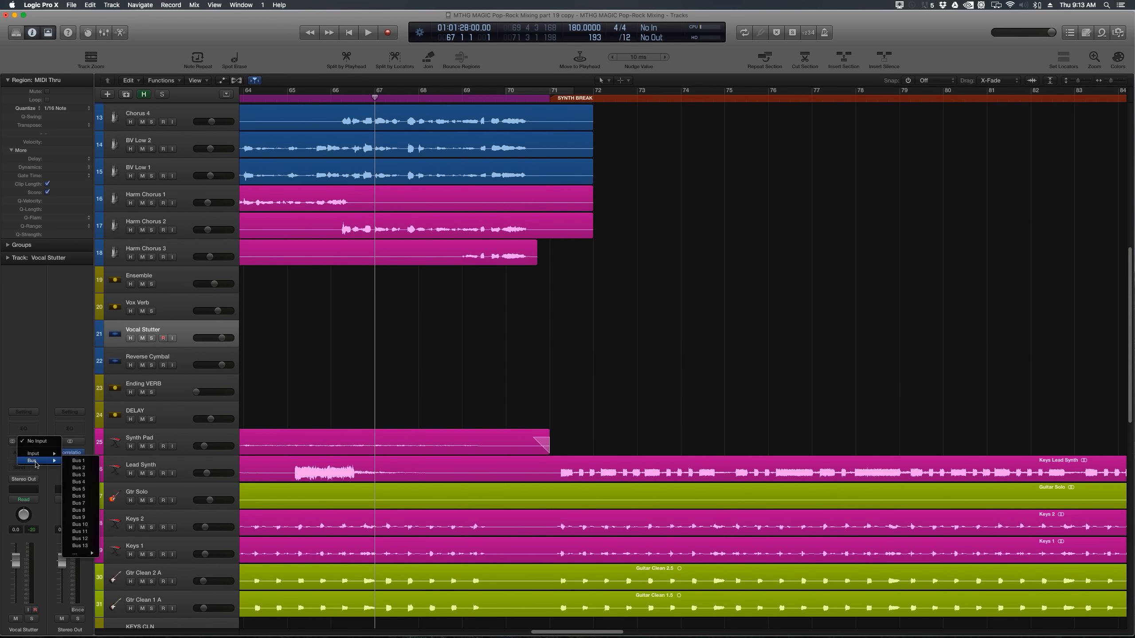
pyautogui.click(73, 546)
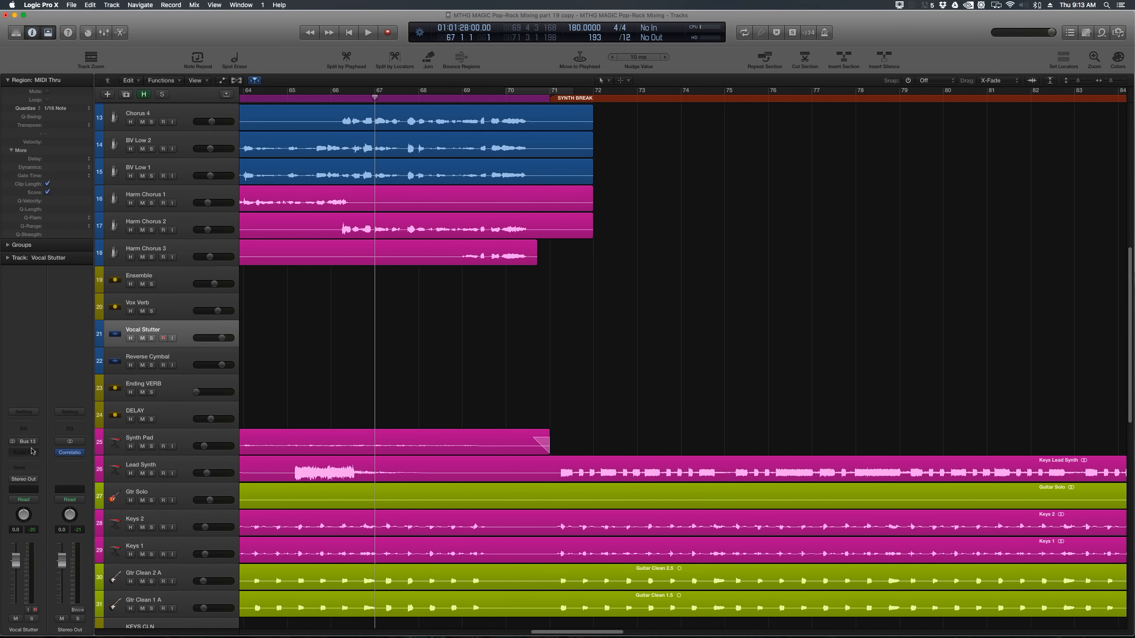
# Add a send to Bus 13 on the Vox Verb track and set its send level to the default
pyautogui.click(170, 305)
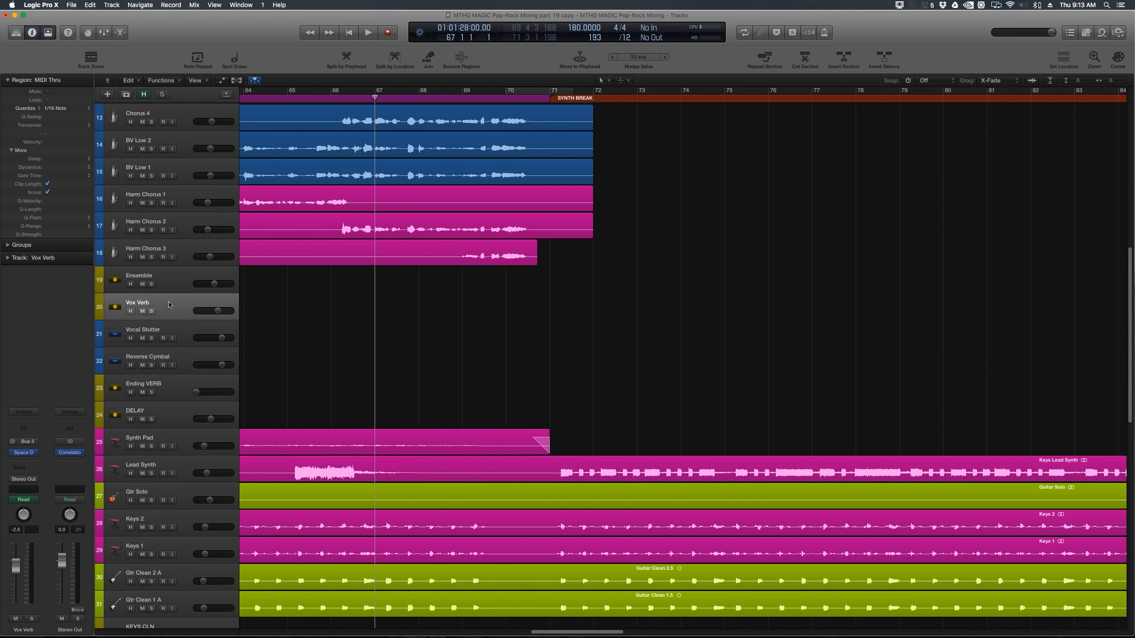
pyautogui.click(24, 470)
pyautogui.moveTo(24, 508)
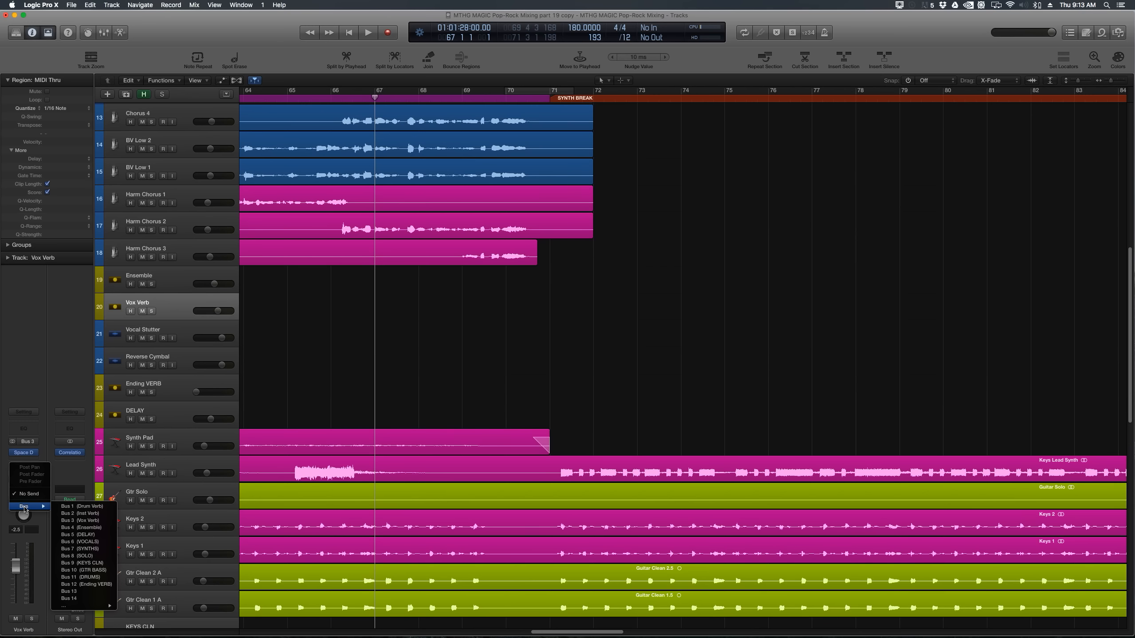
pyautogui.click(77, 594)
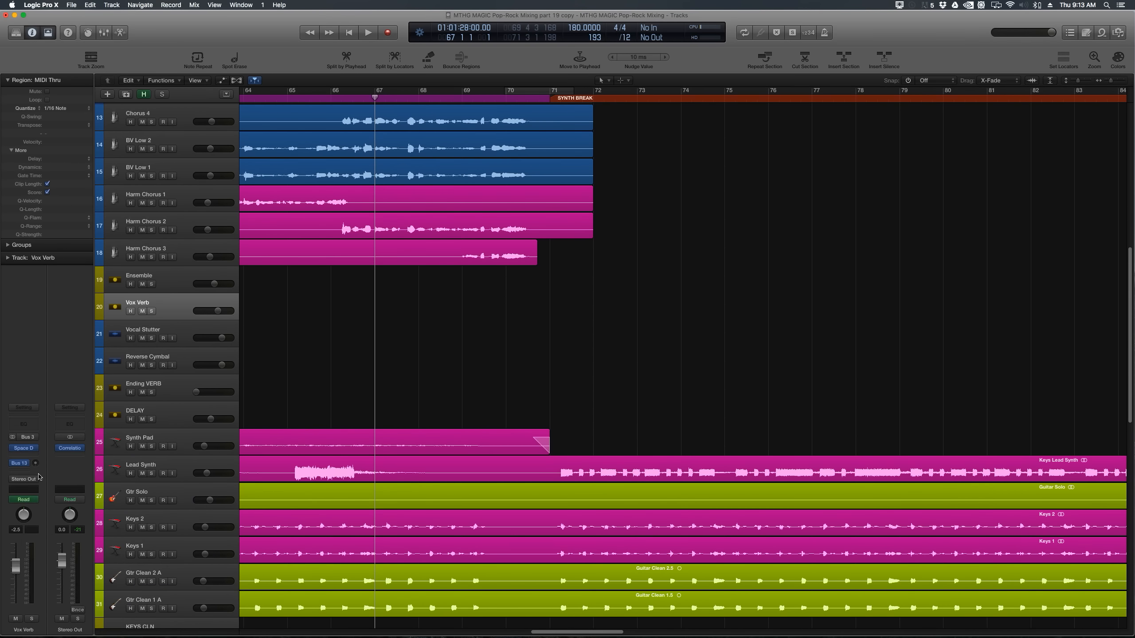
pyautogui.keyDown('alt'); pyautogui.click(35, 463); pyautogui.keyUp('alt')
# Arm the Vocal Stutter track and record the vocal reverb onto it from bar 67 into bar 72
pyautogui.click(164, 327)
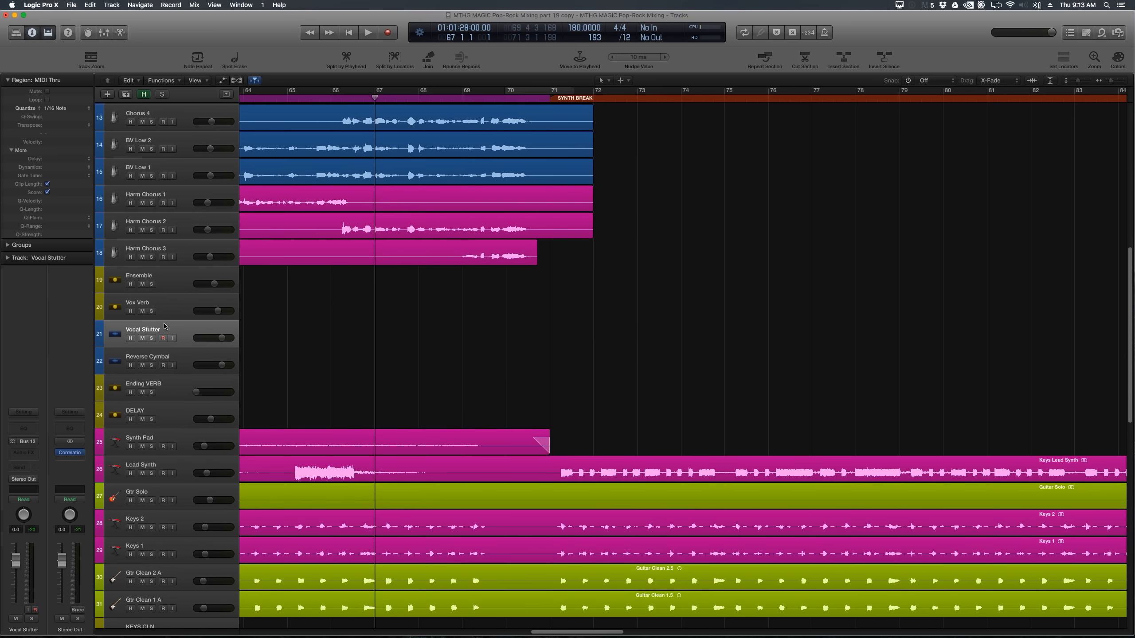
pyautogui.click(163, 339)
pyautogui.press('r')
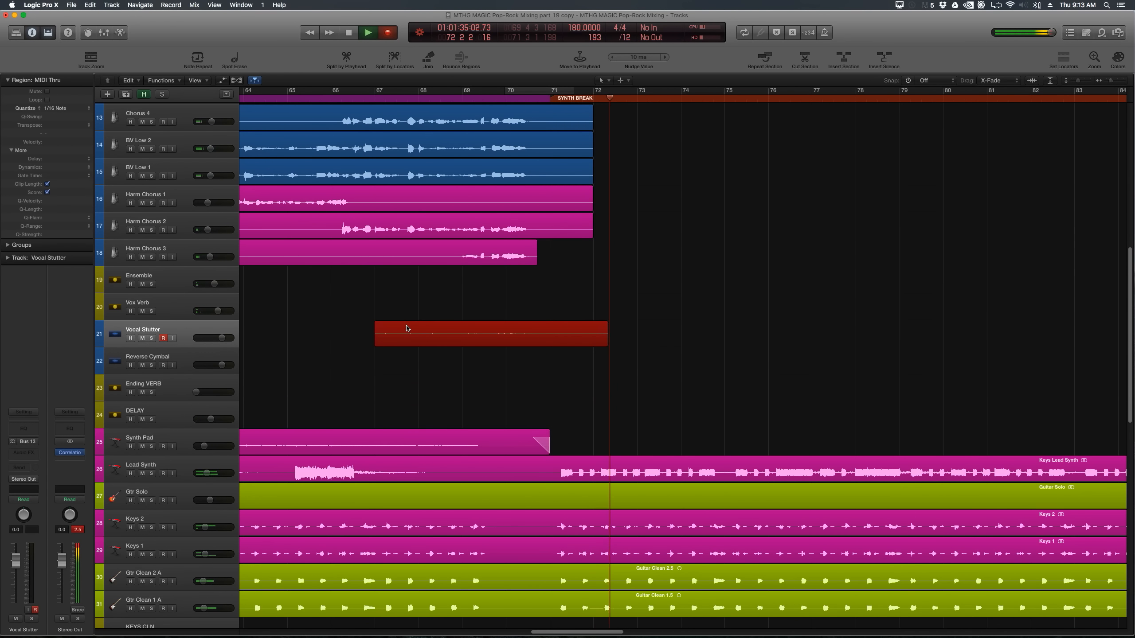
pyautogui.press('r')
pyautogui.press('space')
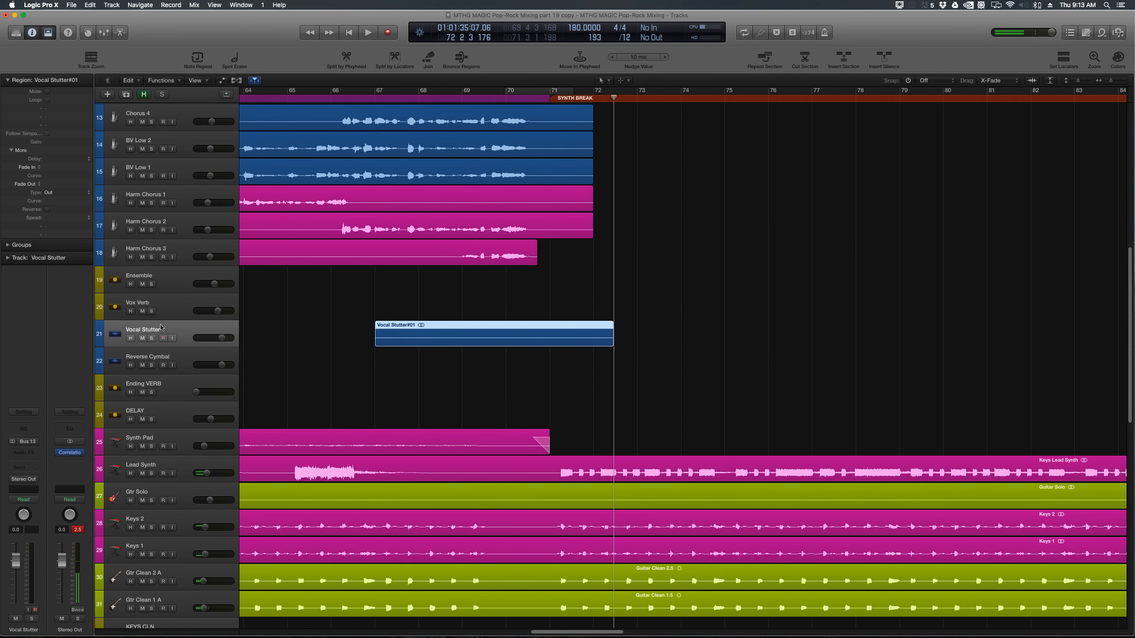
# Remove the Bus 13 send from Vox Verb and set the Vocal Stutter track's input back to No Input
pyautogui.click(165, 312)
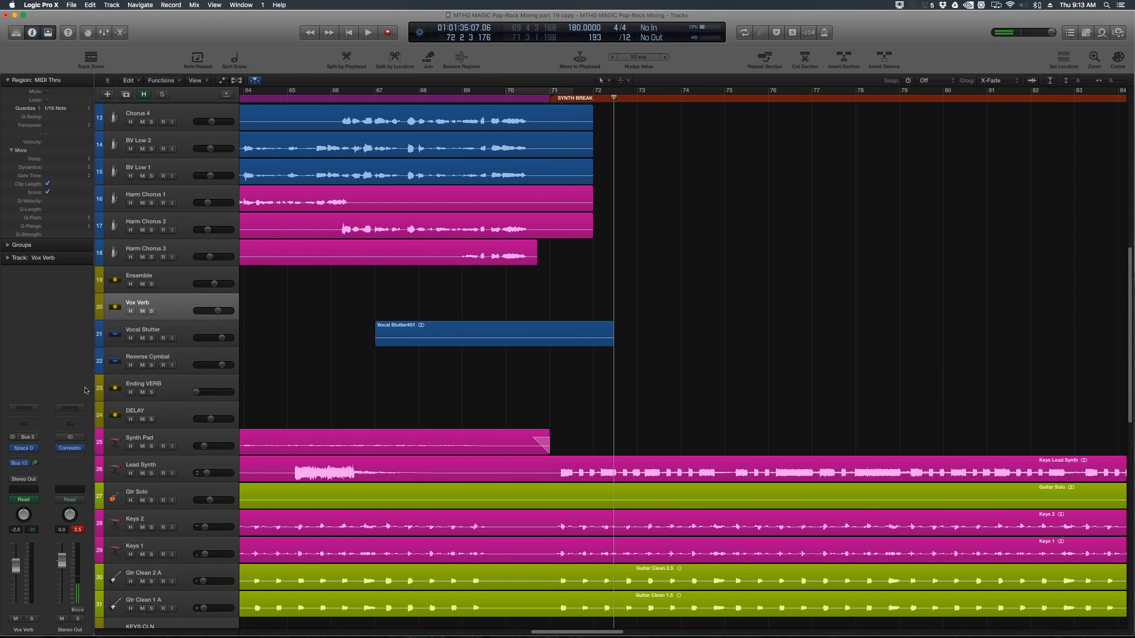
pyautogui.click(24, 467)
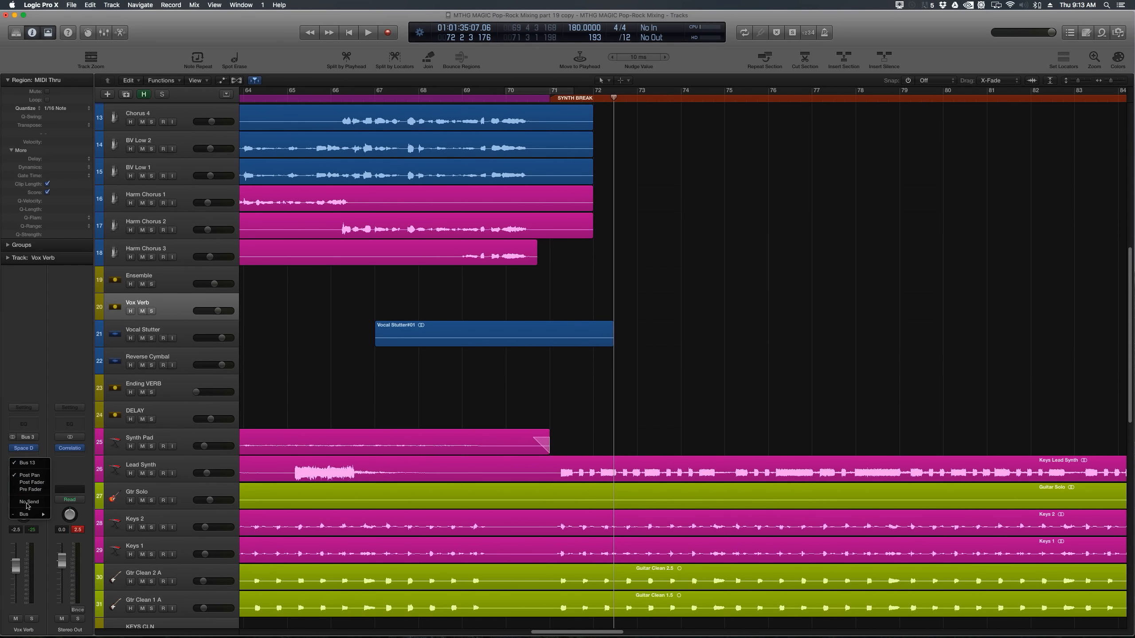
pyautogui.click(25, 477)
pyautogui.click(170, 333)
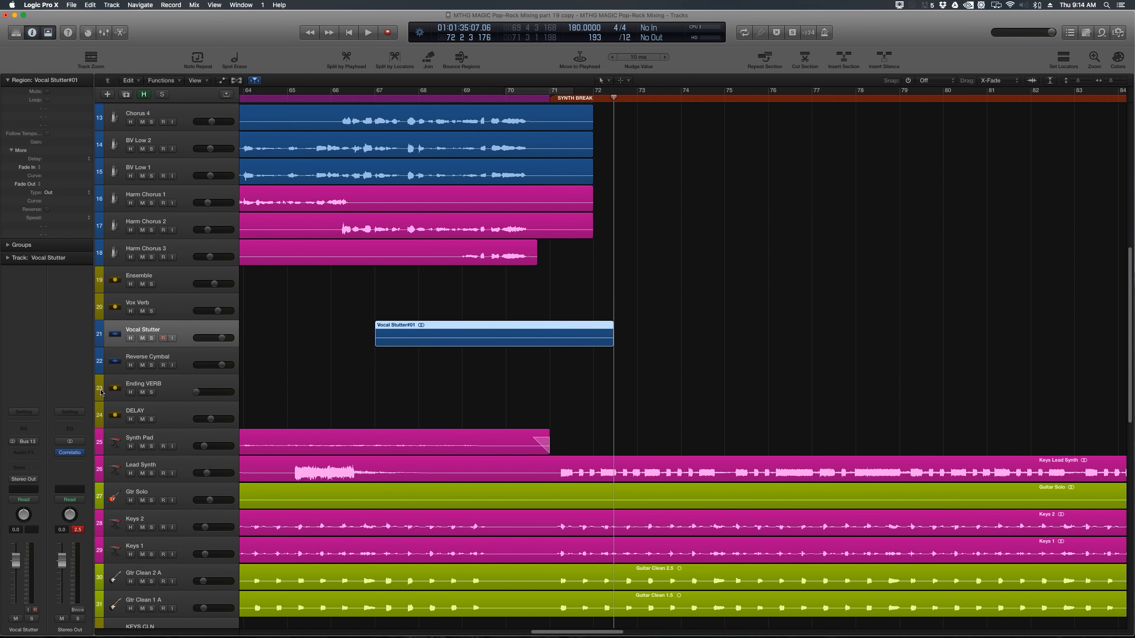
pyautogui.click(29, 442)
pyautogui.click(30, 453)
# Increase the height of the Vocal Stutter track and set the cycle range to its recorded region
pyautogui.moveTo(110, 347); pyautogui.dragTo(110, 448)
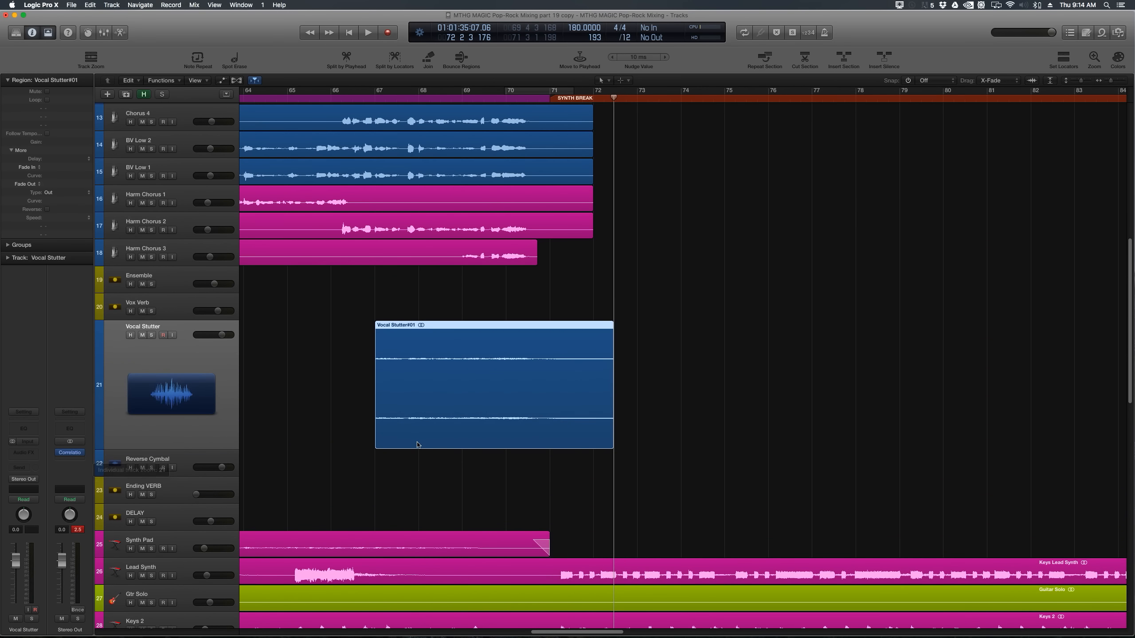
pyautogui.click(425, 389)
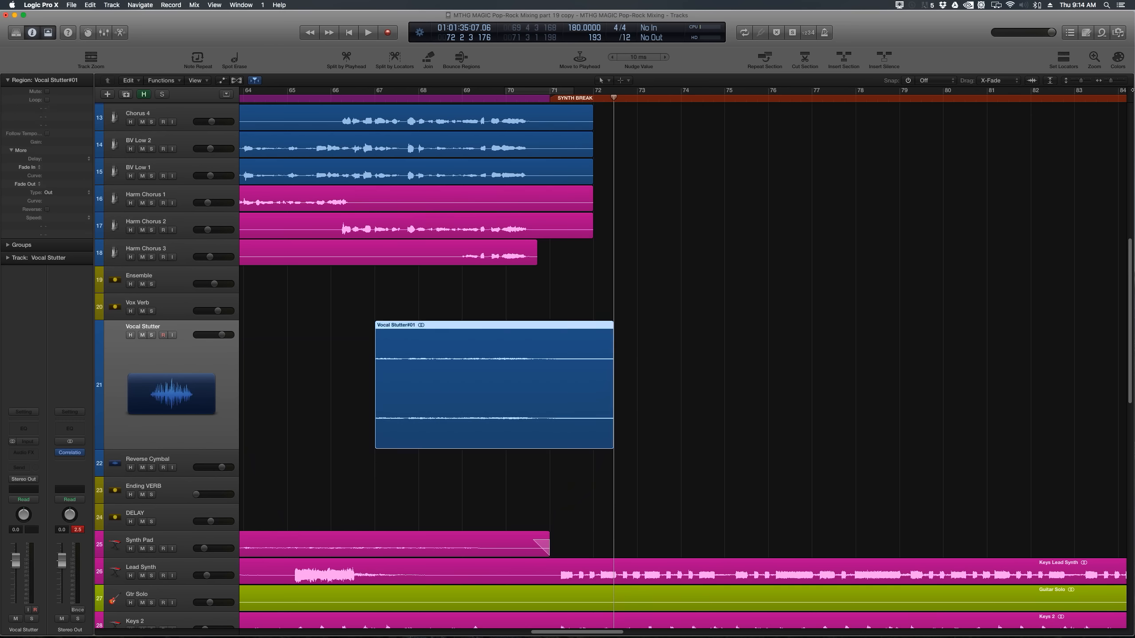
pyautogui.click(1064, 59)
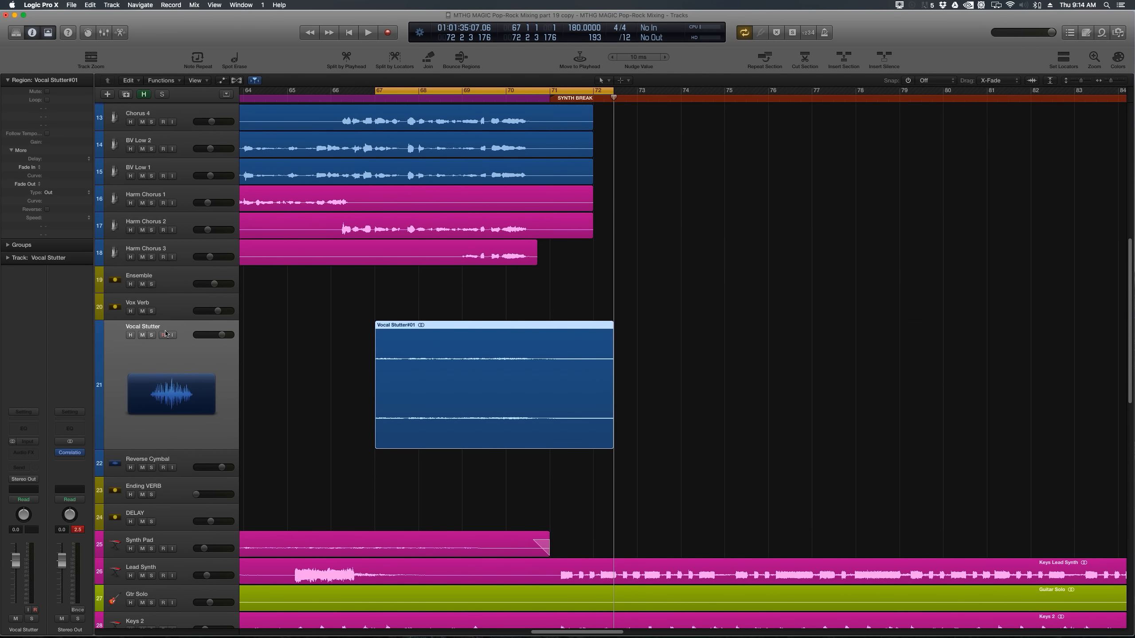
# Solo the Vocal Stutter track and play back the recorded vocal reverb
pyautogui.click(151, 335)
pyautogui.press('space')
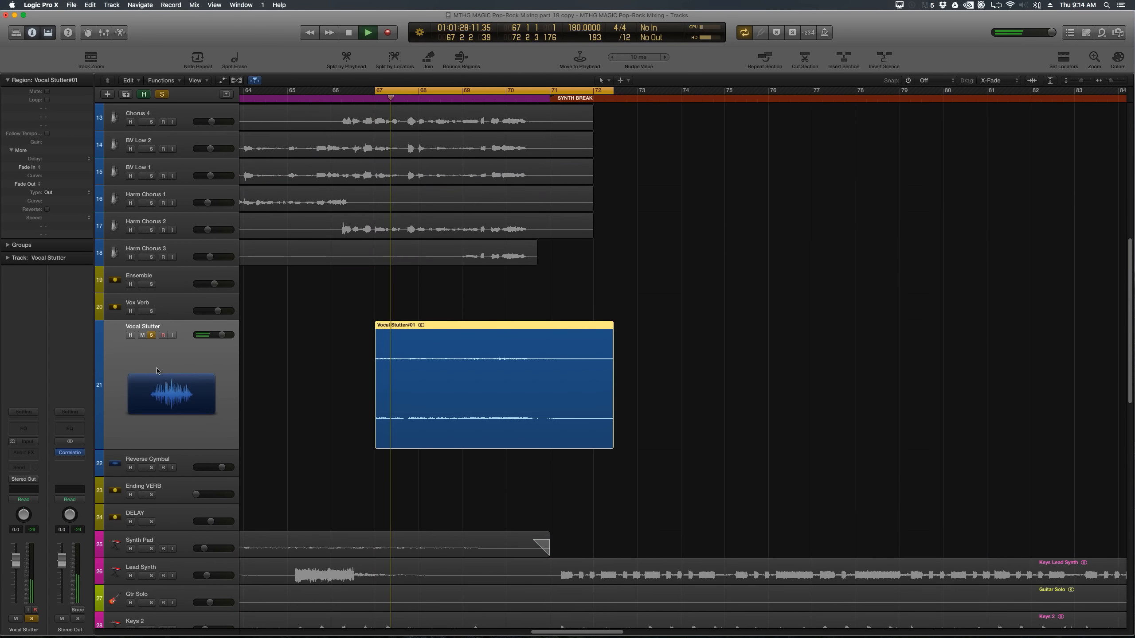
pyautogui.click(250, 382)
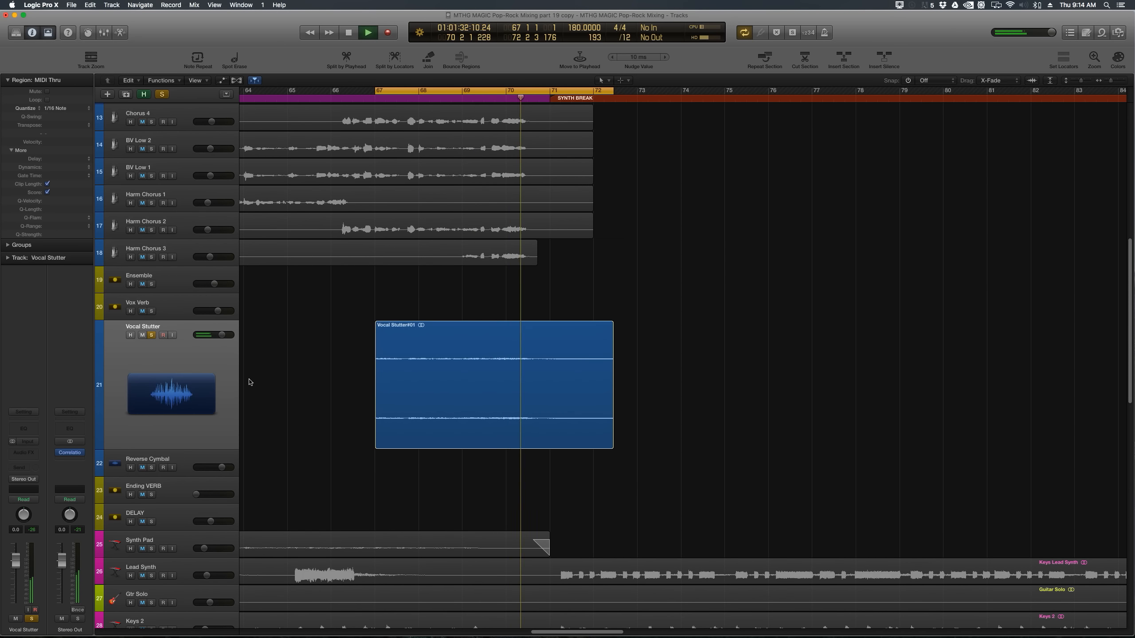
pyautogui.press('space')
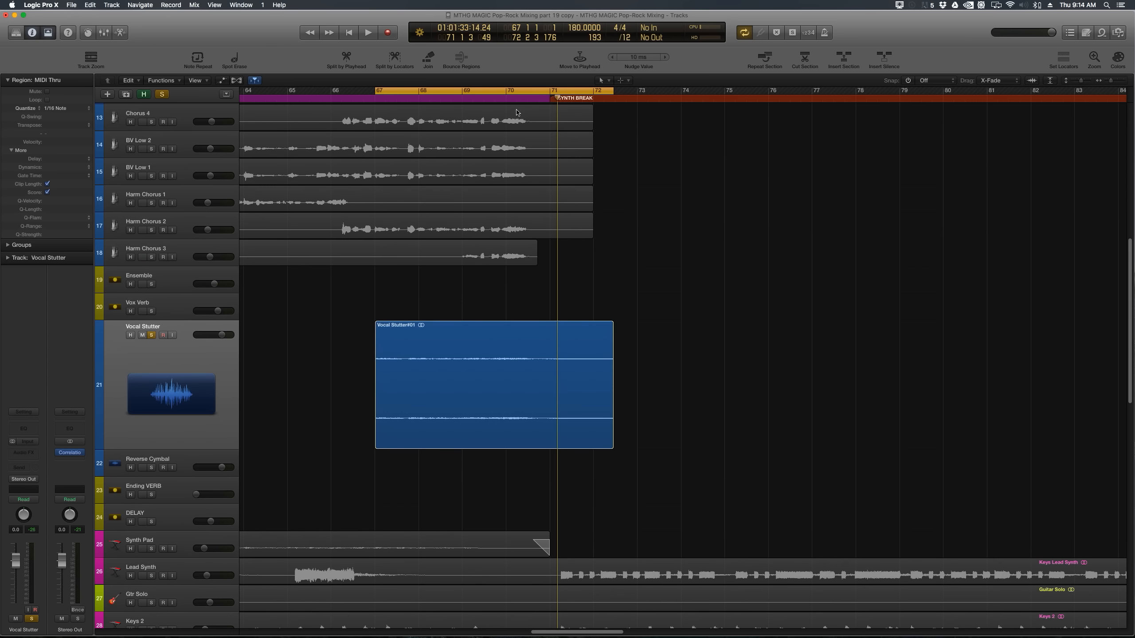
# Isolate the part of the Vocal Stutter region from just before bar 70 to just past bar 71, deleting the audio on both sides
pyautogui.click(935, 86)
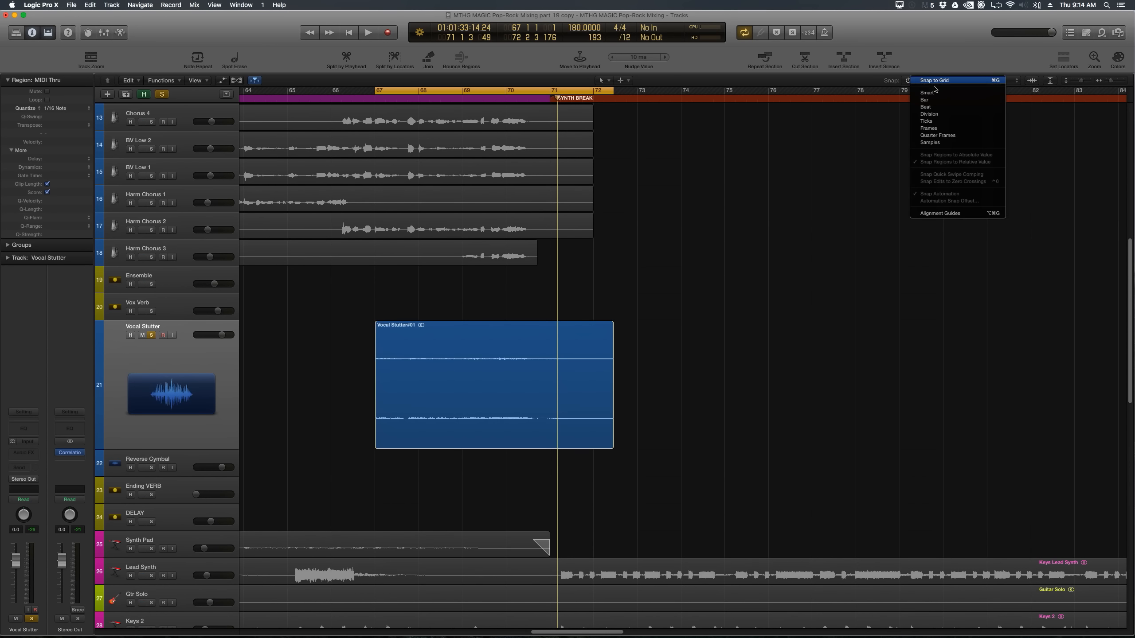
pyautogui.click(848, 156)
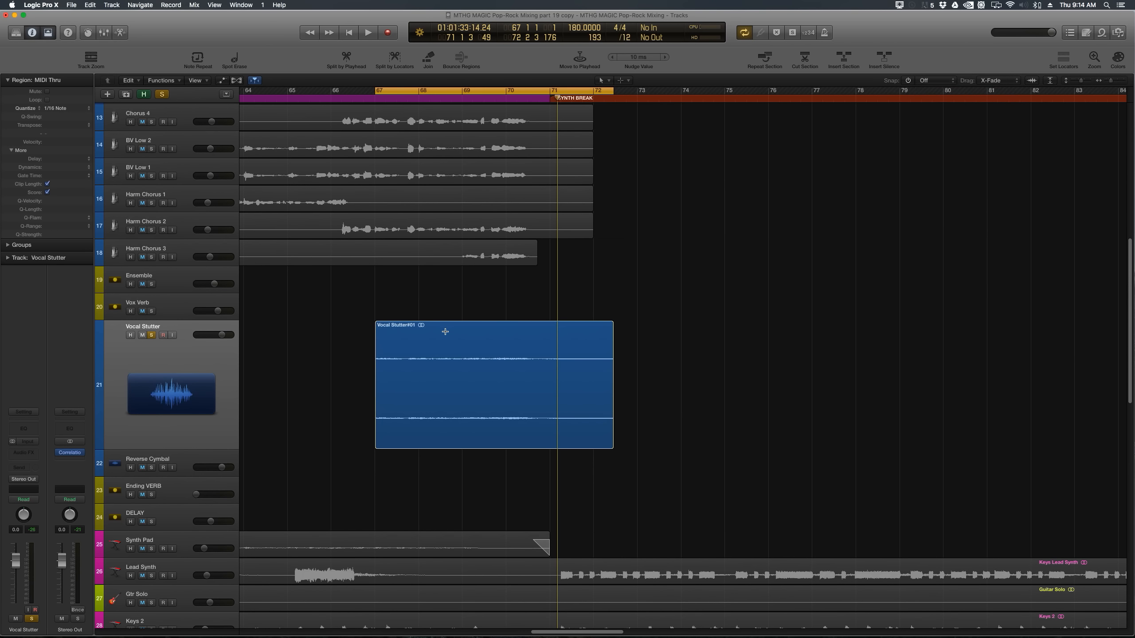
pyautogui.moveTo(501, 336); pyautogui.dragTo(562, 366)
pyautogui.click(548, 367)
pyautogui.click(480, 372)
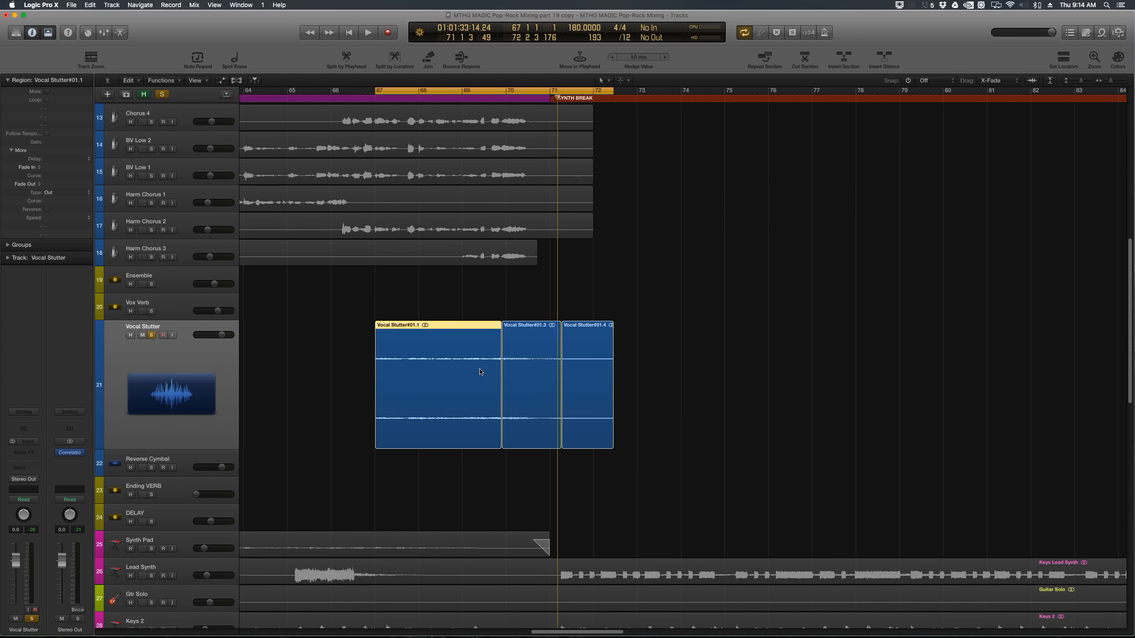
pyautogui.press('Delete')
pyautogui.click(593, 348)
pyautogui.press('Delete')
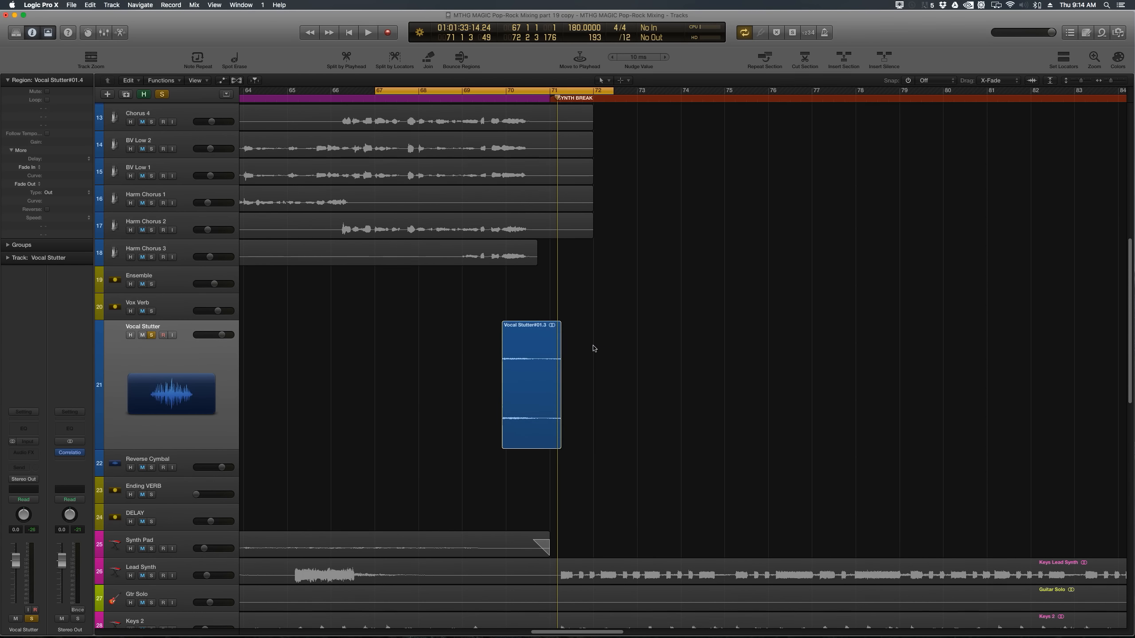
# Give the Vocal Stutter region a fade-in of about 135 up to bar 70 and a fade-out of about 346 from bar 71
pyautogui.click(507, 98)
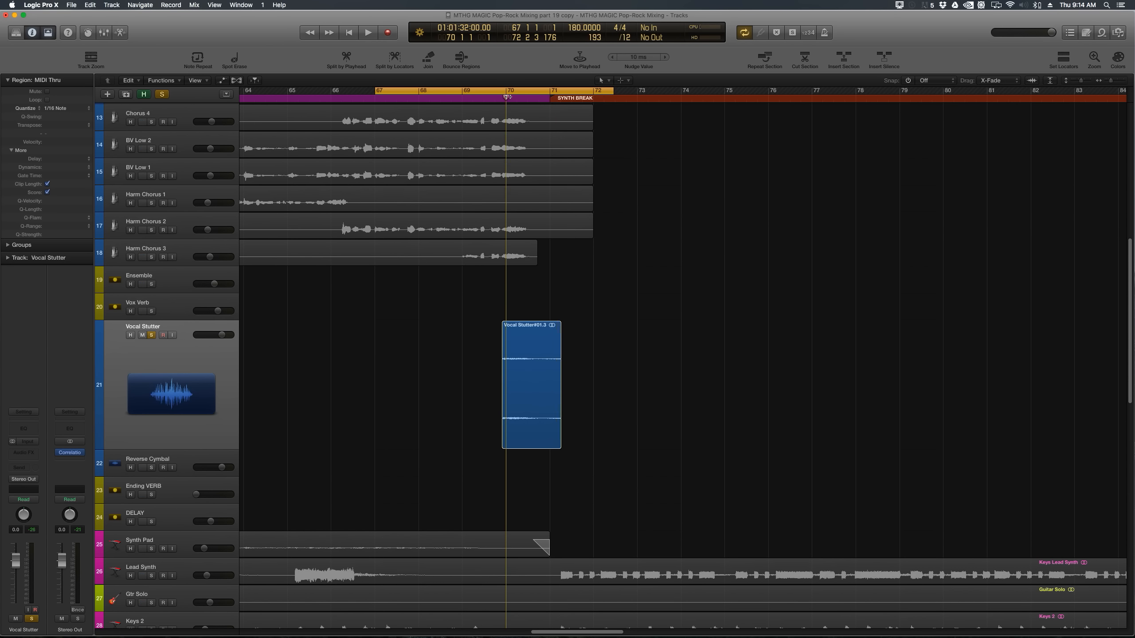
pyautogui.press('super+Right')
pyautogui.press('super+Right')
pyautogui.press('super+Right')
pyautogui.press('super+Right')
pyautogui.moveTo(507, 335); pyautogui.dragTo(479, 363)
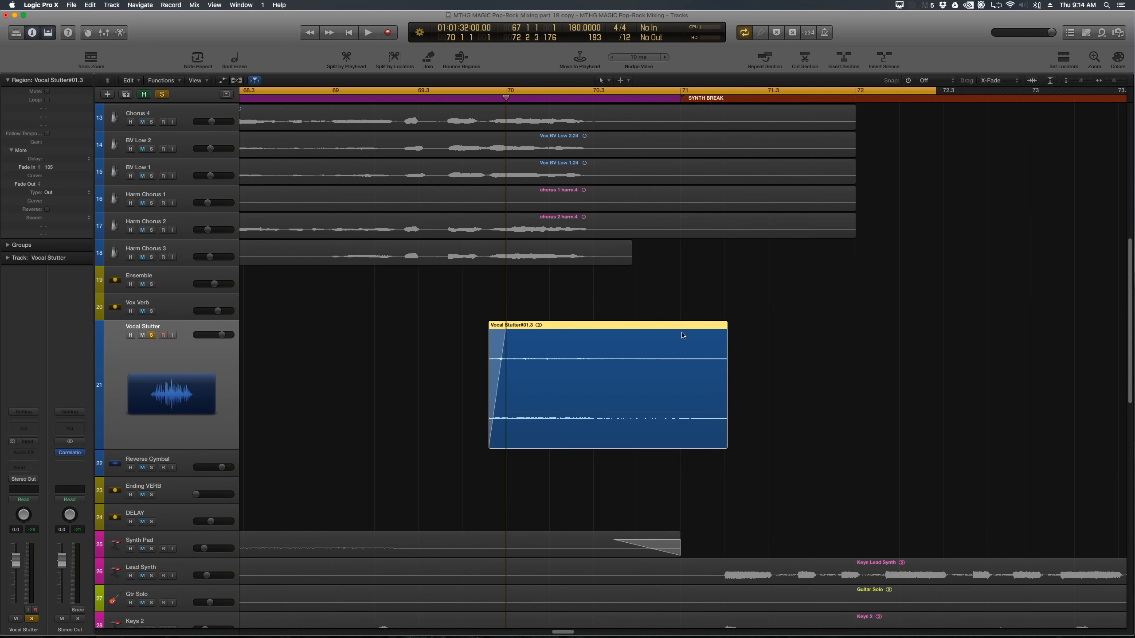
pyautogui.moveTo(683, 335); pyautogui.dragTo(821, 349)
pyautogui.click(824, 348)
# Shorten the cycle range to start at about bar 69 beat 3 and play the faded Vocal Stutter region
pyautogui.press('super+Left')
pyautogui.press('super+Left')
pyautogui.press('super+Left')
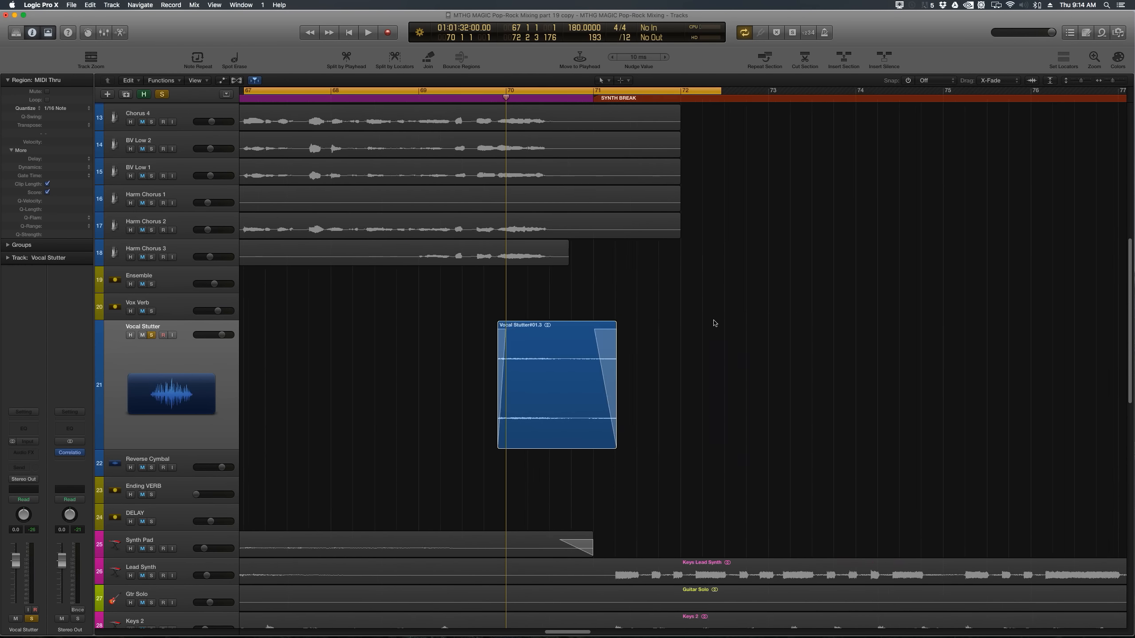
pyautogui.moveTo(324, 89); pyautogui.dragTo(481, 95)
pyautogui.press('space')
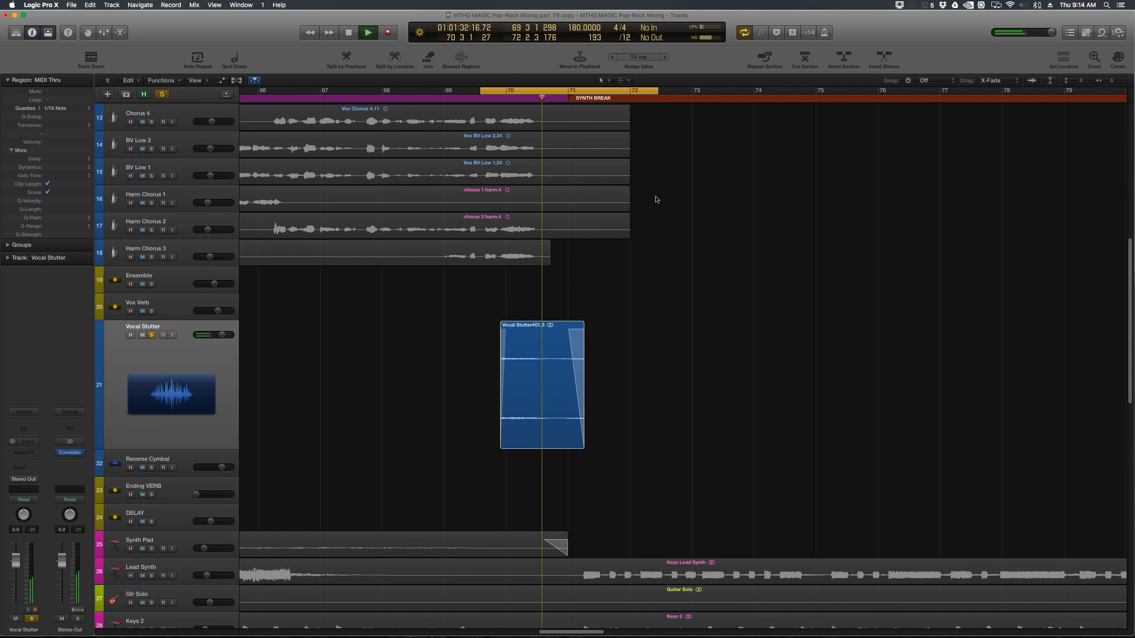
pyautogui.press('space')
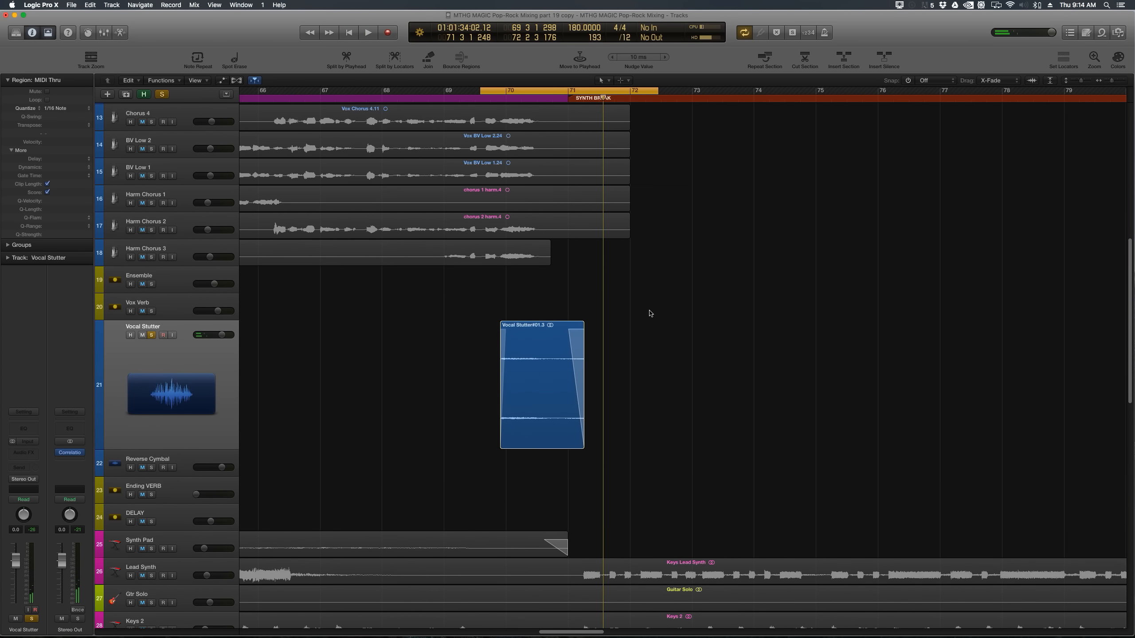
# Set the Vocal Stutter region's gain to +6.0 dB and play it back
pyautogui.click(546, 381)
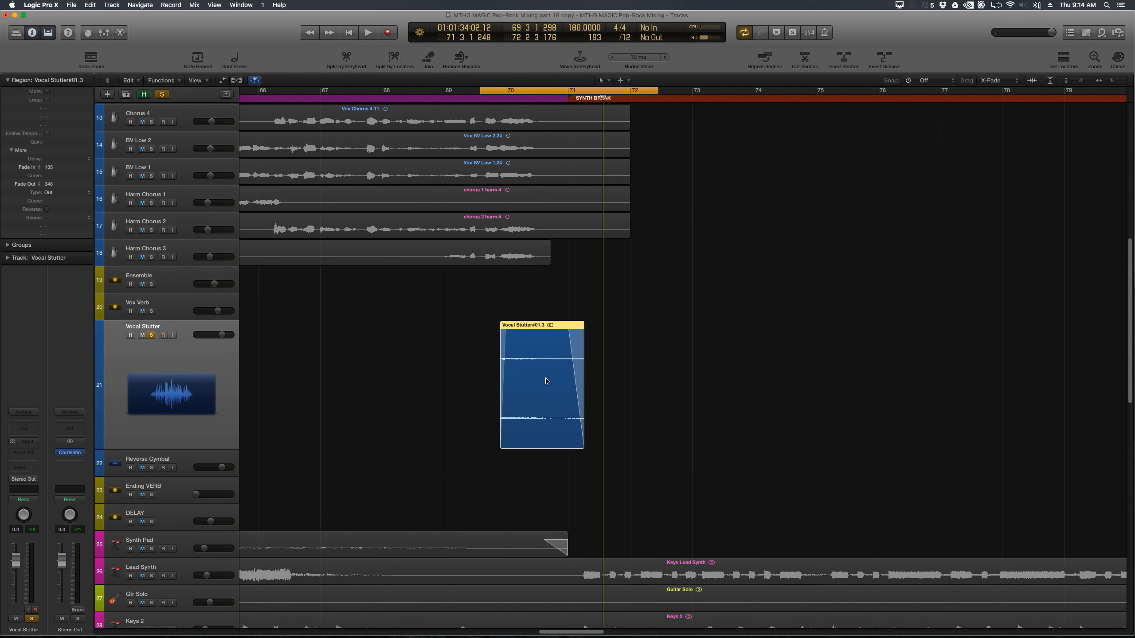
pyautogui.click(679, 376)
pyautogui.click(556, 383)
pyautogui.doubleClick(54, 144)
pyautogui.press('Return')
pyautogui.press('space')
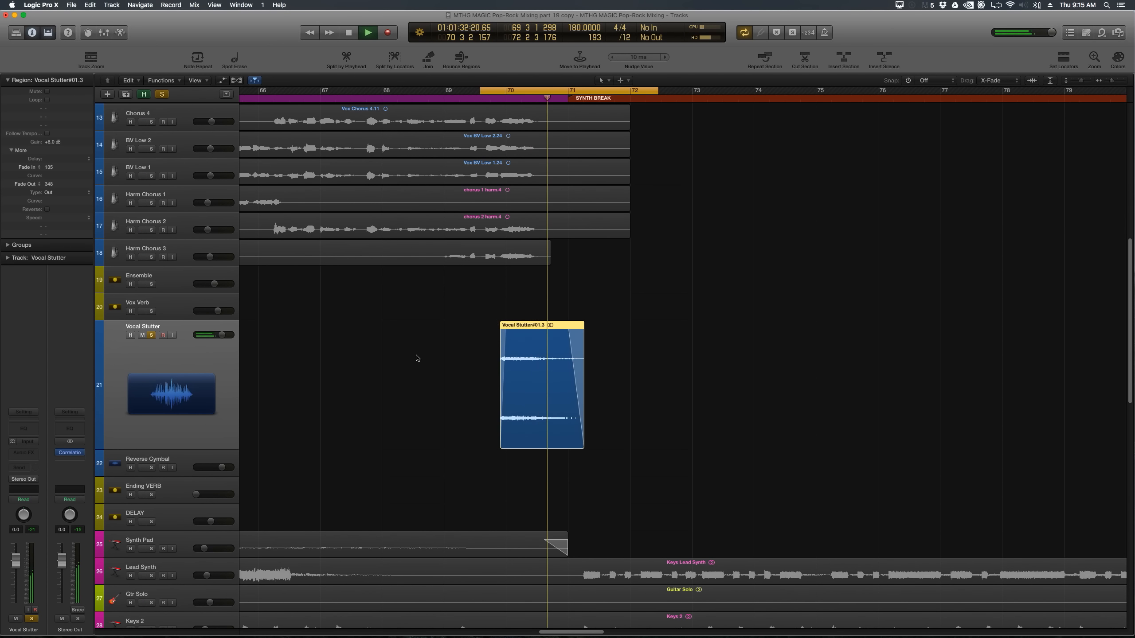
pyautogui.press('space')
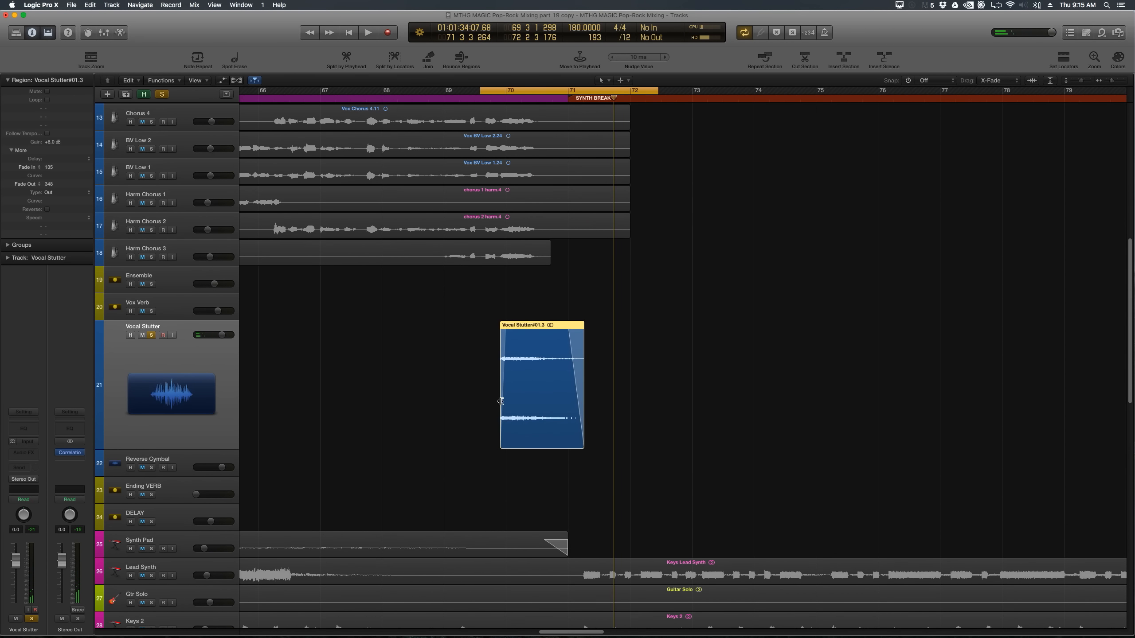
# Insert the Tremolo modulation effect on the Vocal Stutter track and place its window clear of the region
pyautogui.click(638, 388)
pyautogui.click(157, 373)
pyautogui.click(28, 457)
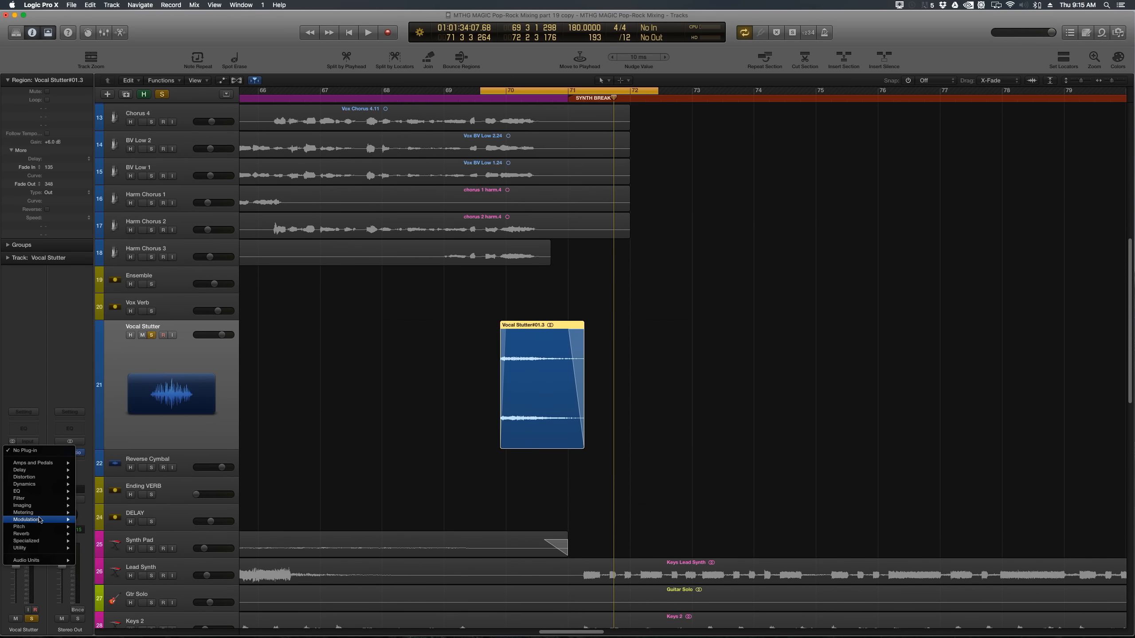
pyautogui.moveTo(39, 520)
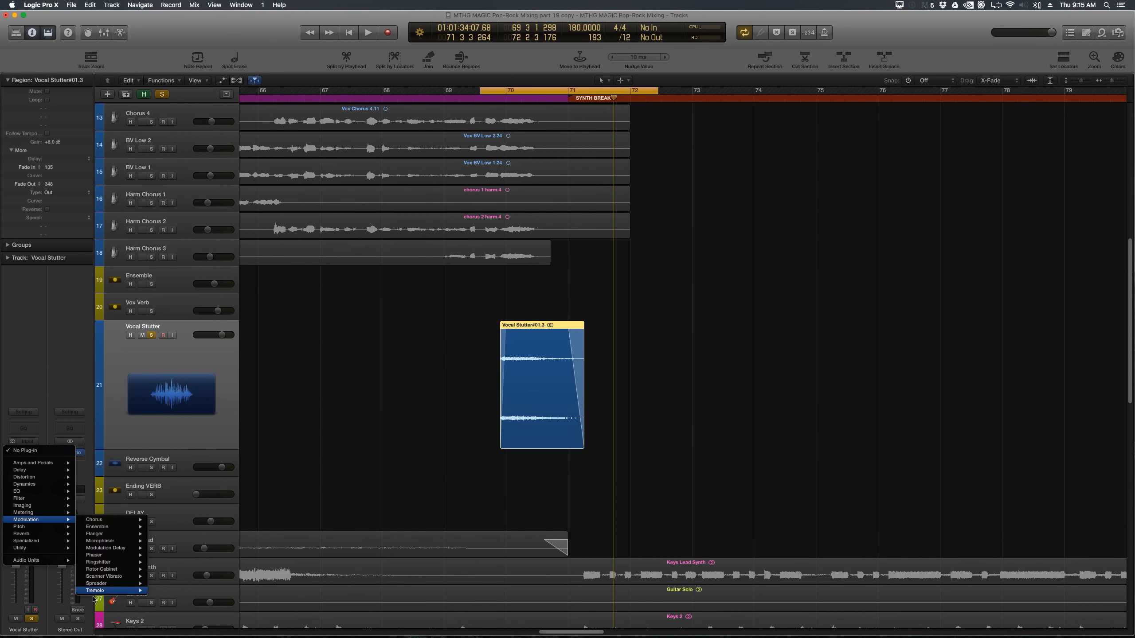
pyautogui.moveTo(95, 591)
pyautogui.click(161, 595)
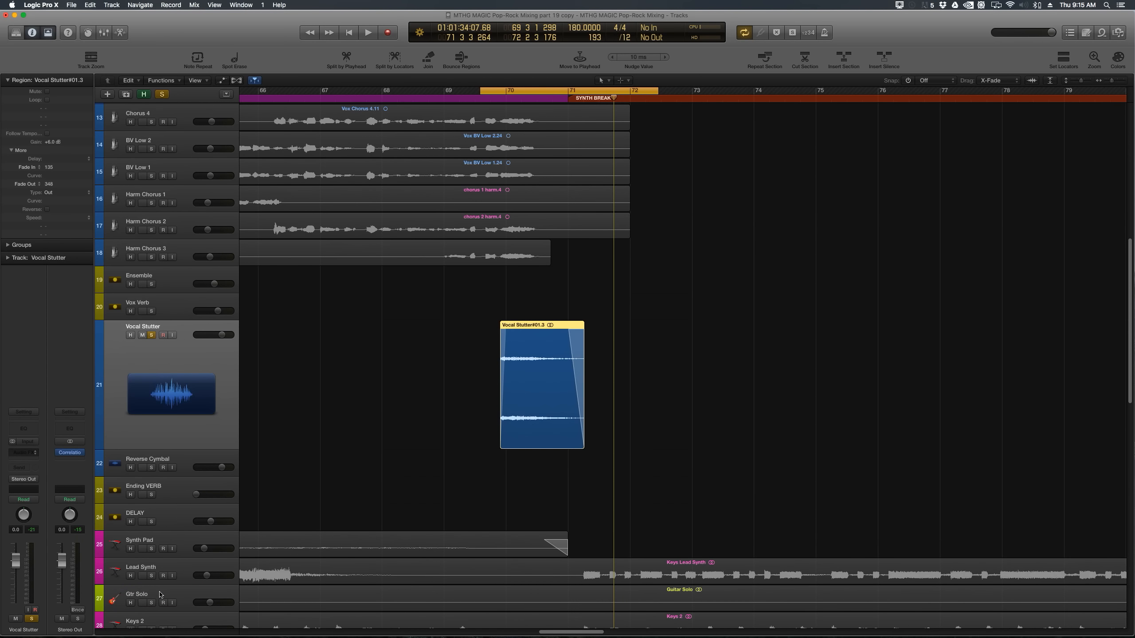
pyautogui.moveTo(220, 41); pyautogui.dragTo(857, 229)
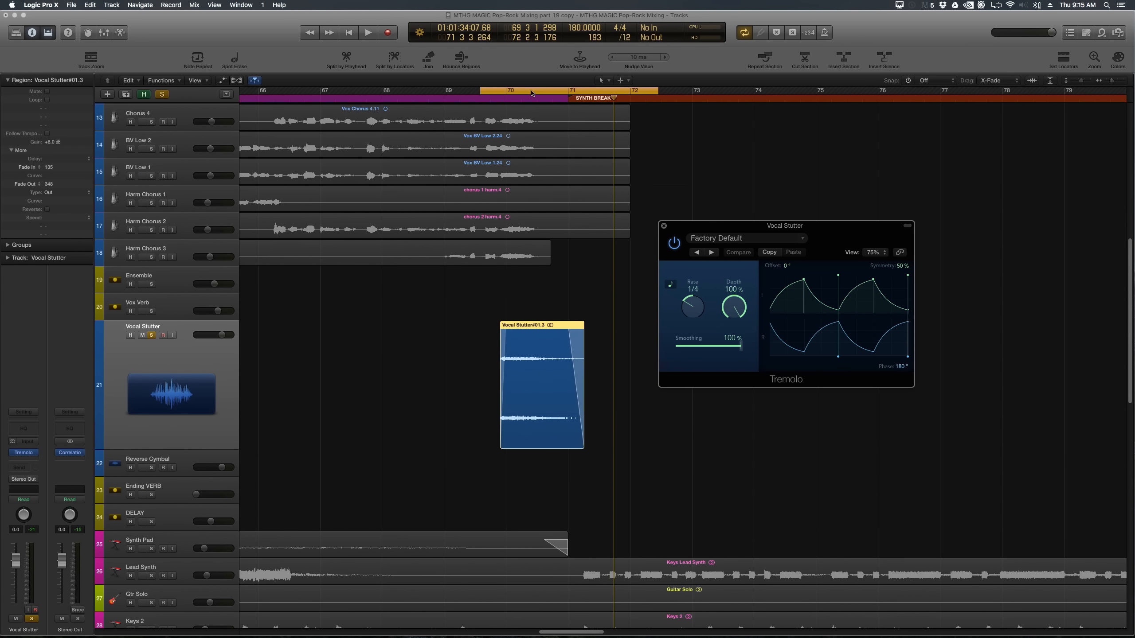
# Set the cycle range to the length of the Vocal Stutter region and play it through the Tremolo
pyautogui.click(585, 285)
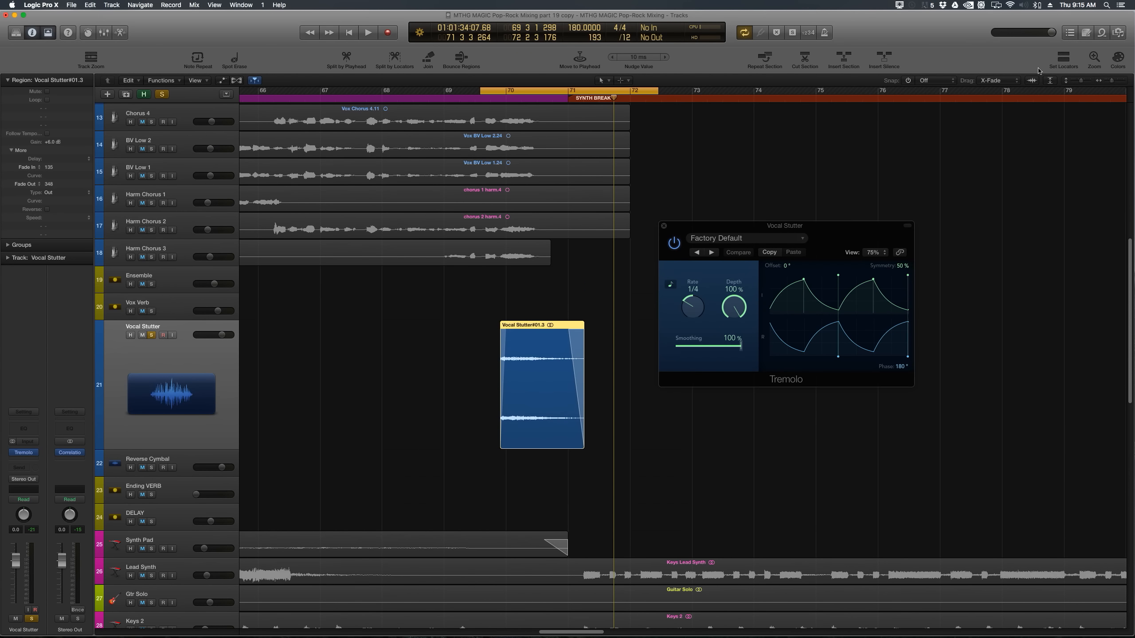
pyautogui.click(1060, 61)
pyautogui.press('space')
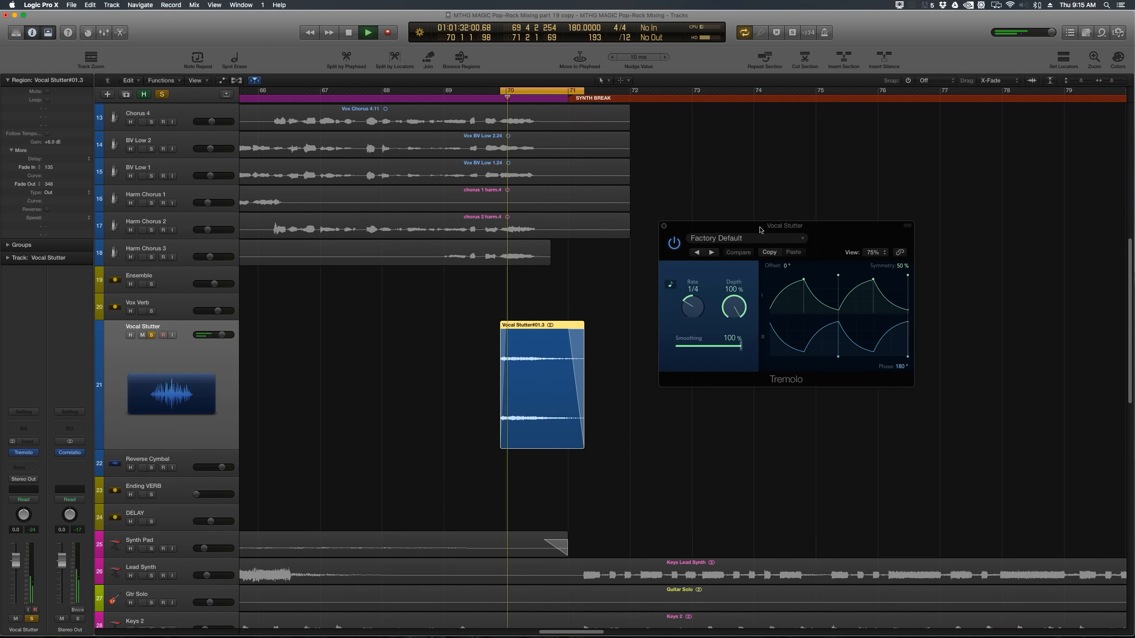
pyautogui.press('space')
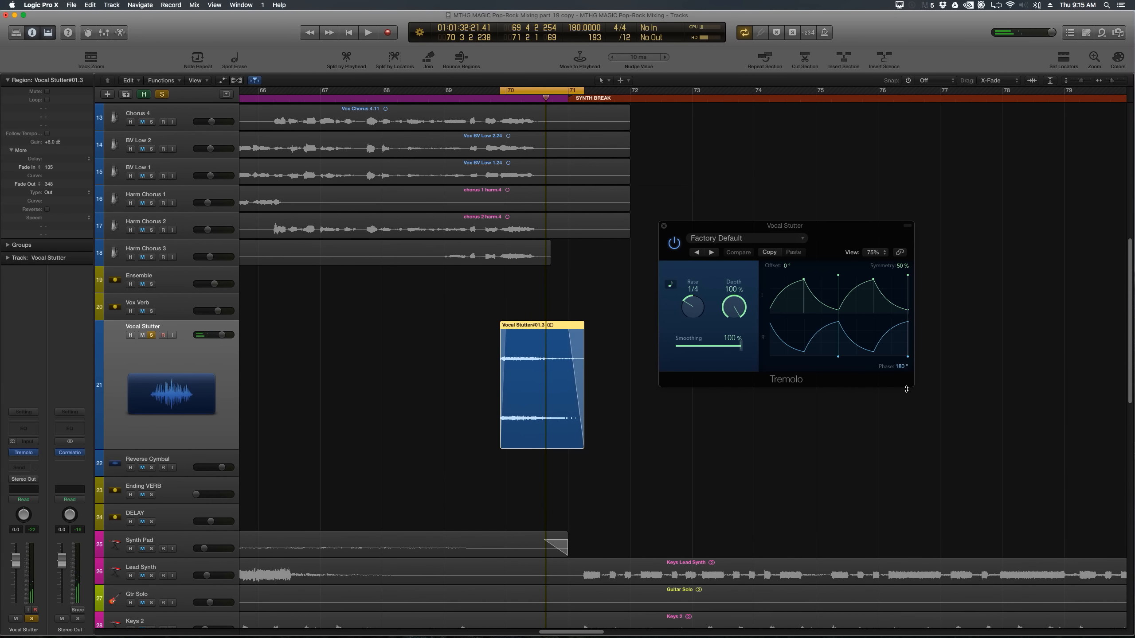
# Enlarge the Tremolo plug-in window to 165% and place it centrally over the arrangement
pyautogui.moveTo(913, 386); pyautogui.dragTo(1108, 559)
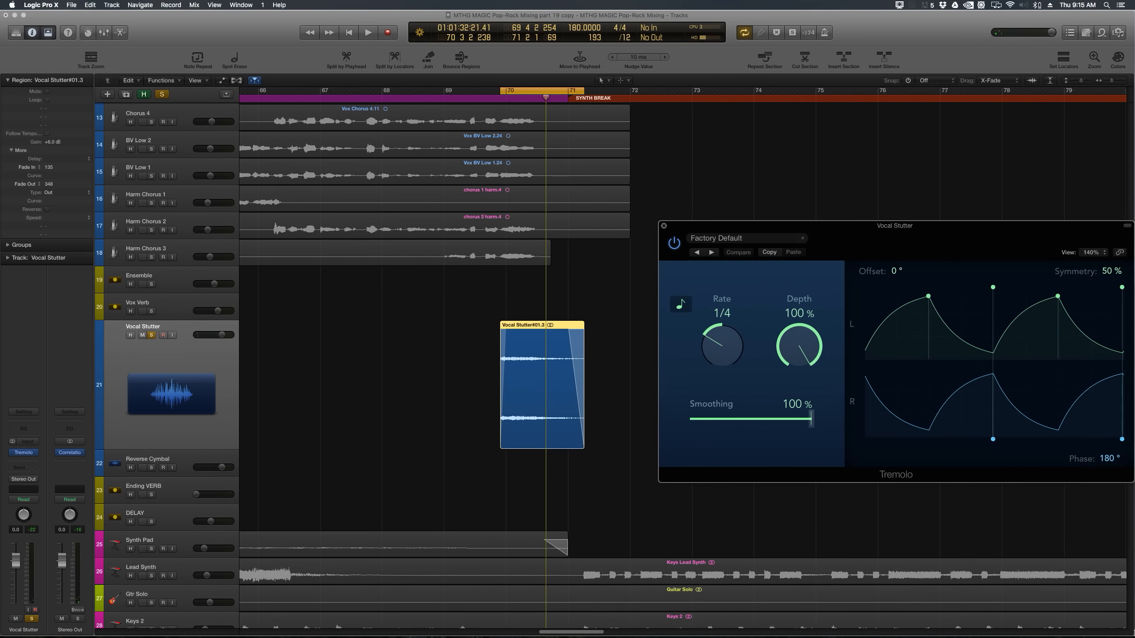
pyautogui.moveTo(909, 228); pyautogui.dragTo(784, 117)
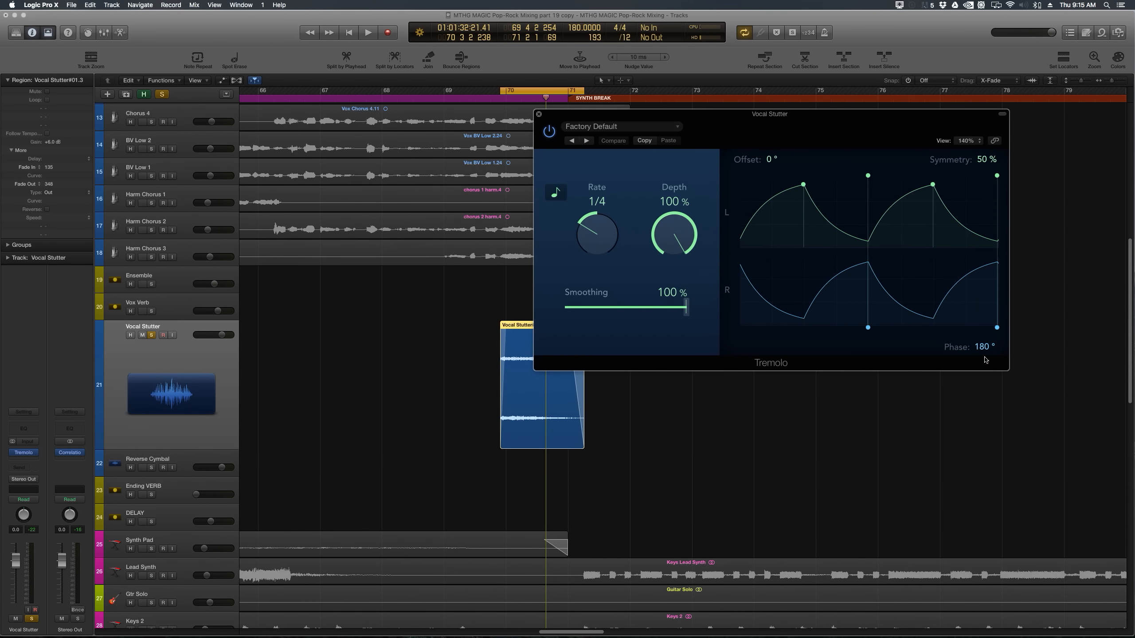
pyautogui.moveTo(1022, 392); pyautogui.dragTo(1070, 406)
pyautogui.moveTo(958, 135); pyautogui.dragTo(895, 187)
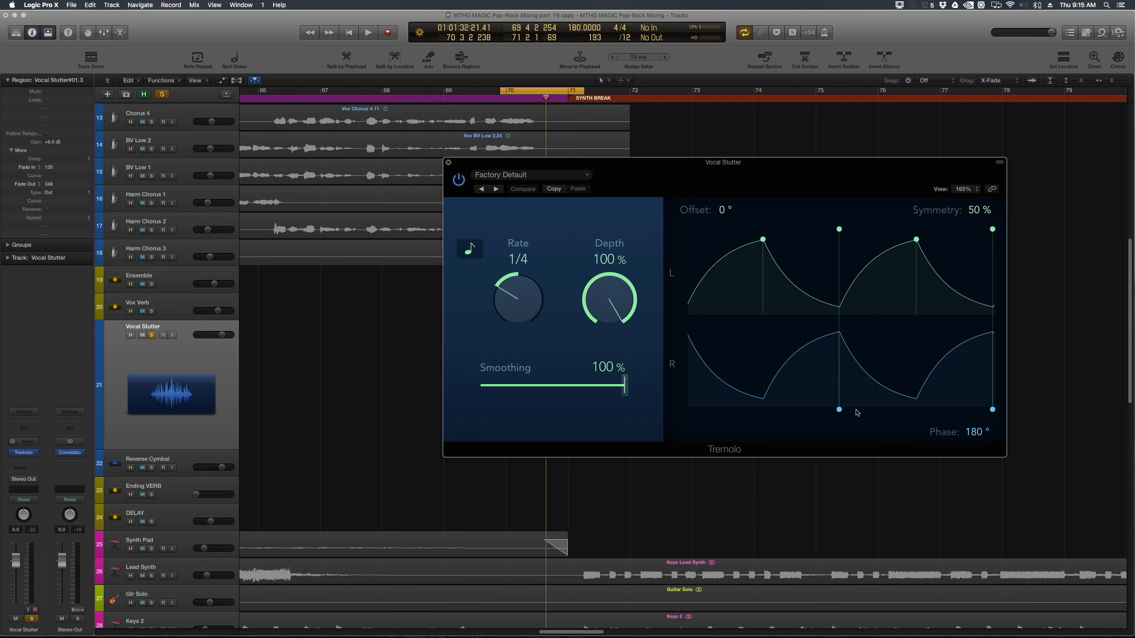
# Set the Tremolo phase to 0° and play the Vocal Stutter region
pyautogui.doubleClick(979, 431)
pyautogui.write('0')
pyautogui.press('Return')
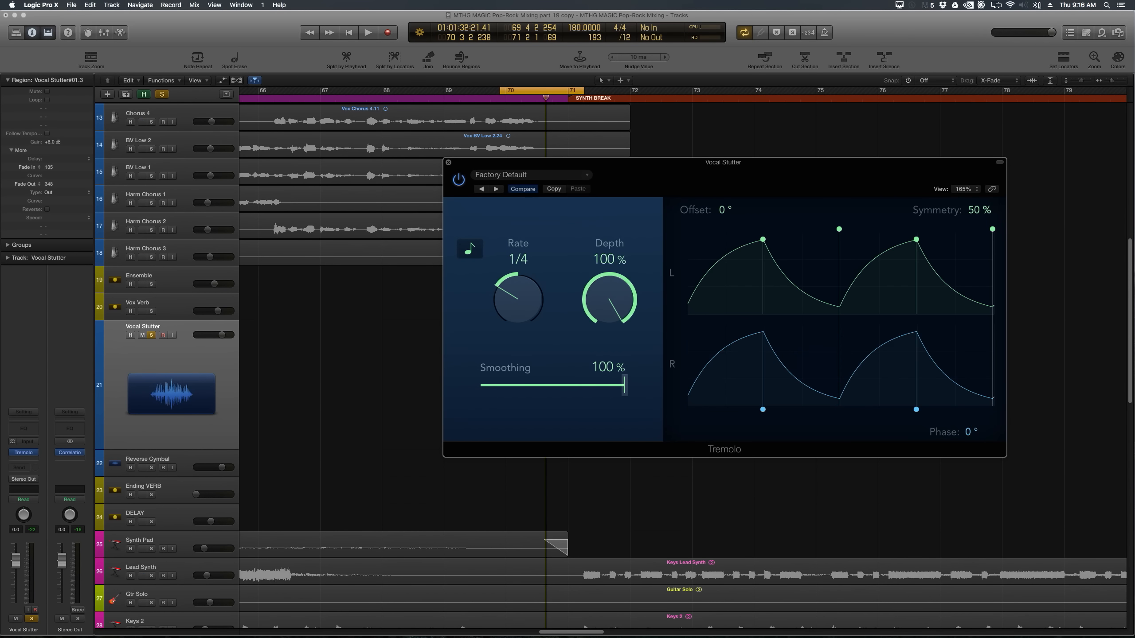
pyautogui.press('space')
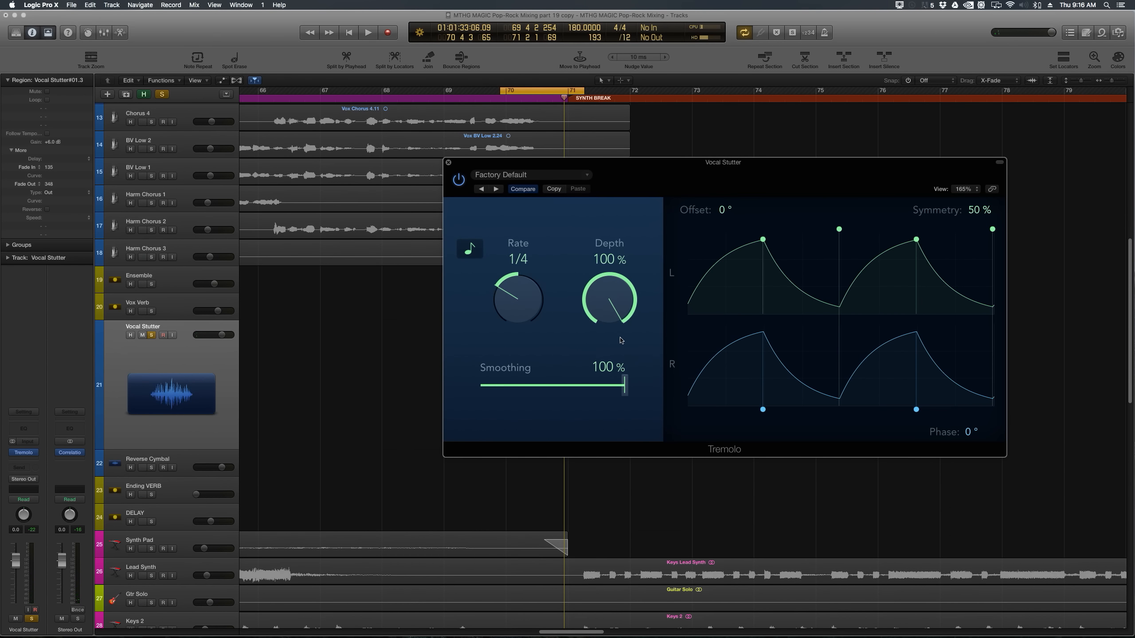
# Set the Tremolo rate to 1/16 and its smoothing to 25%, and listen to the result
pyautogui.moveTo(517, 303); pyautogui.dragTo(518, 289)
pyautogui.moveTo(626, 389); pyautogui.dragTo(516, 389)
pyautogui.press('space')
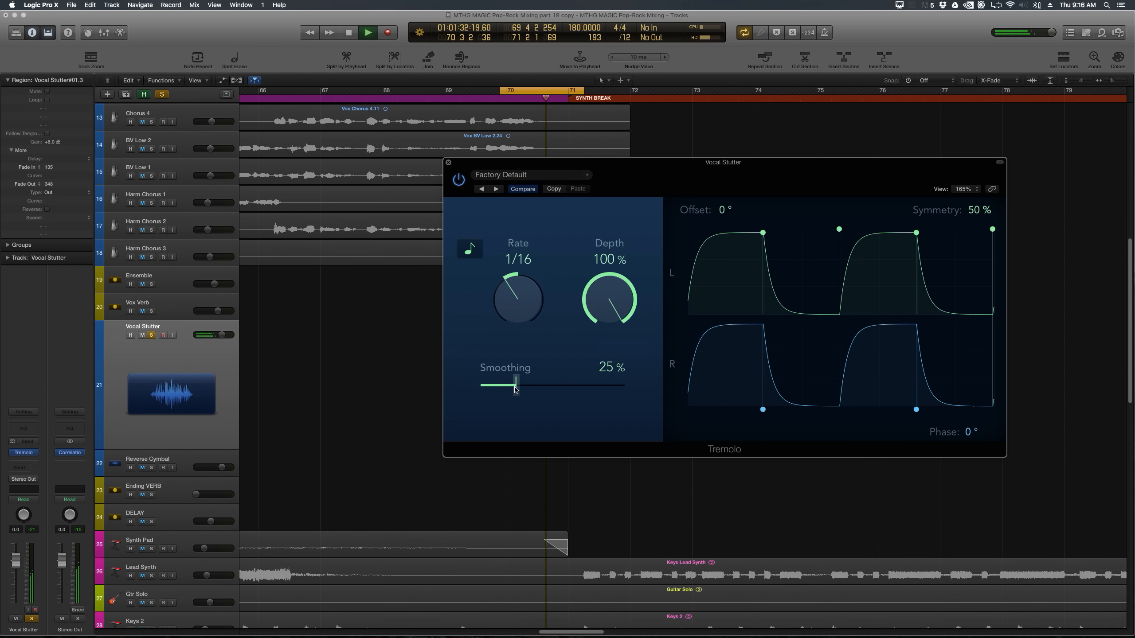
pyautogui.press('space')
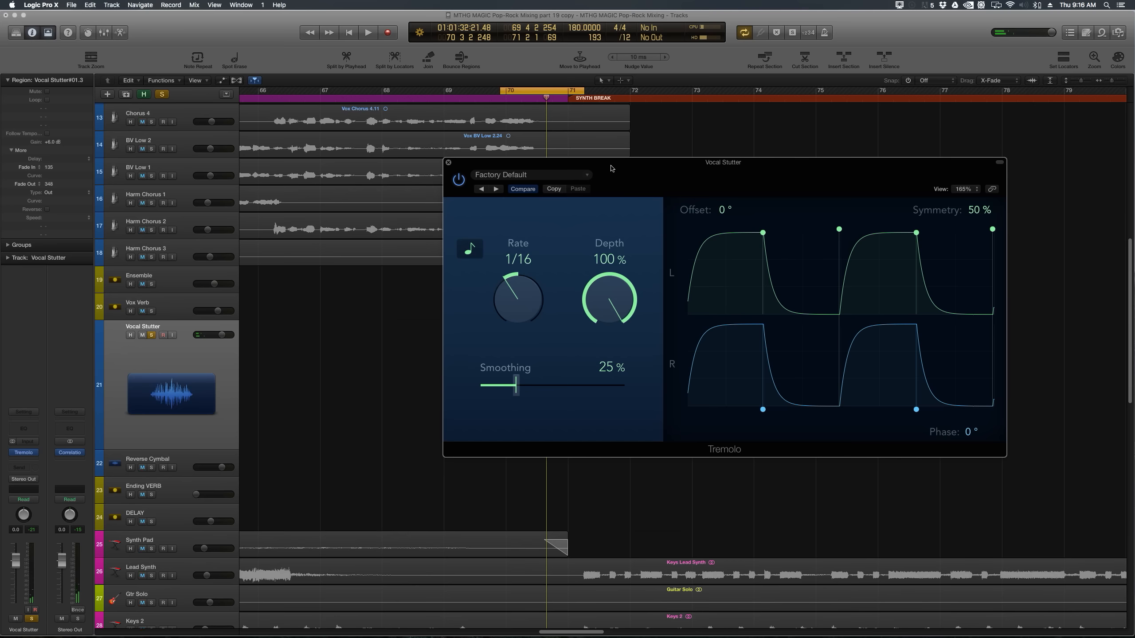
# Review the Tremolo rate setting and close the plug-in window to uncover the Vocal Stutter region
pyautogui.moveTo(612, 168); pyautogui.dragTo(603, 191)
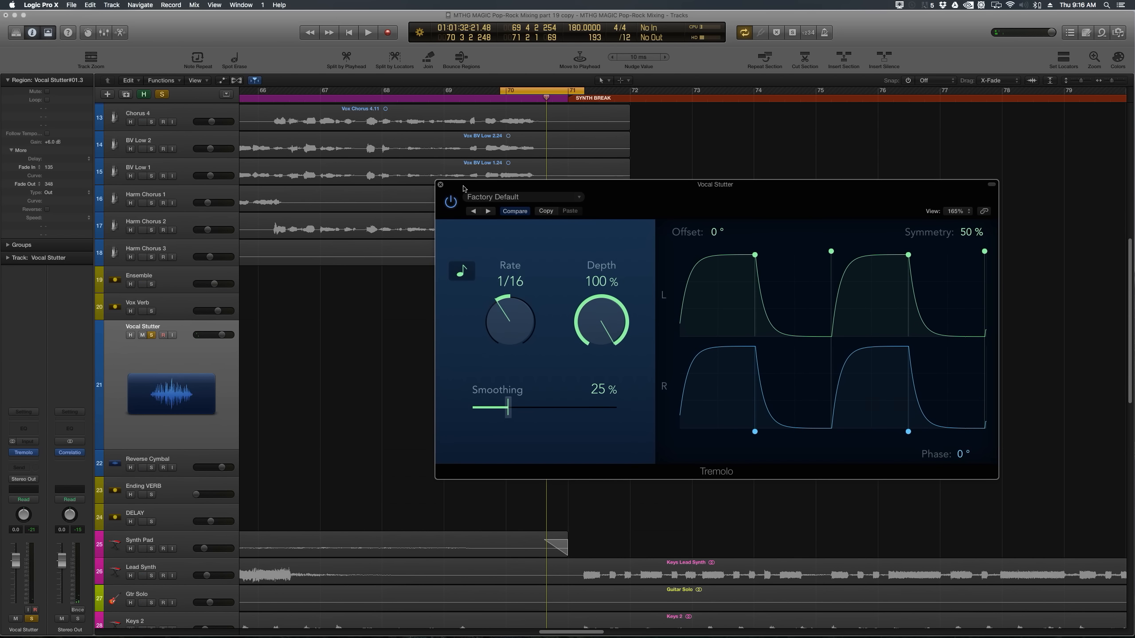
pyautogui.click(441, 185)
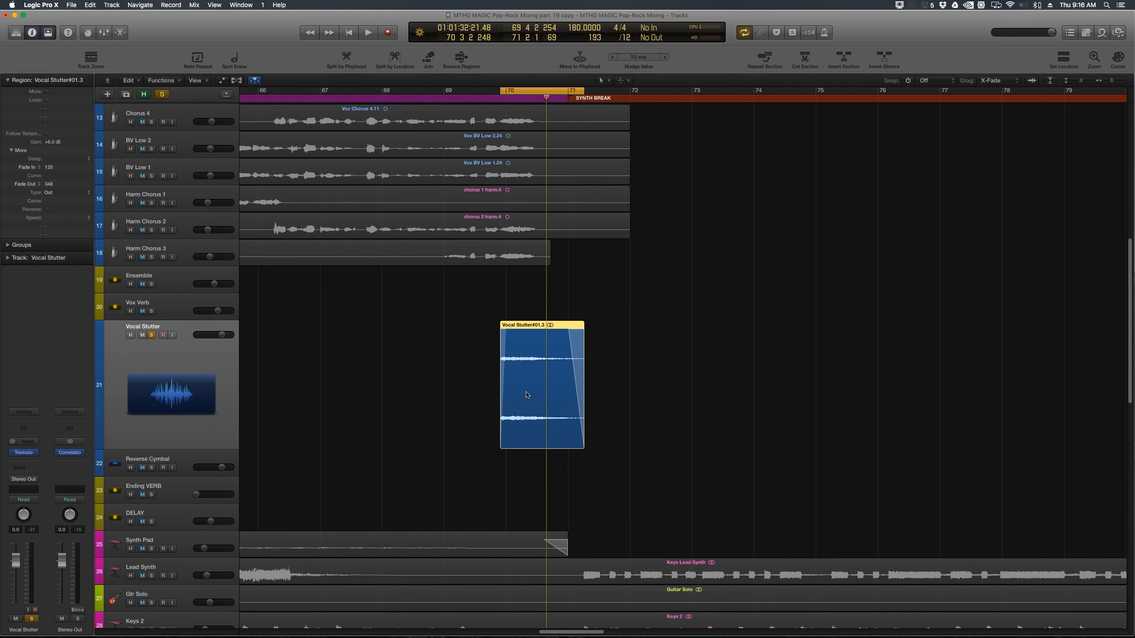
pyautogui.click(25, 453)
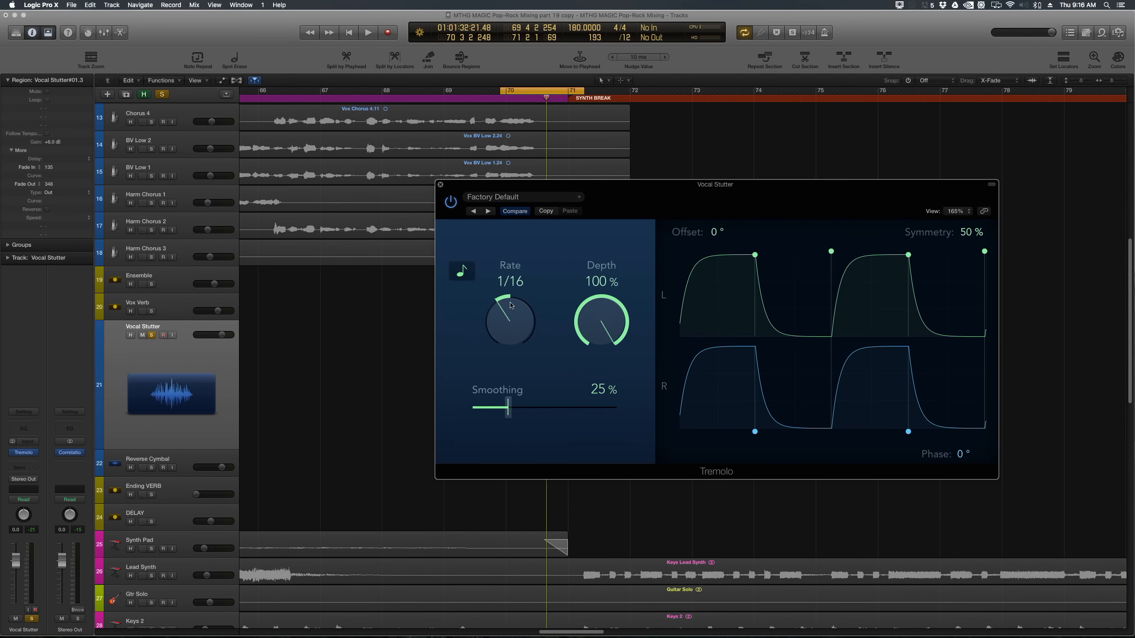
pyautogui.click(440, 184)
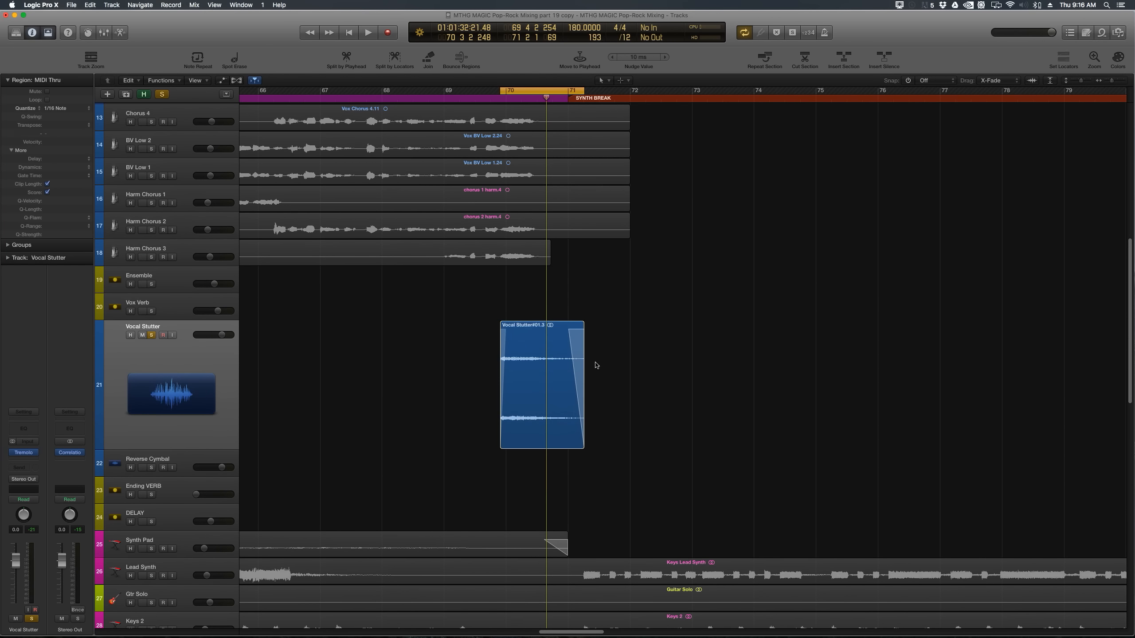
# Show automation and switch the Vocal Stutter track from track-based to region-based automation
pyautogui.press('a')
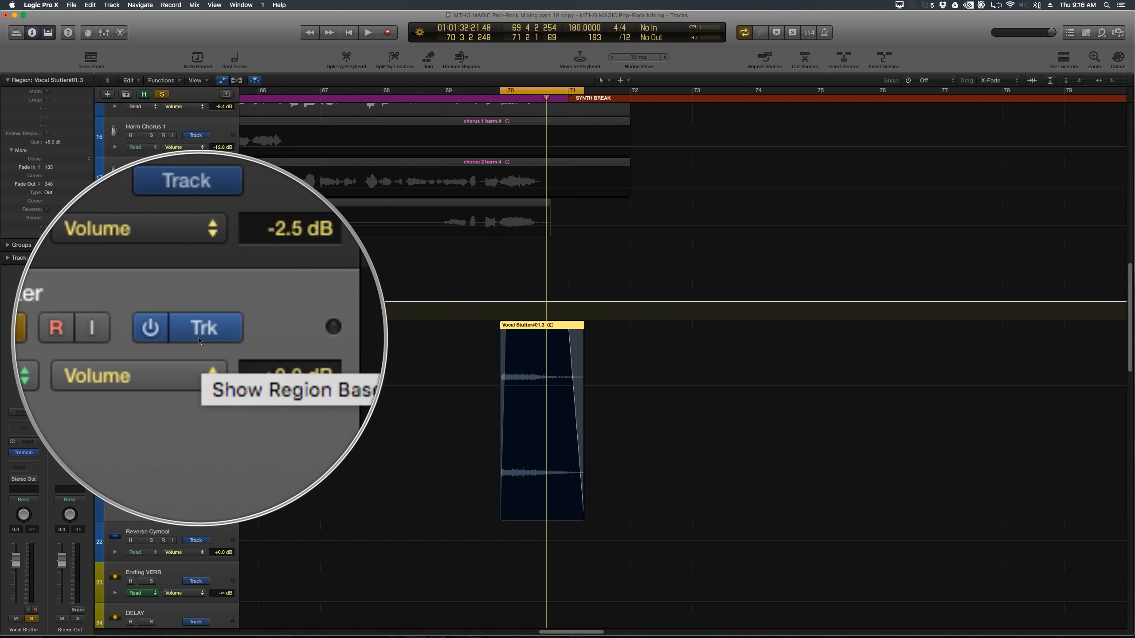
pyautogui.click(199, 341)
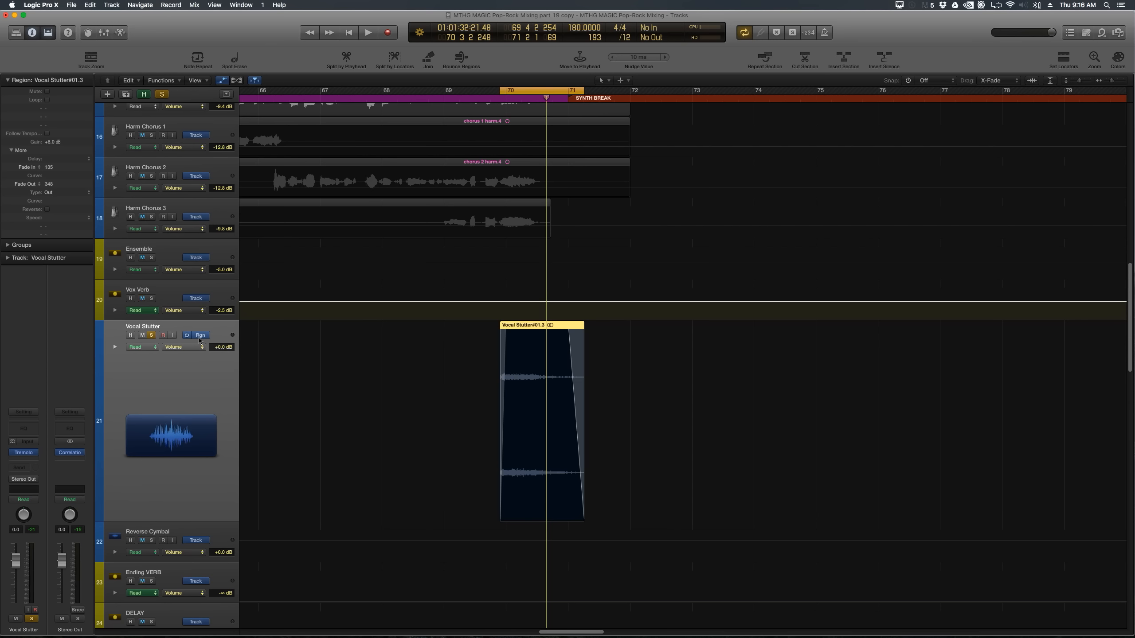
pyautogui.click(199, 340)
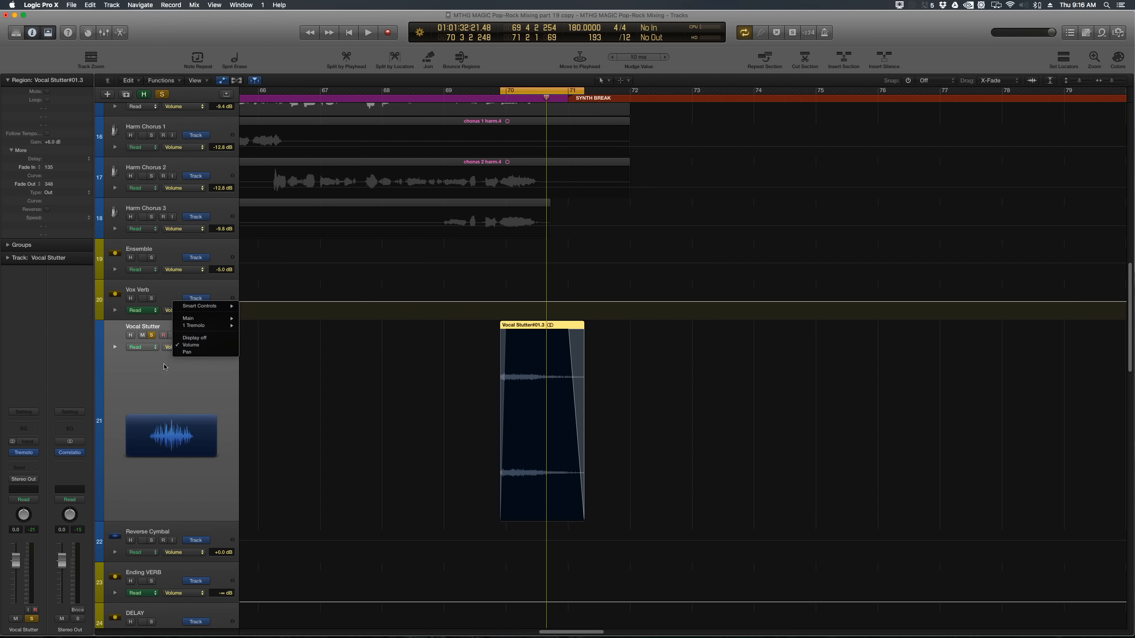
# Choose the Tremolo Rate as the automation parameter shown on the Vocal Stutter track
pyautogui.click(171, 356)
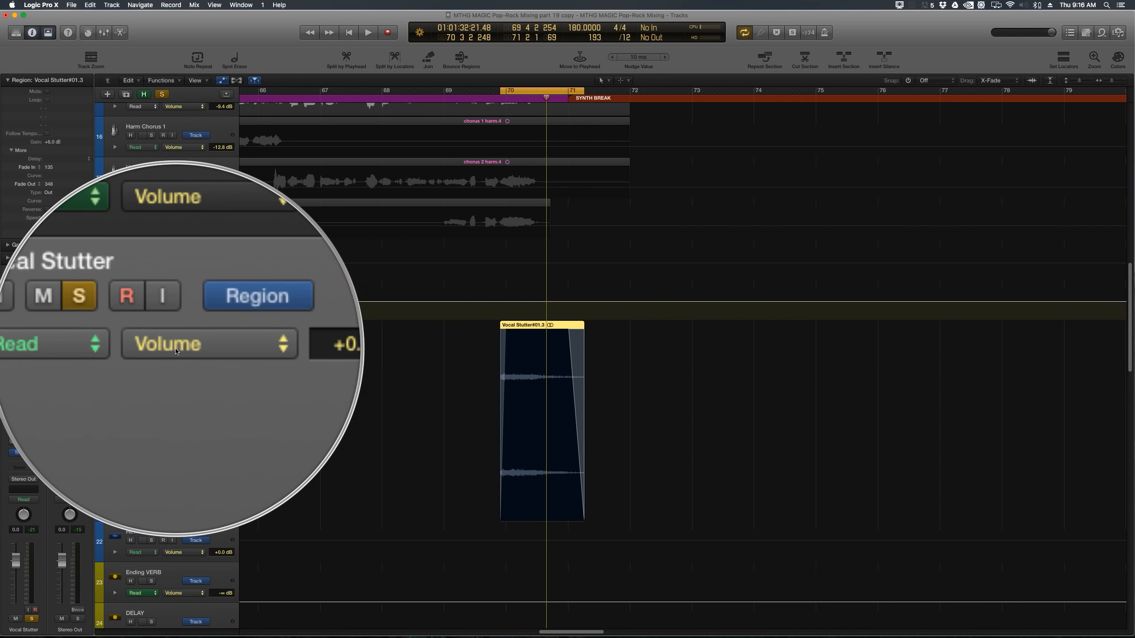
pyautogui.click(175, 351)
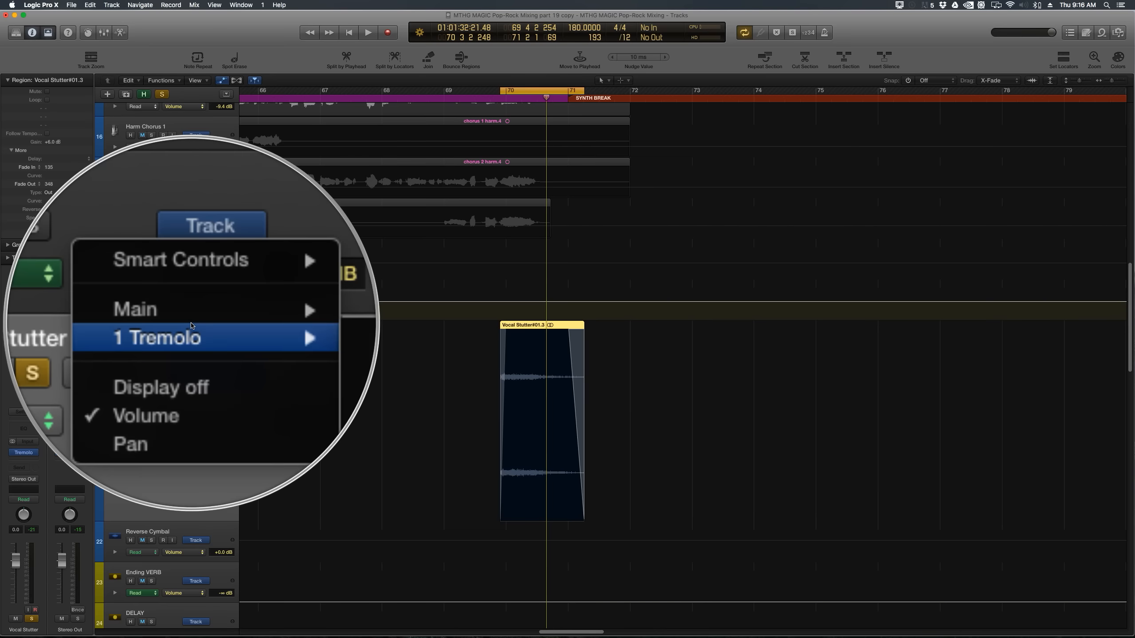
pyautogui.moveTo(191, 329)
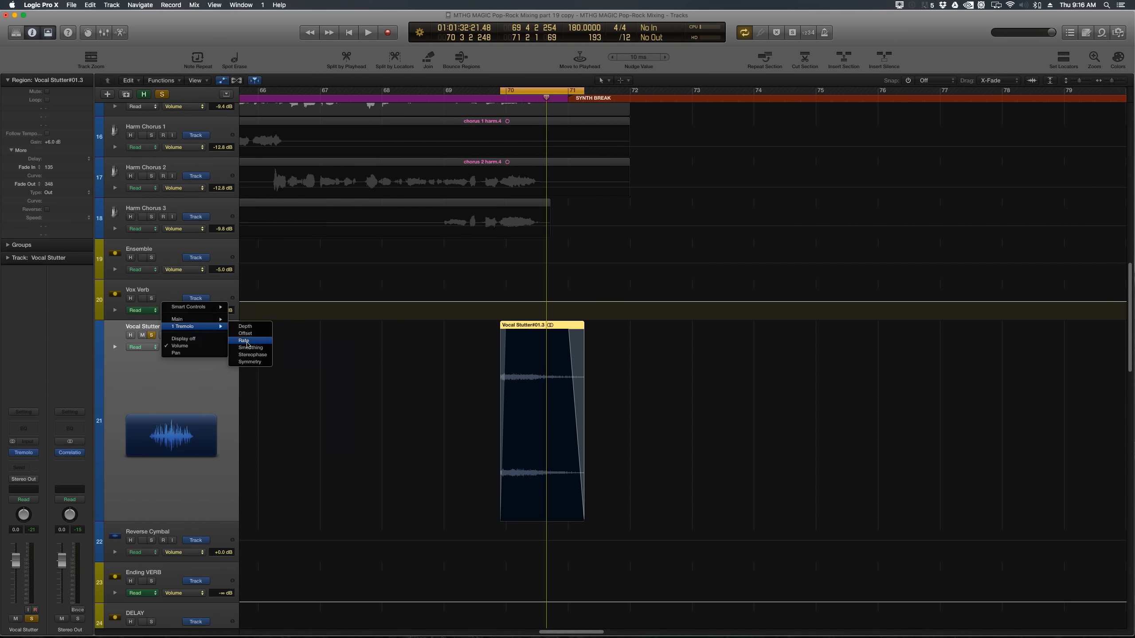
pyautogui.click(248, 344)
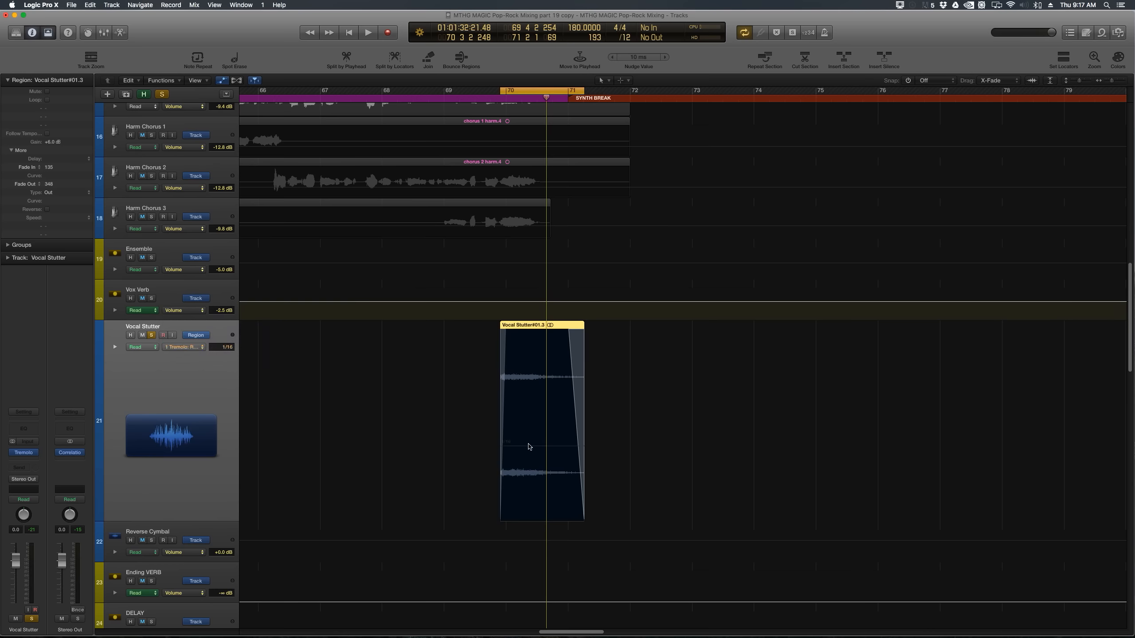
# Place the playhead at bar 71 and add a Tremolo Rate automation point there at 1/16
pyautogui.press('super+Right')
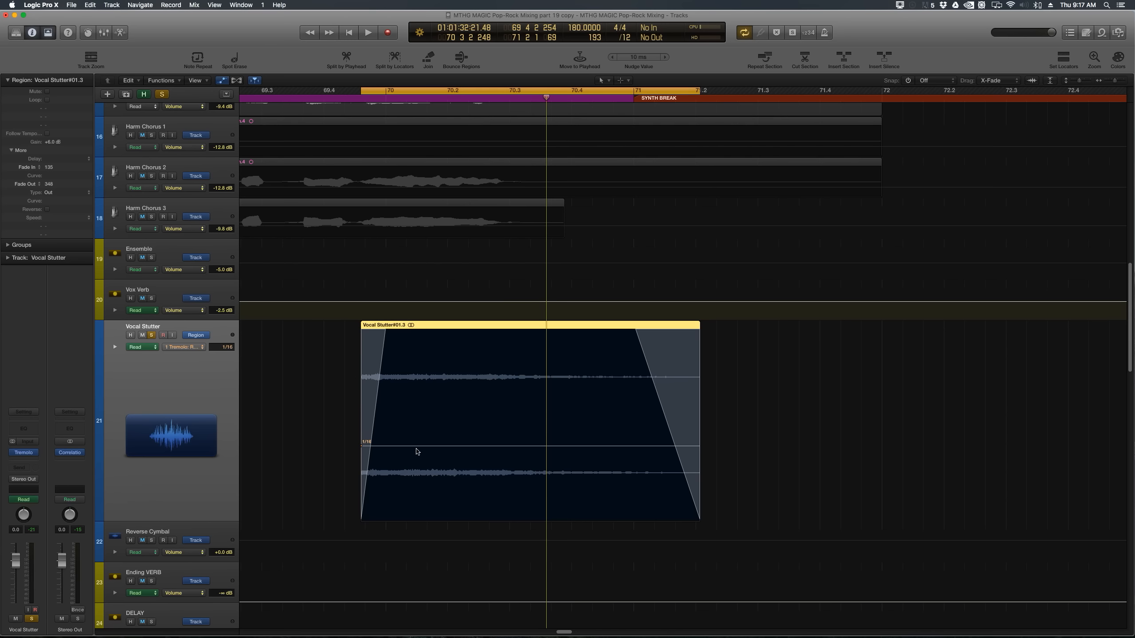
pyautogui.moveTo(639, 100); pyautogui.dragTo(632, 99)
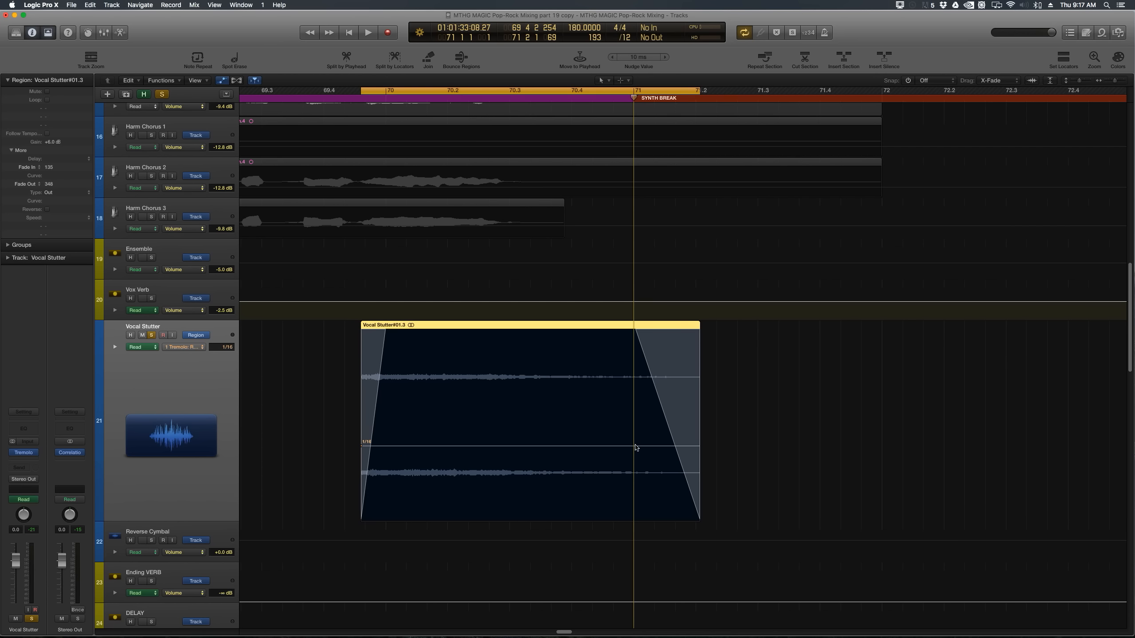
pyautogui.click(635, 446)
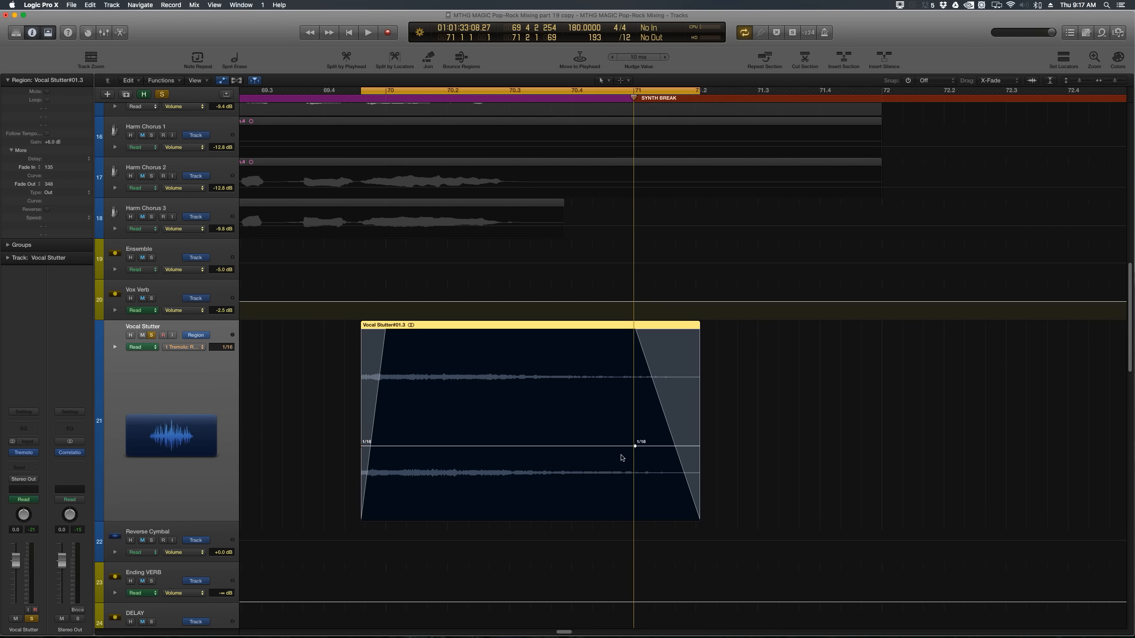
# Set snapping to Division and align the Tremolo Rate automation point exactly with bar 71
pyautogui.click(926, 85)
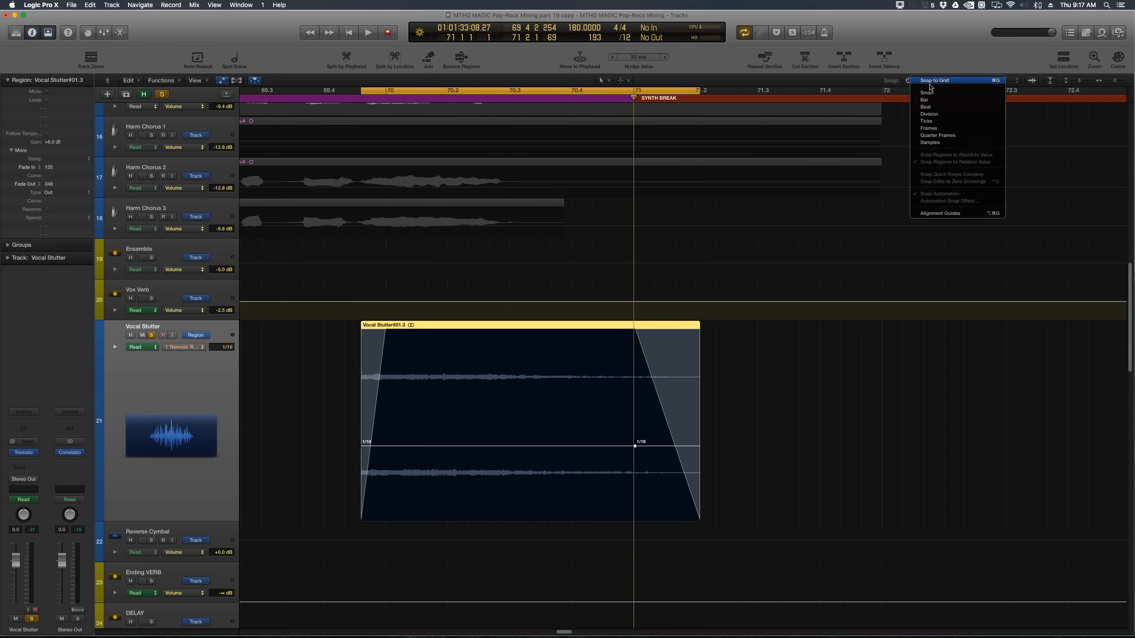
pyautogui.click(929, 114)
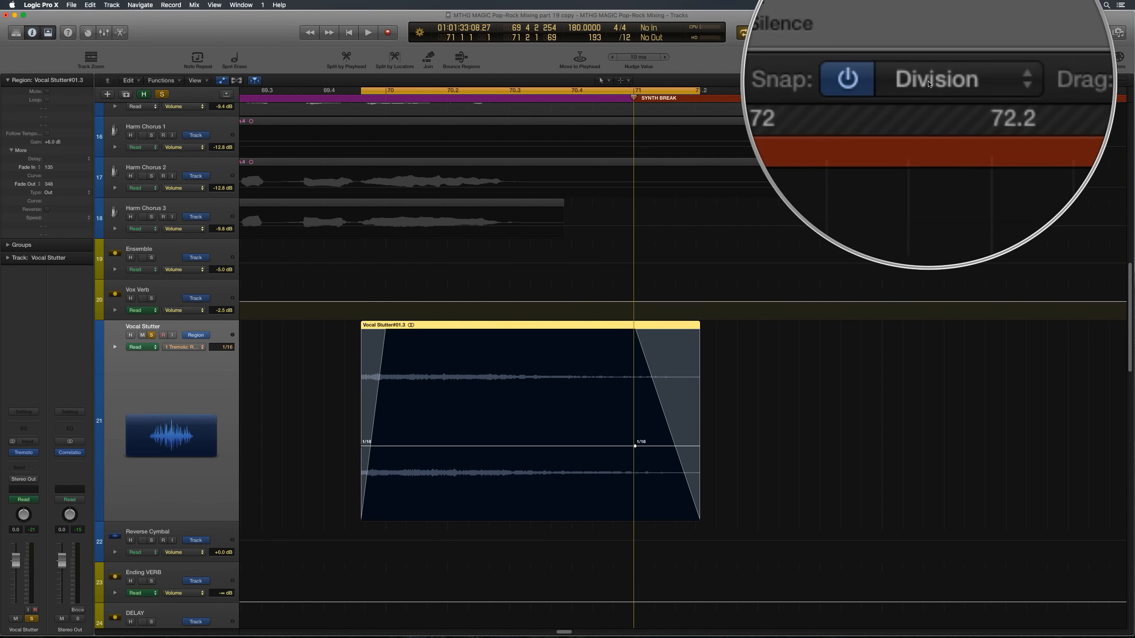
pyautogui.click(928, 83)
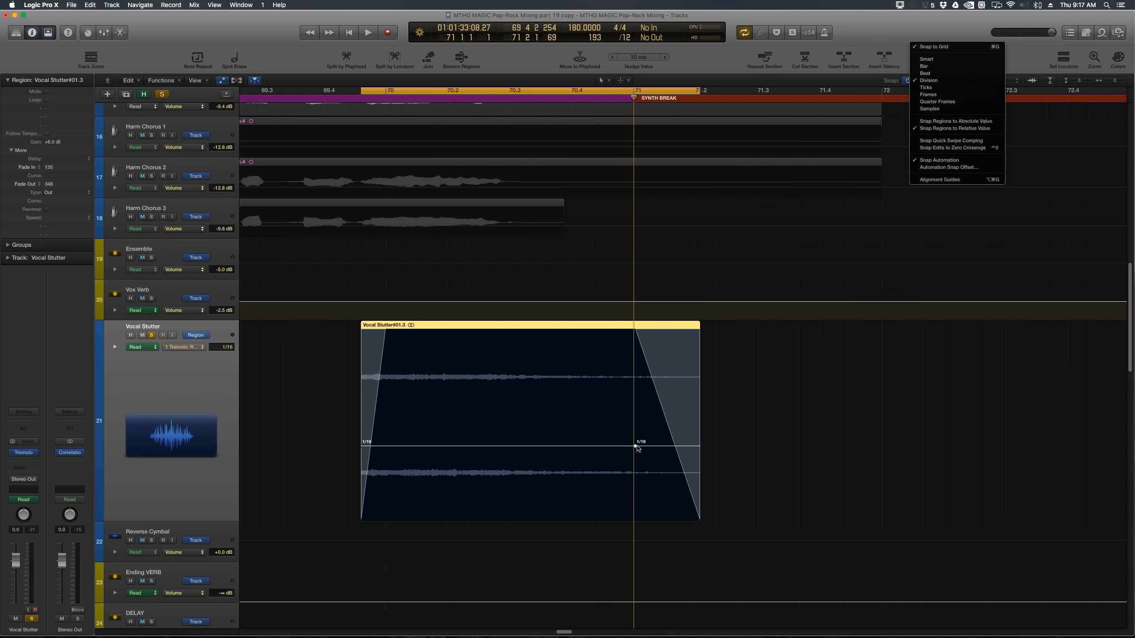
pyautogui.click(635, 448)
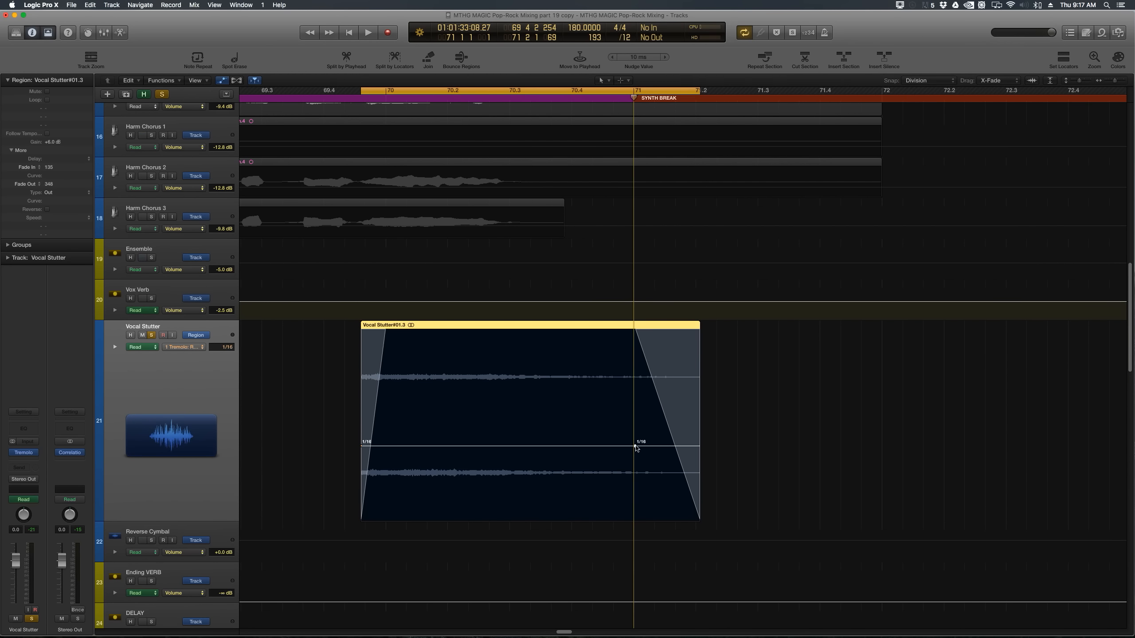
pyautogui.moveTo(635, 446)
pyautogui.mouseDown()
pyautogui.moveTo(550, 446)
pyautogui.moveTo(634, 446)
pyautogui.mouseUp()
# Add a 1/16 rate point at bar 70 beat 3 and raise the bar 71 point to 1/32
pyautogui.click(513, 98)
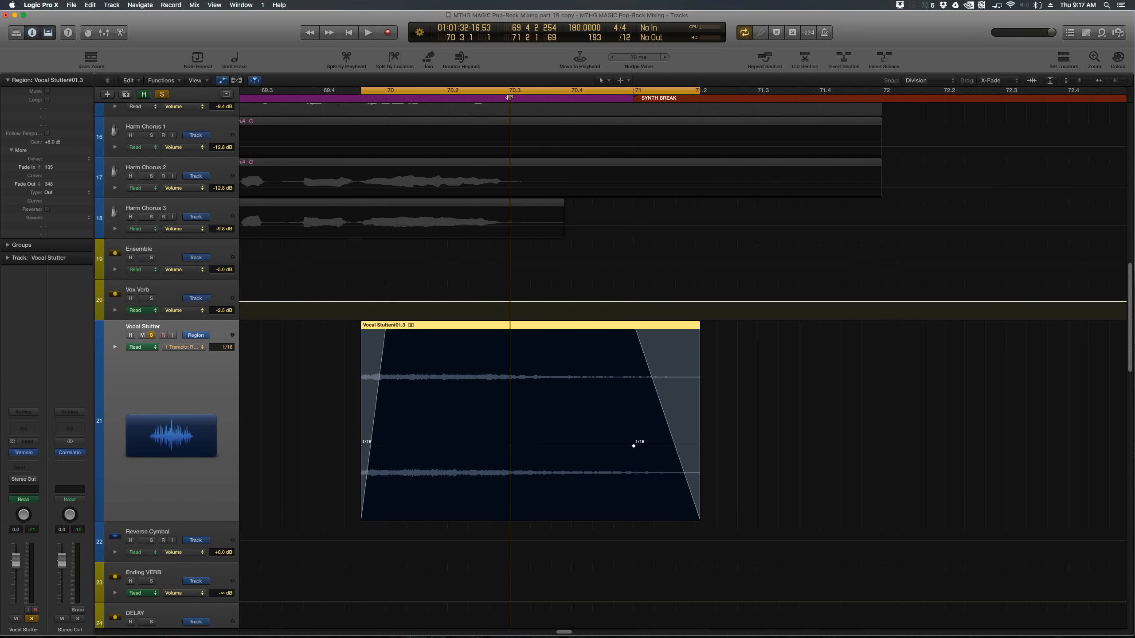
pyautogui.click(510, 446)
pyautogui.moveTo(633, 446); pyautogui.dragTo(634, 436)
# Play the automated Vocal Stutter region with the Smart Controls open, and close that pane after listening
pyautogui.press('space')
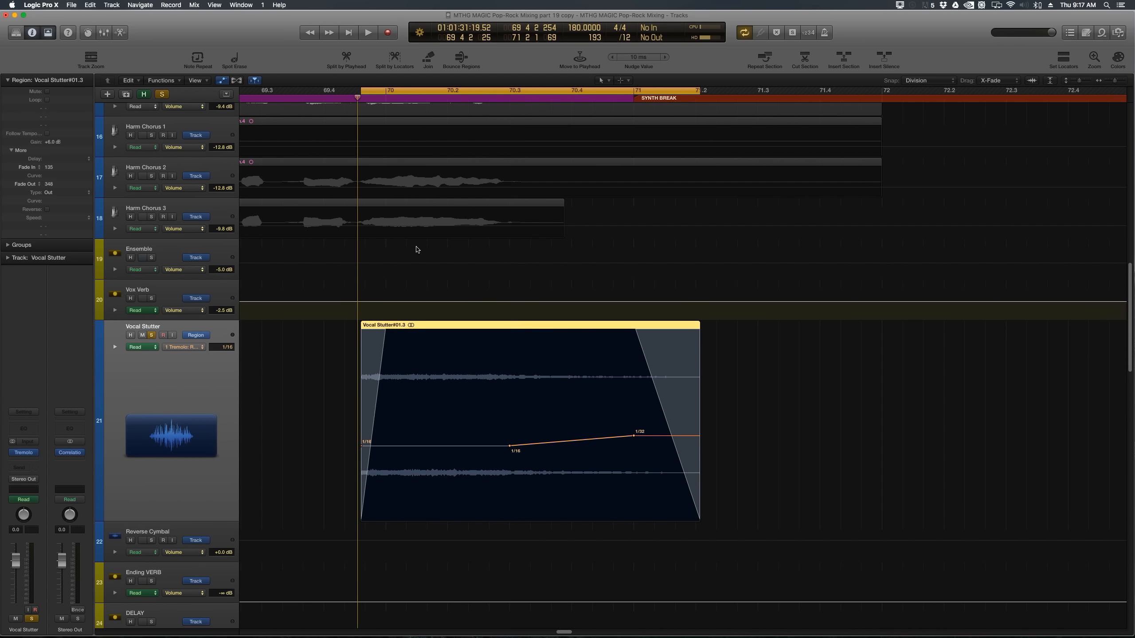
pyautogui.press('b')
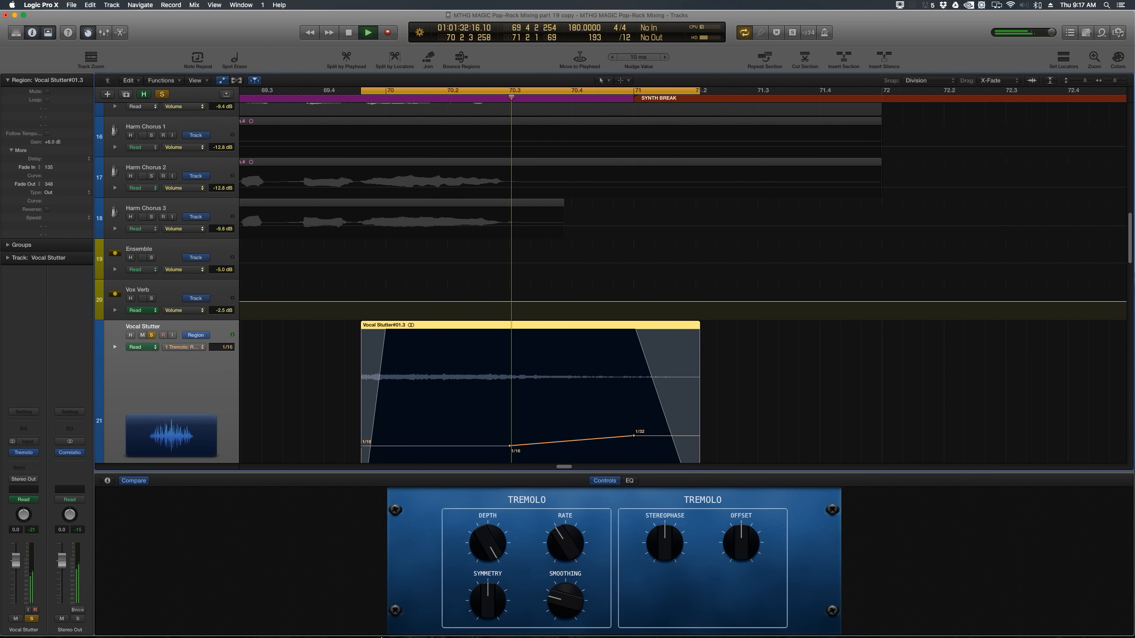
pyautogui.press('space')
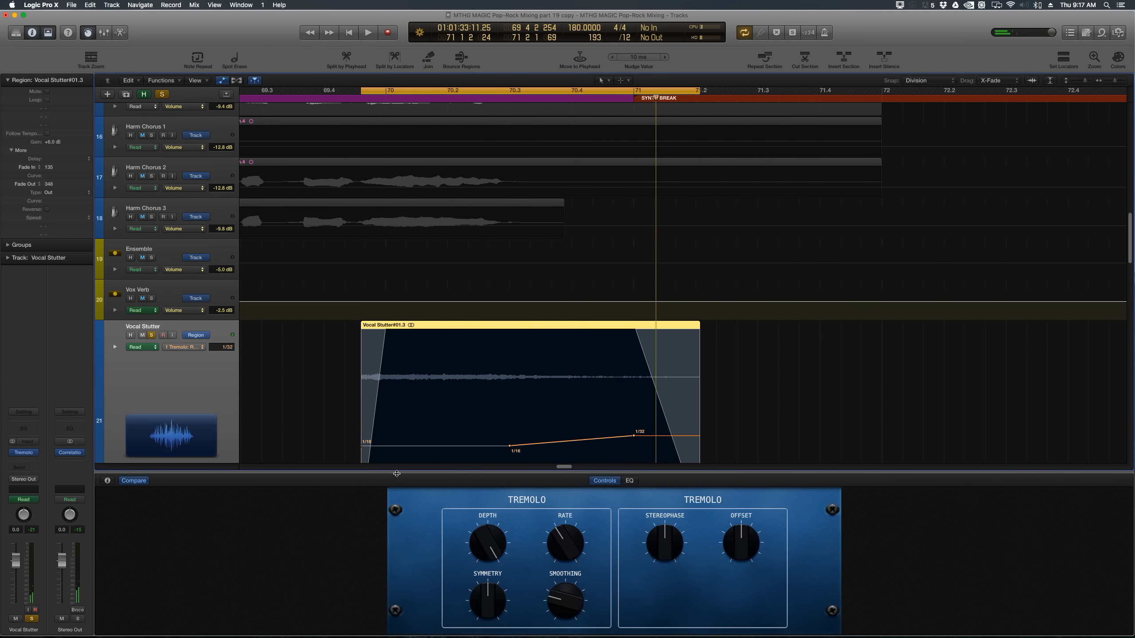
pyautogui.moveTo(396, 479); pyautogui.dragTo(393, 635)
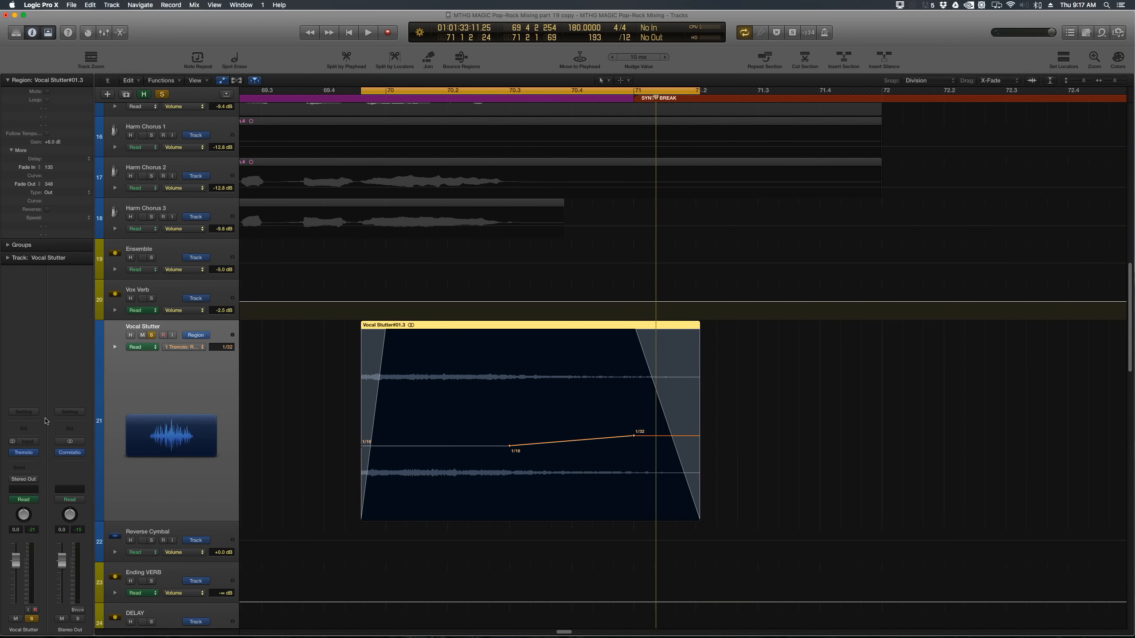
# Reopen the Tremolo plug-in window and play the region to watch the automated rate
pyautogui.moveTo(20, 455)
pyautogui.press('v')
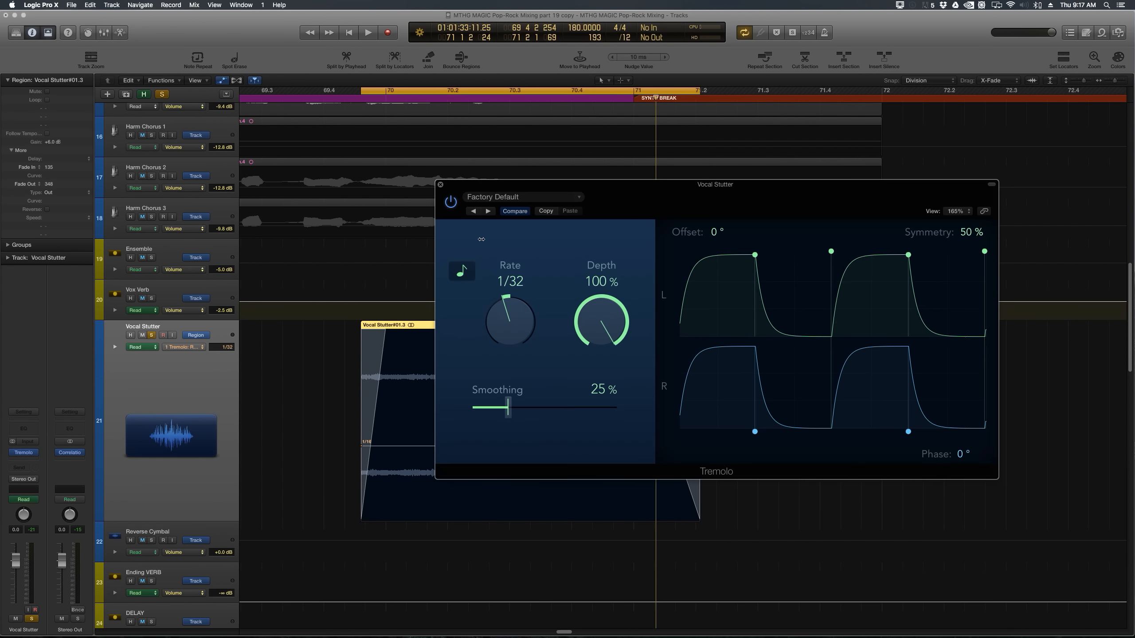
pyautogui.press('space')
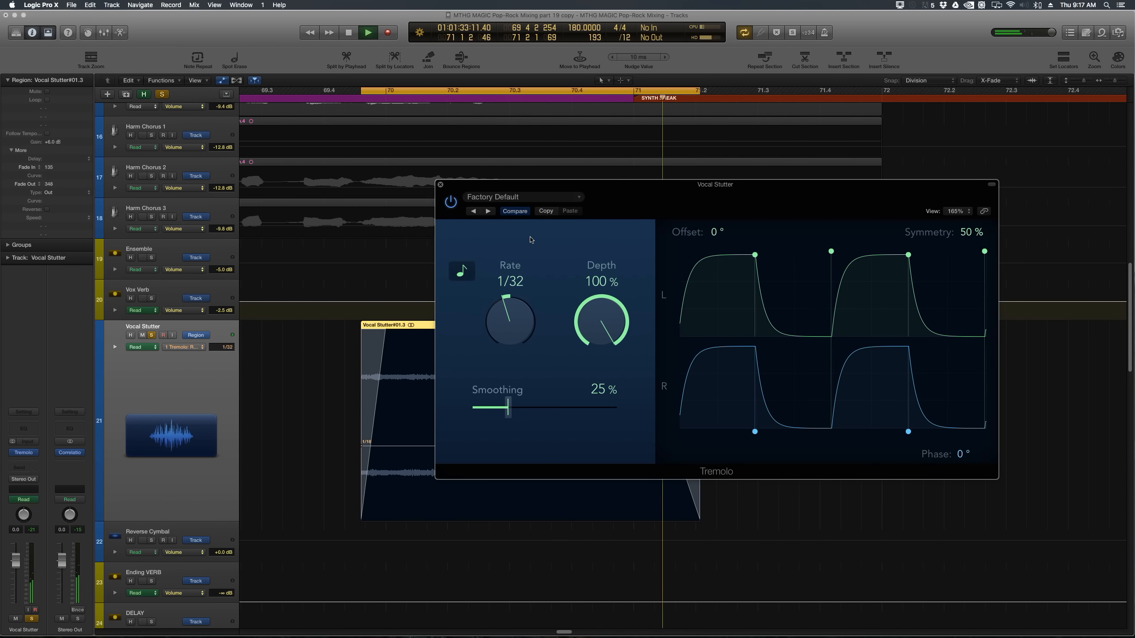
# Close the Tremolo window and add a Vocal Stutter volume automation point at bar 71, raised to +4.8 dB
pyautogui.press('space')
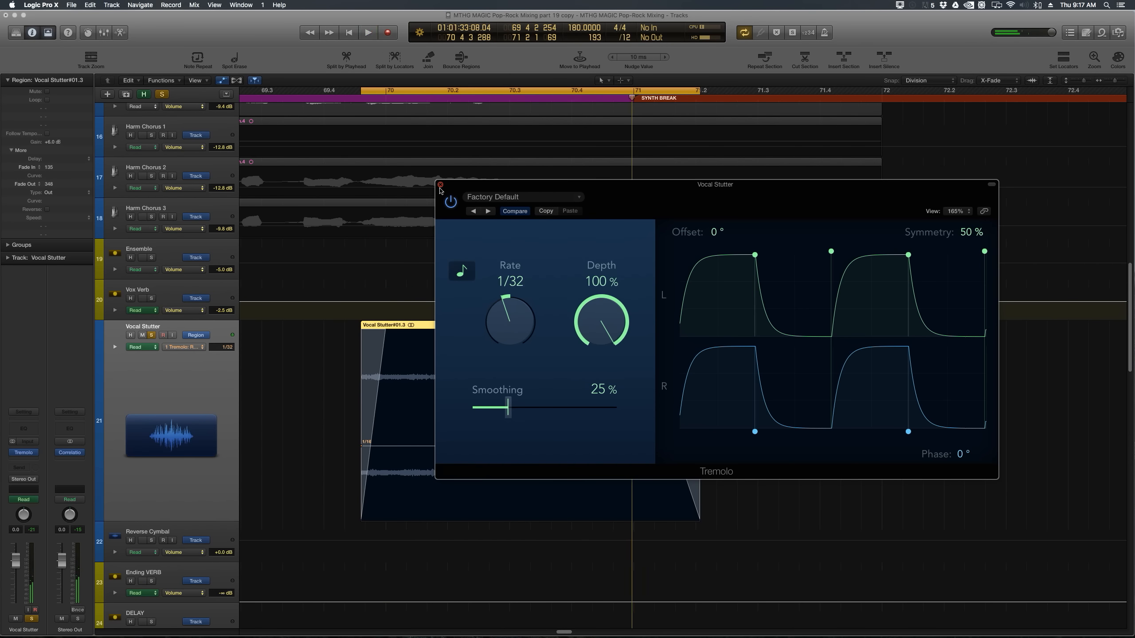
pyautogui.click(440, 185)
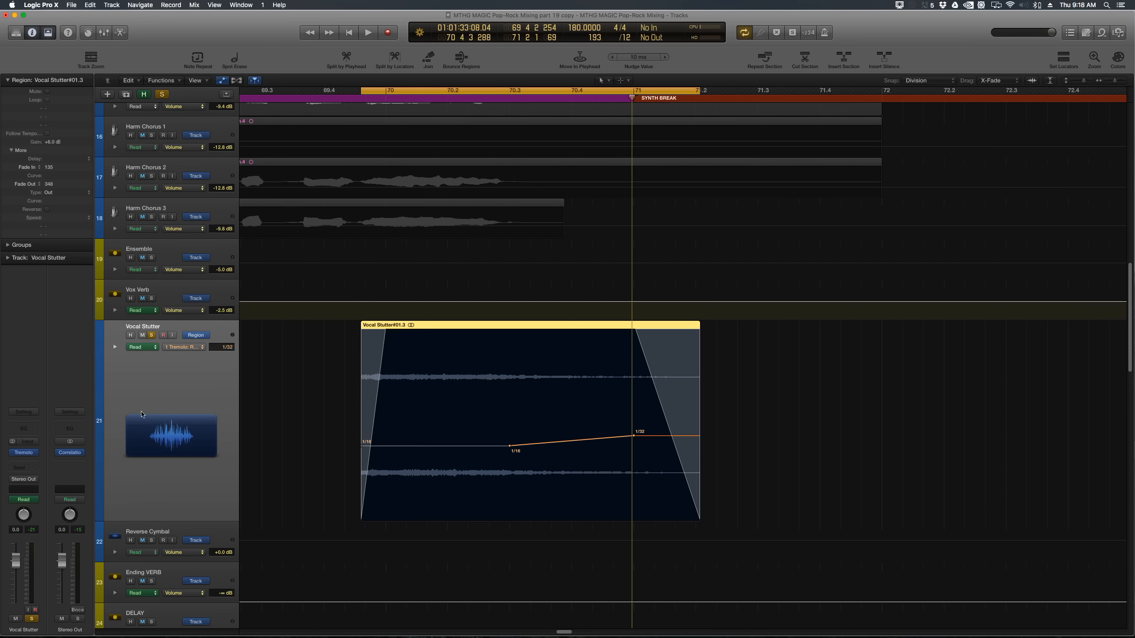
pyautogui.click(200, 348)
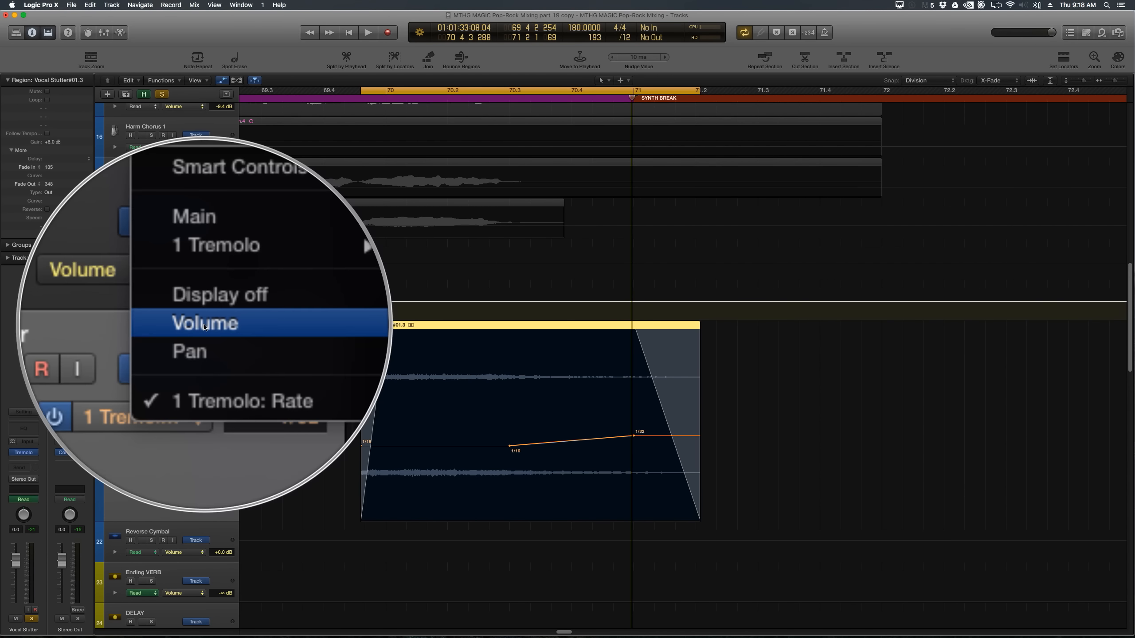
pyautogui.click(203, 327)
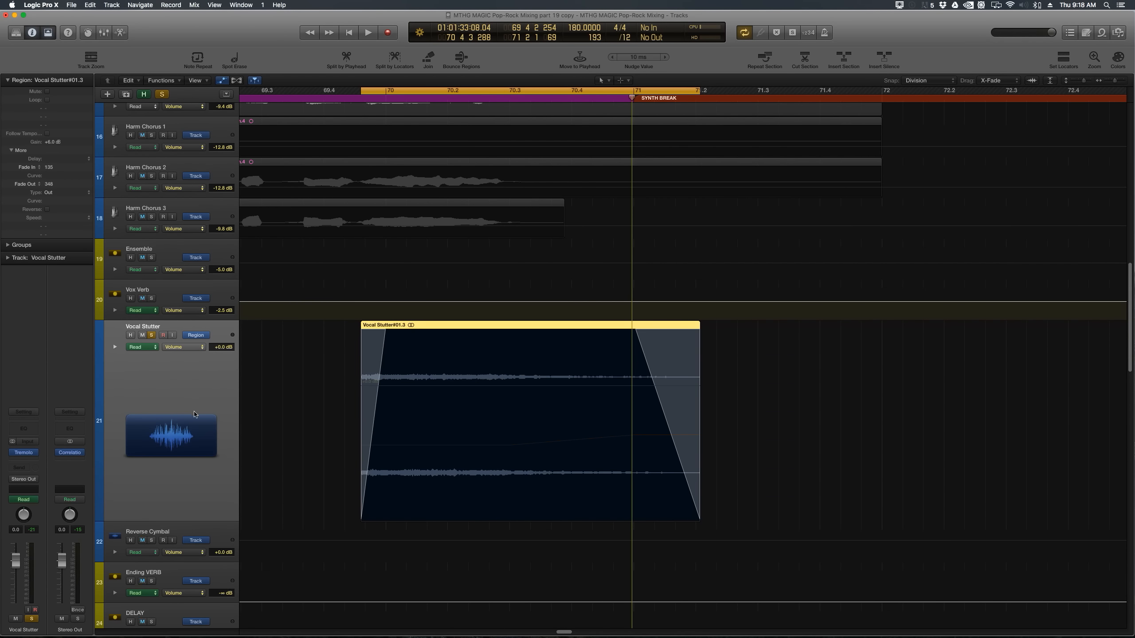
pyautogui.click(633, 386)
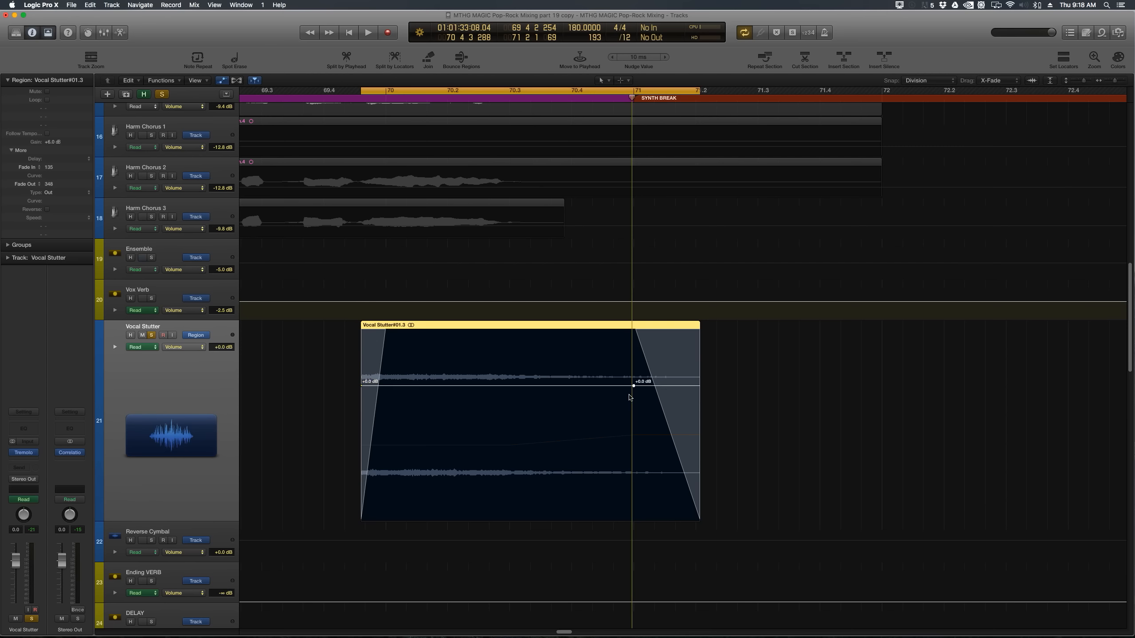
pyautogui.moveTo(633, 386); pyautogui.dragTo(634, 343)
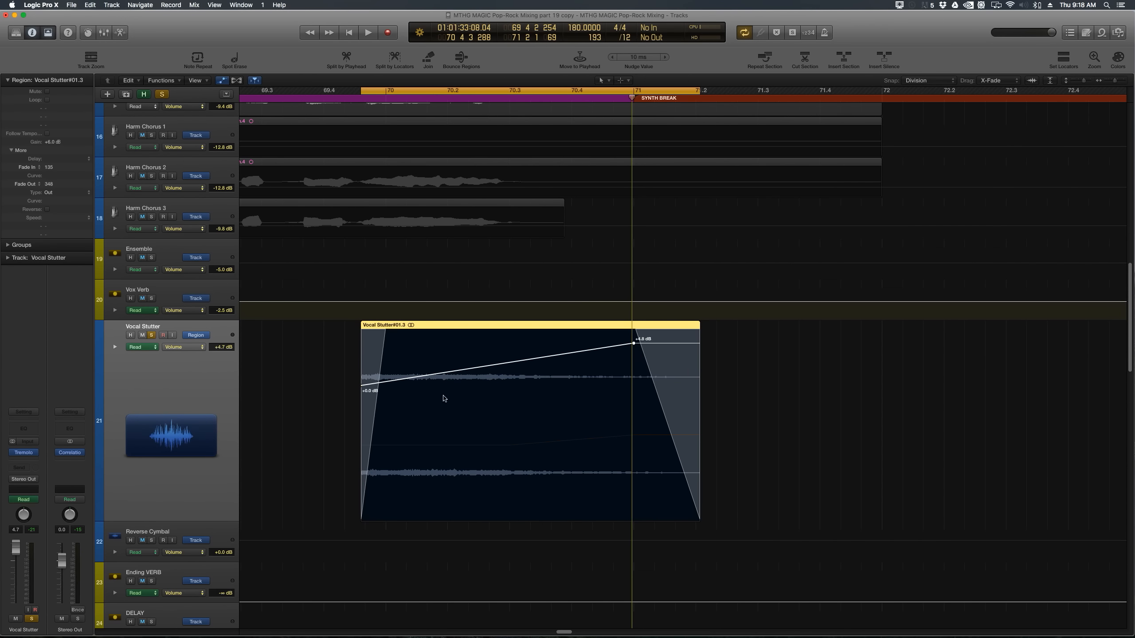
# Play the Vocal Stutter region with its volume ramp, and turn off cycle mode and the automation view after listening
pyautogui.press('space')
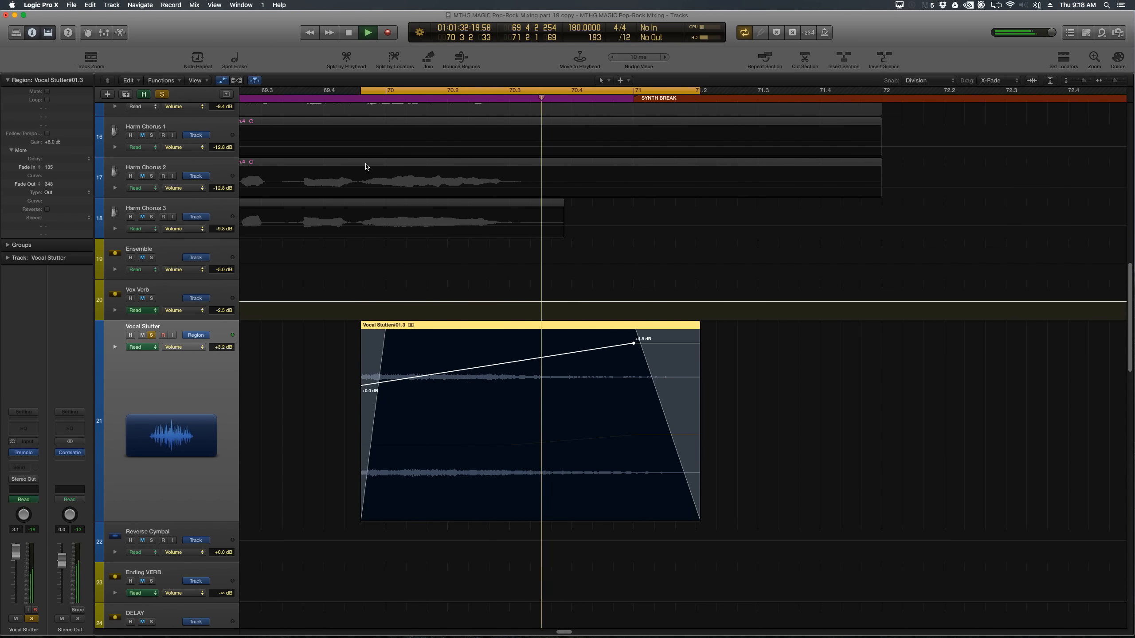
pyautogui.press('space')
pyautogui.press('c')
pyautogui.press('a')
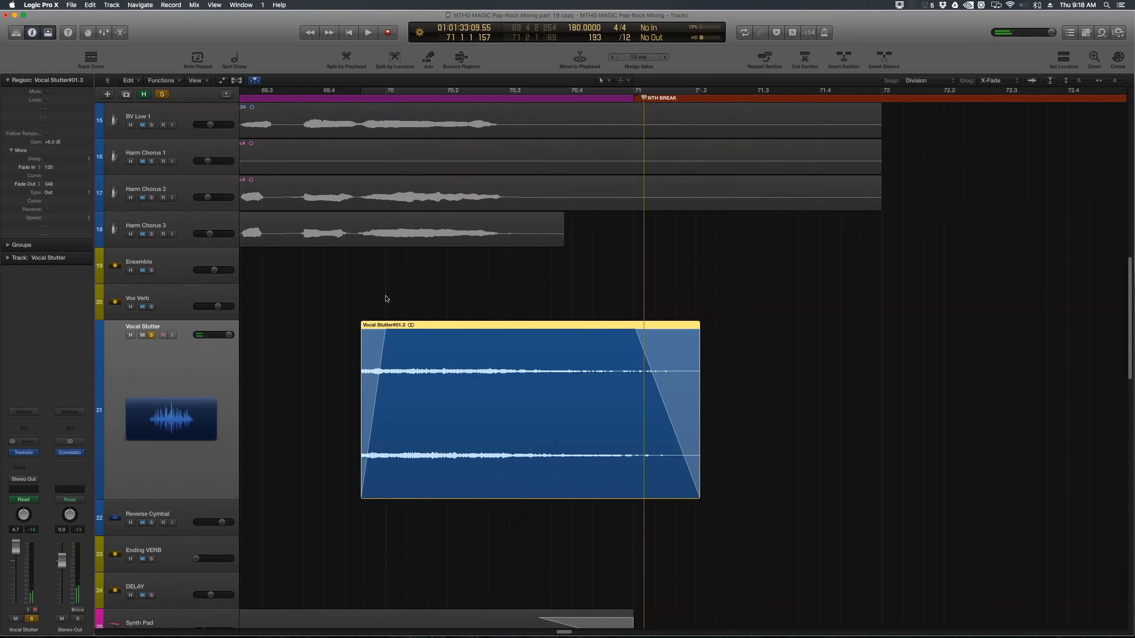
# Unsolo the Vocal Stutter track and select and enlarge the Reverse Cymbal track
pyautogui.press('super+Left')
pyautogui.press('super+Left')
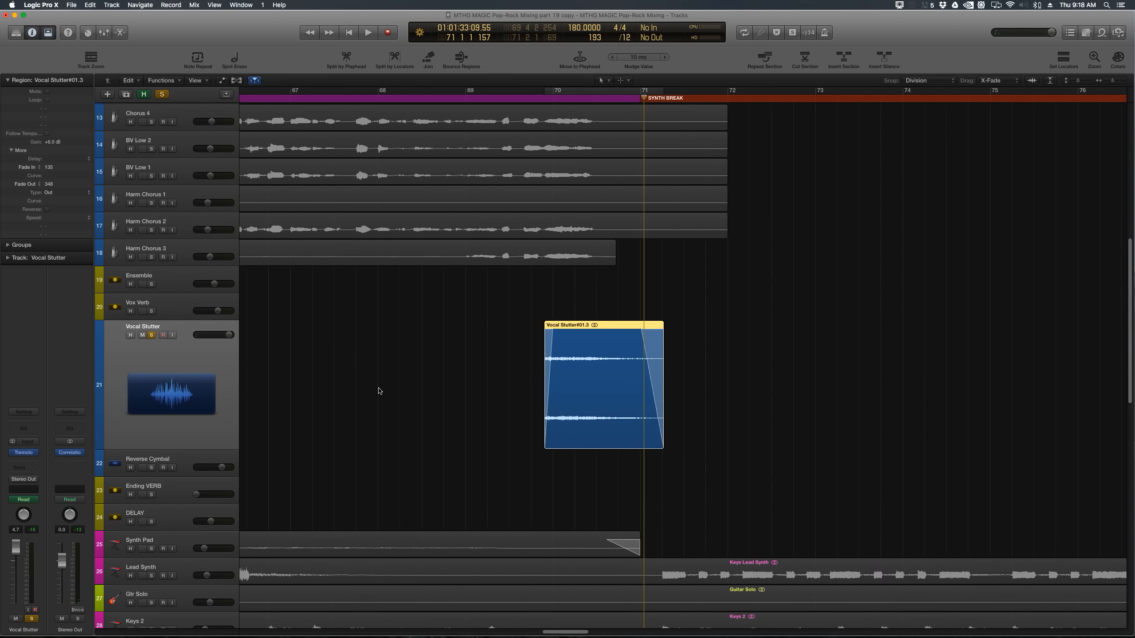
pyautogui.click(191, 463)
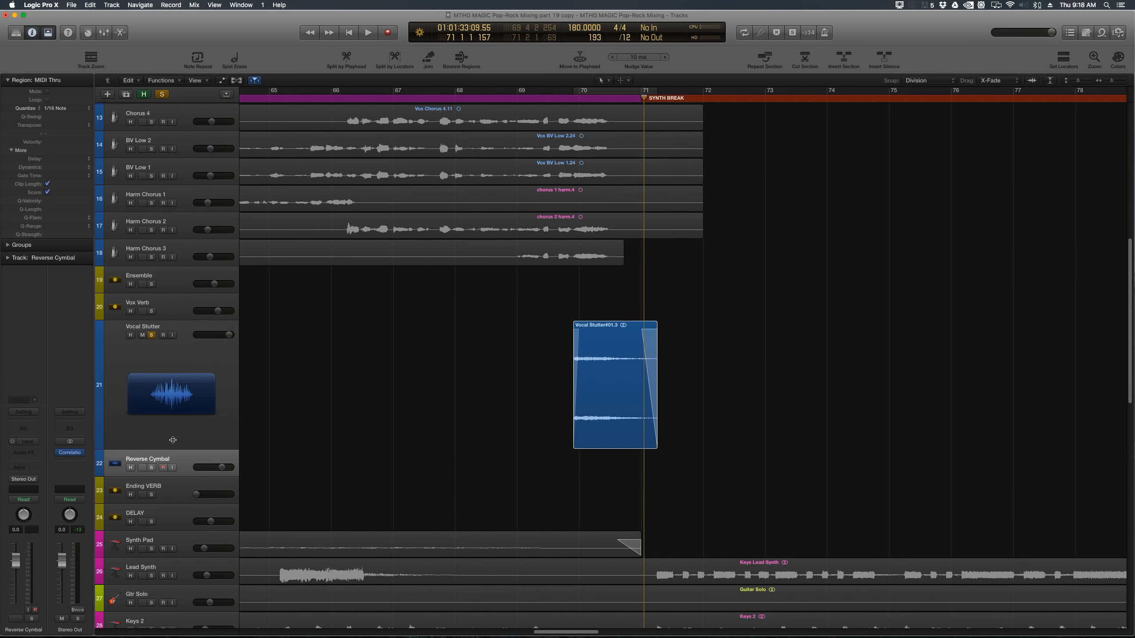
pyautogui.click(151, 335)
pyautogui.moveTo(102, 476); pyautogui.dragTo(101, 541)
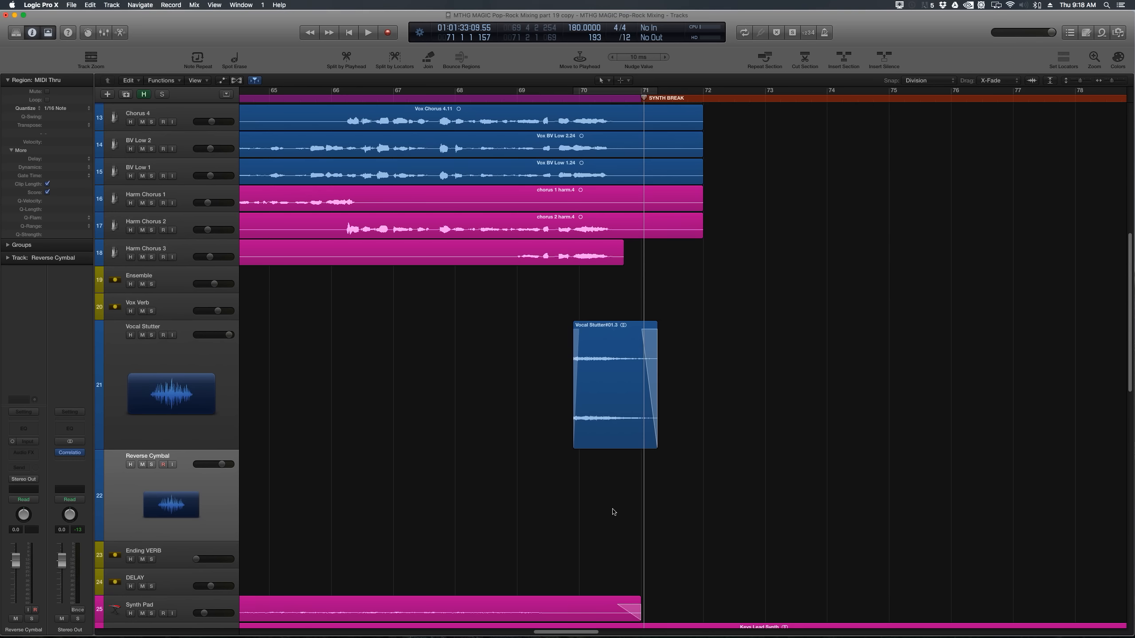
# Place the playhead at bar 168 near the end of Chorus 3 and select the OH Stereo drum track
pyautogui.scroll(-10, 615, 501)
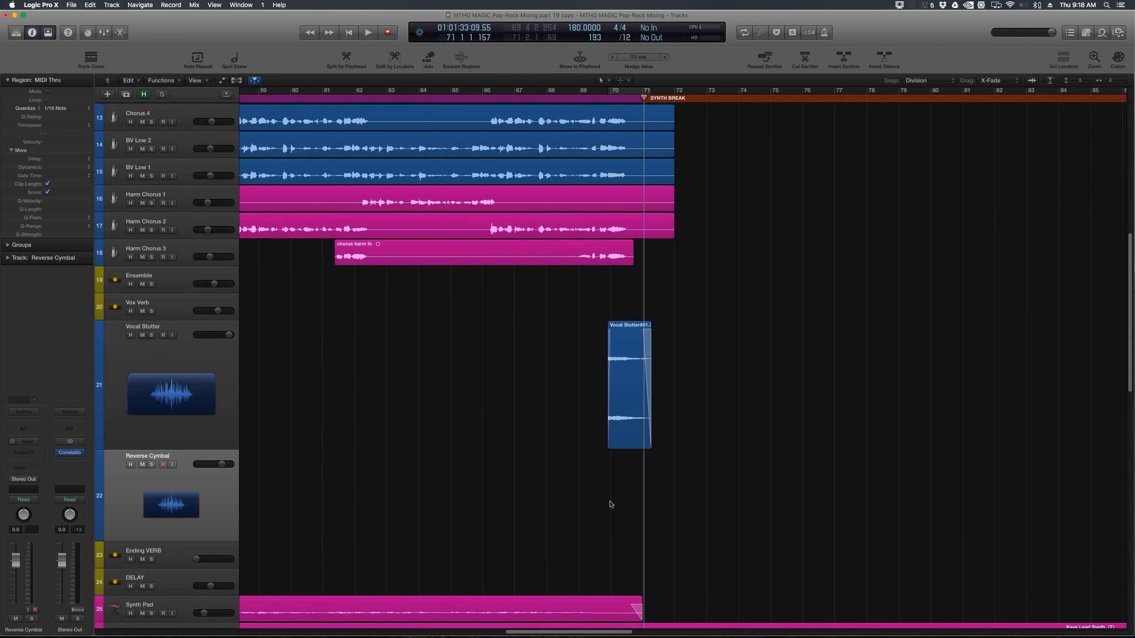
pyautogui.scroll(-10, 633, 480)
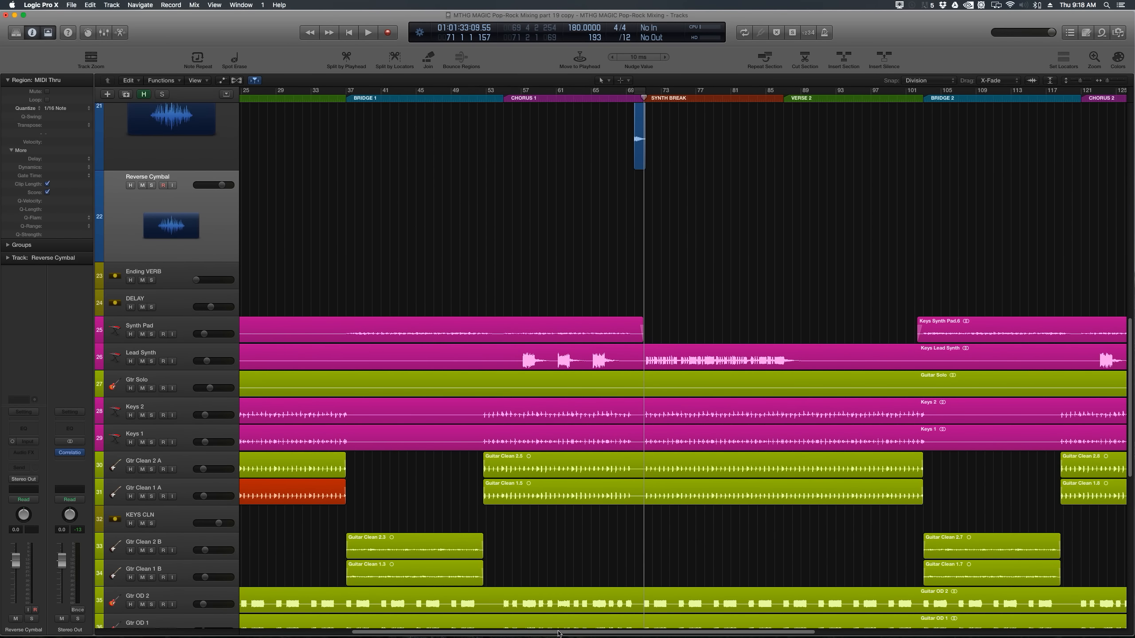
pyautogui.moveTo(559, 633); pyautogui.dragTo(934, 635)
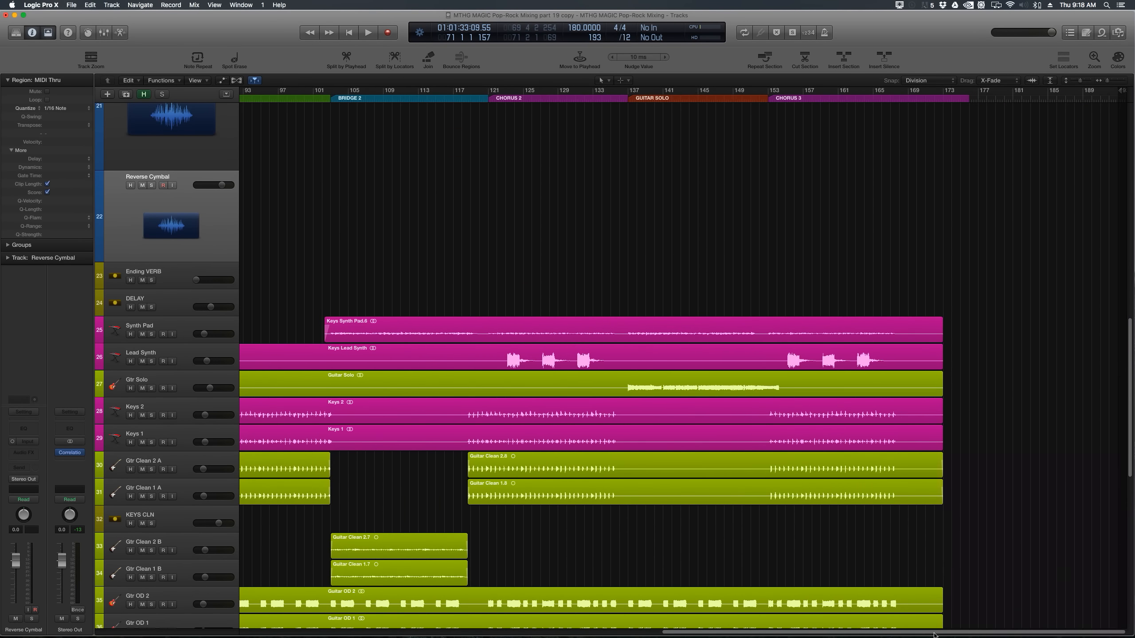
pyautogui.scroll(-10, 1017, 509)
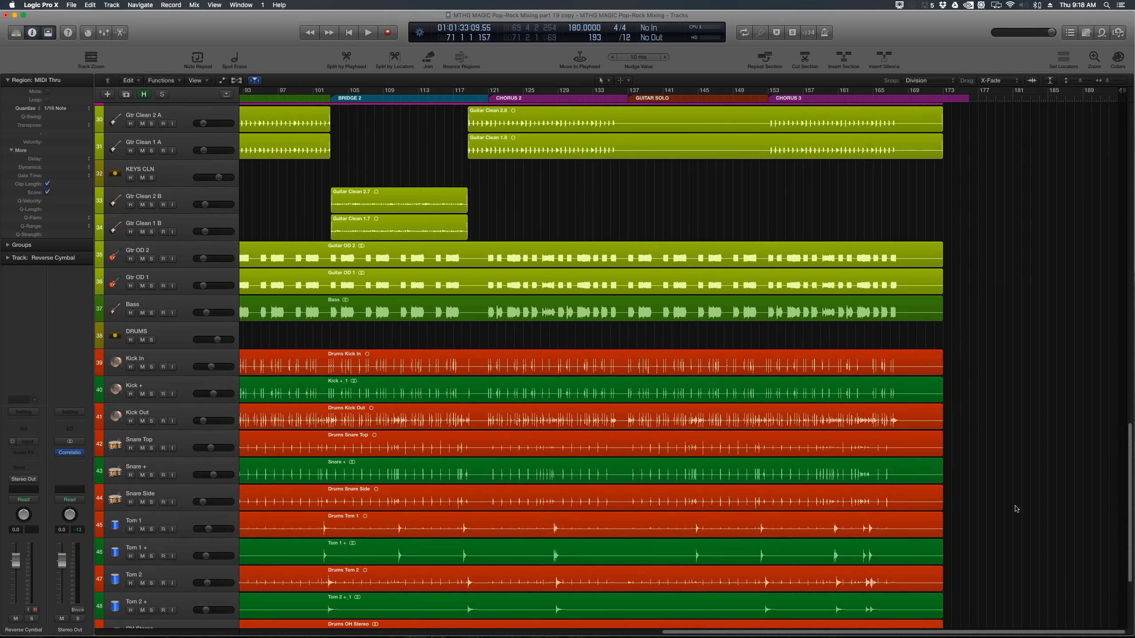
pyautogui.click(899, 96)
pyautogui.press('super+Right')
pyautogui.press('super+Right')
pyautogui.press('super+Right')
pyautogui.press('super+Right')
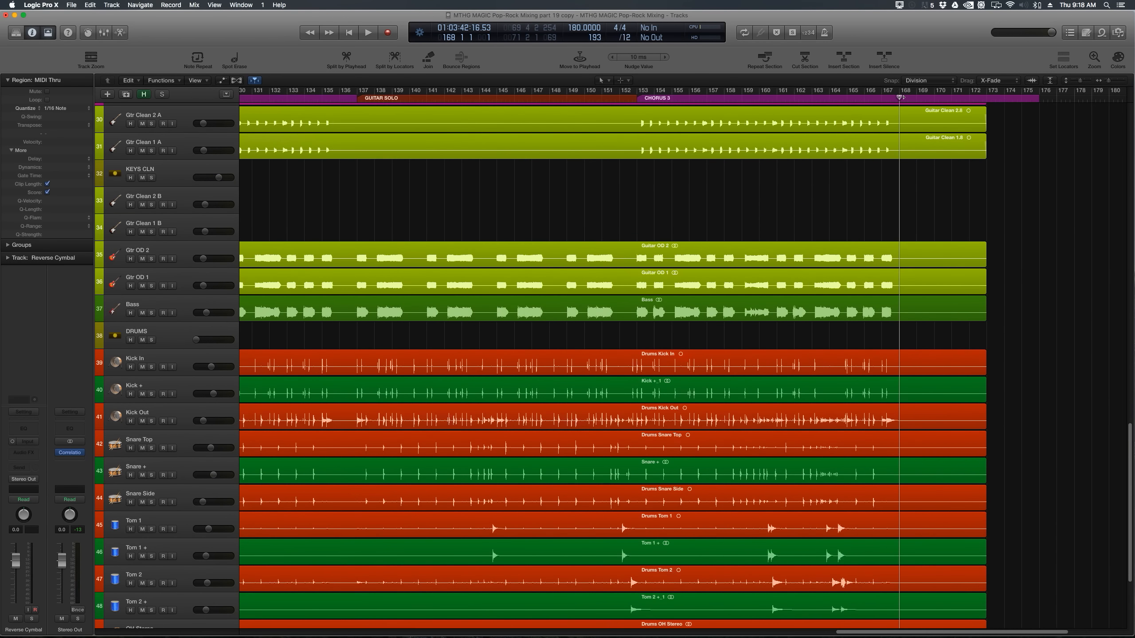
pyautogui.press('super+Right')
pyautogui.press('super+Right')
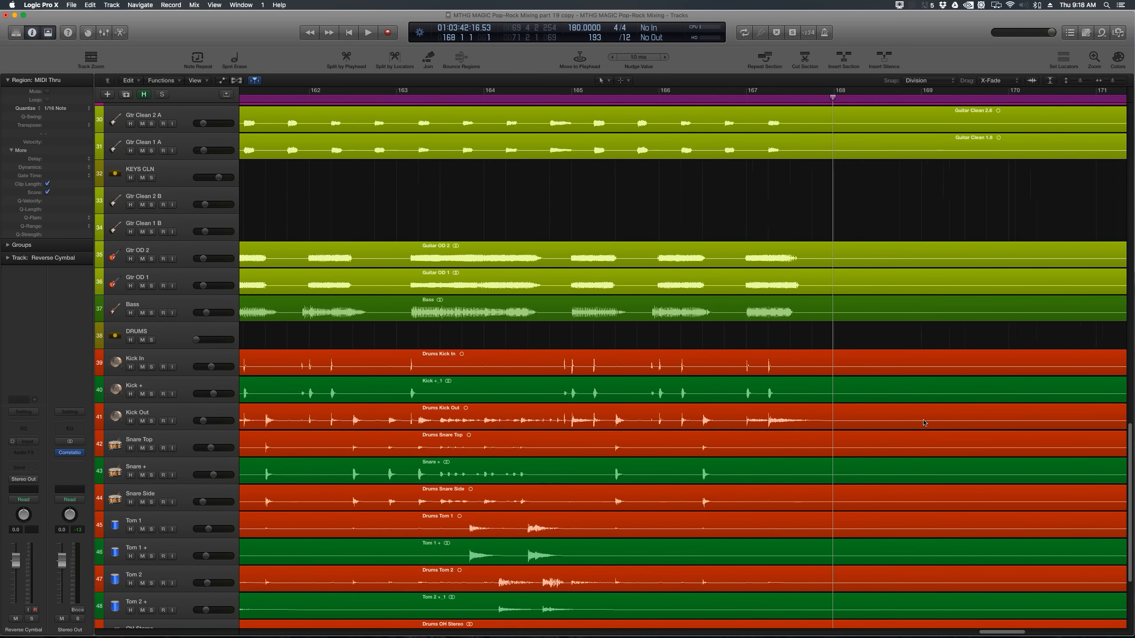
pyautogui.hscroll(3, 924, 425)
pyautogui.press('super+Left')
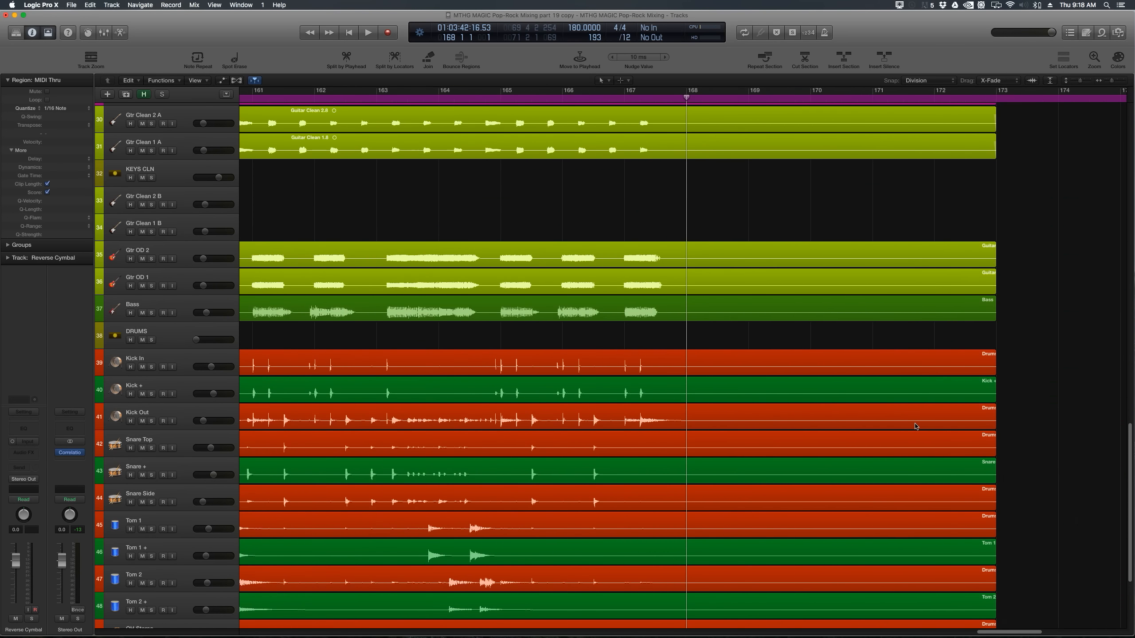
pyautogui.scroll(-5, 816, 430)
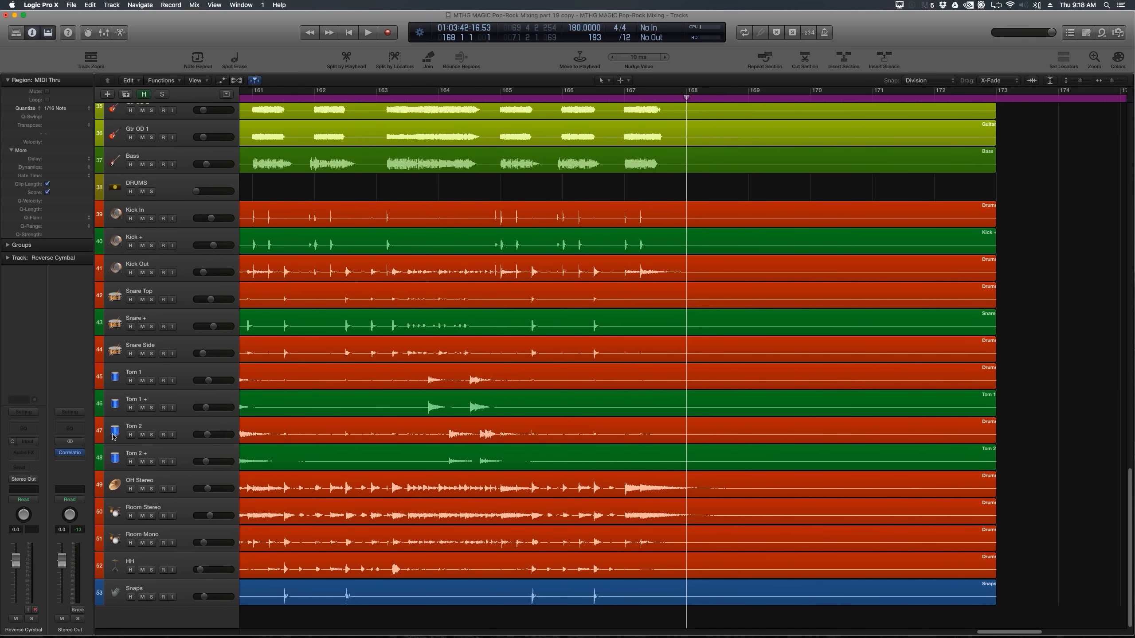
pyautogui.click(157, 482)
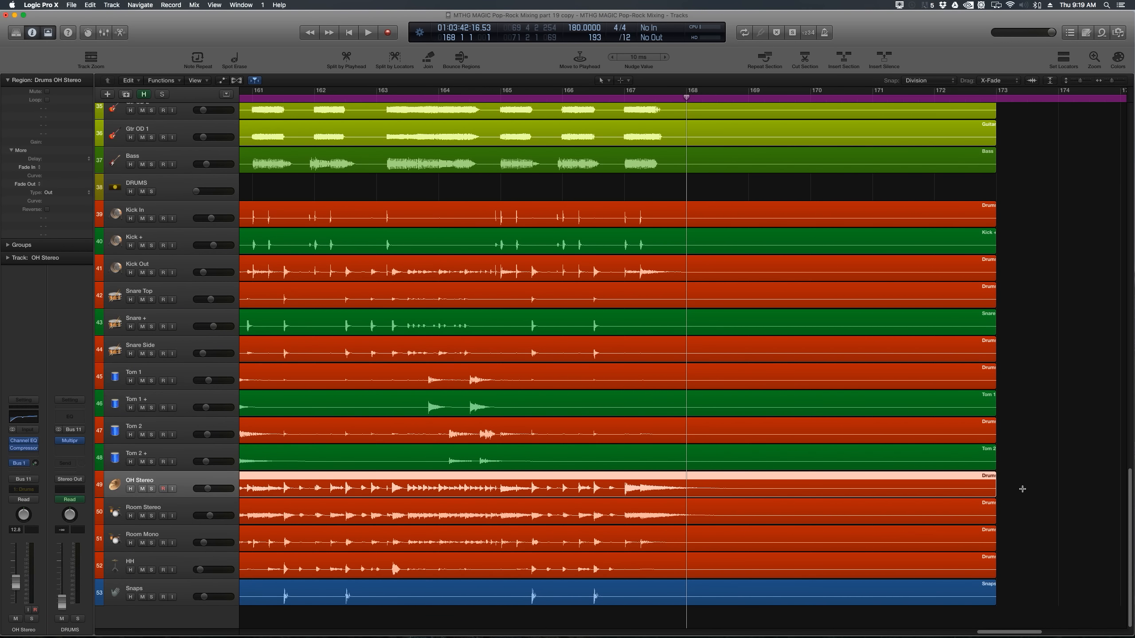
# Enlarge the OH Stereo track and copy the final cymbal decay from bar 167 beat 2 to the region's end
pyautogui.moveTo(1023, 488); pyautogui.dragTo(640, 489)
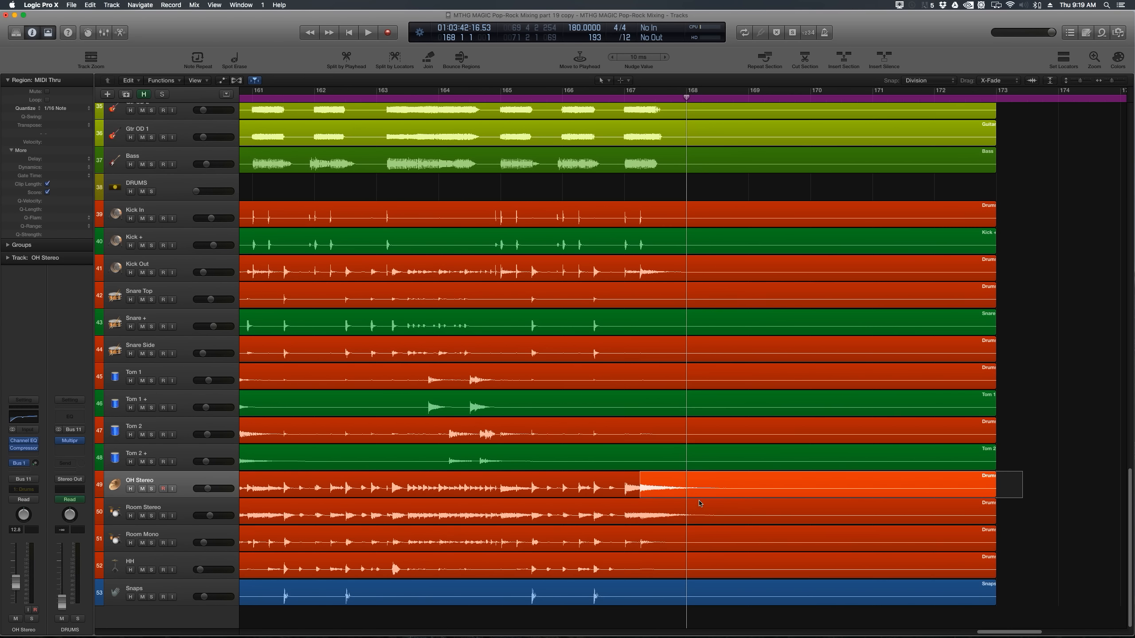
pyautogui.click(641, 490)
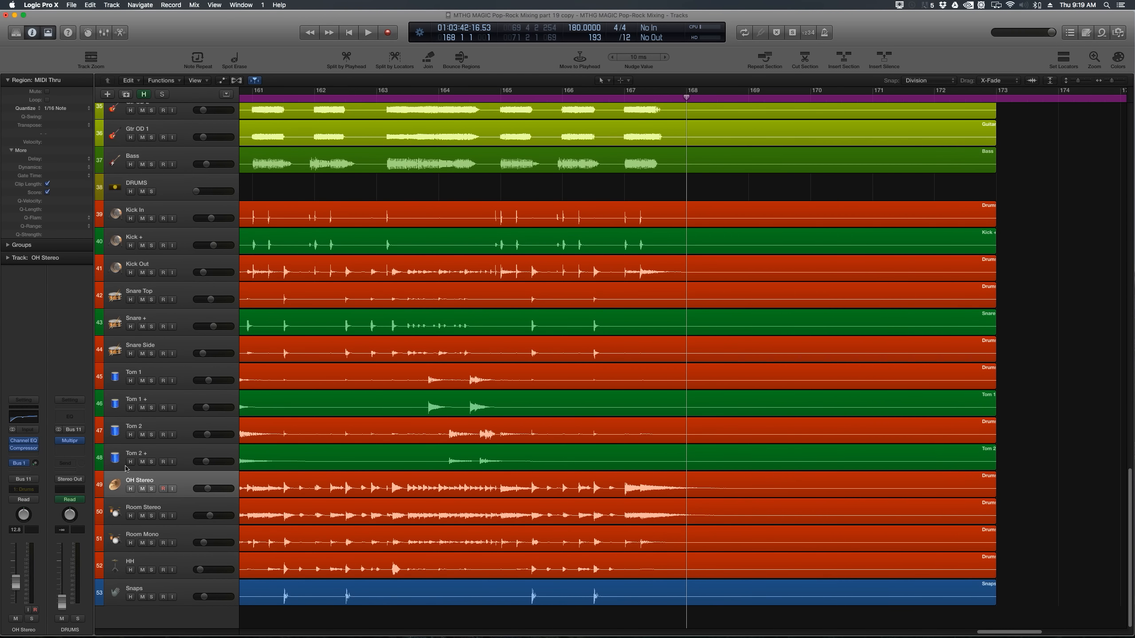
pyautogui.moveTo(99, 497); pyautogui.dragTo(103, 578)
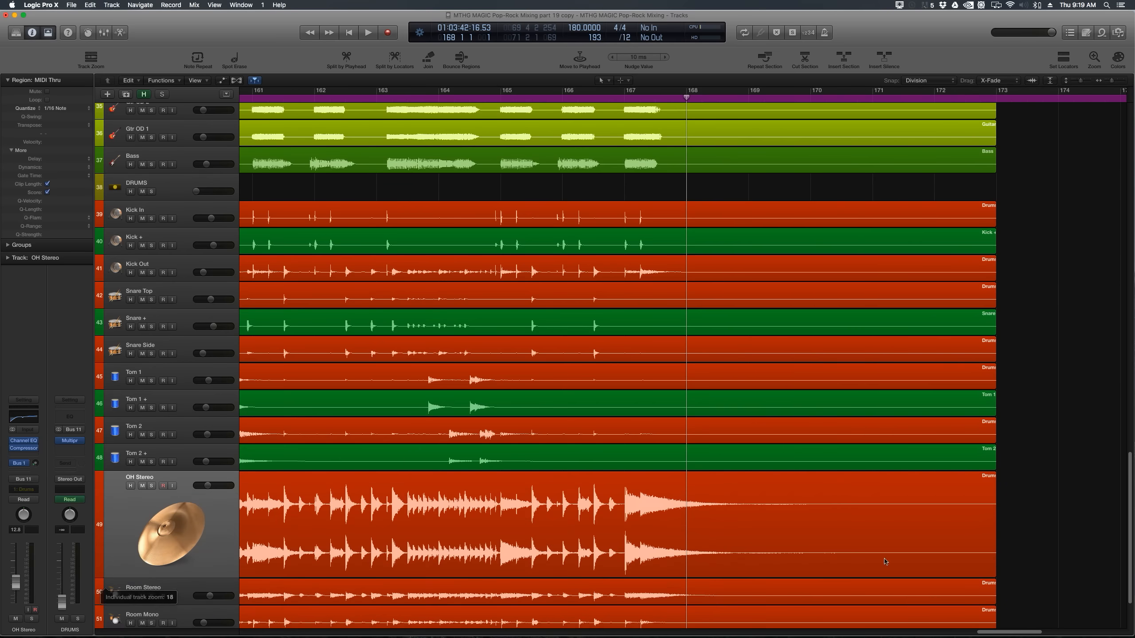
pyautogui.moveTo(1030, 516); pyautogui.dragTo(639, 535)
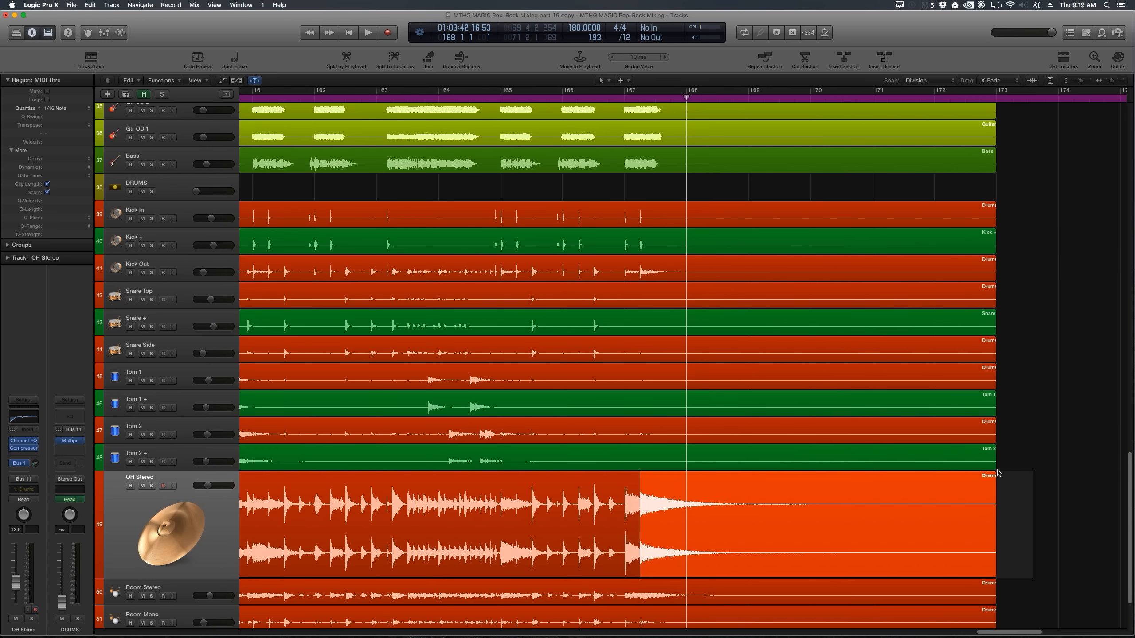
pyautogui.click(1033, 431)
# Return to the Synth Break transition and select the Reverse Cymbal track
pyautogui.press('super+Left')
pyautogui.press('super+Left')
pyautogui.press('super+Left')
pyautogui.press('super+Left')
pyautogui.press('super+Left')
pyautogui.press('super+Left')
pyautogui.press('super+Left')
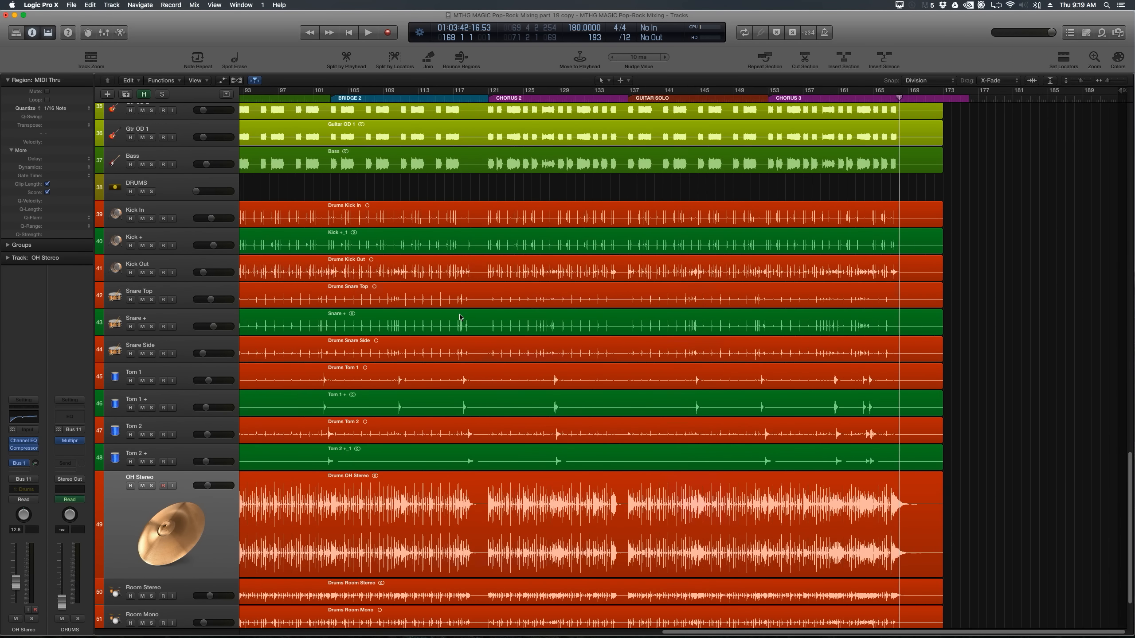
pyautogui.scroll(1, 461, 318)
pyautogui.scroll(15, 460, 317)
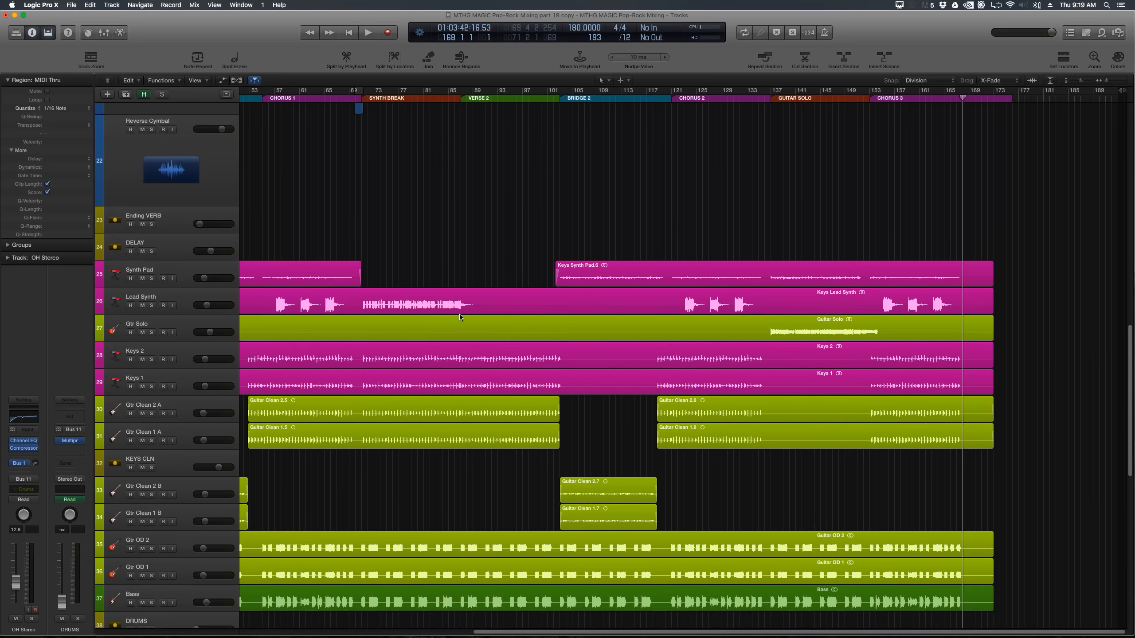
pyautogui.scroll(5, 460, 317)
pyautogui.click(193, 286)
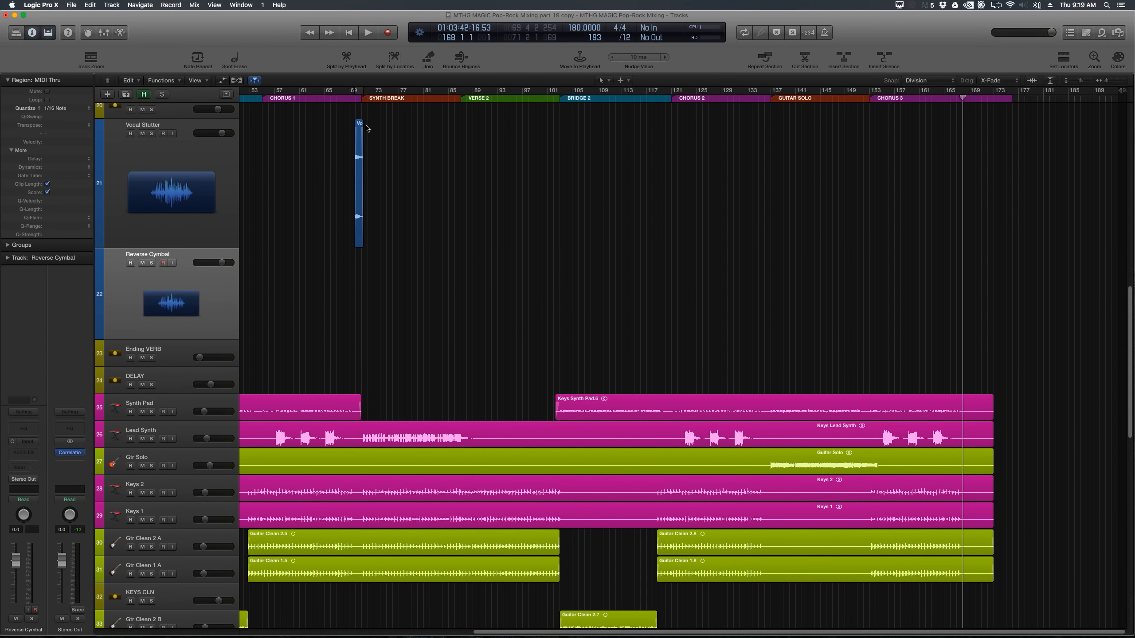
# Paste the copied cymbal decay onto the Reverse Cymbal track at bar 70 and deselect it
pyautogui.click(357, 95)
pyautogui.press('super+Right')
pyautogui.press('super+Right')
pyautogui.press('super+Right')
pyautogui.press('super+Right')
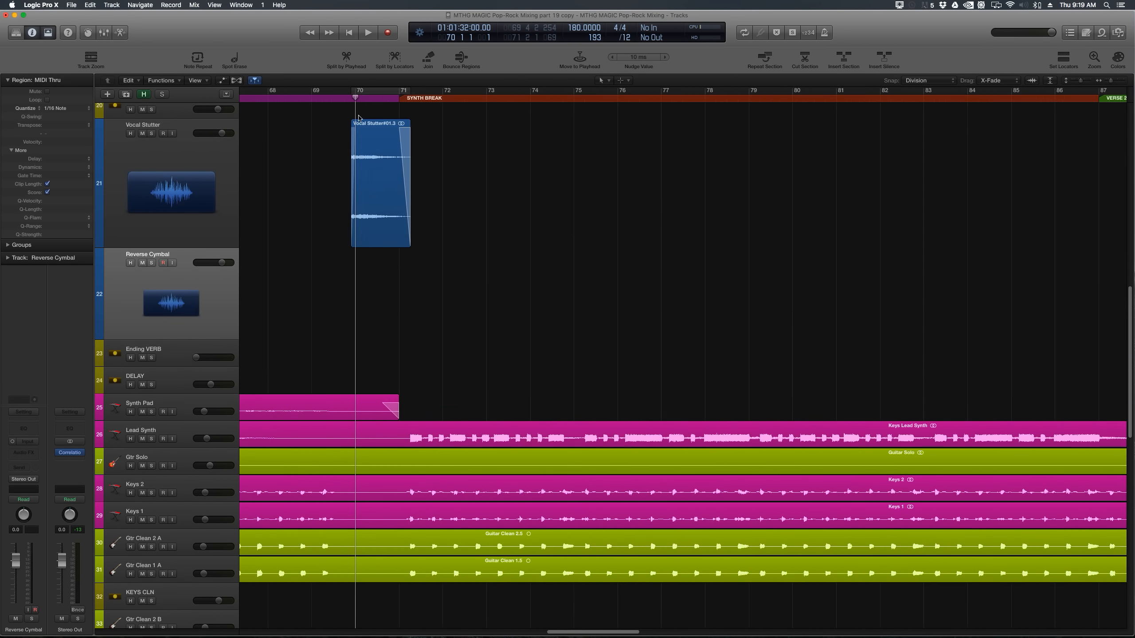
pyautogui.press('super+v')
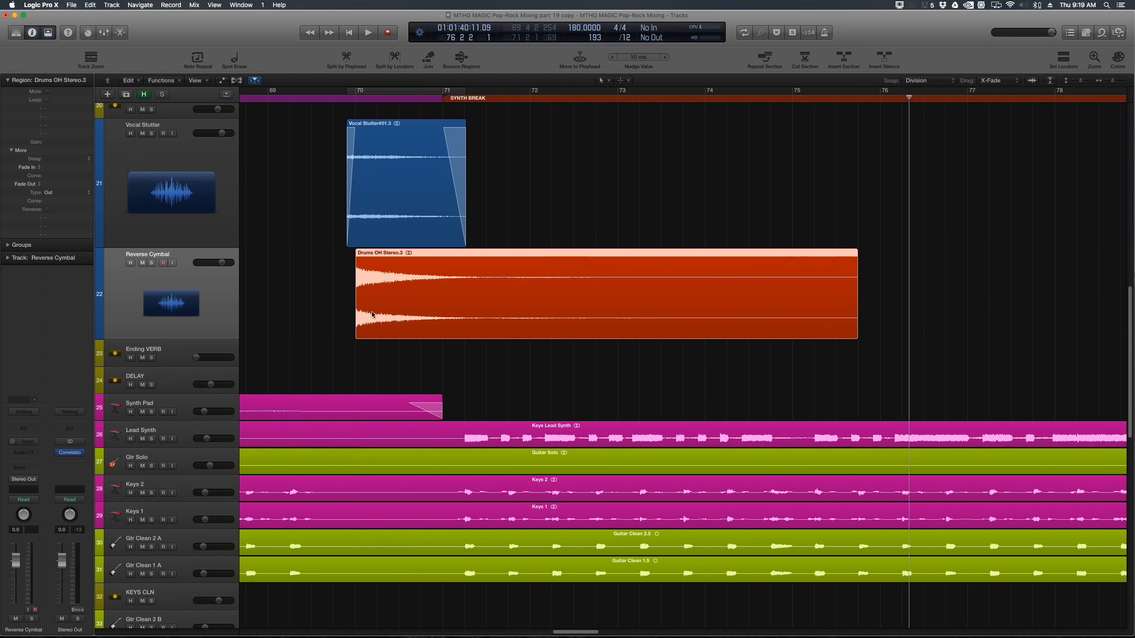
pyautogui.click(474, 359)
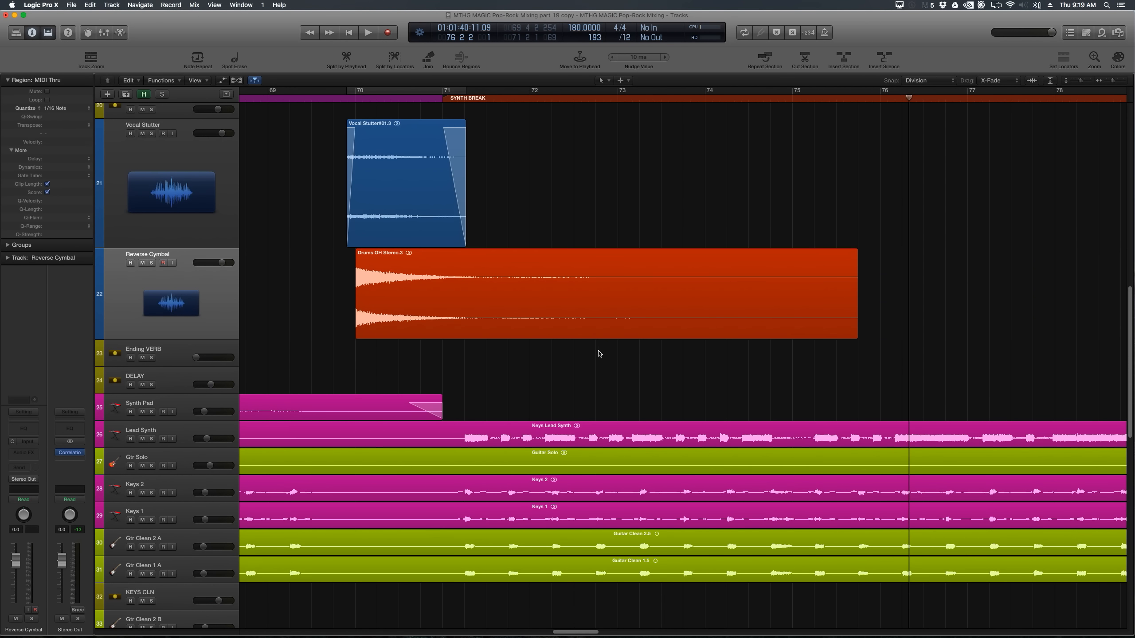
# Try the Join per Track command on the pasted cymbal region and deselect the region
pyautogui.click(516, 319)
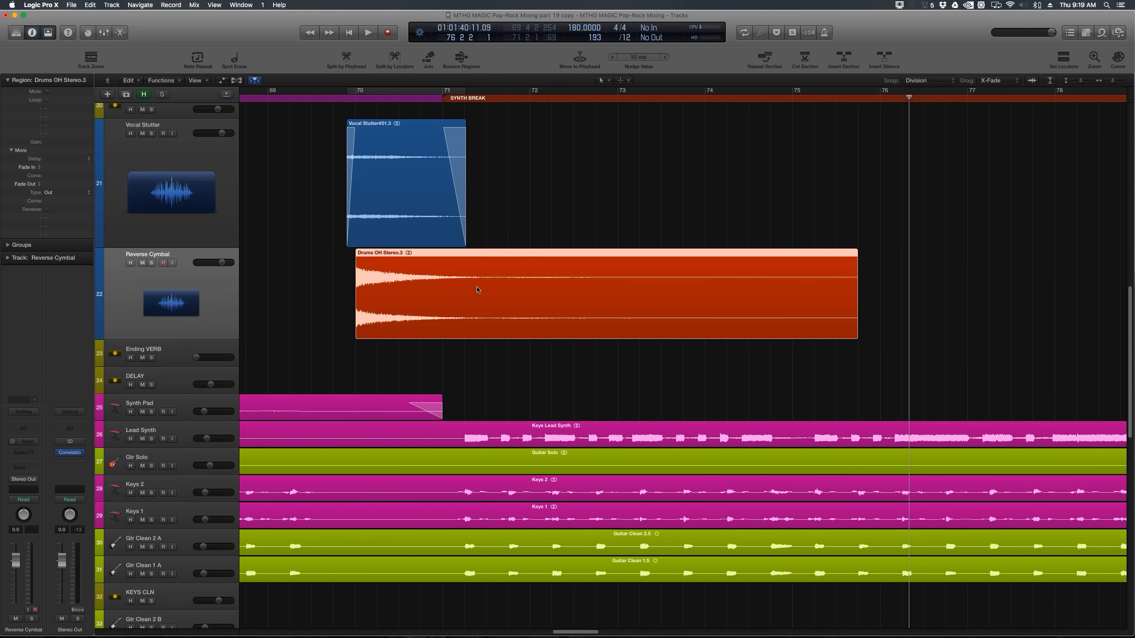
pyautogui.rightClick(428, 292)
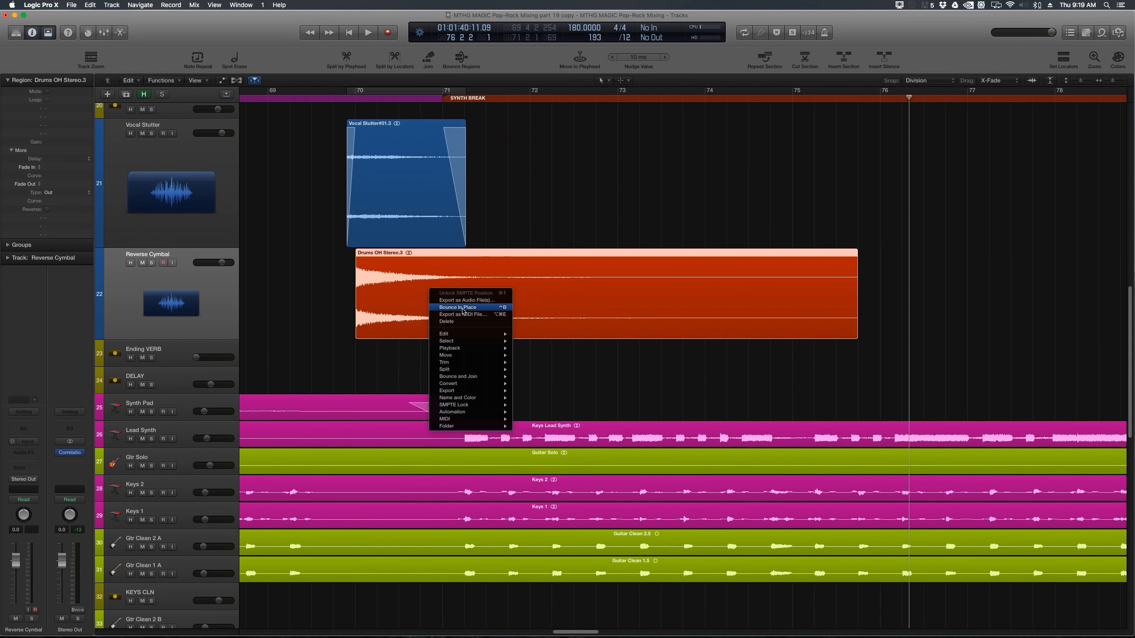
pyautogui.moveTo(456, 380)
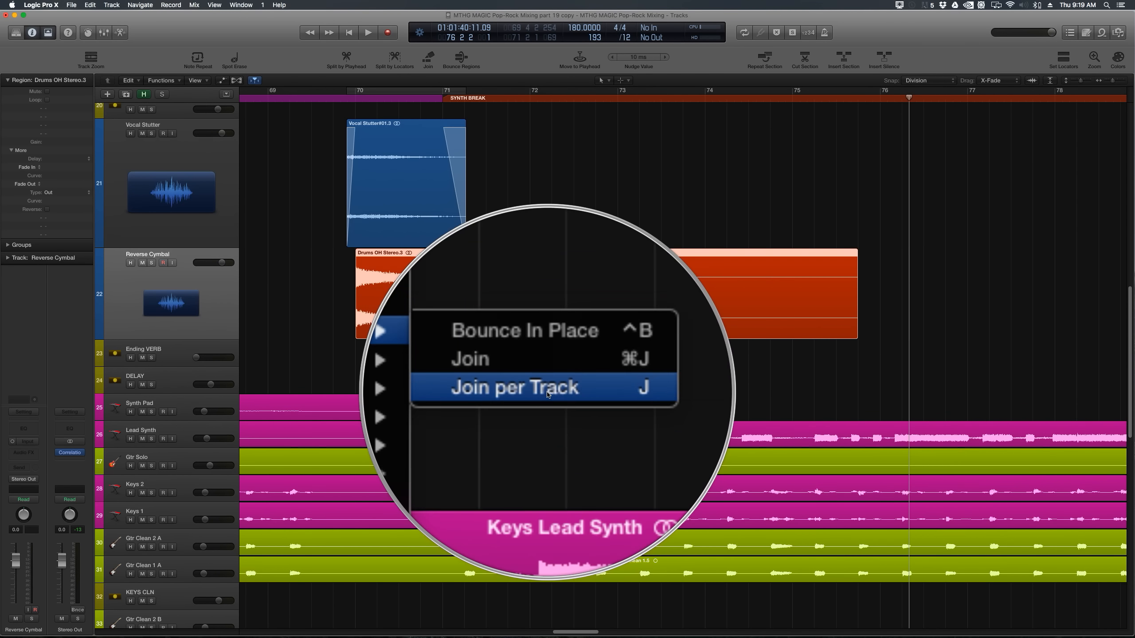
pyautogui.click(544, 388)
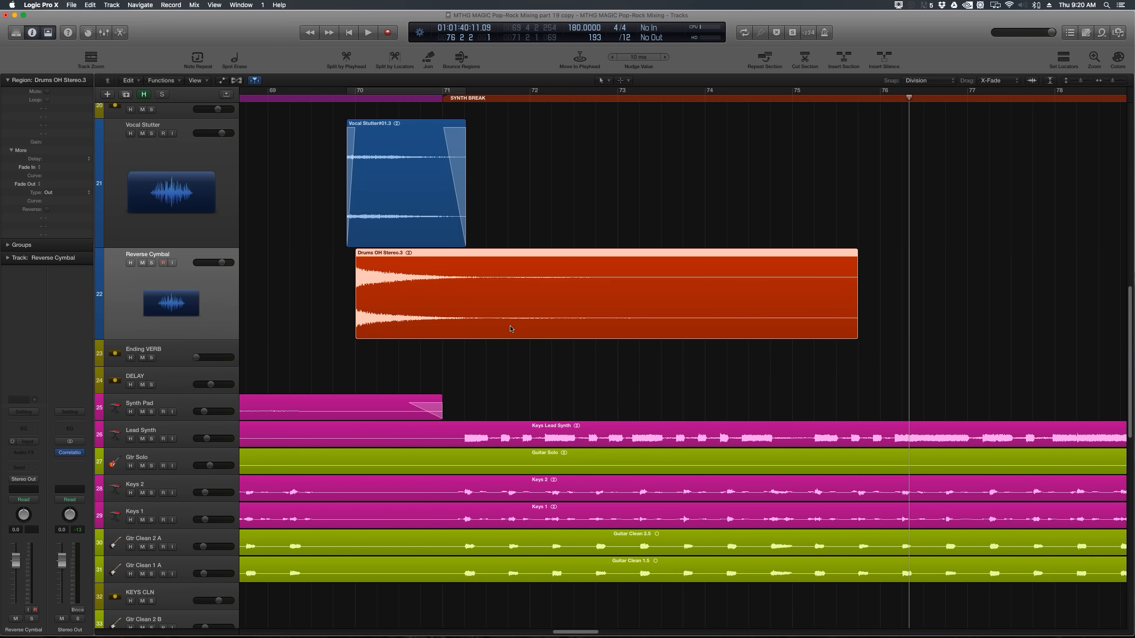
pyautogui.click(507, 375)
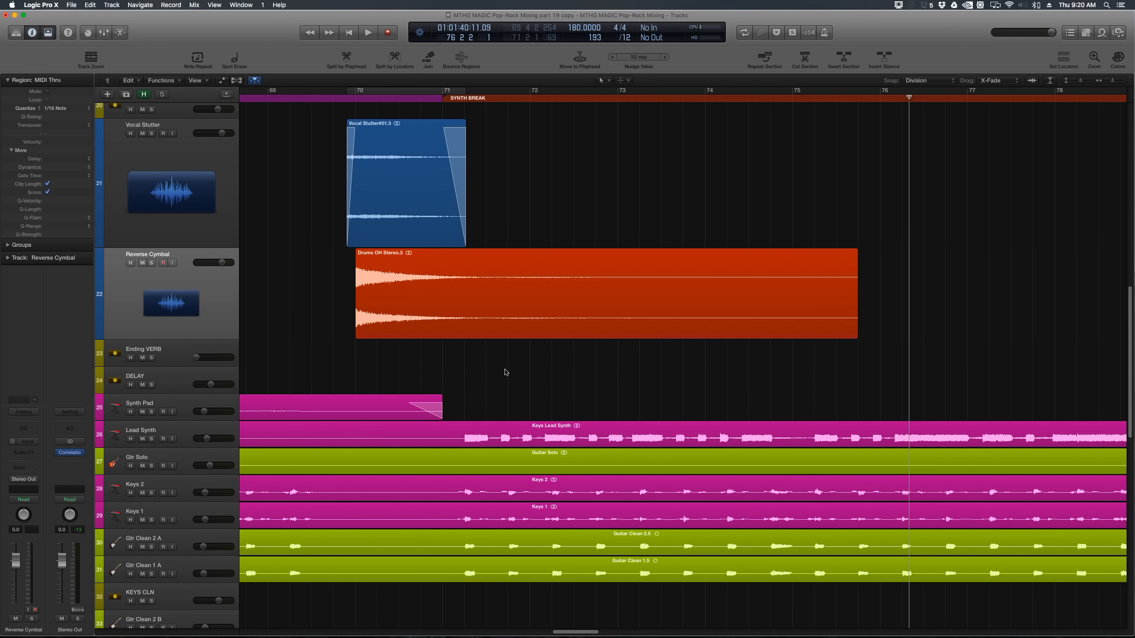
# Try bouncing the pasted cymbal region in place to a new track, enlarge that track, and undo the bounce
pyautogui.press('super+Left')
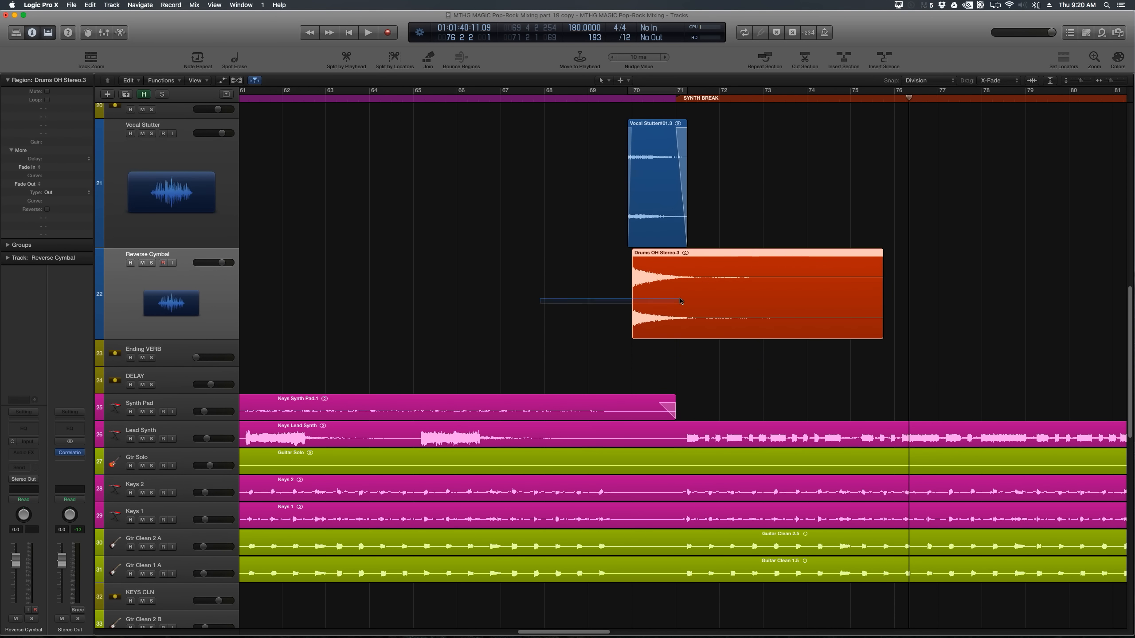
pyautogui.click(704, 300)
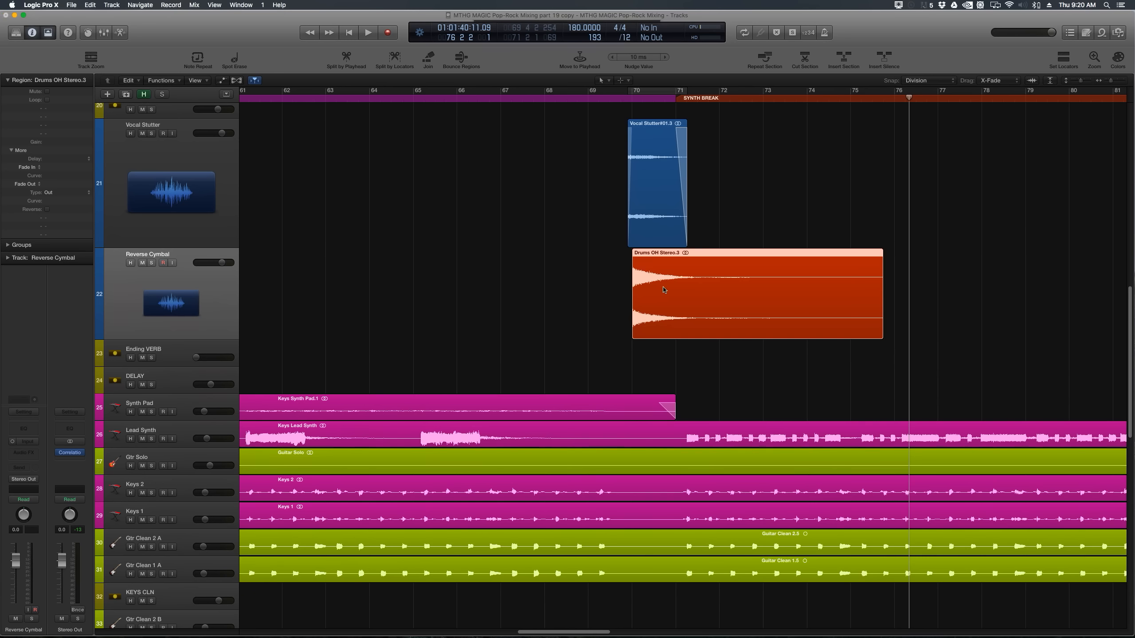
pyautogui.hotkey('ctrl', 'b')
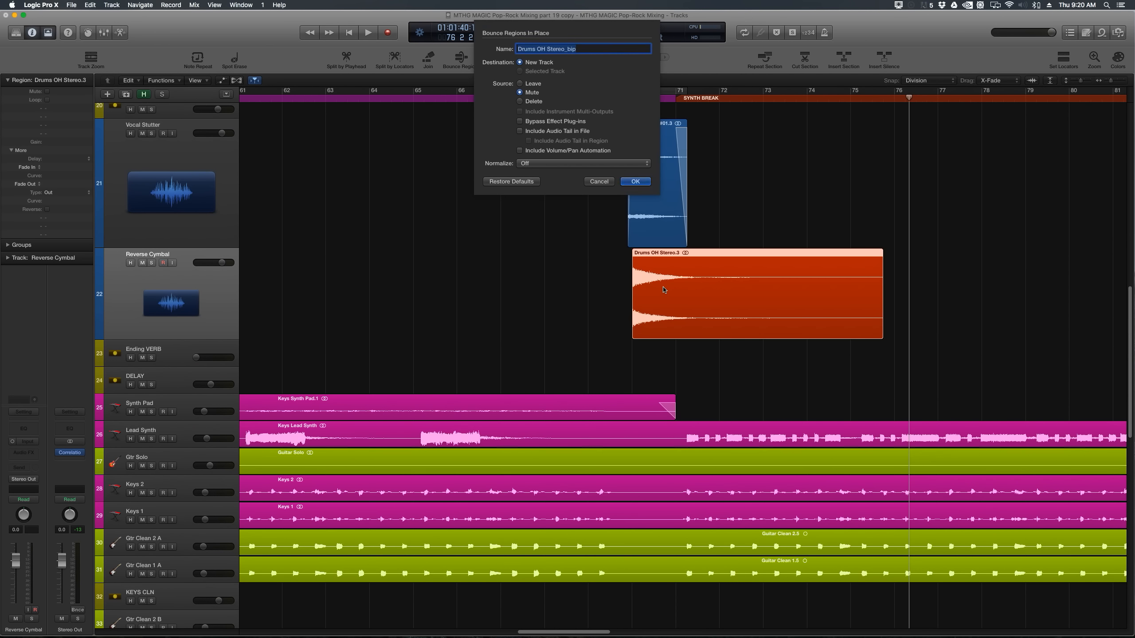
pyautogui.press('Return')
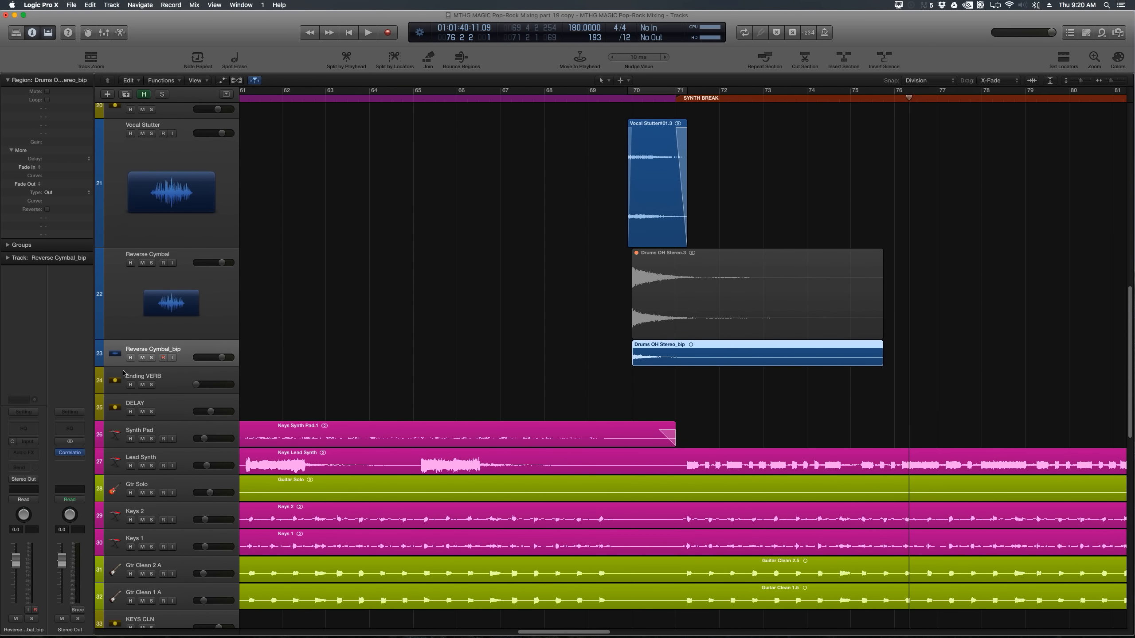
pyautogui.moveTo(104, 367); pyautogui.dragTo(104, 431)
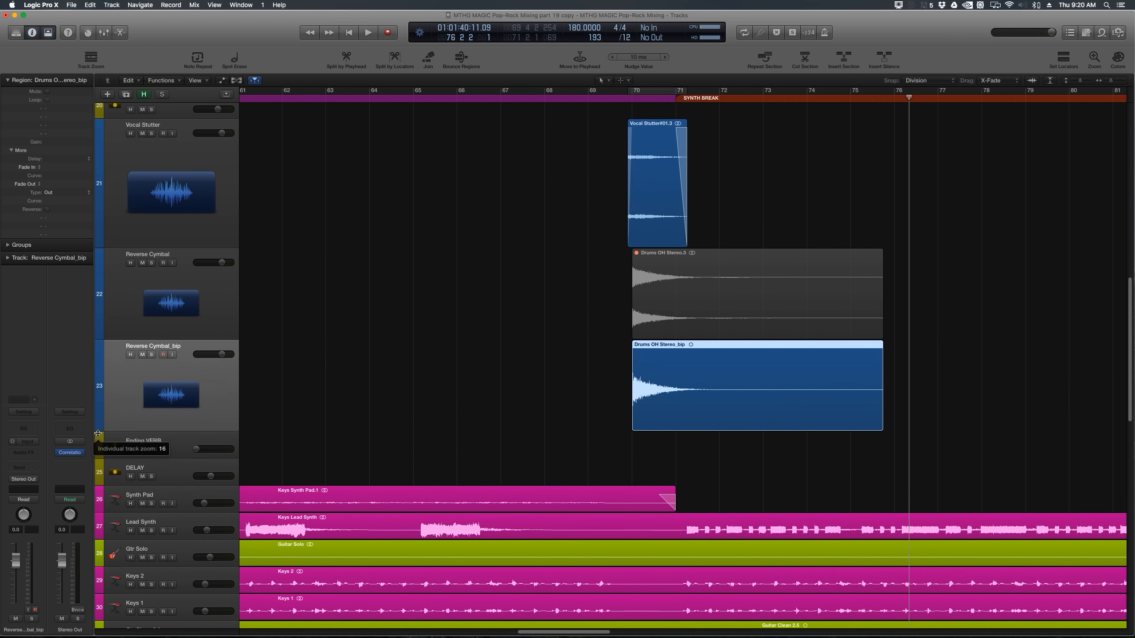
pyautogui.click(200, 288)
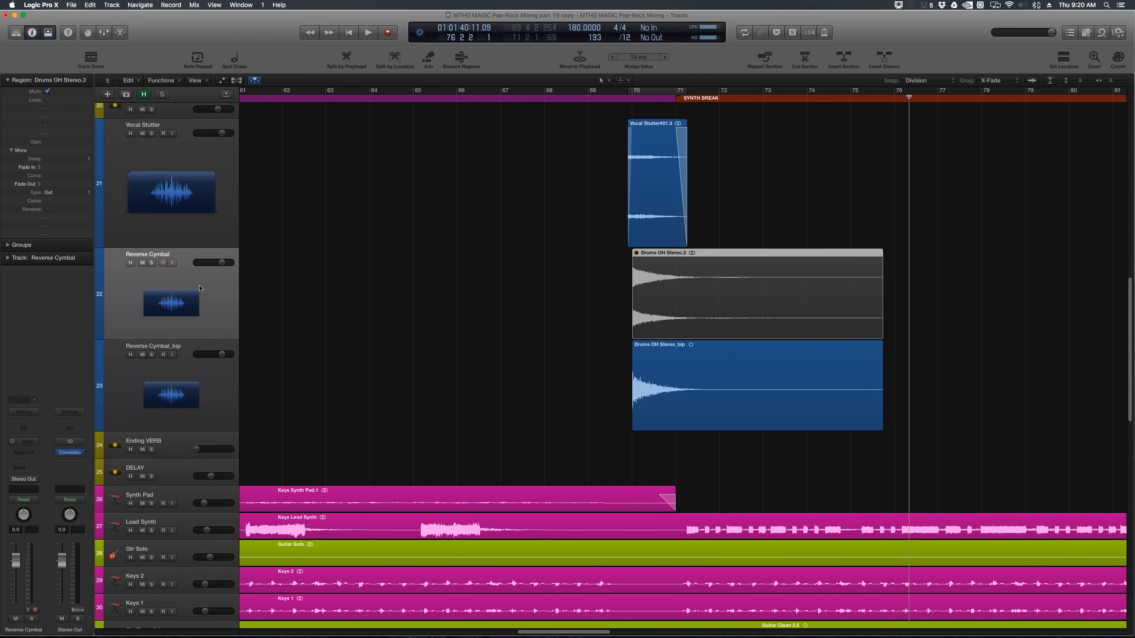
pyautogui.press('super+z')
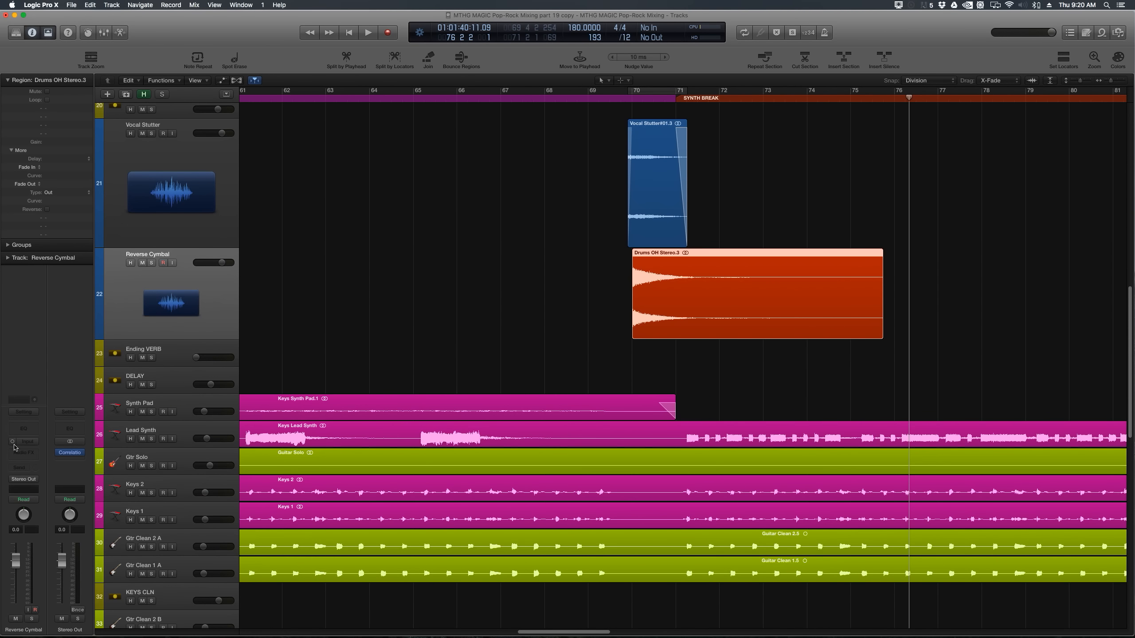
# Set the Reverse Cymbal channel to stereo and bounce its cymbal region in place to a new track, muting the source
pyautogui.press('Up')
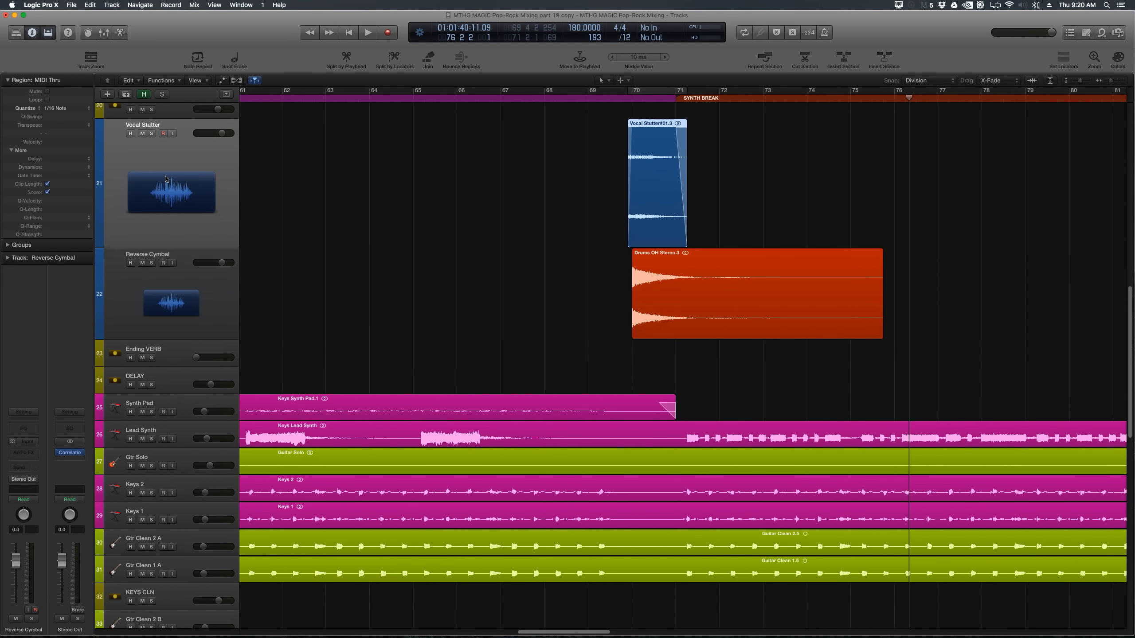
pyautogui.click(196, 292)
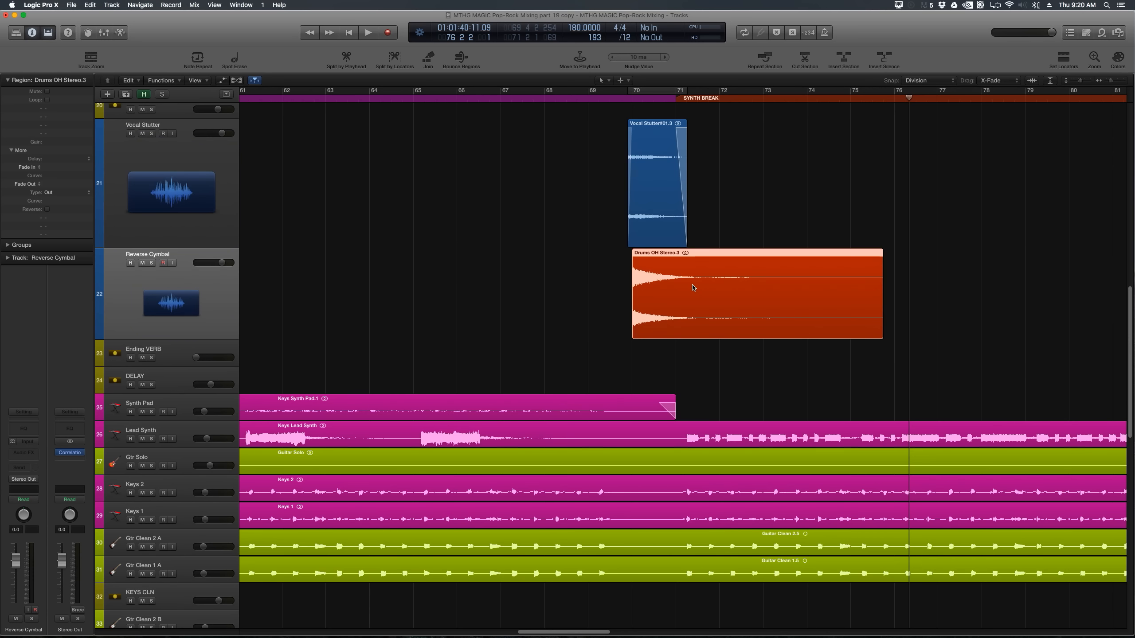
pyautogui.hotkey('ctrl', 'b')
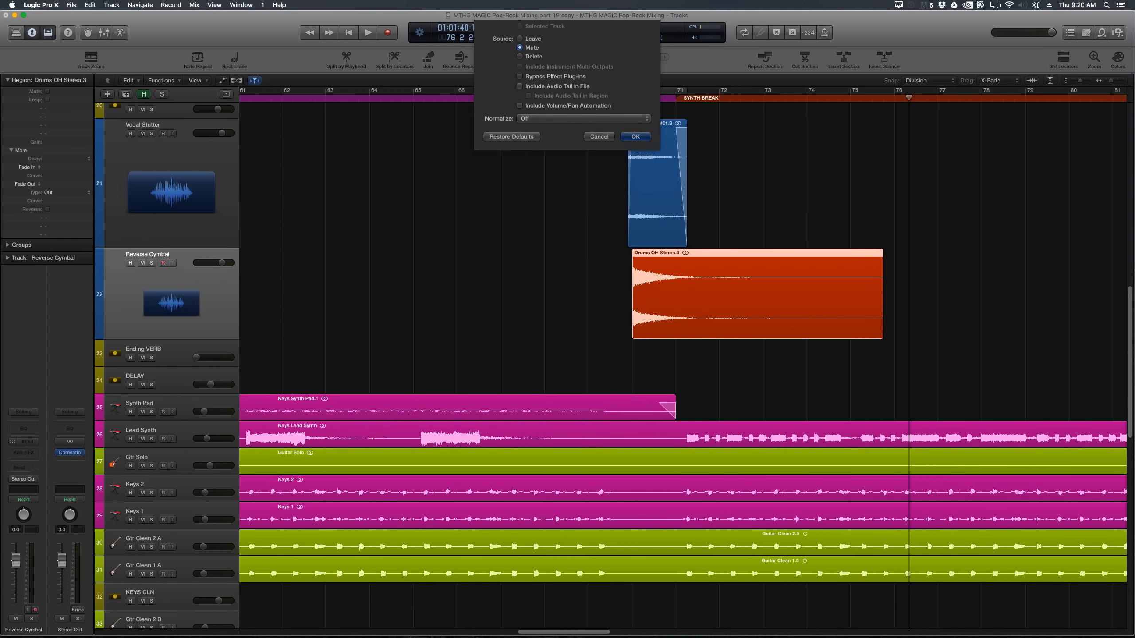
pyautogui.press('Escape')
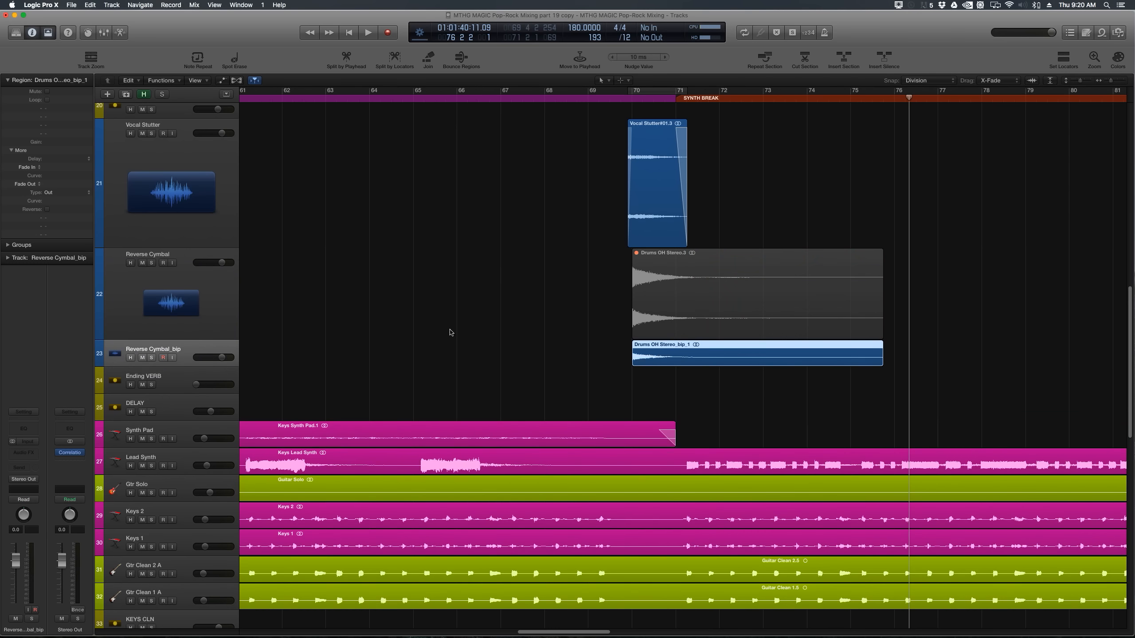
# Enlarge the bounced Reverse Cymbal_bip track and delete the original Reverse Cymbal region and track
pyautogui.click(105, 369)
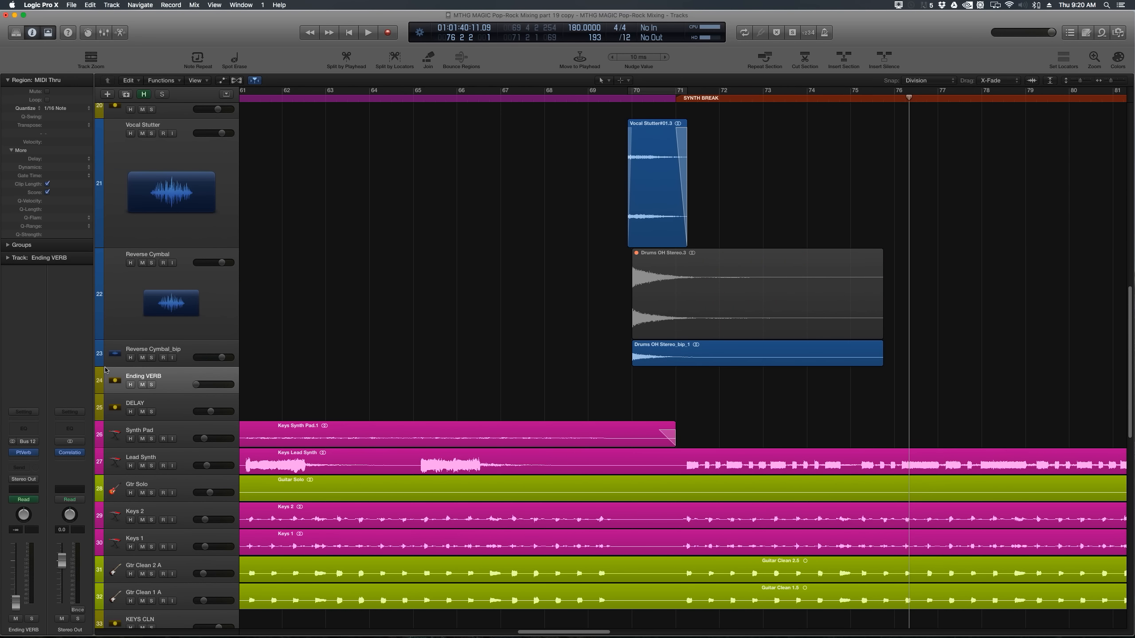
pyautogui.moveTo(104, 367); pyautogui.dragTo(104, 431)
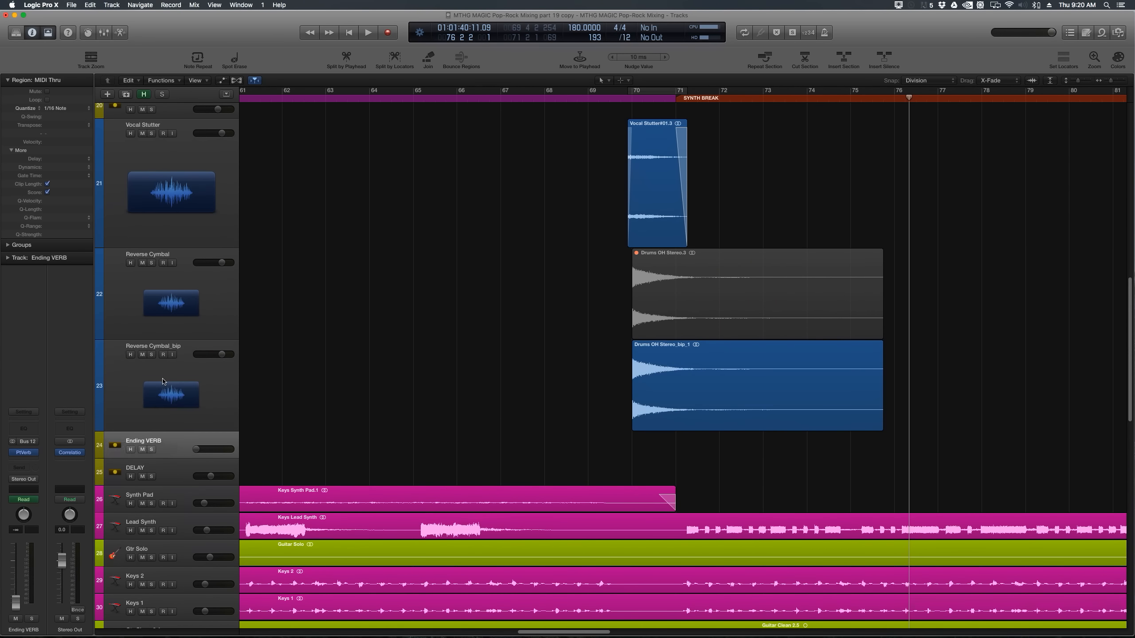
pyautogui.click(174, 393)
pyautogui.click(179, 297)
pyautogui.press('Delete')
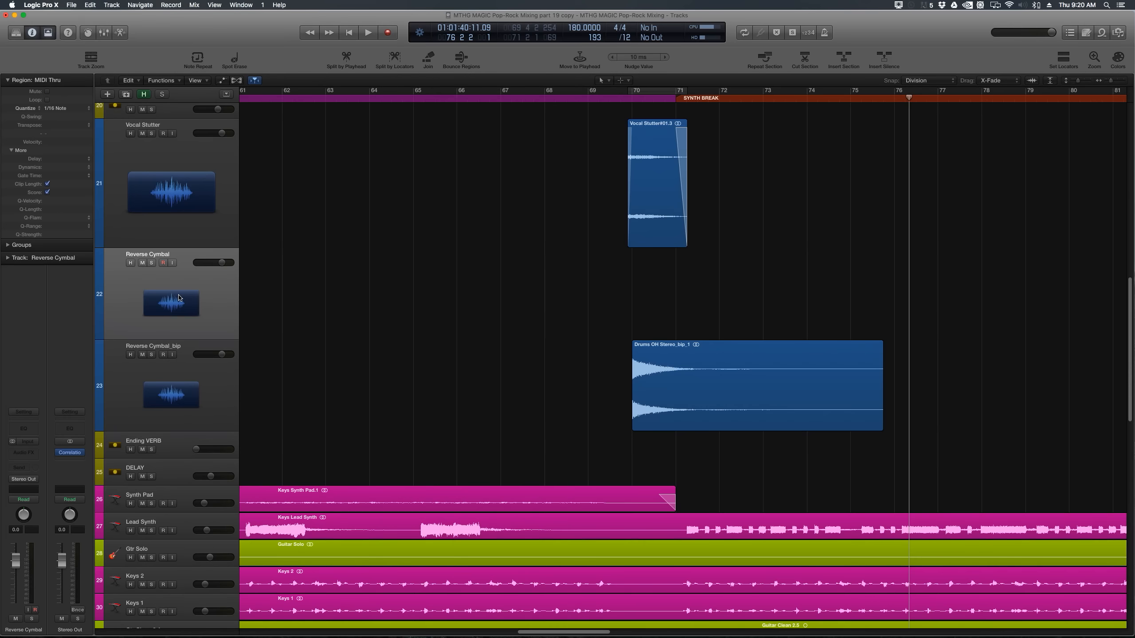
pyautogui.press('Delete')
# Cut the silent tail off the bounced cymbal region from bar 73 to its end
pyautogui.click(718, 399)
pyautogui.click(700, 303)
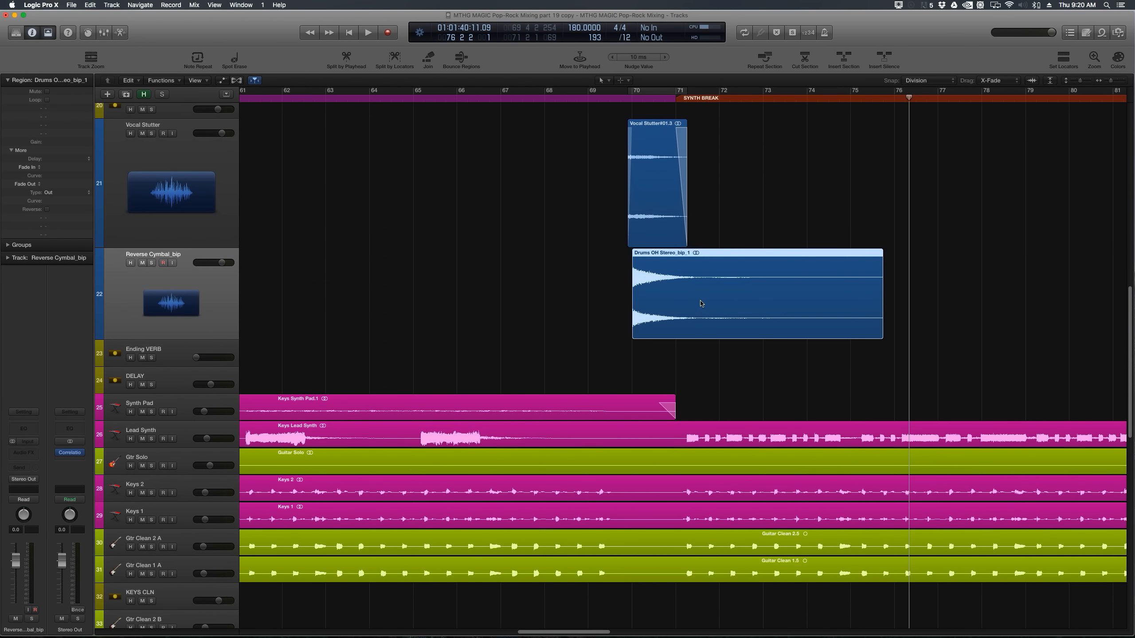
pyautogui.moveTo(919, 301); pyautogui.dragTo(761, 299)
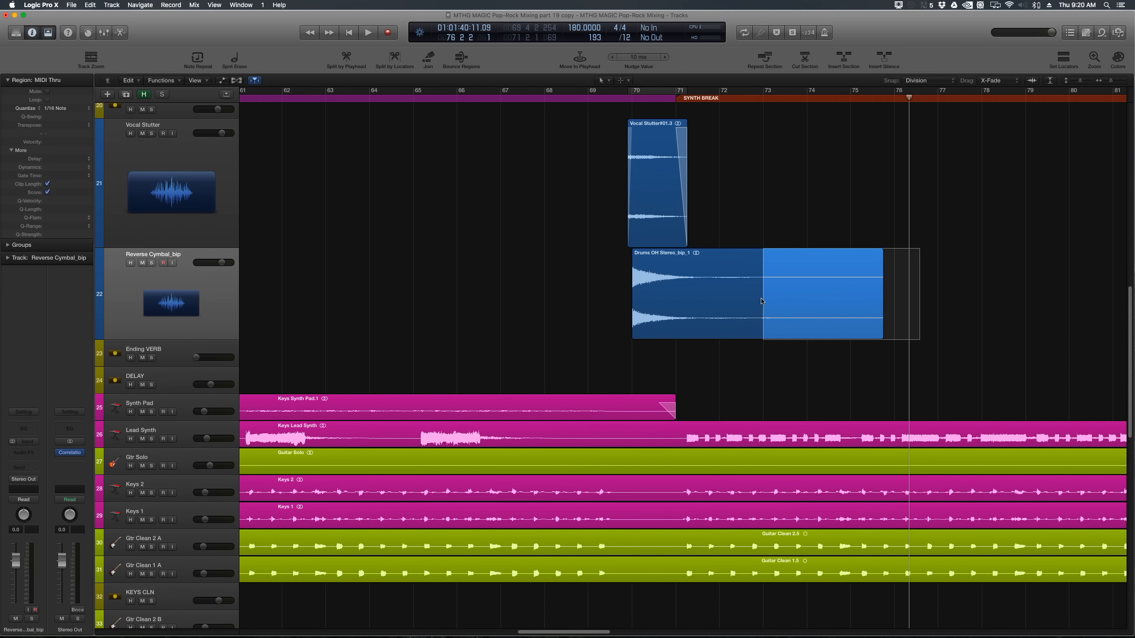
pyautogui.press('Delete')
pyautogui.click(718, 320)
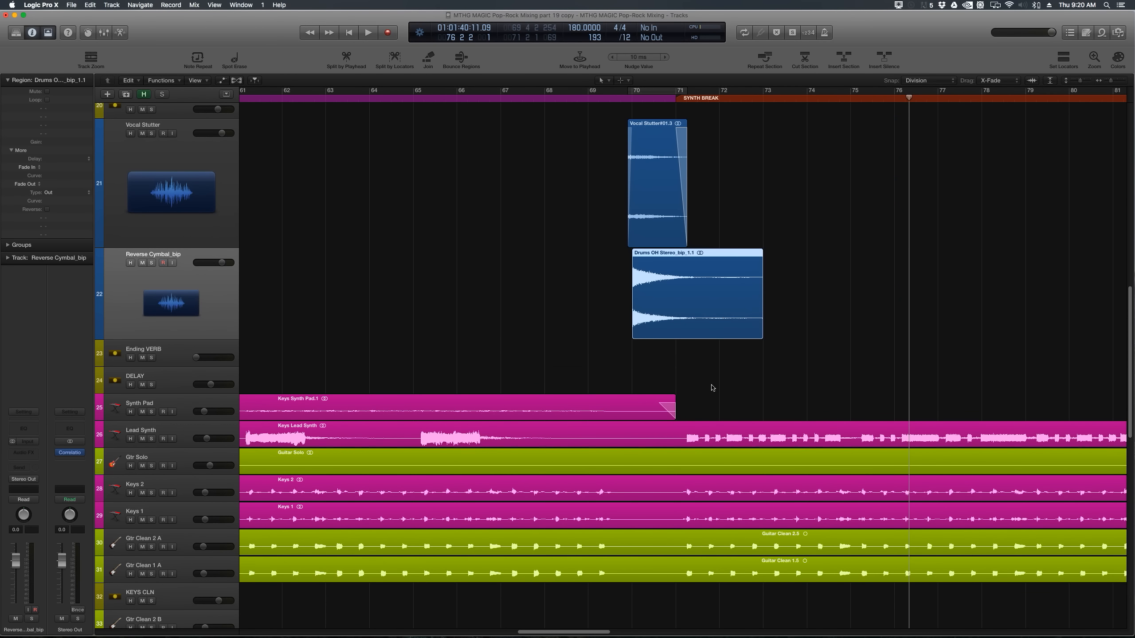
pyautogui.scroll(-5, 719, 211)
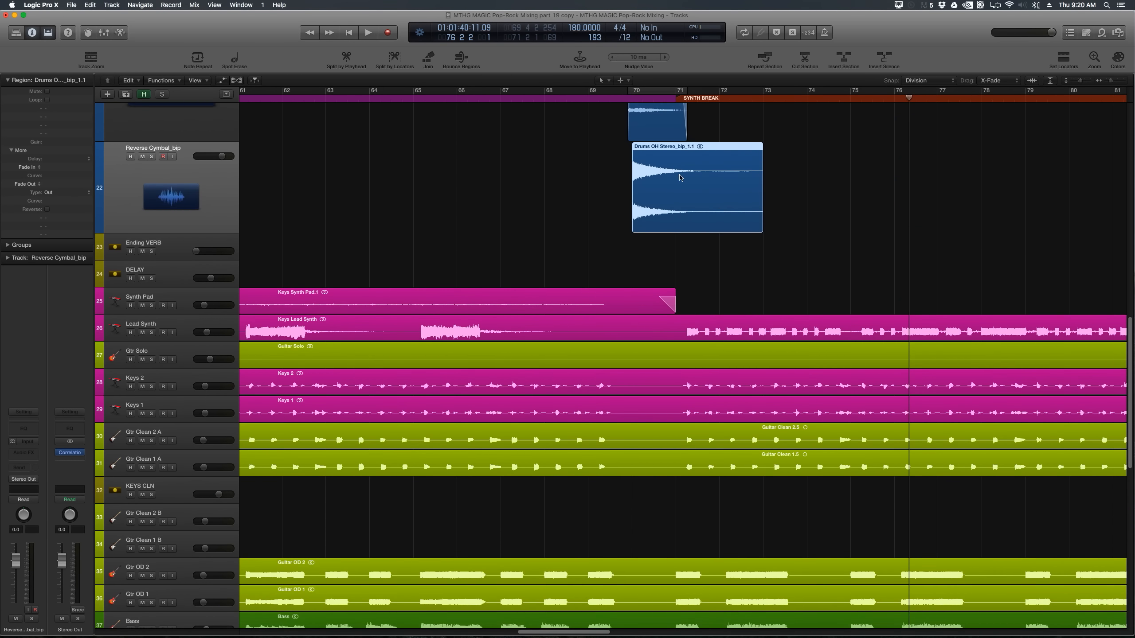
pyautogui.scroll(-9, 680, 177)
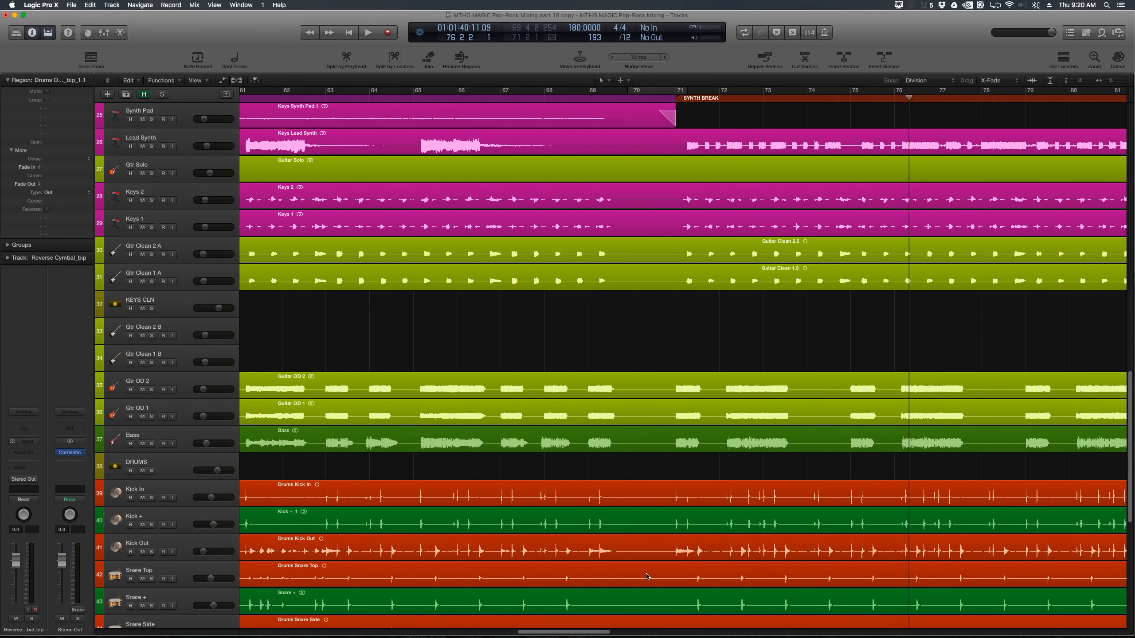
pyautogui.scroll(12, 698, 455)
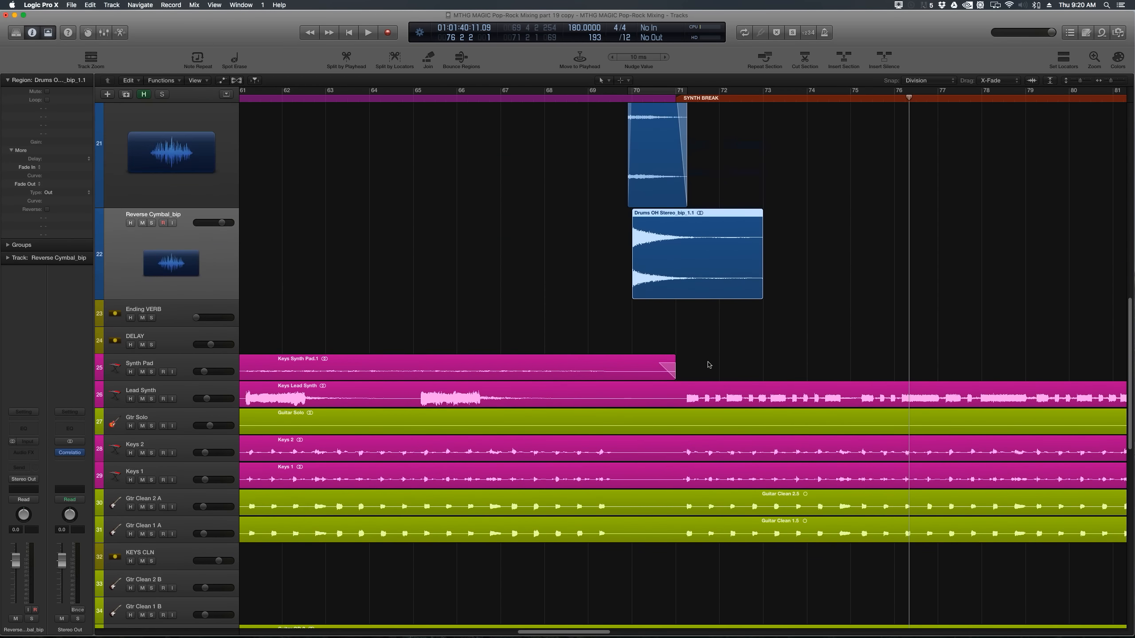
pyautogui.click(710, 347)
pyautogui.click(694, 277)
pyautogui.press('d')
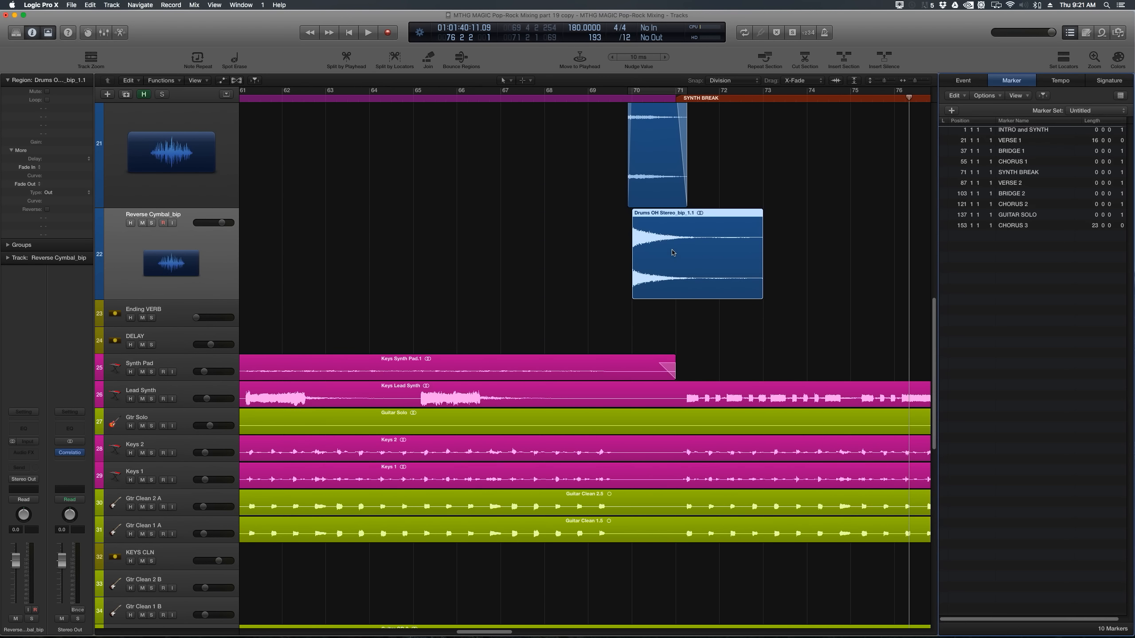
pyautogui.press('d')
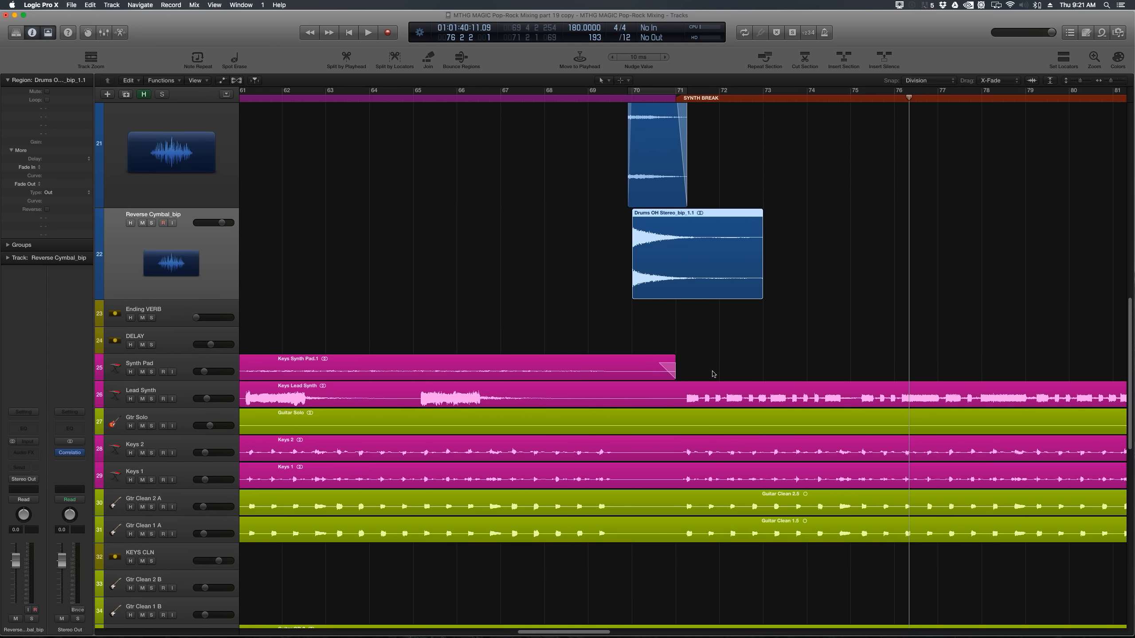
# Reverse the bounced cymbal region and move it earlier so its swell ends just after the Synth Break starts
pyautogui.click(722, 331)
pyautogui.click(679, 244)
pyautogui.scroll(3, 737, 354)
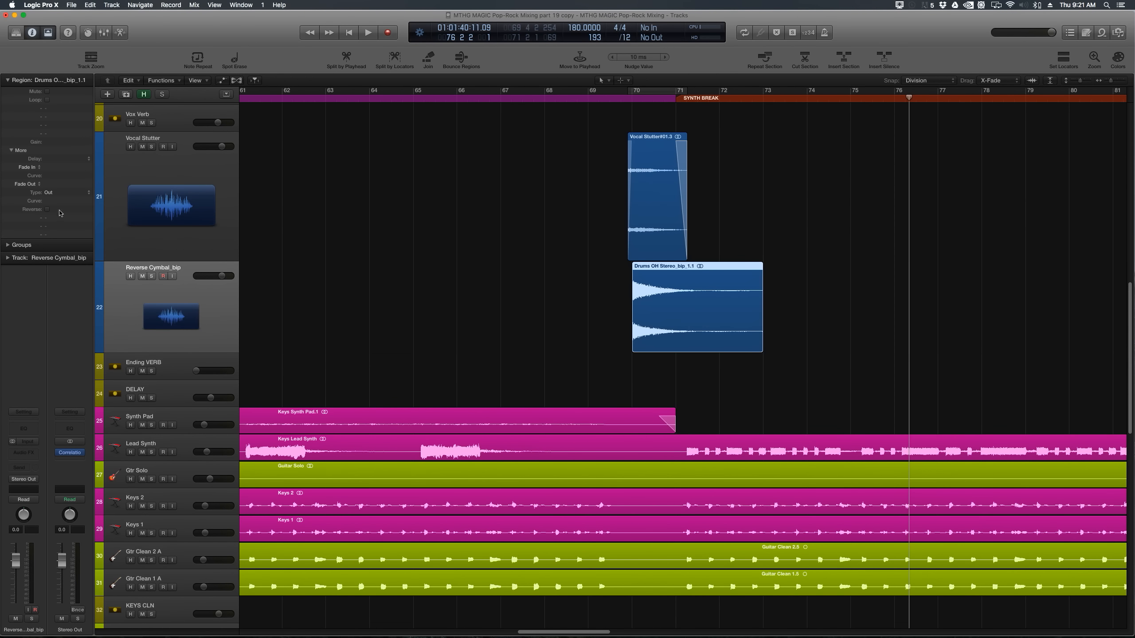
pyautogui.click(47, 209)
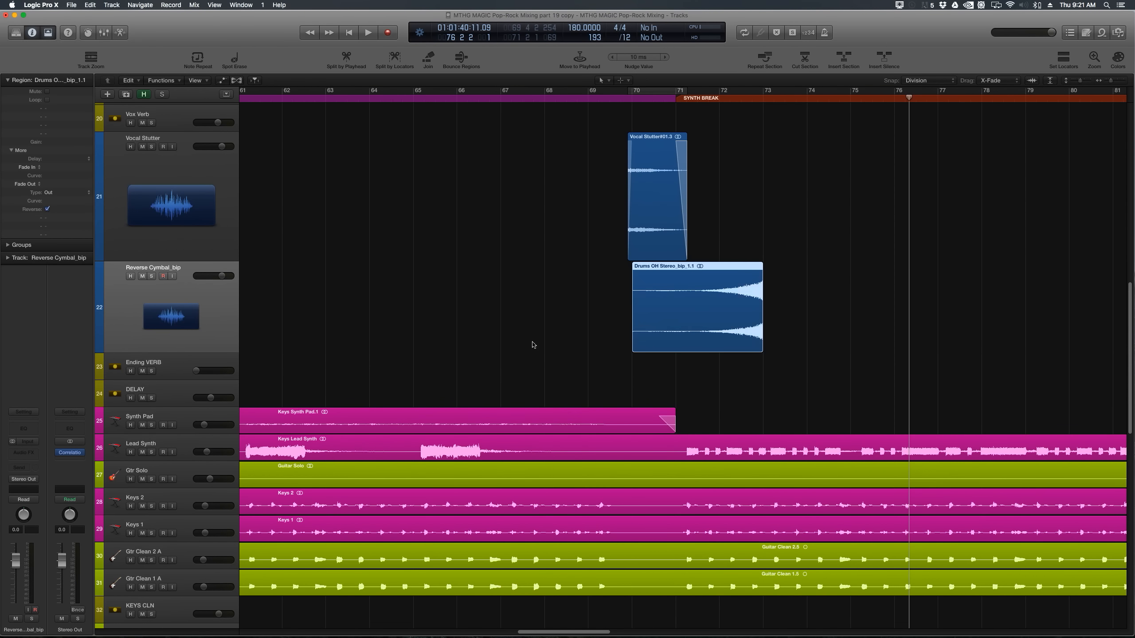
pyautogui.moveTo(715, 323); pyautogui.dragTo(631, 319)
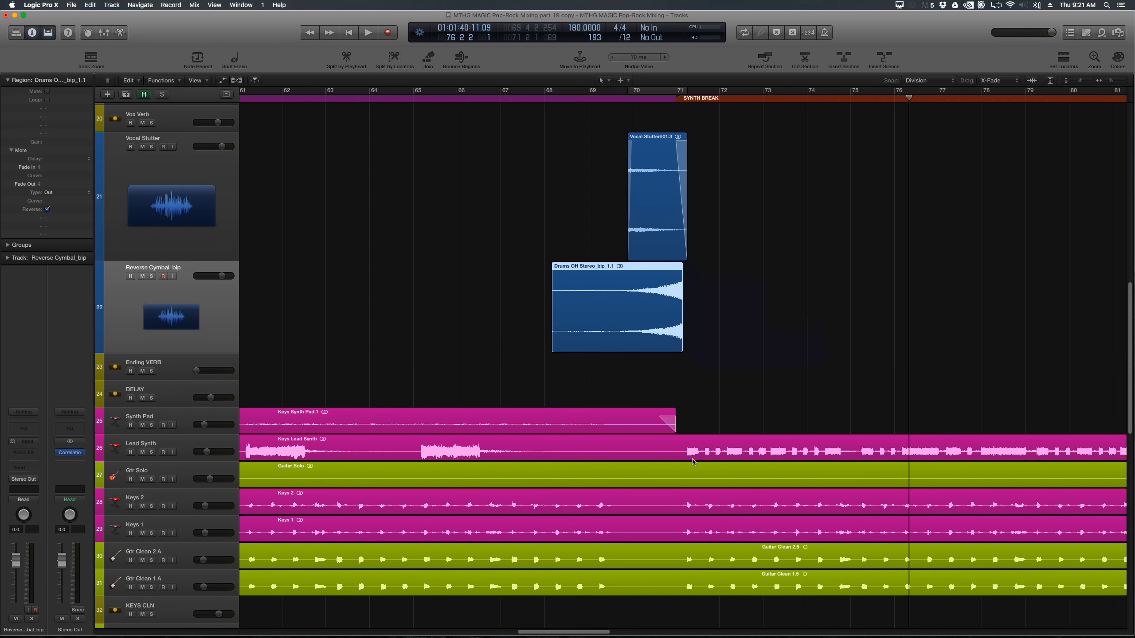
pyautogui.click(717, 293)
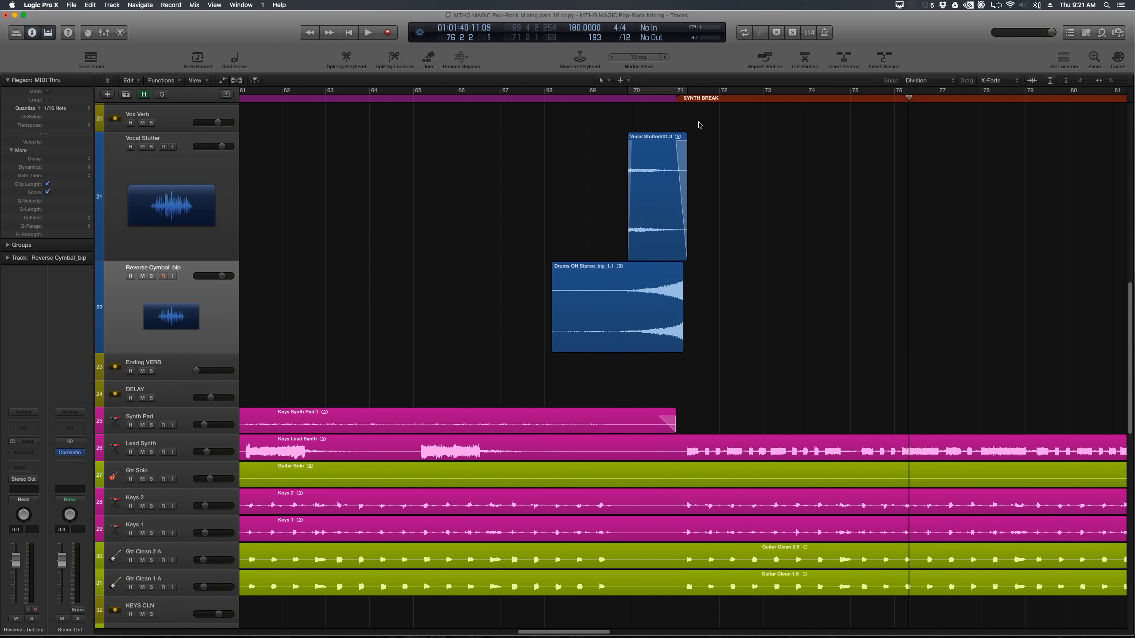
# Set the playhead to bar 71, shift the reversed cymbal slightly earlier, and cut off everything past the playhead
pyautogui.click(675, 98)
pyautogui.press('cmd+Right')
pyautogui.press('cmd+Right')
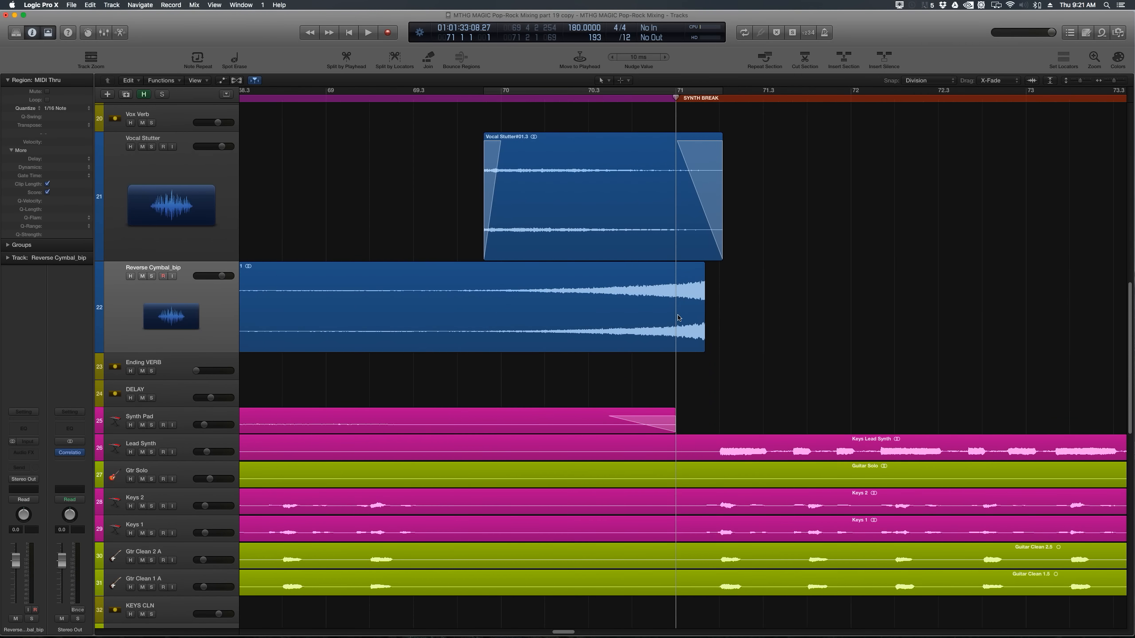
pyautogui.moveTo(678, 318); pyautogui.dragTo(663, 318)
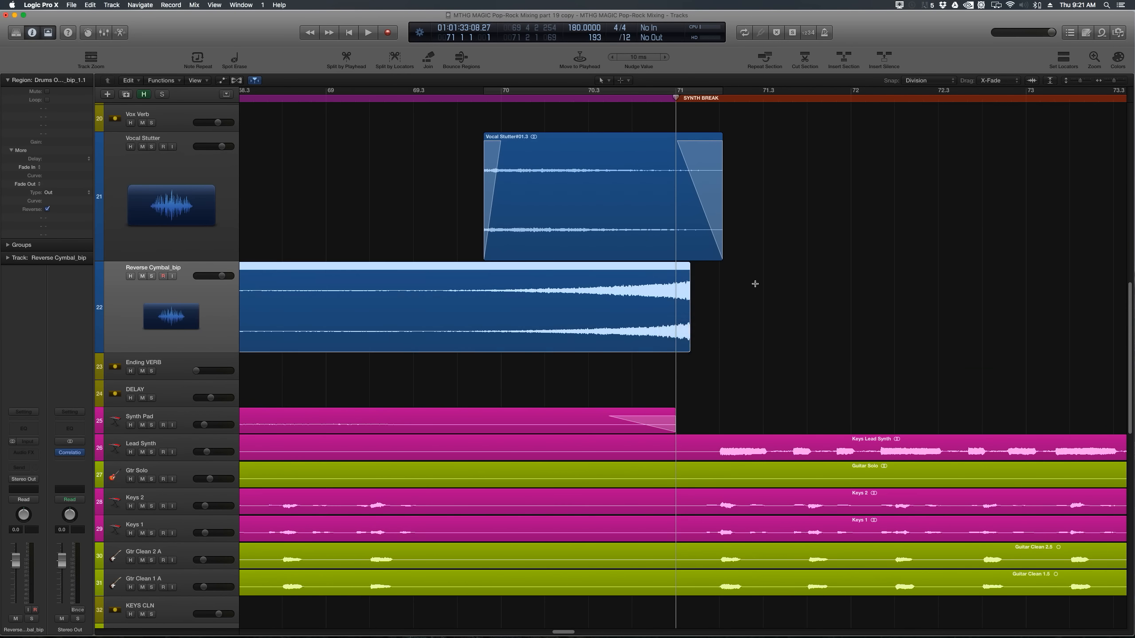
pyautogui.moveTo(755, 283); pyautogui.dragTo(676, 314)
pyautogui.press('Delete')
# With snapping off, extend the reversed cymbal's end slightly past bar 71 and add a short fade-out over the extension
pyautogui.press('super+Right')
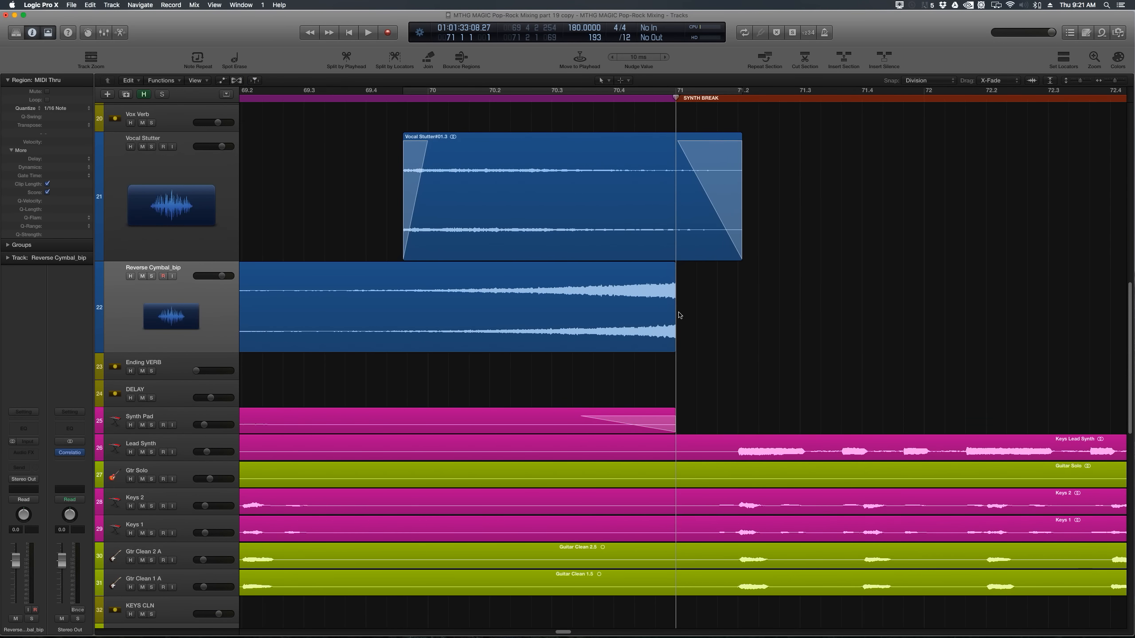
pyautogui.press('super+Right')
pyautogui.press('super+Right')
pyautogui.click(912, 81)
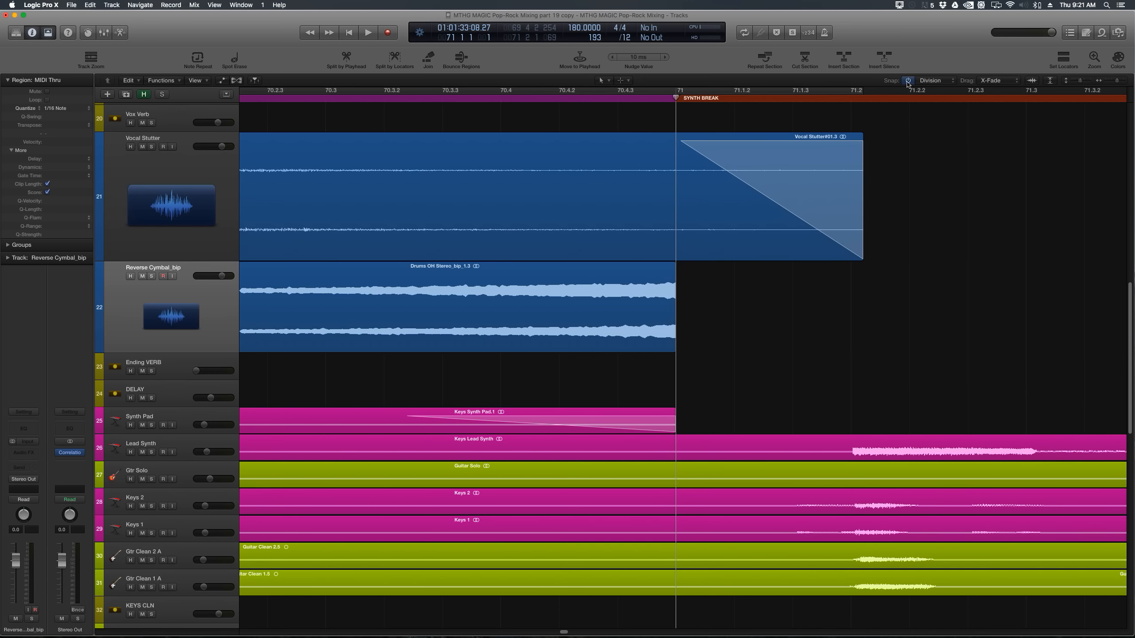
pyautogui.moveTo(674, 350); pyautogui.dragTo(699, 351)
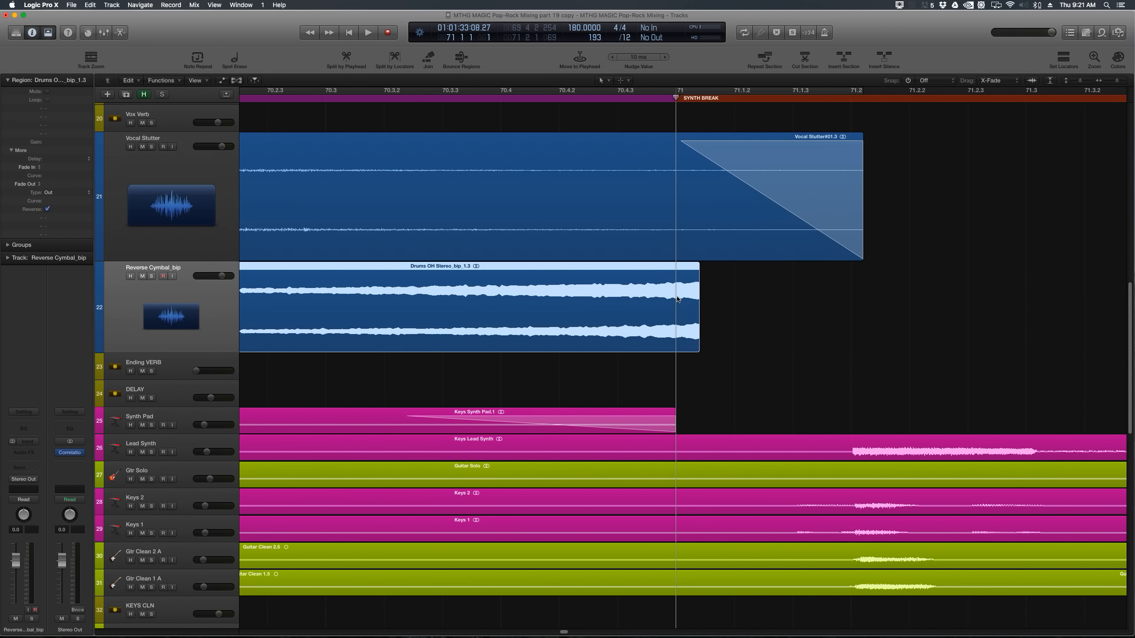
pyautogui.moveTo(677, 301); pyautogui.dragTo(699, 313)
pyautogui.click(798, 317)
# Solo the Vocal Stutter and Reverse Cymbal_bip tracks and play the transition from bar 68 beat 3
pyautogui.press('super+Left')
pyautogui.press('super+Left')
pyautogui.press('super+Left')
pyautogui.press('super+Left')
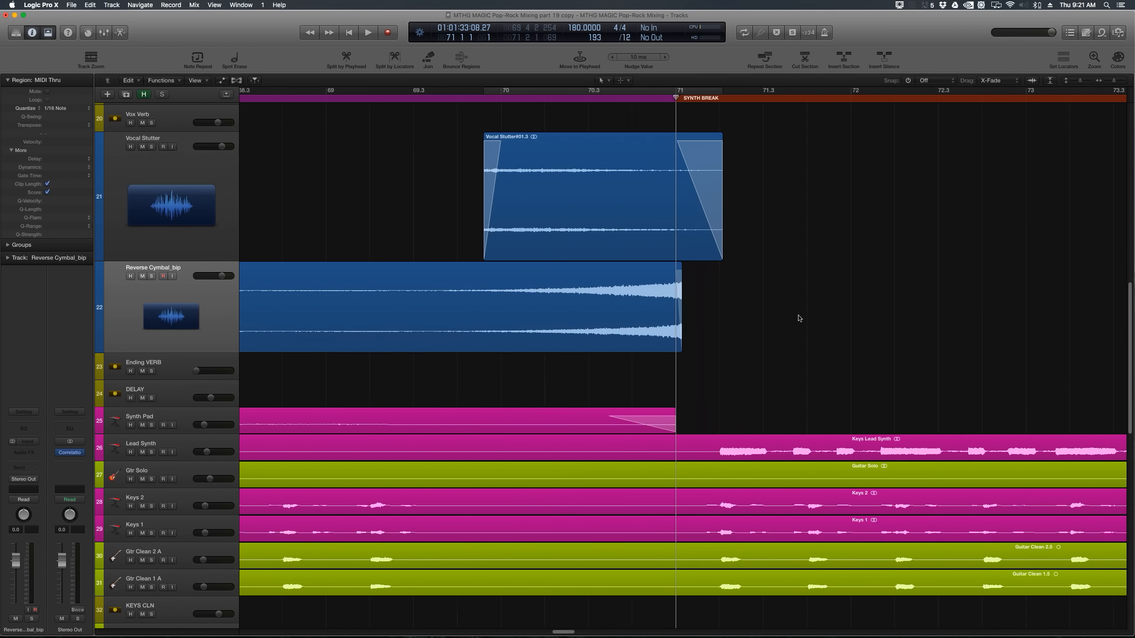
pyautogui.click(526, 96)
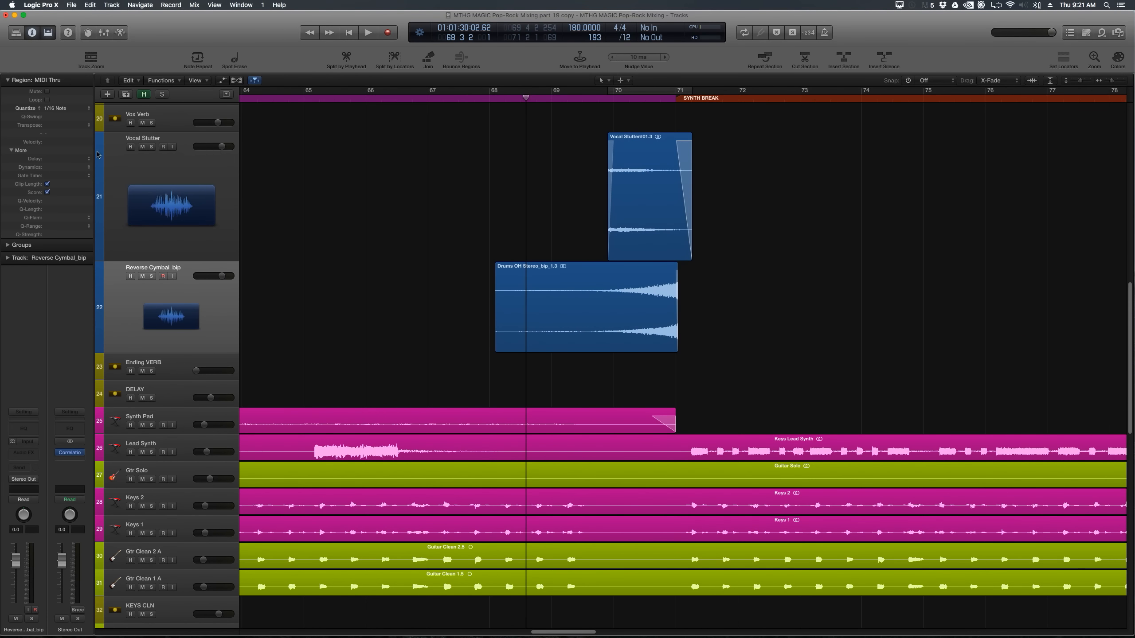
pyautogui.click(152, 147)
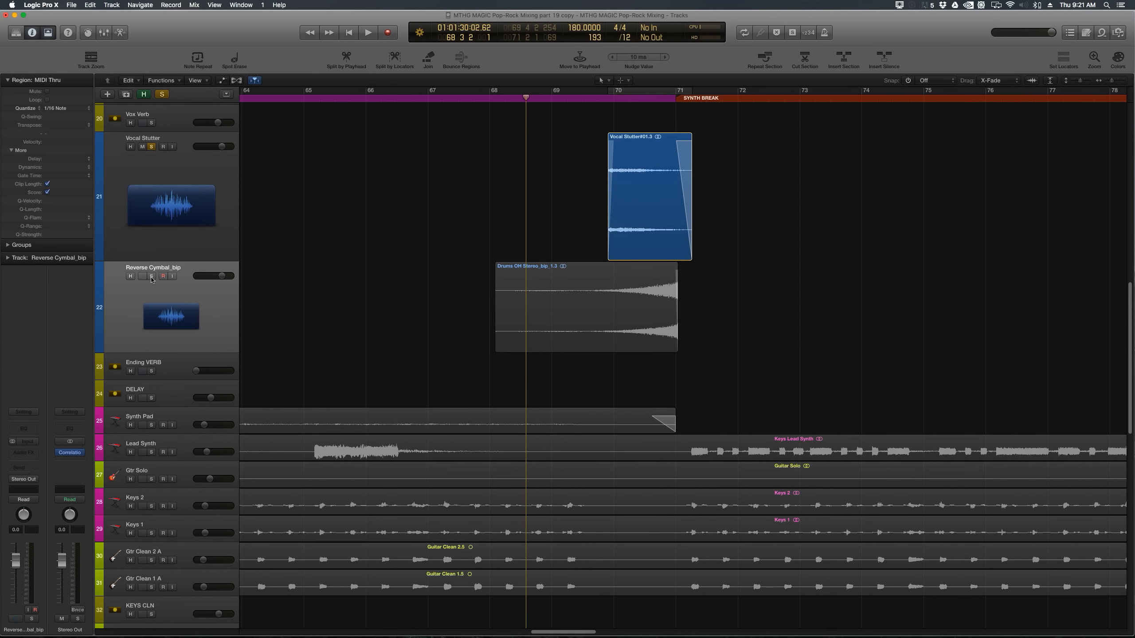
pyautogui.click(152, 276)
pyautogui.press('space')
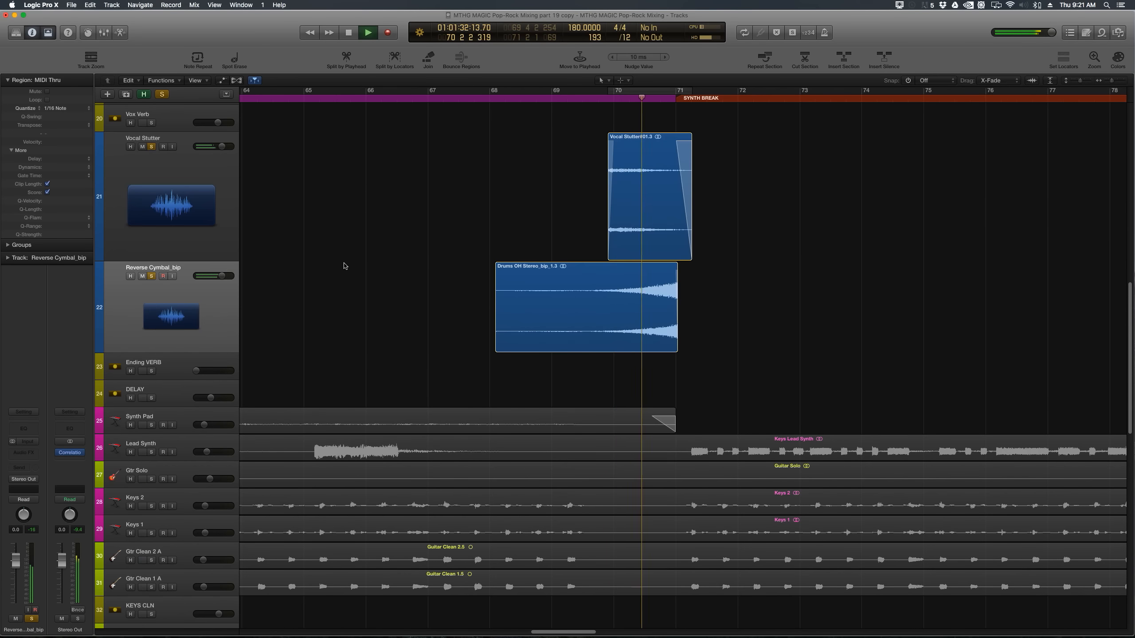
# Stop playback and lower the Reverse Cymbal_bip track's volume to -12.2 dB
pyautogui.press('space')
pyautogui.click(191, 327)
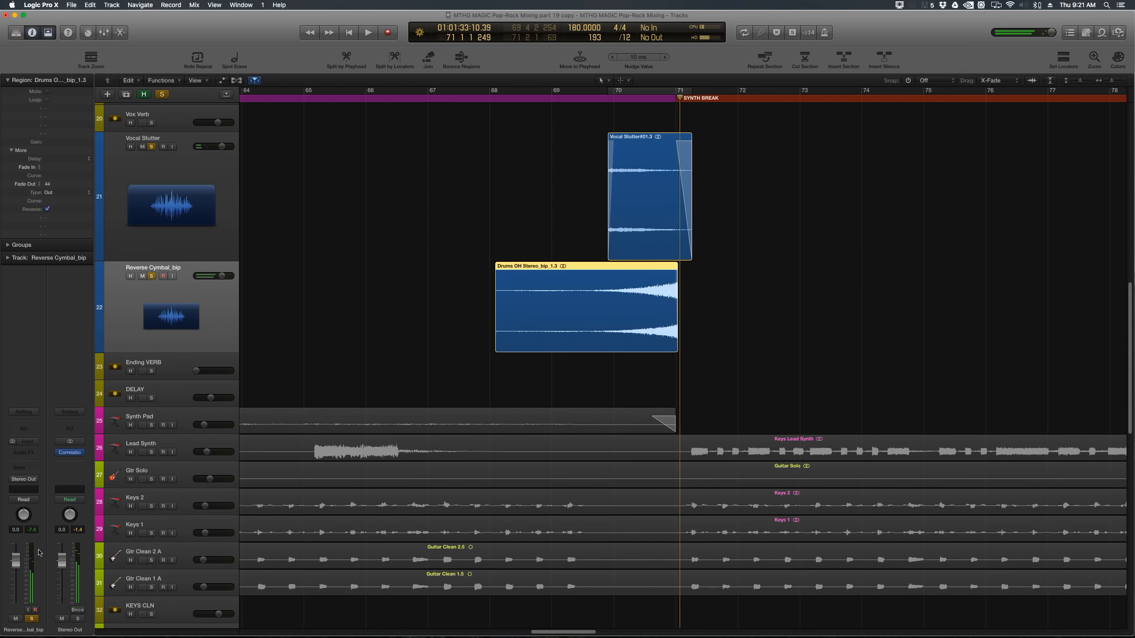
pyautogui.moveTo(12, 564); pyautogui.dragTo(24, 606)
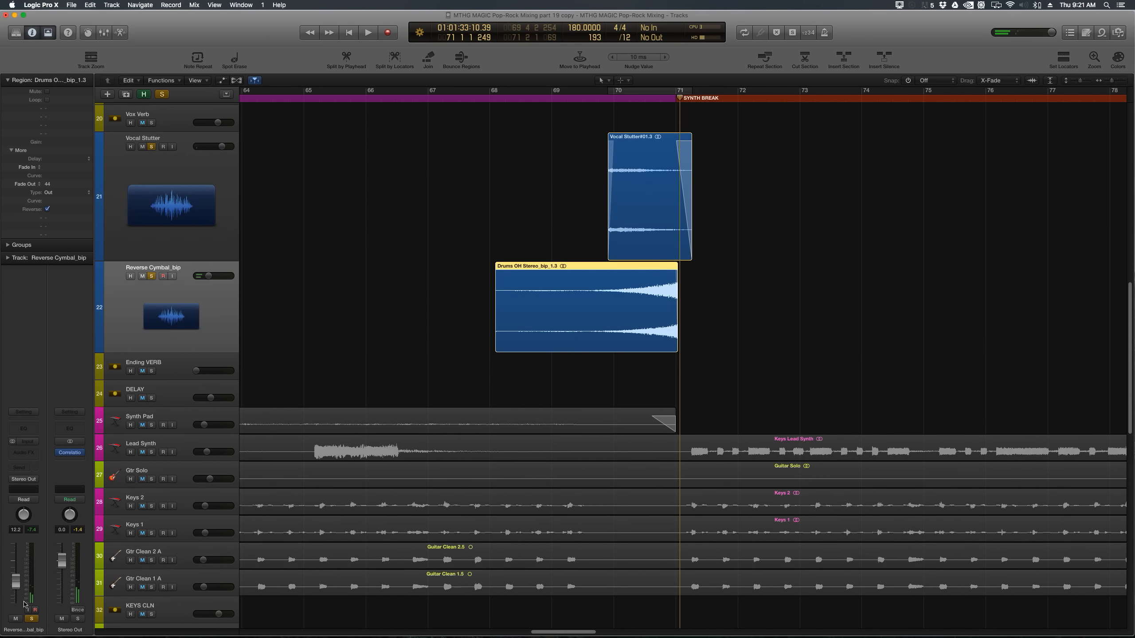
# Insert a stereo Channel EQ on the Reverse Cymbal_bip track and raise its low cut to 450 Hz
pyautogui.click(32, 453)
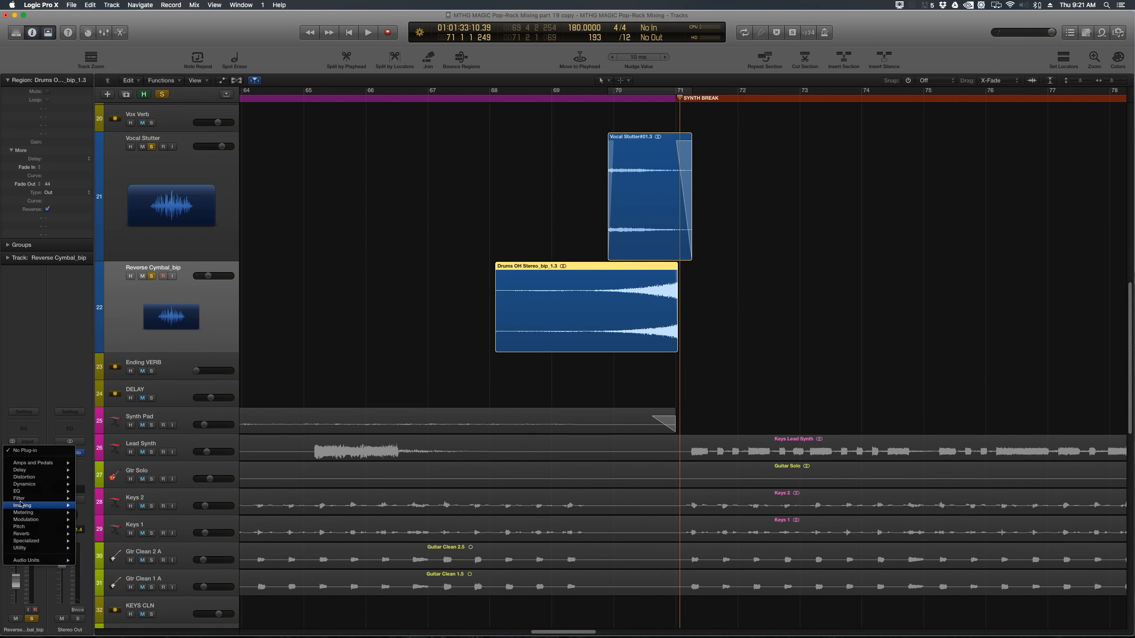
pyautogui.moveTo(22, 494)
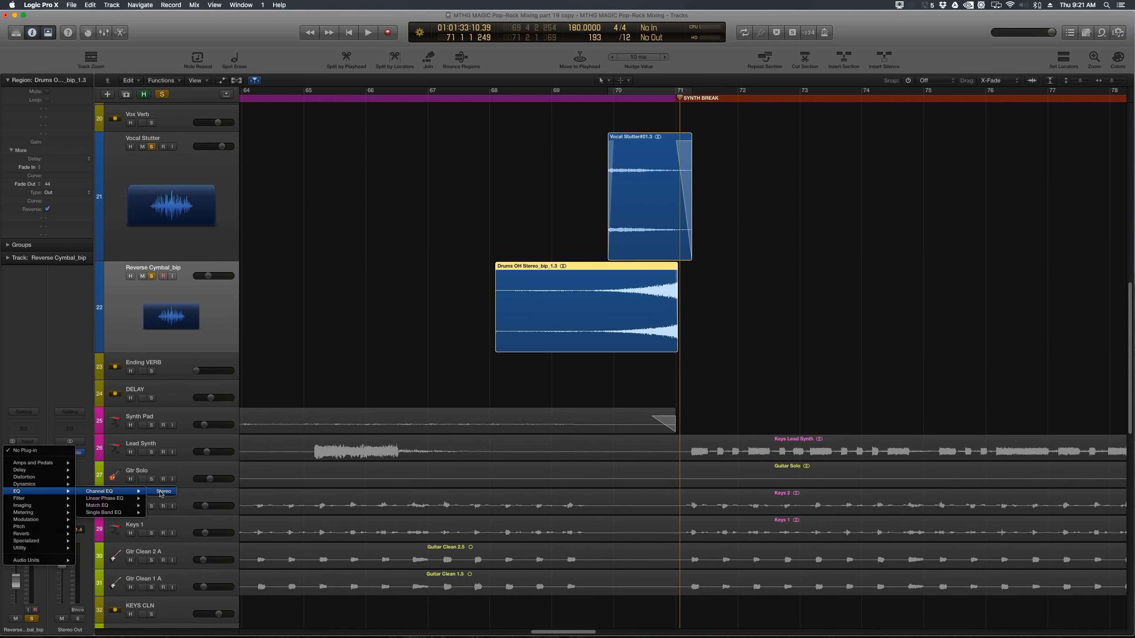
pyautogui.click(164, 491)
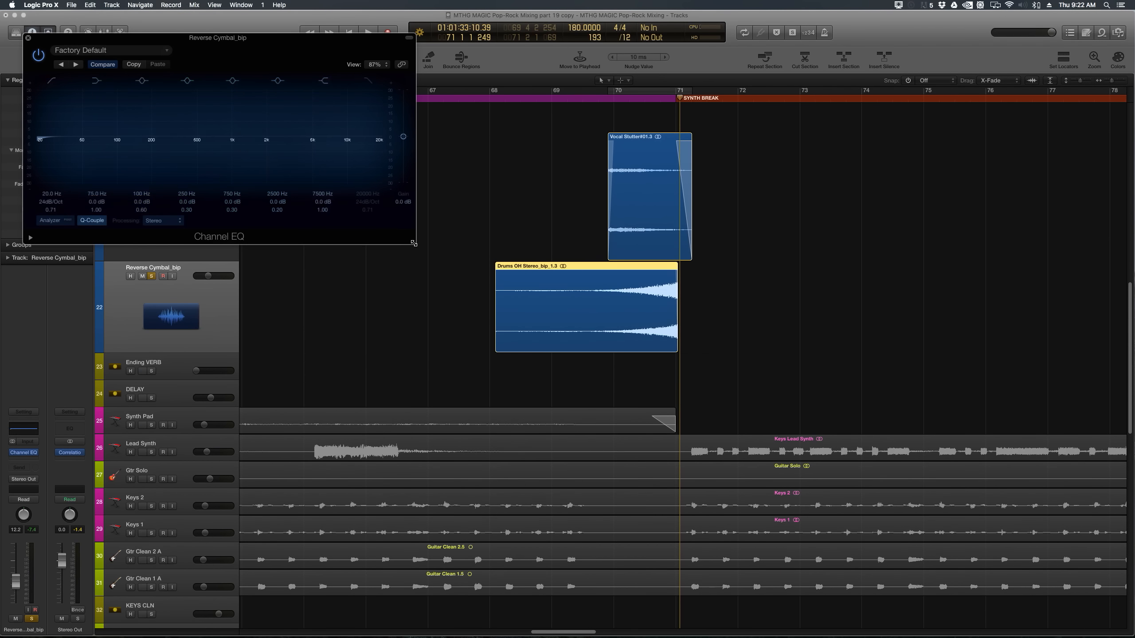
pyautogui.moveTo(546, 330); pyautogui.dragTo(547, 330)
pyautogui.moveTo(49, 175); pyautogui.dragTo(284, 178)
# Enable cycle playback, audition the filtered reverse cymbal with the vocal stutter, and close the EQ
pyautogui.press('c')
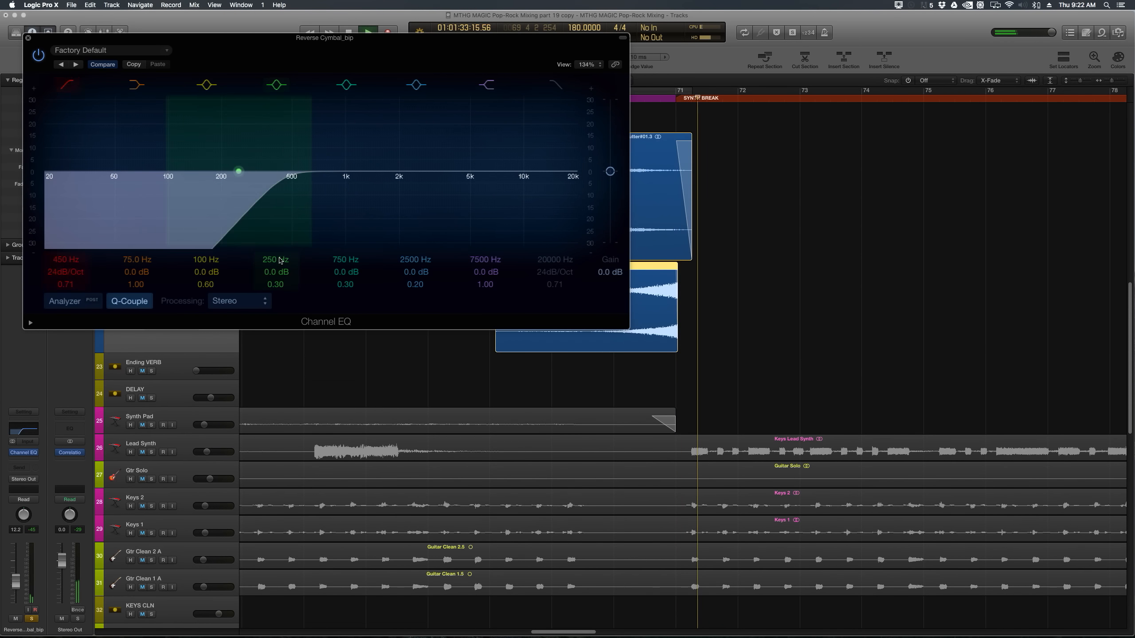
pyautogui.press('space')
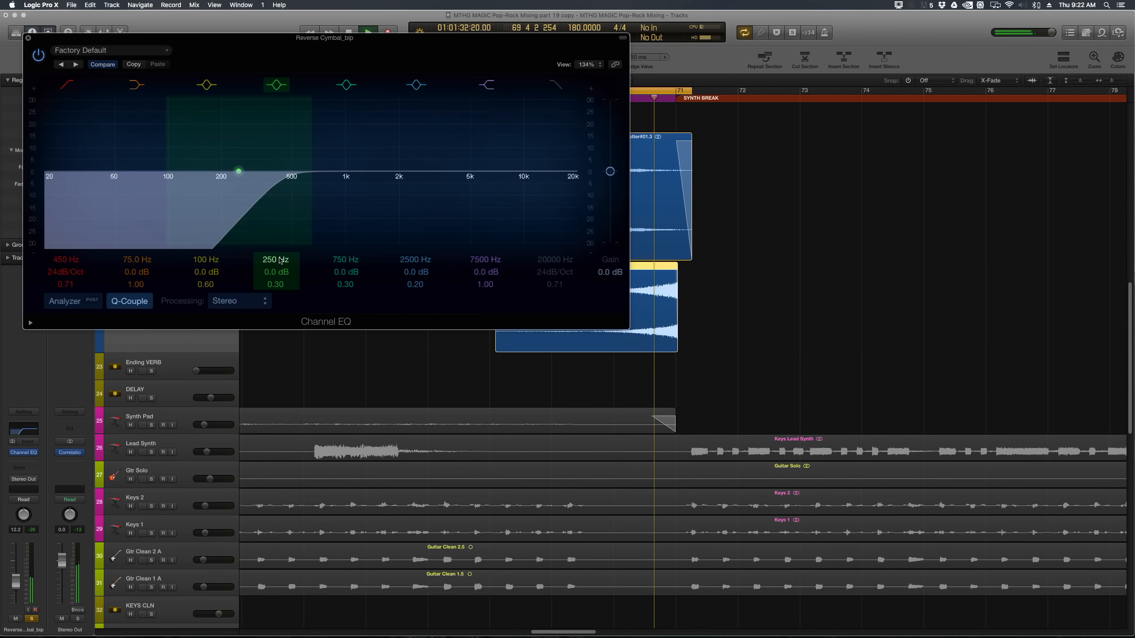
pyautogui.press('space')
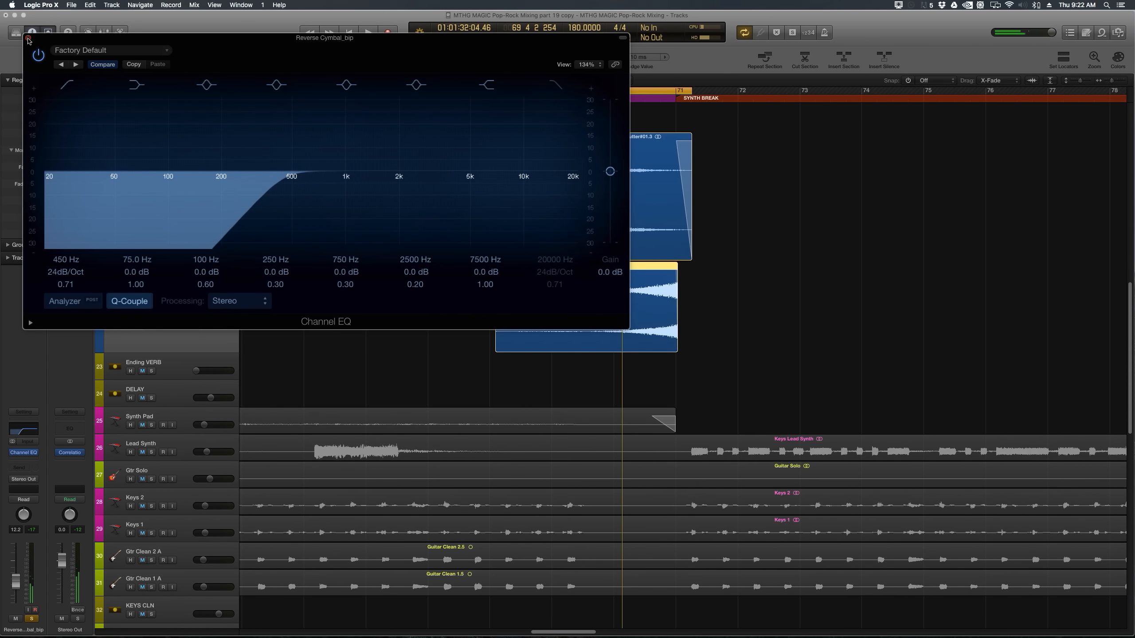
pyautogui.click(27, 40)
# Trim the reversed cymbal's start to about midway through bar 69 and add a fade-in spanning most of the region
pyautogui.moveTo(495, 348); pyautogui.dragTo(577, 348)
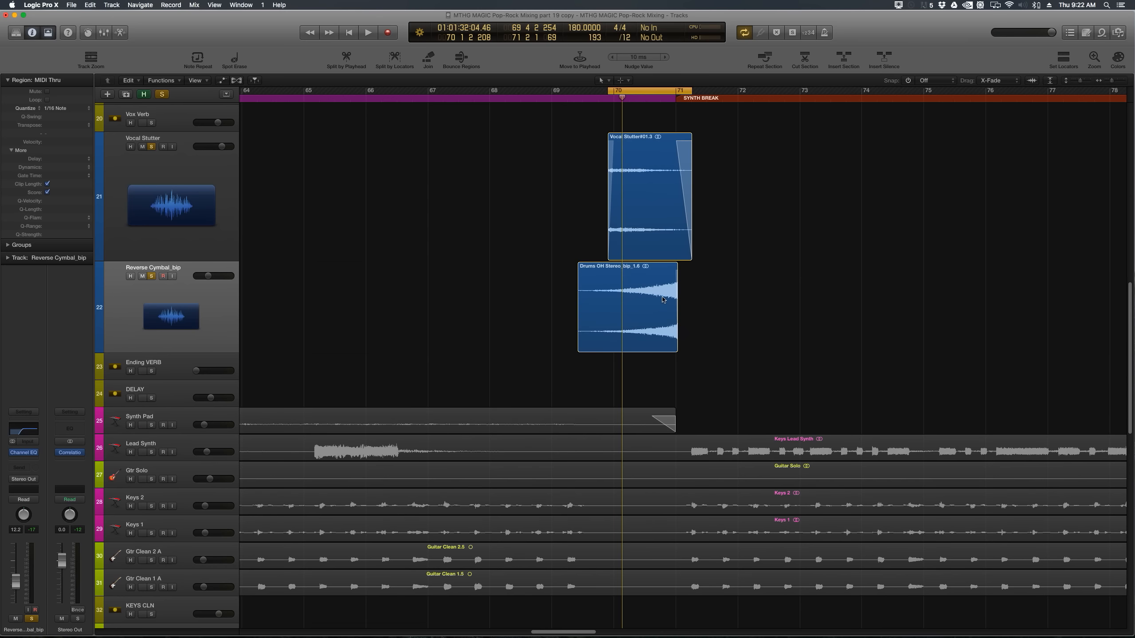
pyautogui.moveTo(663, 300); pyautogui.dragTo(550, 293)
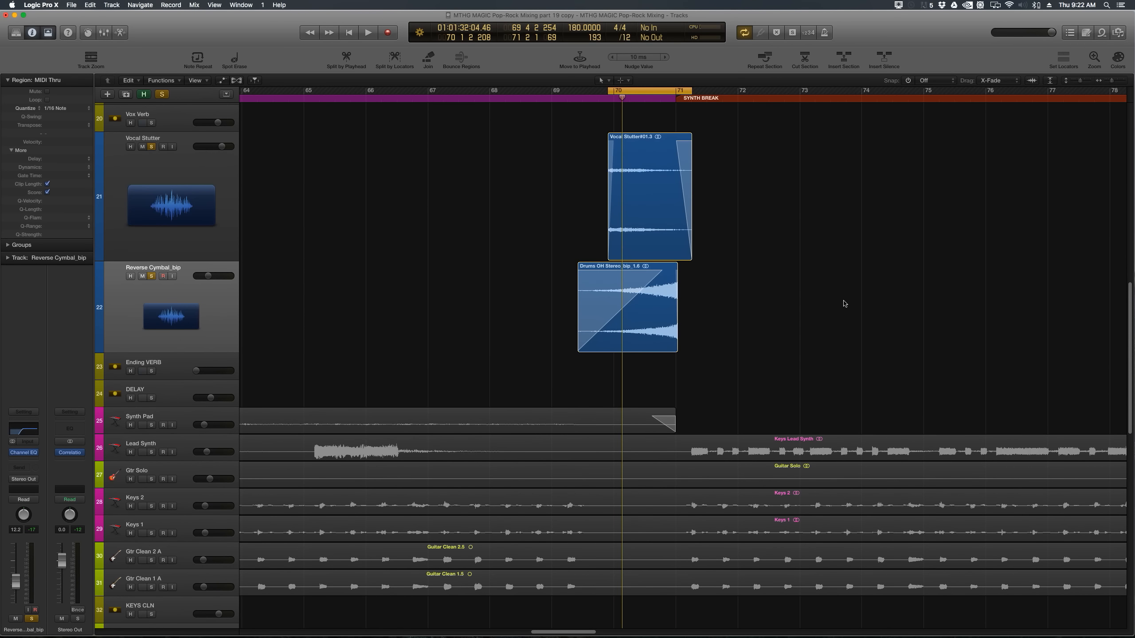
# Set the cycle range to span both the vocal stutter and reversed cymbal regions, and play the loop
pyautogui.moveTo(755, 253); pyautogui.dragTo(670, 285)
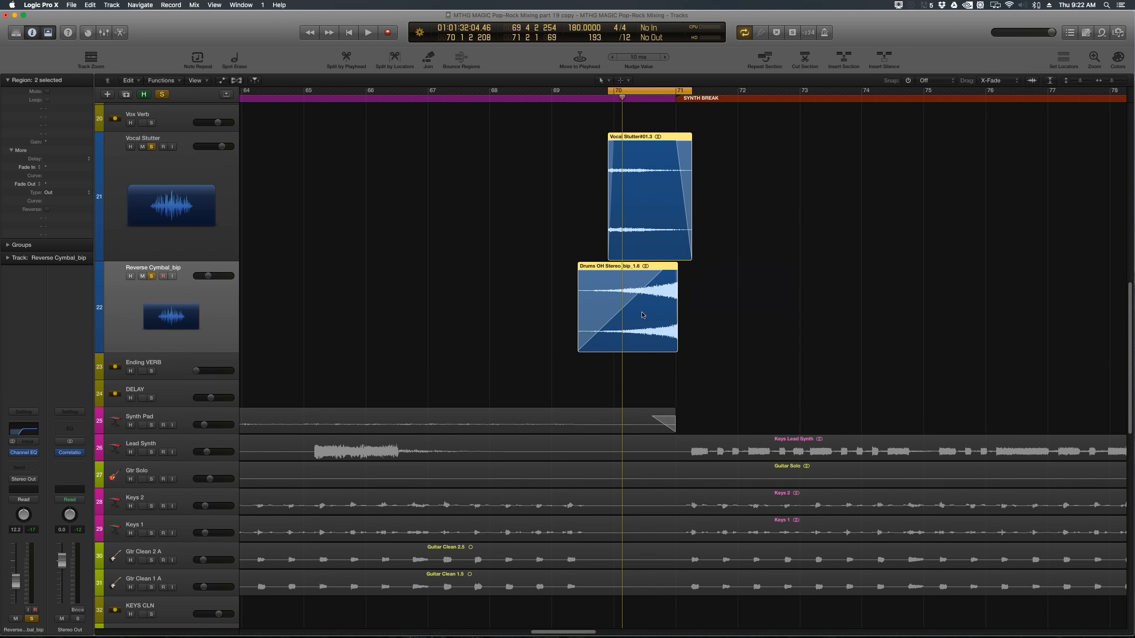
pyautogui.click(1063, 58)
pyautogui.press('space')
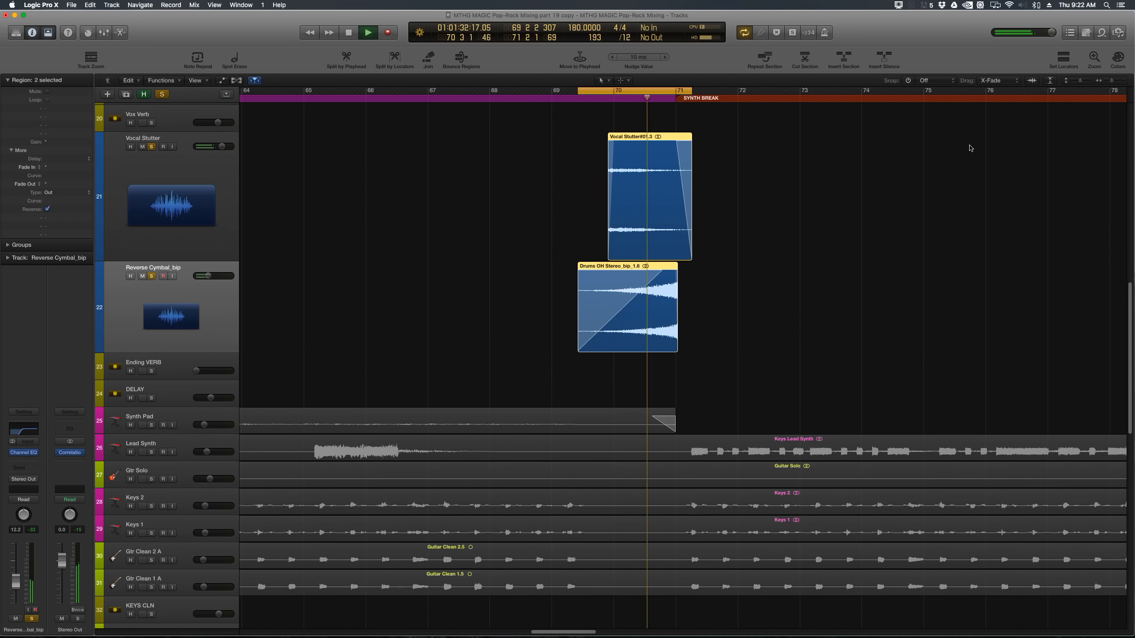
# Set the Vocal Stutter region's gain to +12.0 dB and play the loop
pyautogui.click(155, 184)
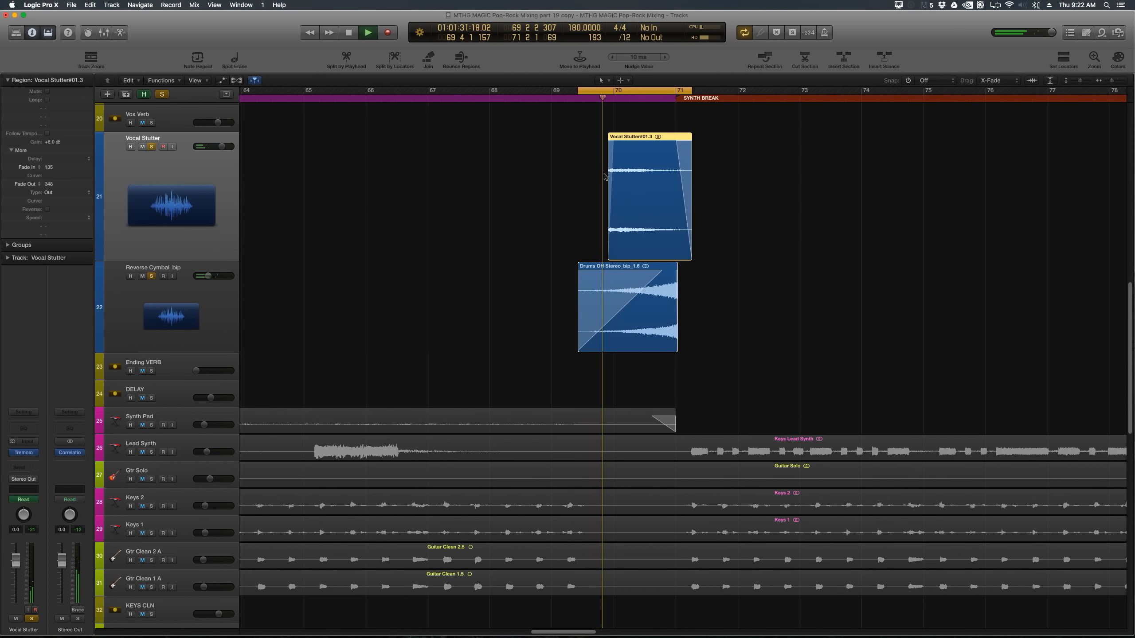
pyautogui.press('space')
pyautogui.click(562, 187)
pyautogui.scroll(3, 576, 166)
pyautogui.click(647, 292)
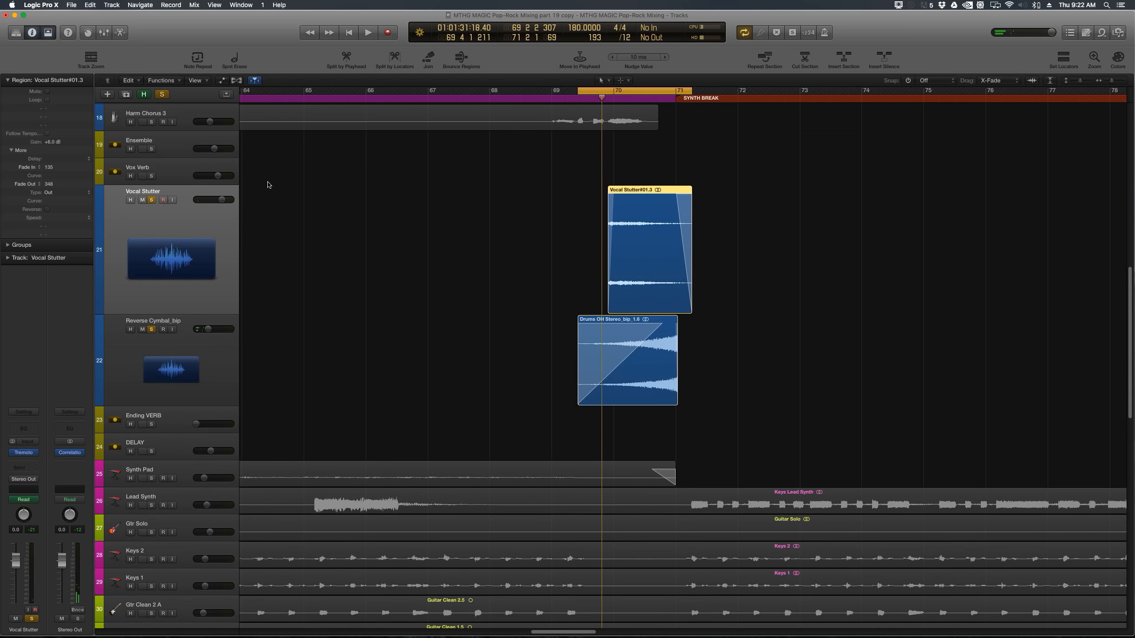
pyautogui.moveTo(49, 145); pyautogui.dragTo(50, 129)
pyautogui.press('space')
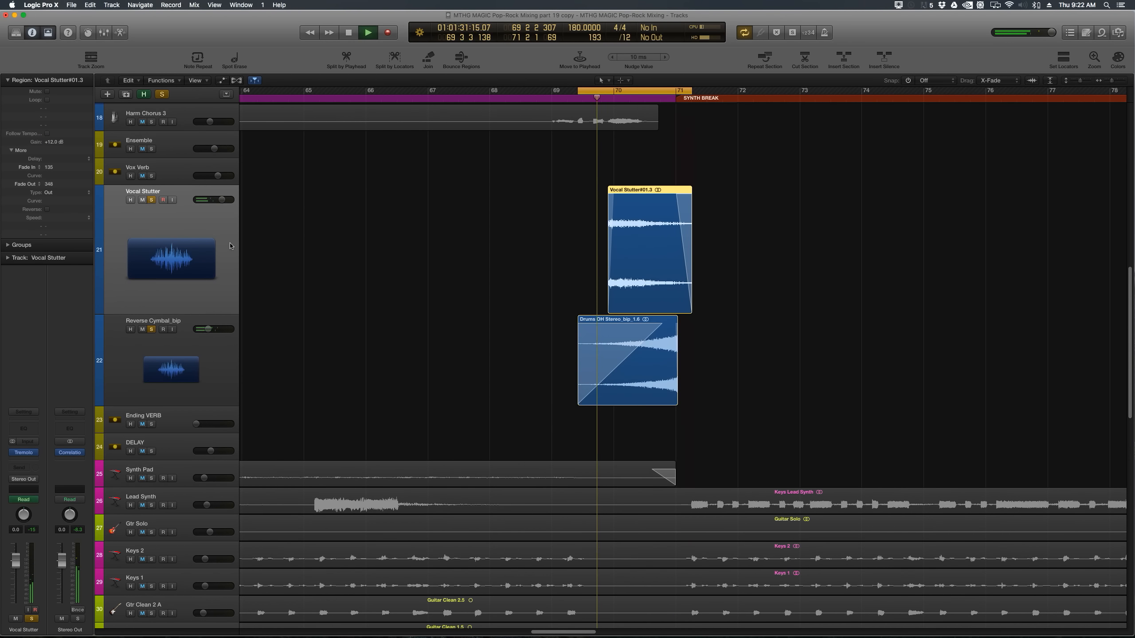
# Shape the Vocal Stutter region's volume automation to rise from about -3.6 dB at its start to +3.9 dB at bar 71, auditioning the result
pyautogui.press('a')
pyautogui.press('space')
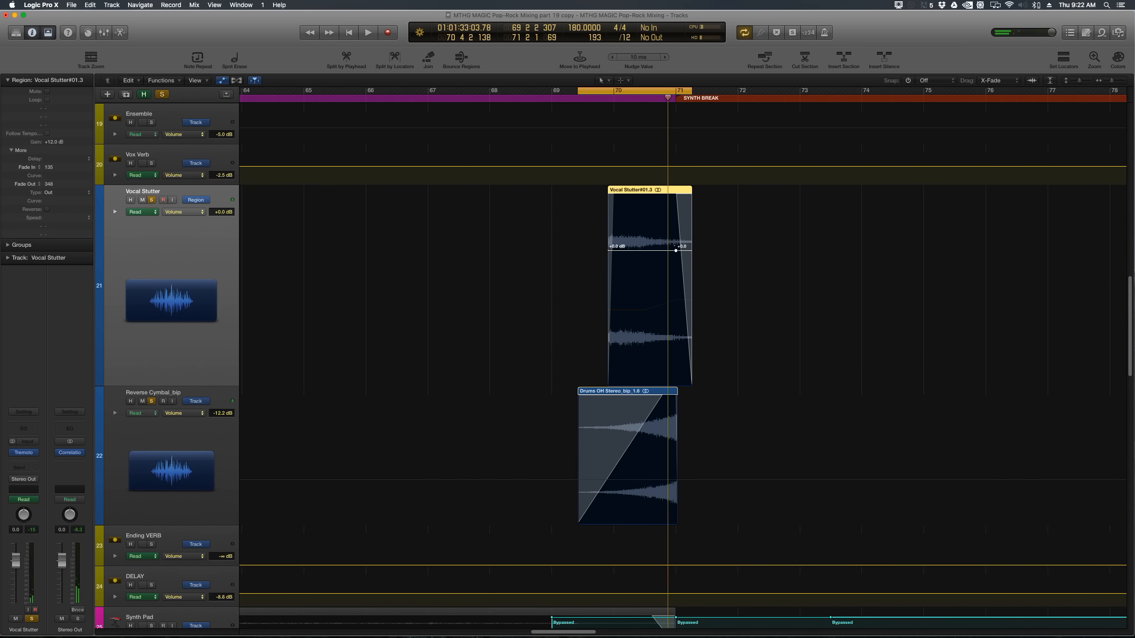
pyautogui.moveTo(675, 250); pyautogui.dragTo(675, 218)
pyautogui.press('space')
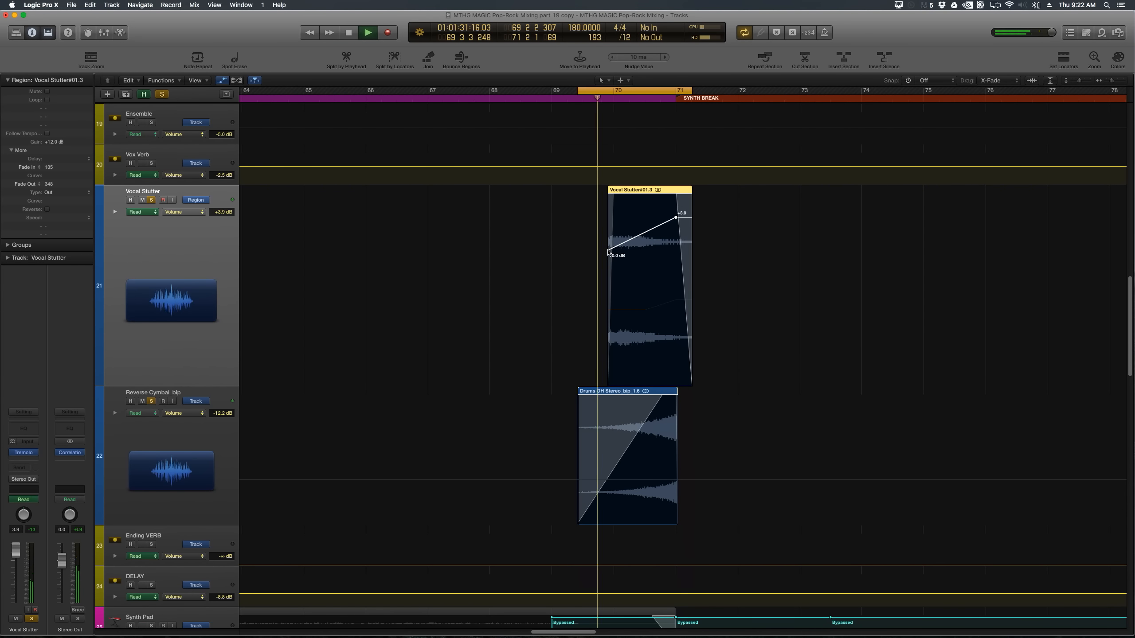
pyautogui.moveTo(609, 253); pyautogui.dragTo(603, 277)
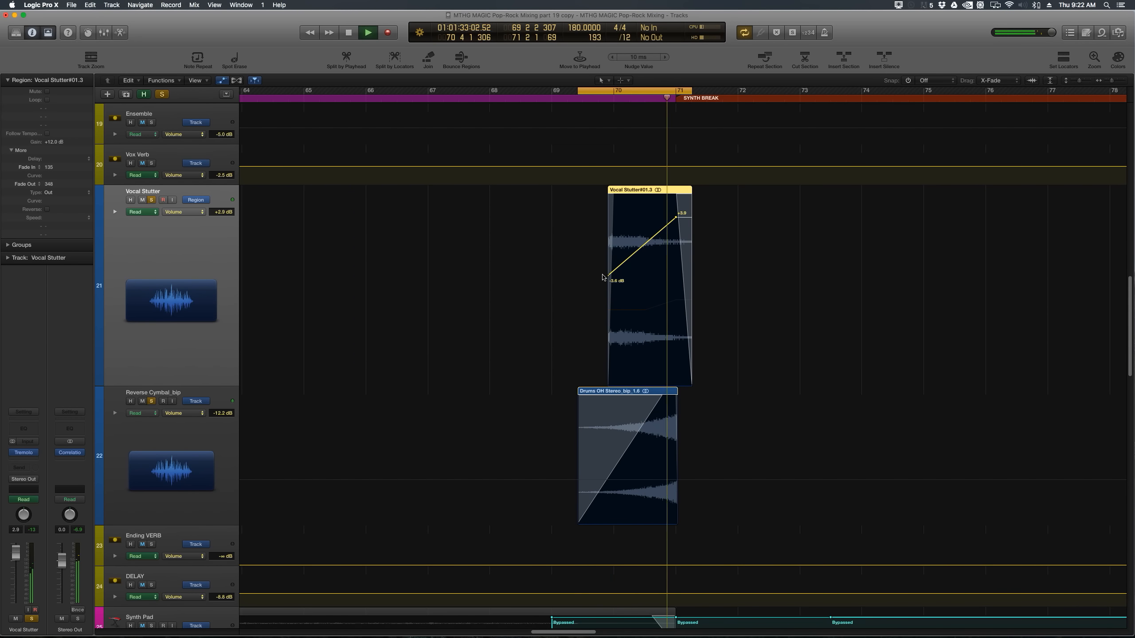
pyautogui.press('space')
pyautogui.press('a')
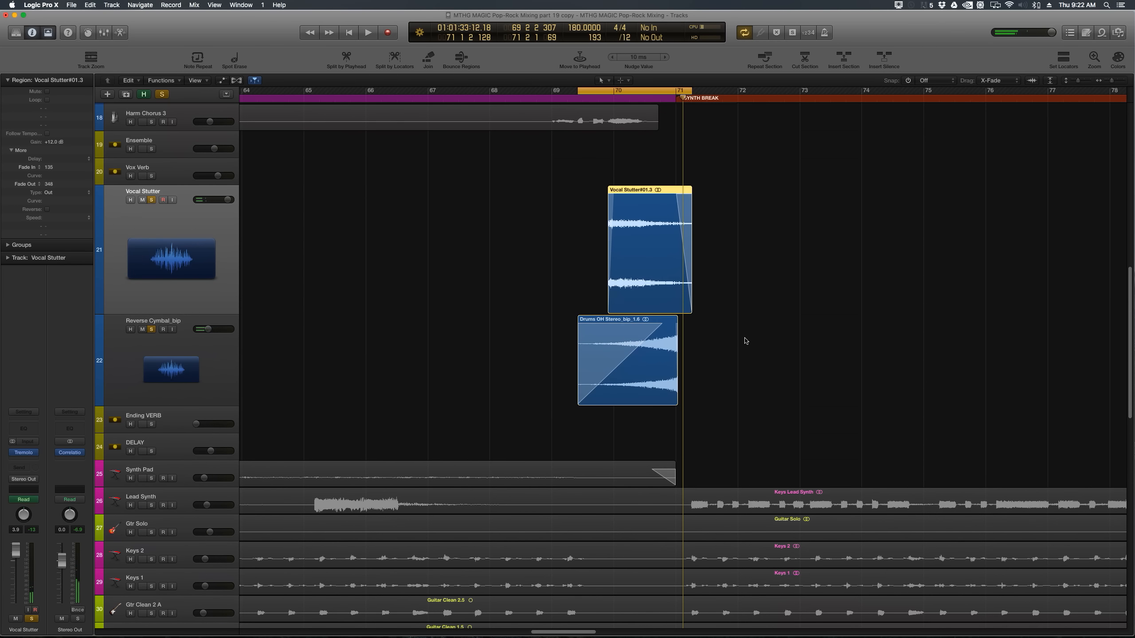
# Insert a stereo Space Designer reverb after the EQ on the Reverse Cymbal_bip track and enlarge its window
pyautogui.click(745, 341)
pyautogui.click(615, 387)
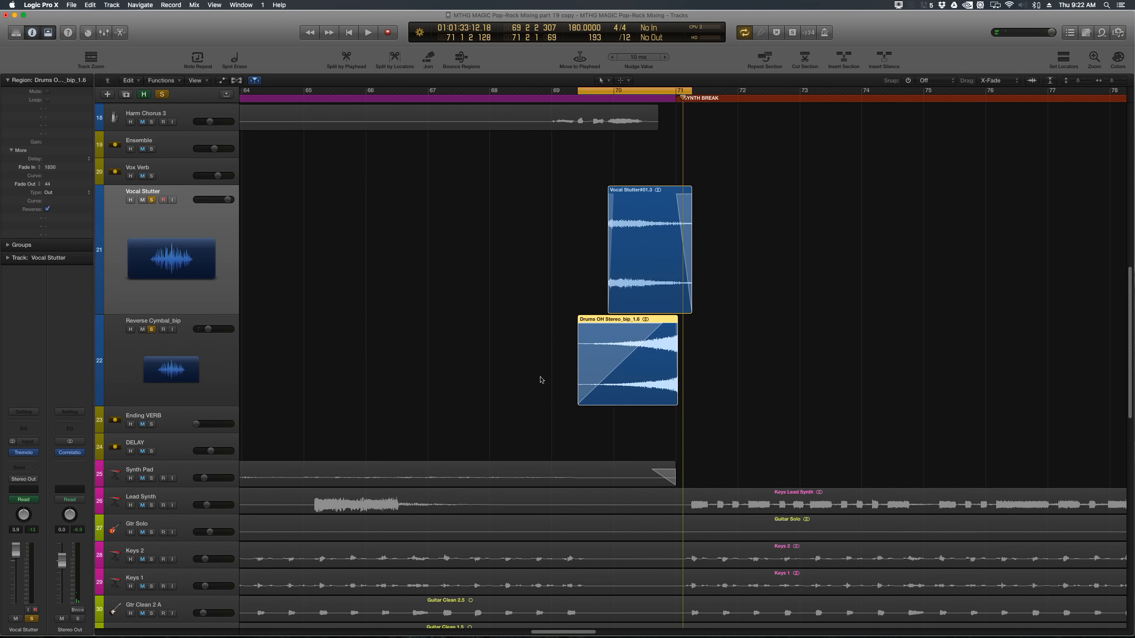
pyautogui.click(200, 378)
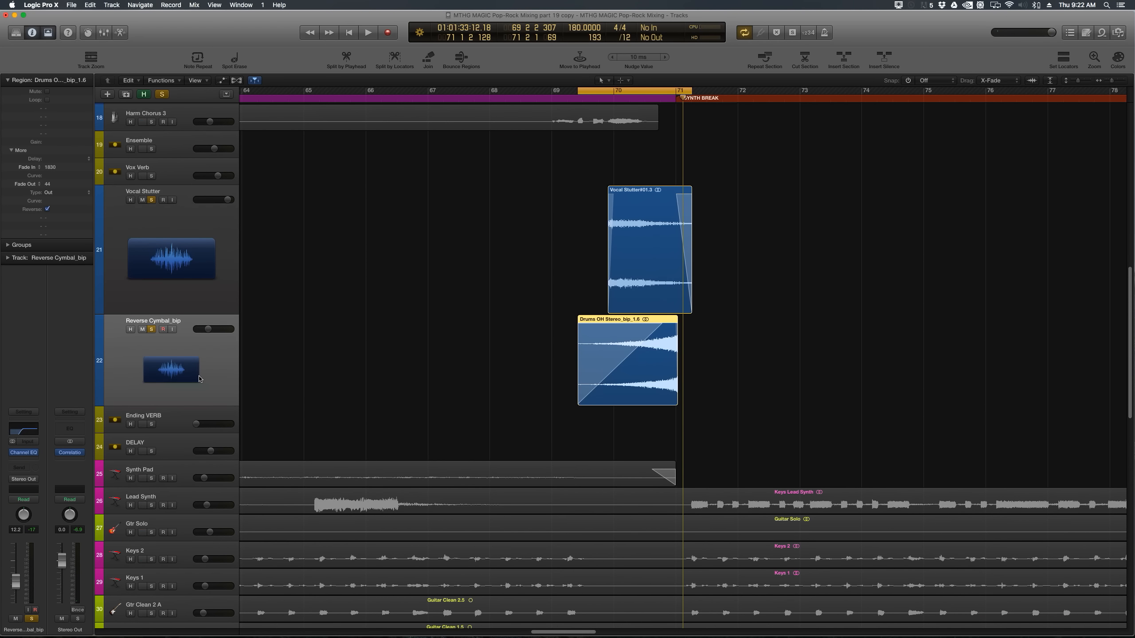
pyautogui.click(23, 461)
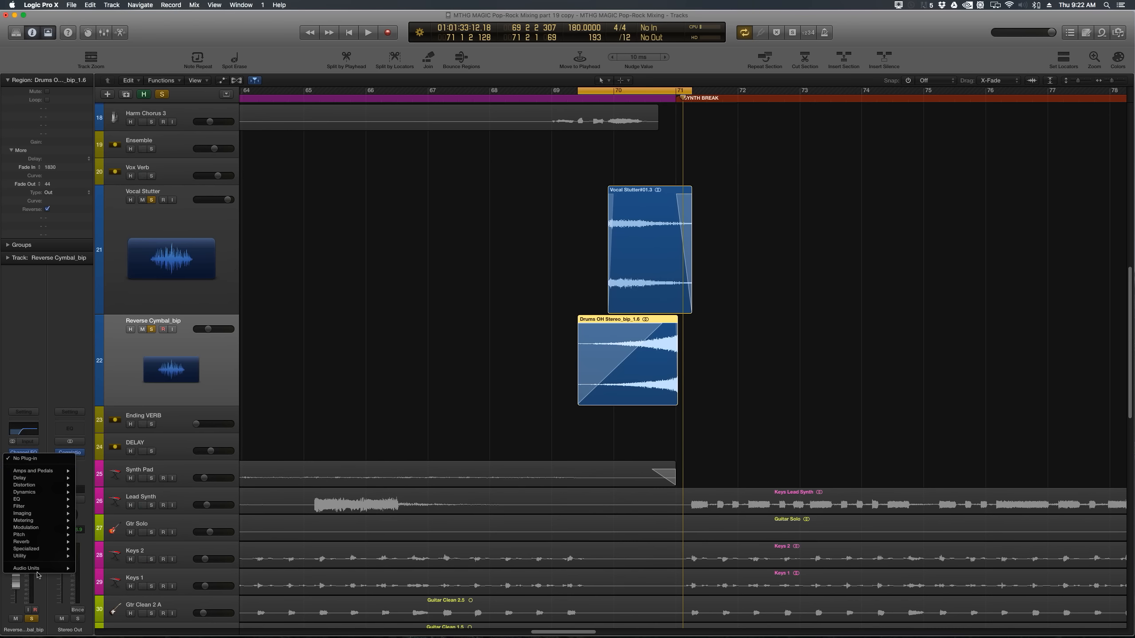
pyautogui.moveTo(72, 542)
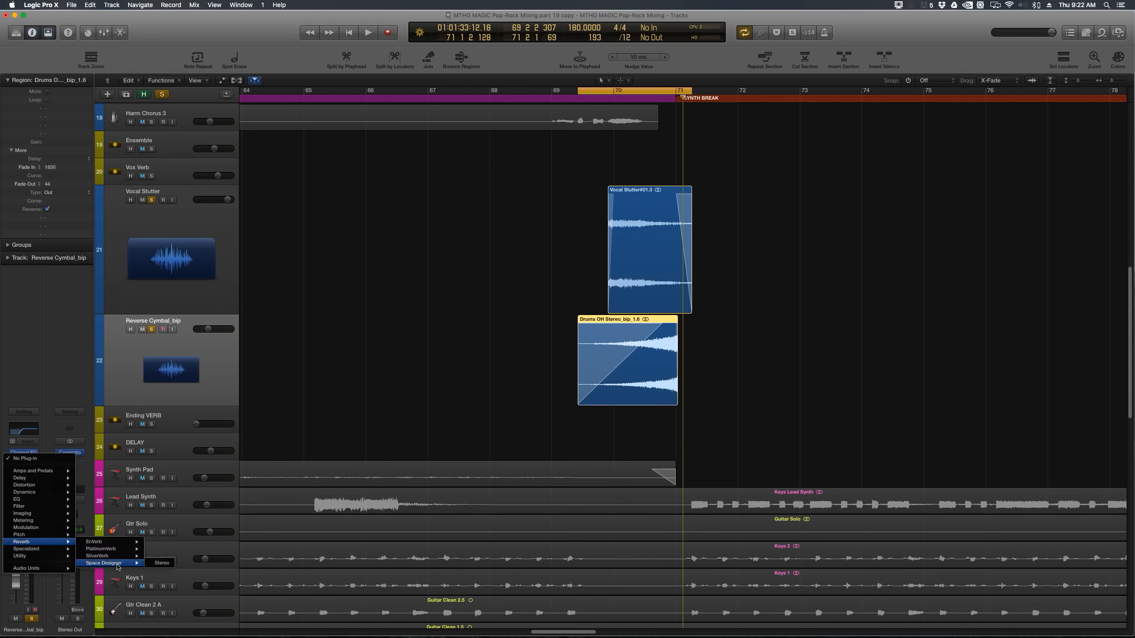
pyautogui.click(161, 566)
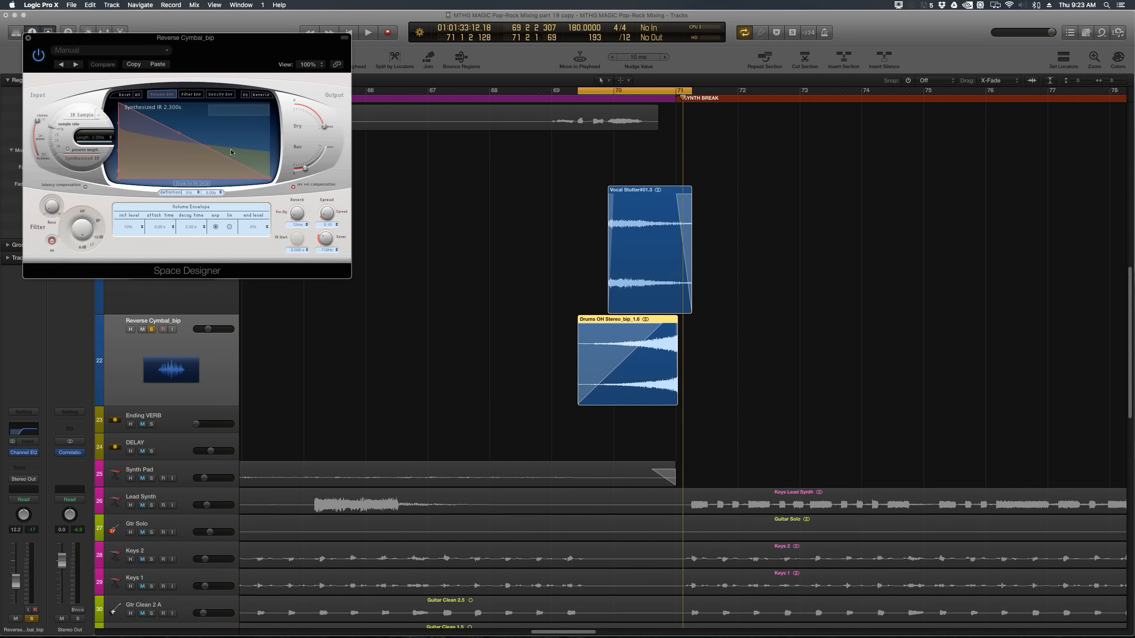
pyautogui.moveTo(349, 280); pyautogui.dragTo(582, 413)
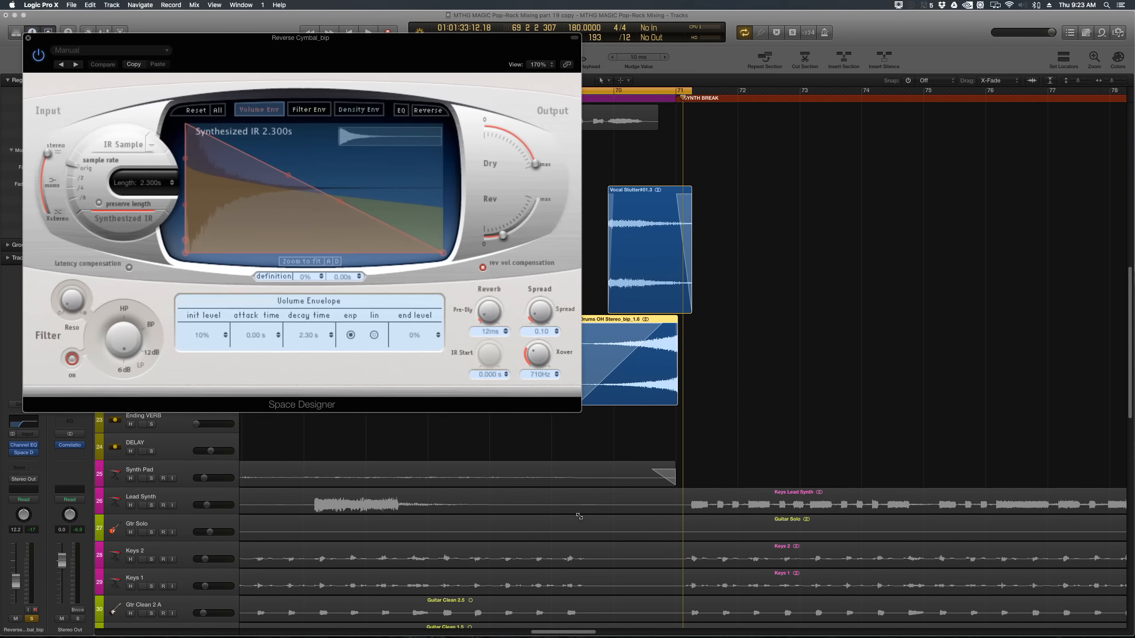
# Load the 04.4s Big Plate preset in Space Designer, raise its reverb output level, and audition the loop before closing the plug-in
pyautogui.click(149, 54)
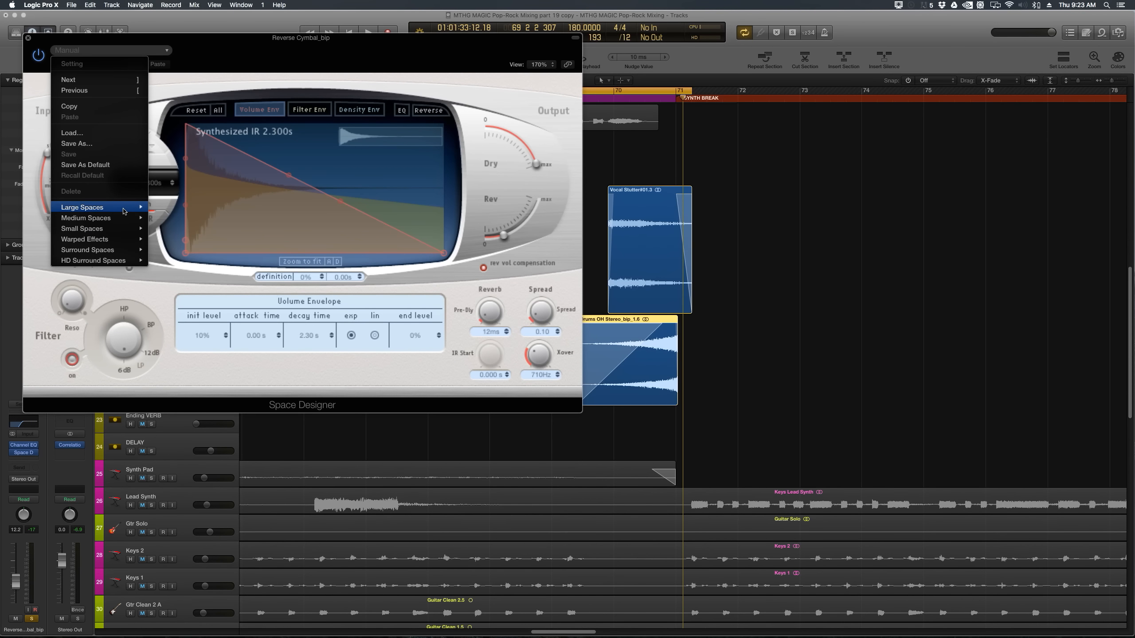
pyautogui.moveTo(125, 210)
pyautogui.moveTo(196, 228)
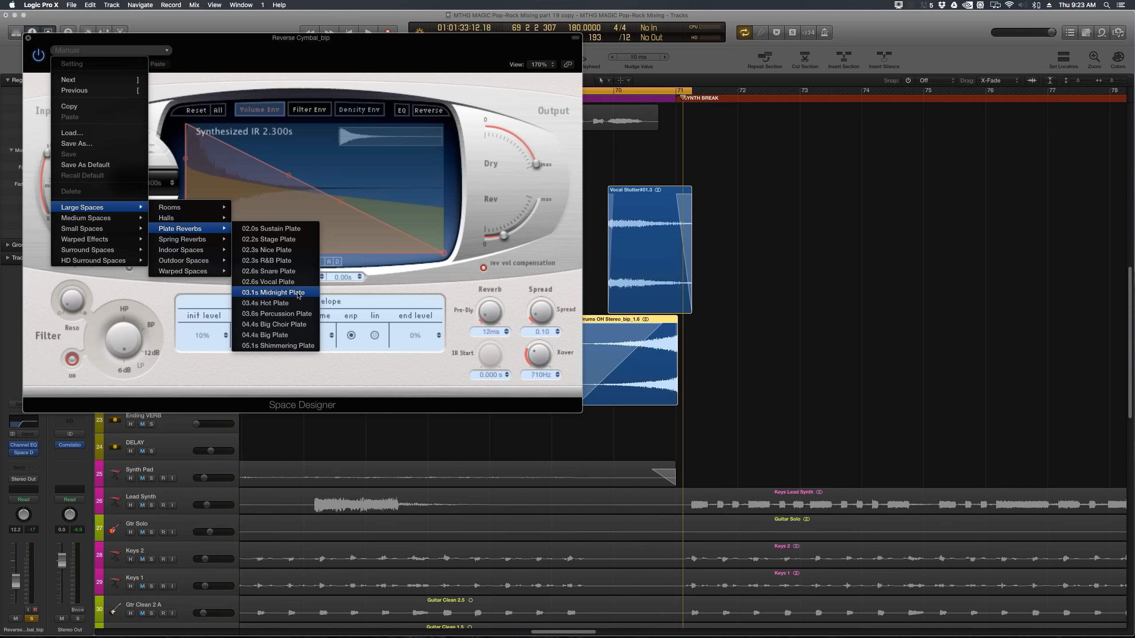
pyautogui.click(636, 265)
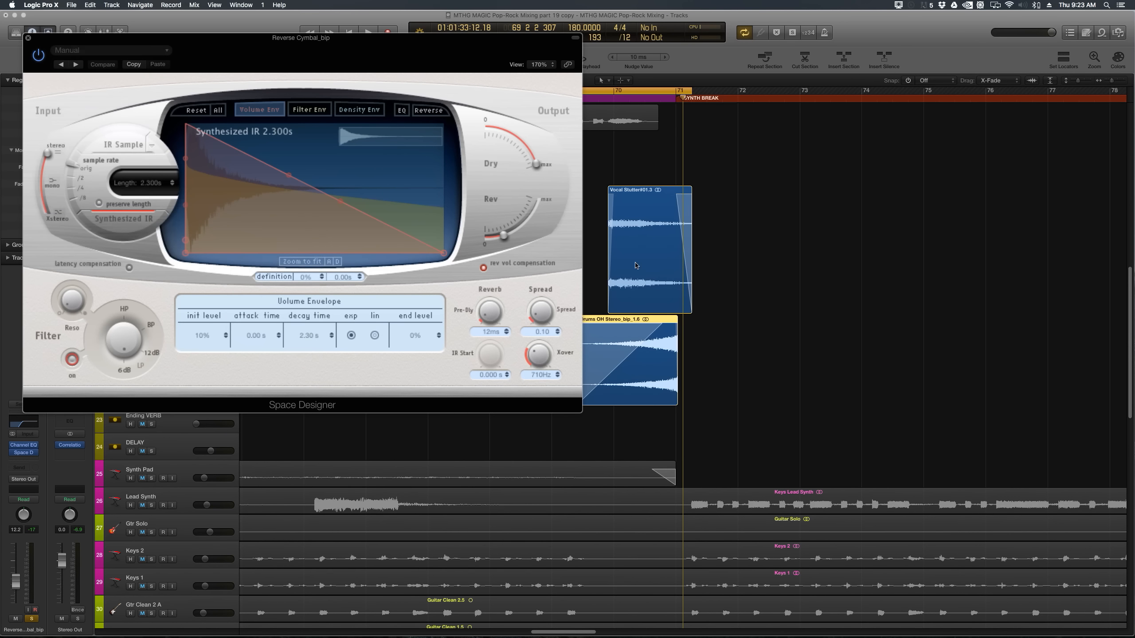
pyautogui.moveTo(520, 230); pyautogui.dragTo(528, 219)
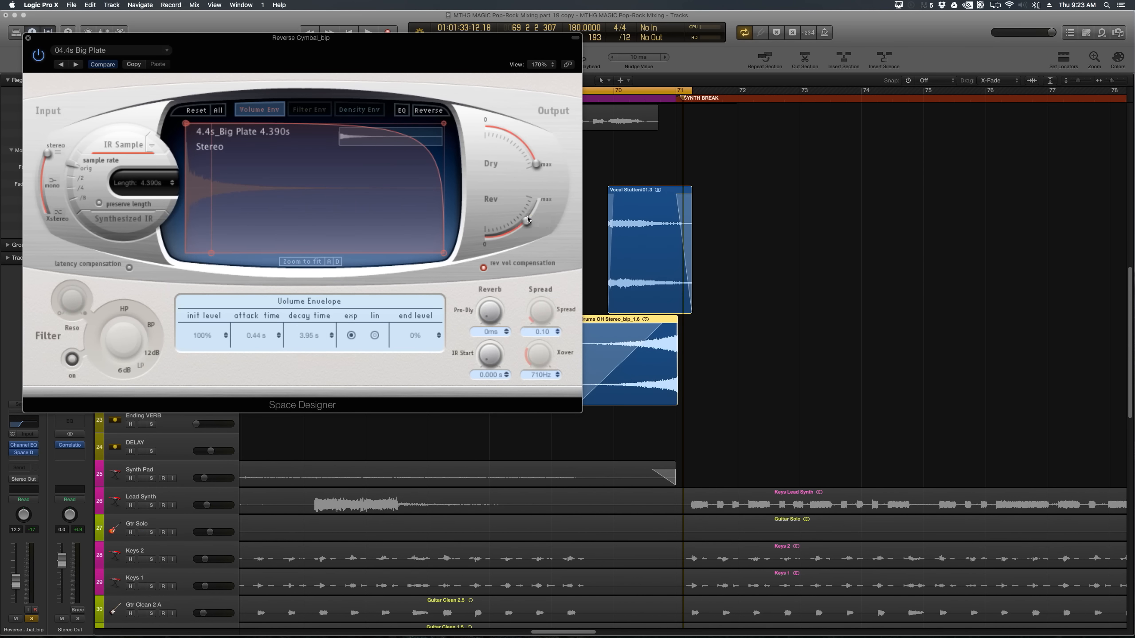
pyautogui.press('space')
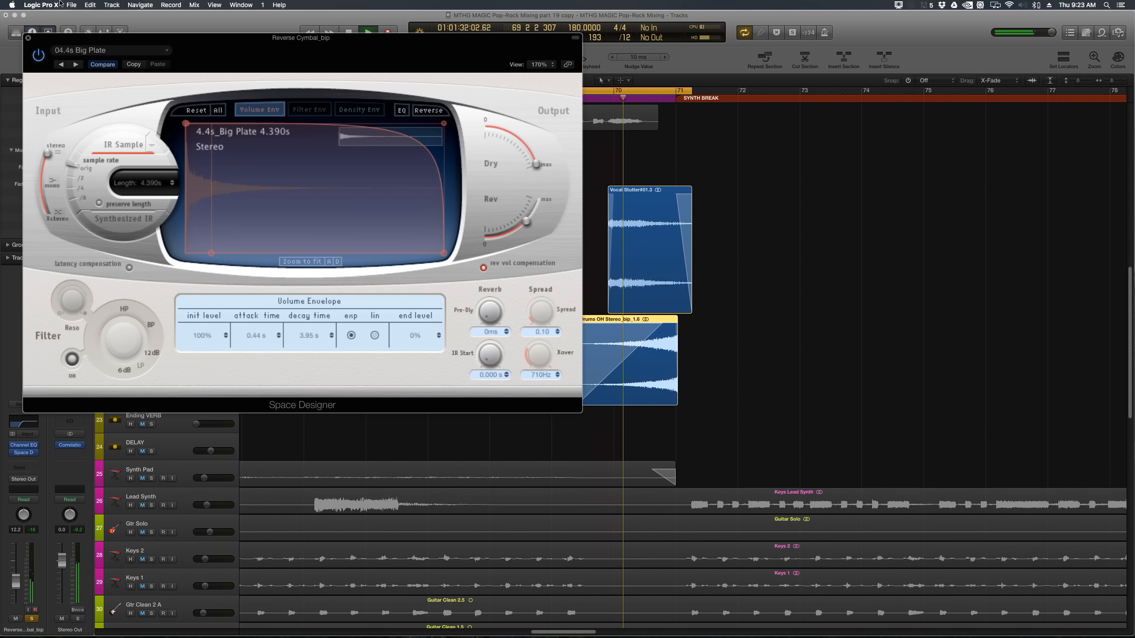
pyautogui.press('space')
pyautogui.click(27, 37)
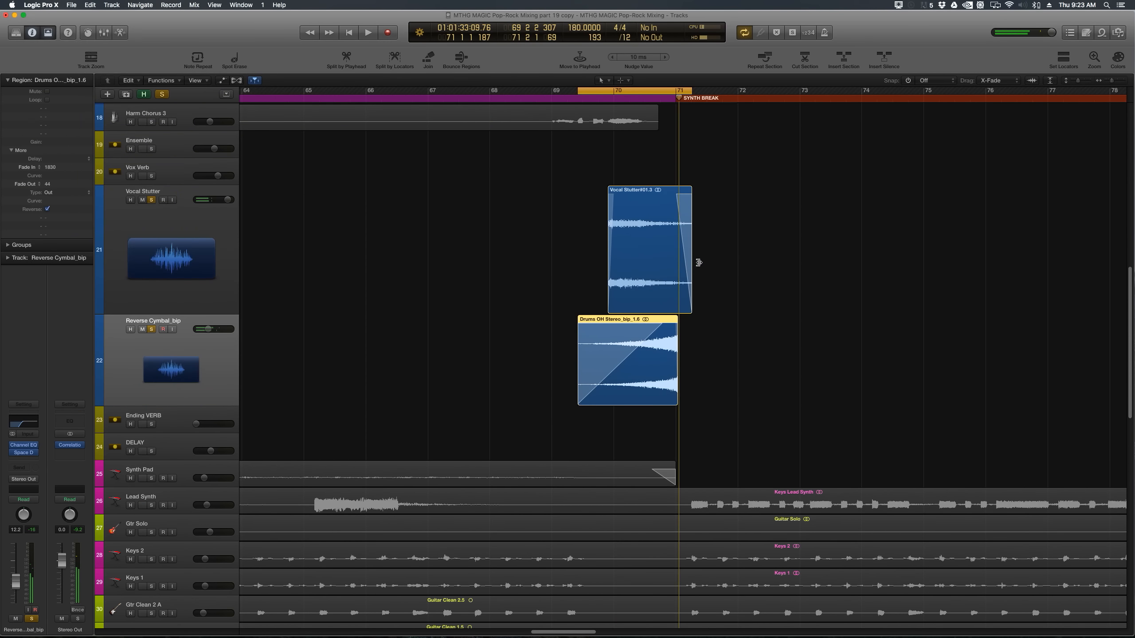
# Turn off cycle playback and unsolo the Vocal Stutter and Reverse Cymbal_bip tracks
pyautogui.click(733, 269)
pyautogui.press('c')
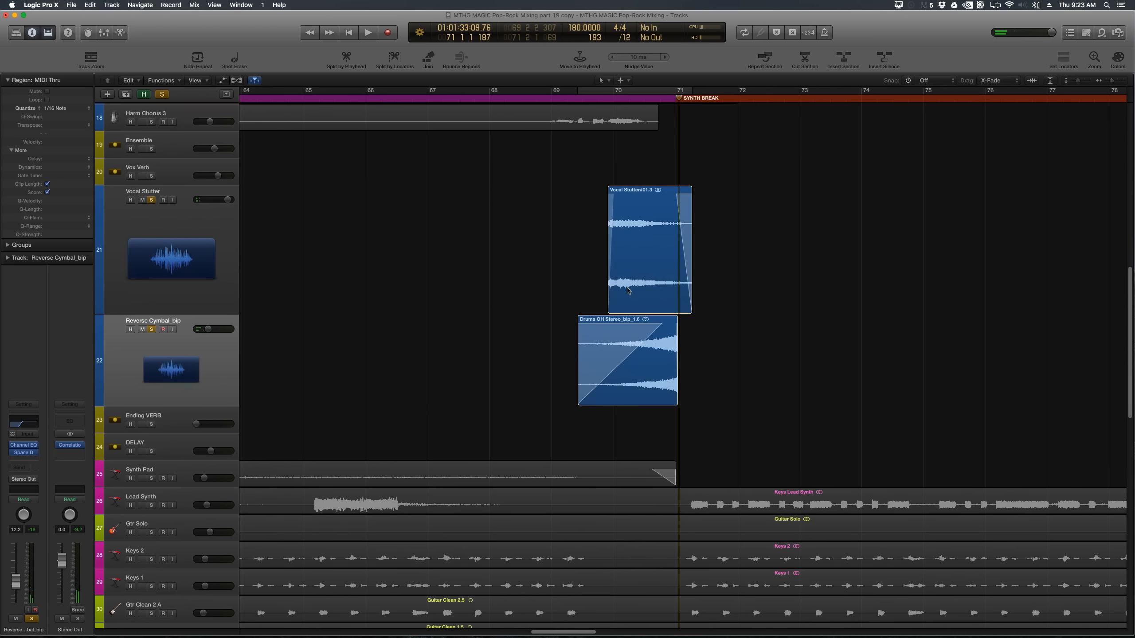
pyautogui.click(145, 201)
pyautogui.click(145, 201)
pyautogui.click(151, 200)
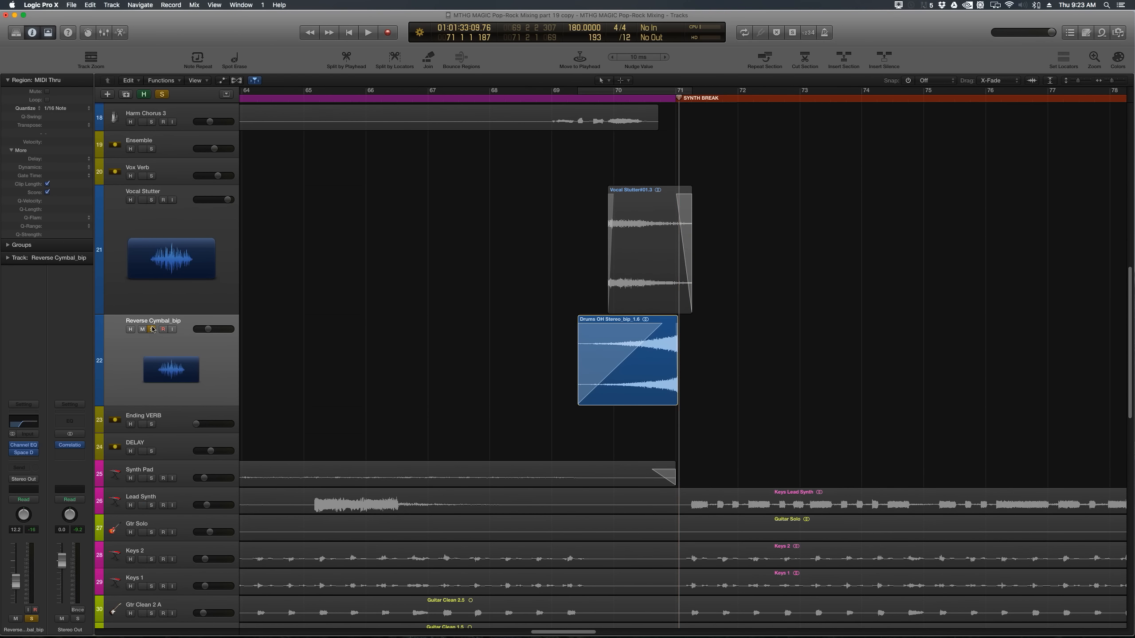
pyautogui.click(152, 330)
# Reset the individual track heights and fit the whole project in view
pyautogui.keyDown('alt'); pyautogui.keyDown('shift'); pyautogui.click(108, 432); pyautogui.keyUp('shift'); pyautogui.keyUp('alt')
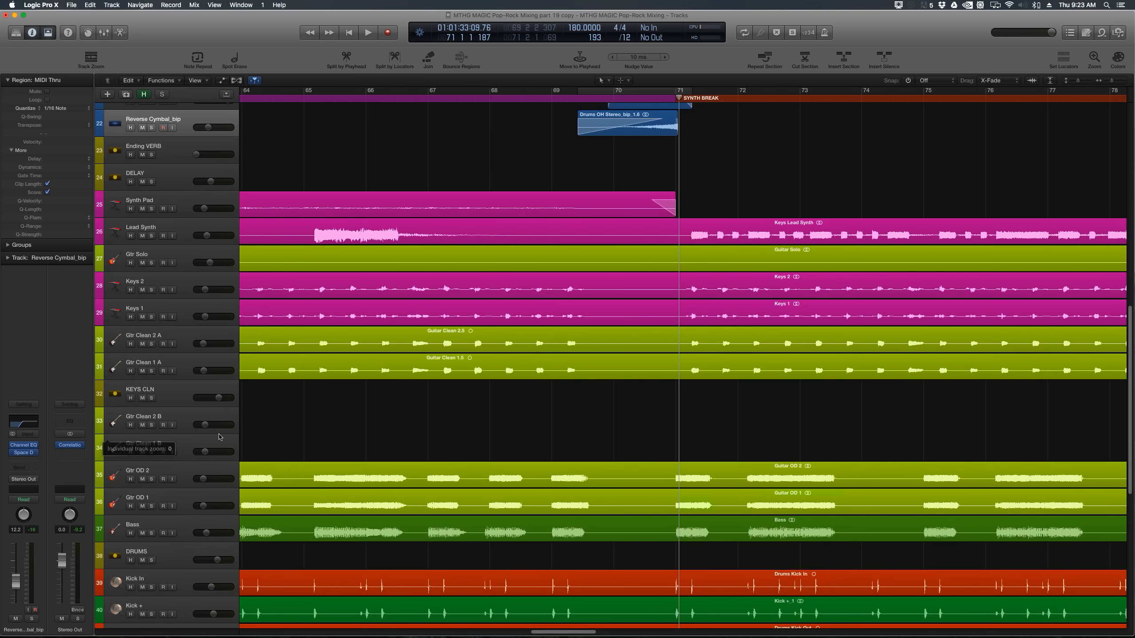
pyautogui.press('z')
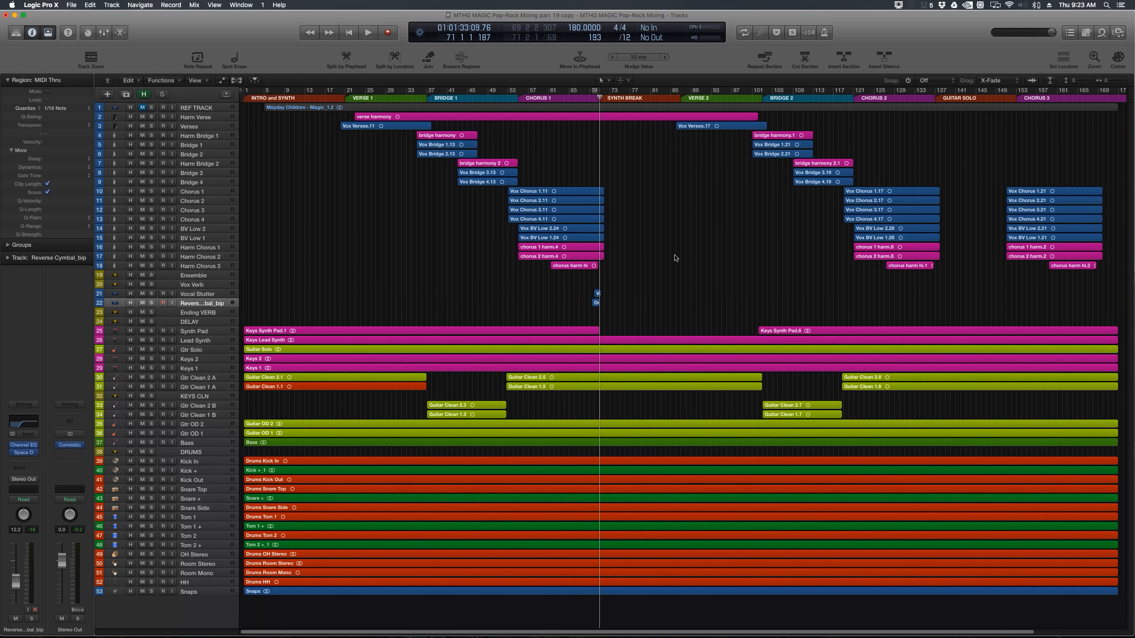
# Play back the transition from Chorus 1 into the Synth Break with all tracks in the mix
pyautogui.press('z')
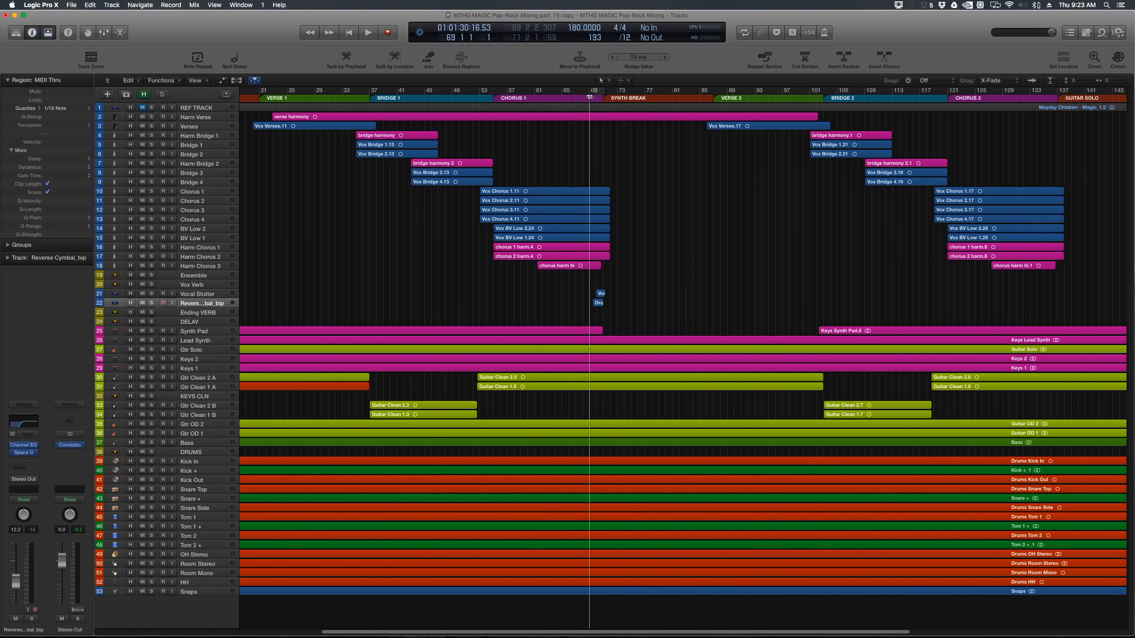
pyautogui.press('space')
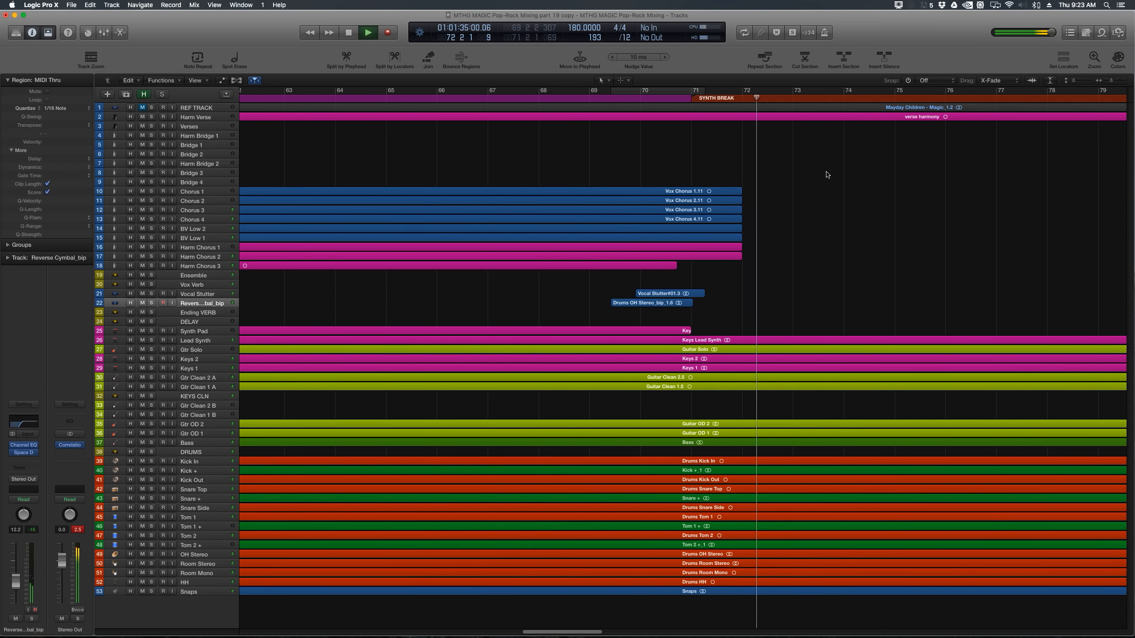
pyautogui.press('space')
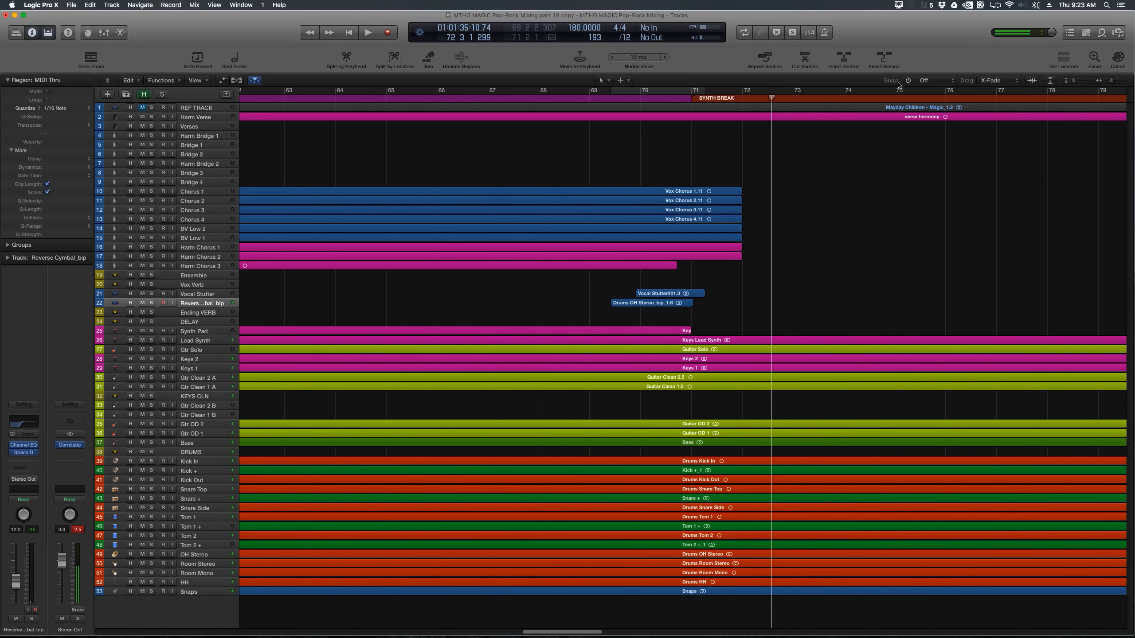
# Enlarge the track heights and select the Vocal Stutter and Reverse Cymbal_bip regions before the Synth Break
pyautogui.click(1074, 82)
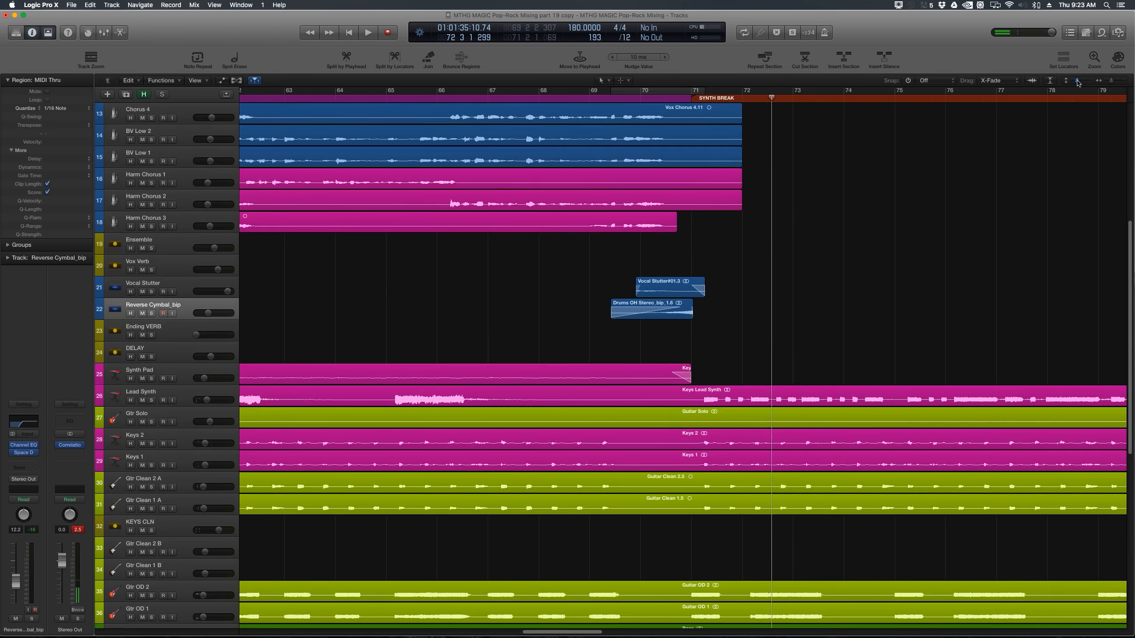
pyautogui.moveTo(739, 255); pyautogui.dragTo(613, 322)
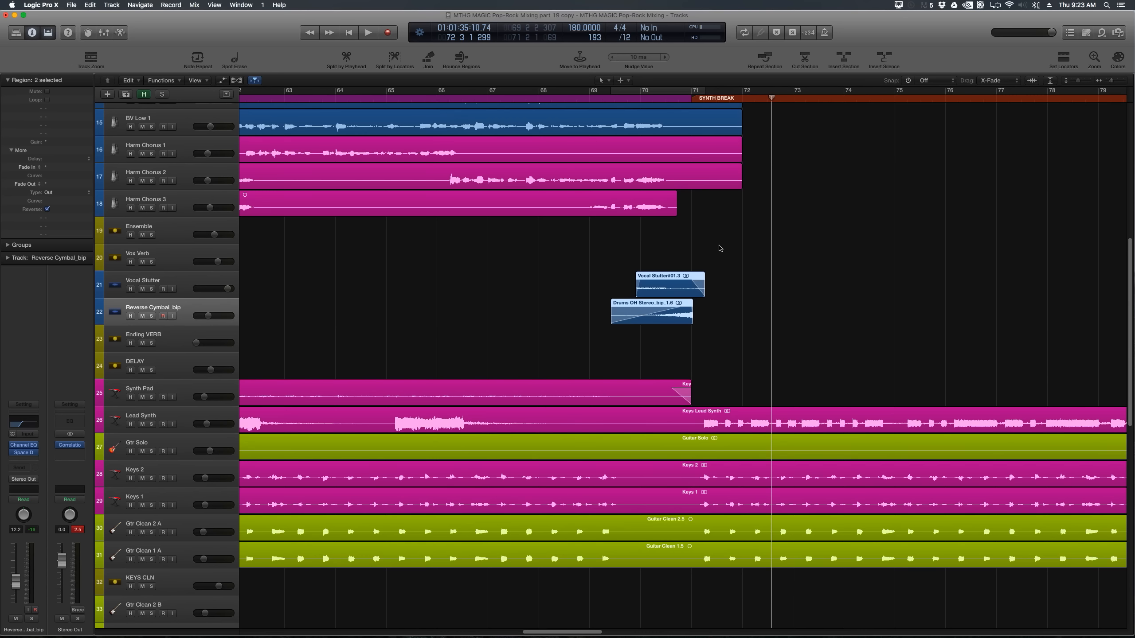
pyautogui.moveTo(720, 249); pyautogui.dragTo(640, 321)
pyautogui.moveTo(728, 245); pyautogui.dragTo(639, 322)
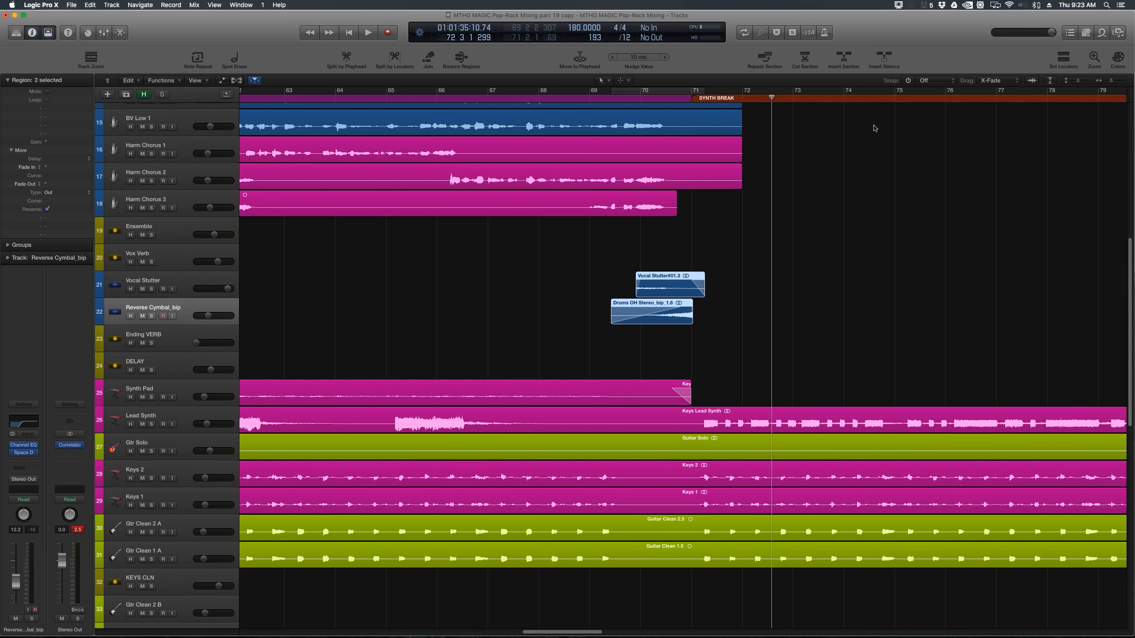
# Set the snap value to Bar and check the options for snapping regions to absolute or relative values
pyautogui.click(926, 84)
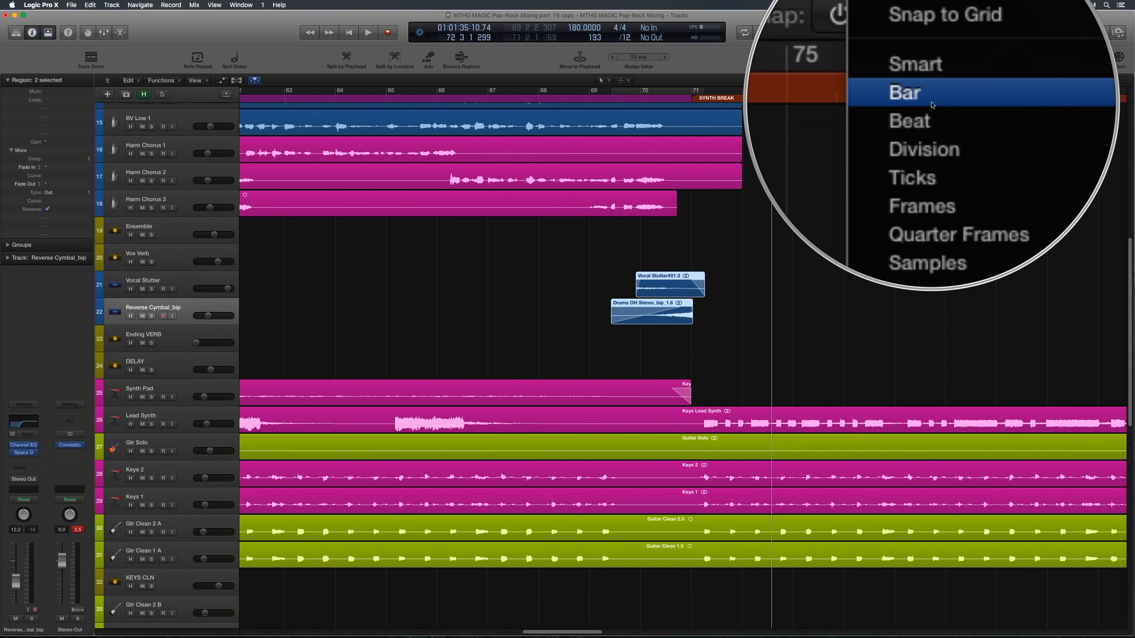
pyautogui.click(920, 80)
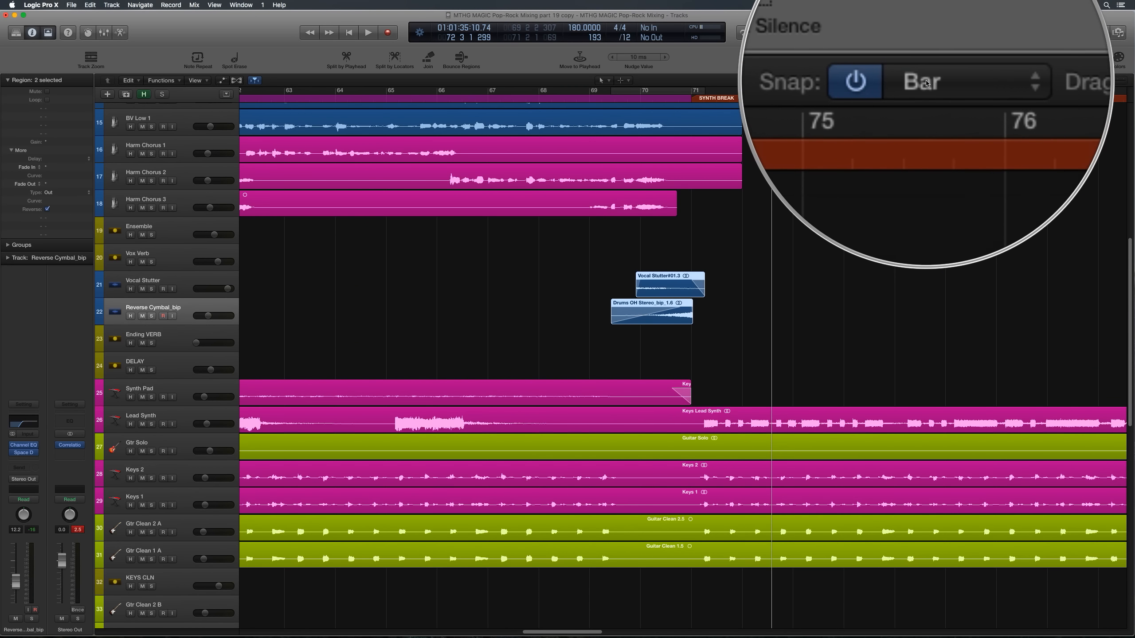
pyautogui.click(927, 60)
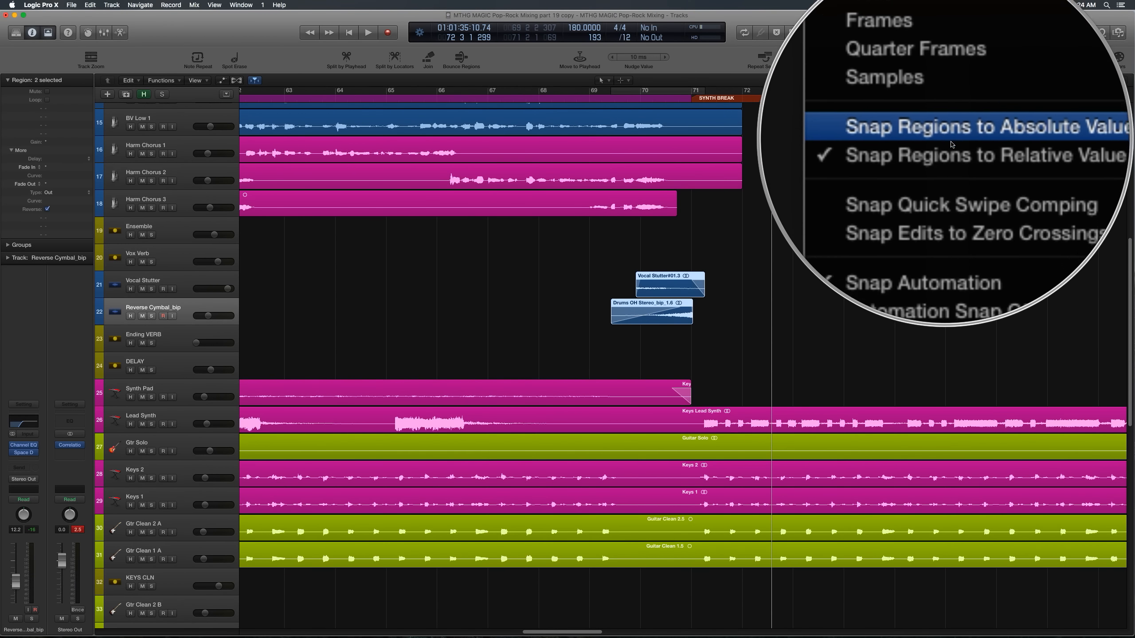
pyautogui.click(862, 263)
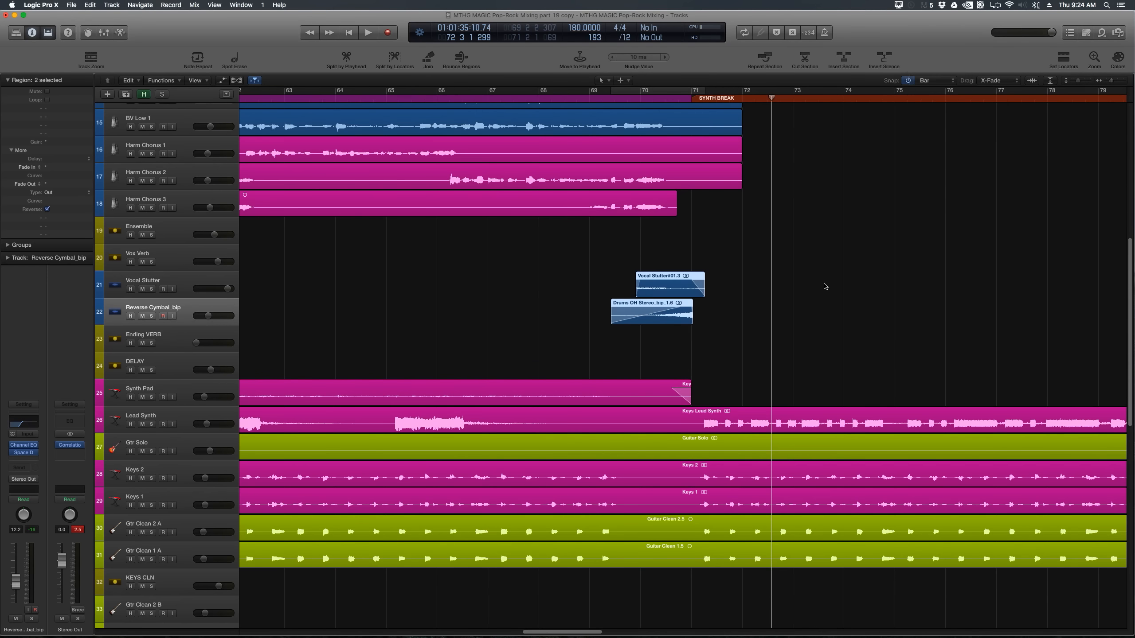
# Copy the Vocal Stutter and Reverse Cymbal_bip regions along their tracks into Bridge 2, around bar 113
pyautogui.moveTo(824, 284); pyautogui.dragTo(661, 317)
pyautogui.press(',')
pyautogui.press('super+Left')
pyautogui.press('super+Left')
pyautogui.press('super+Left')
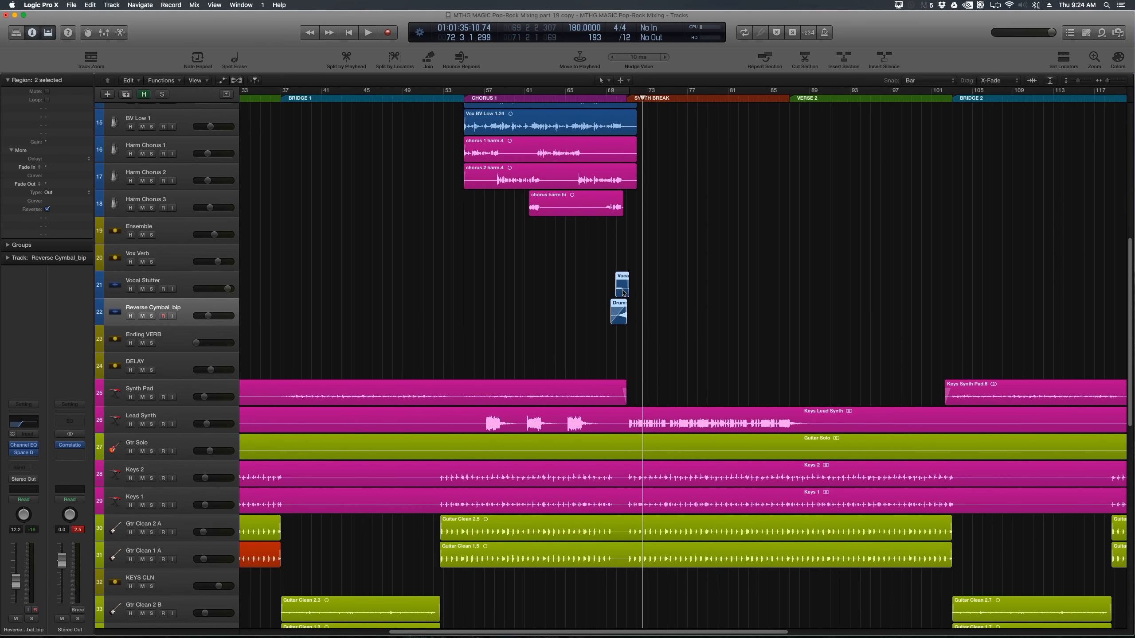
pyautogui.moveTo(624, 293); pyautogui.dragTo(1064, 279)
pyautogui.click(999, 296)
pyautogui.hscroll(10, 995, 296)
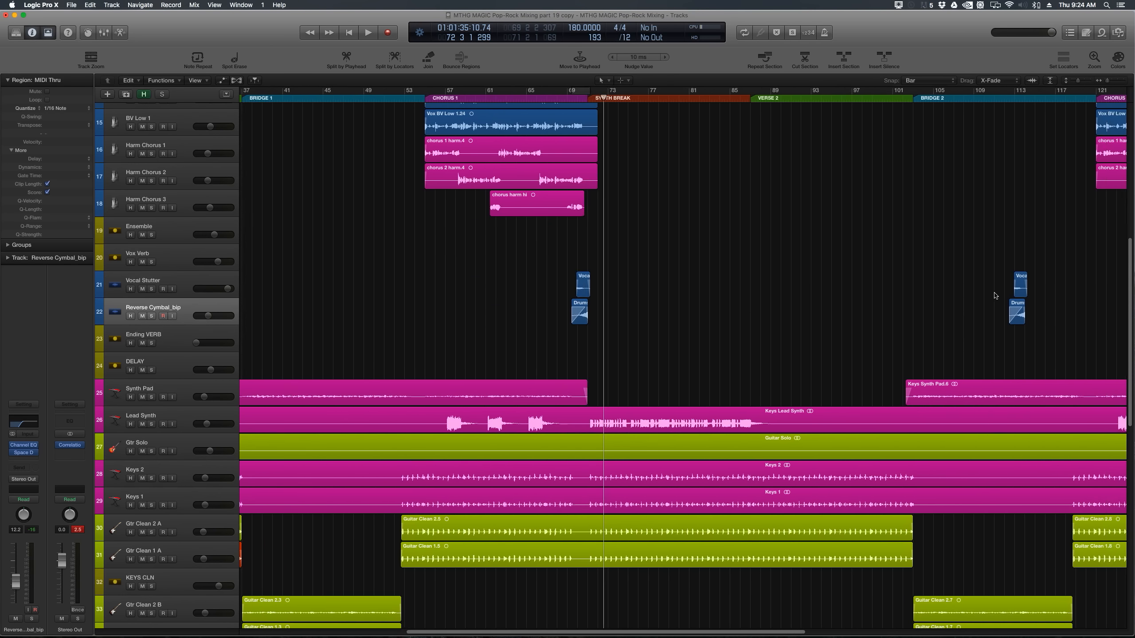
# Move the two copied regions to the end of Chorus 2 so they lead into the Guitar Solo
pyautogui.hscroll(10, 995, 296)
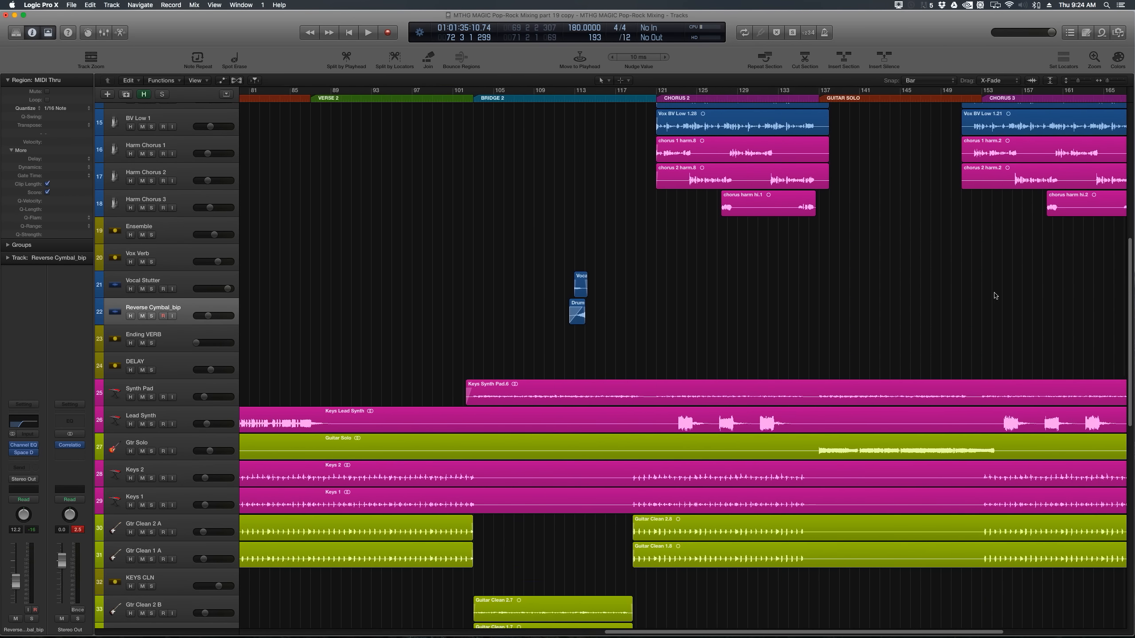
pyautogui.moveTo(528, 291)
pyautogui.mouseDown()
pyautogui.moveTo(476, 315)
pyautogui.moveTo(610, 290)
pyautogui.moveTo(733, 292)
pyautogui.moveTo(719, 291)
pyautogui.mouseUp()
pyautogui.click(747, 246)
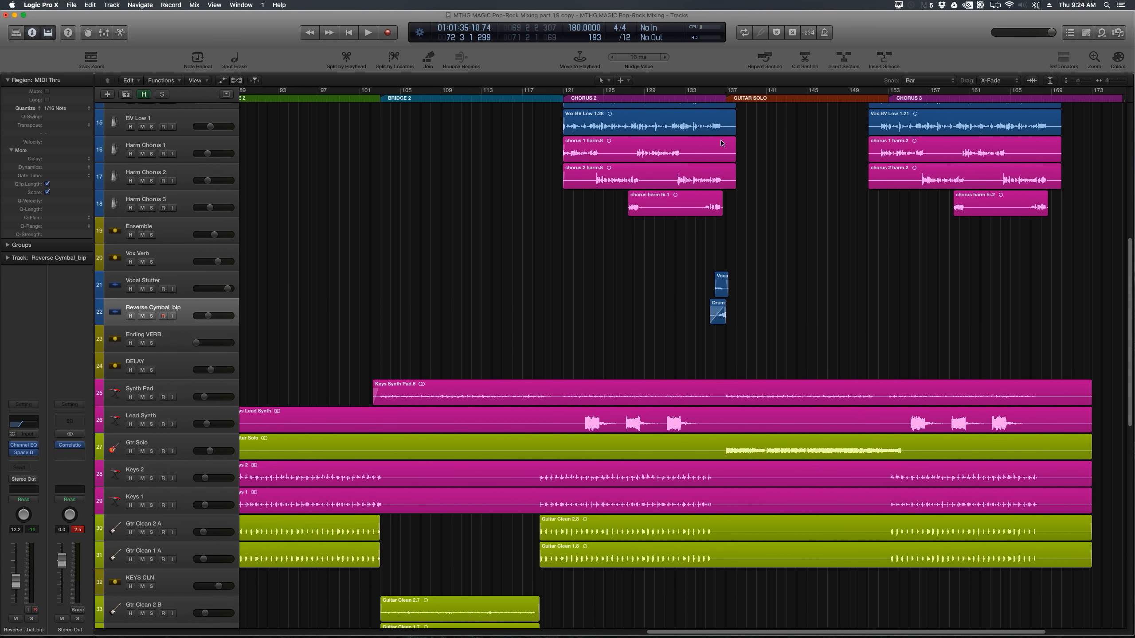
# Locate the Guitar Solo start at bar 137 and play the end of Chorus 2 to audition the copied regions
pyautogui.click(725, 97)
pyautogui.scroll(10, 725, 97)
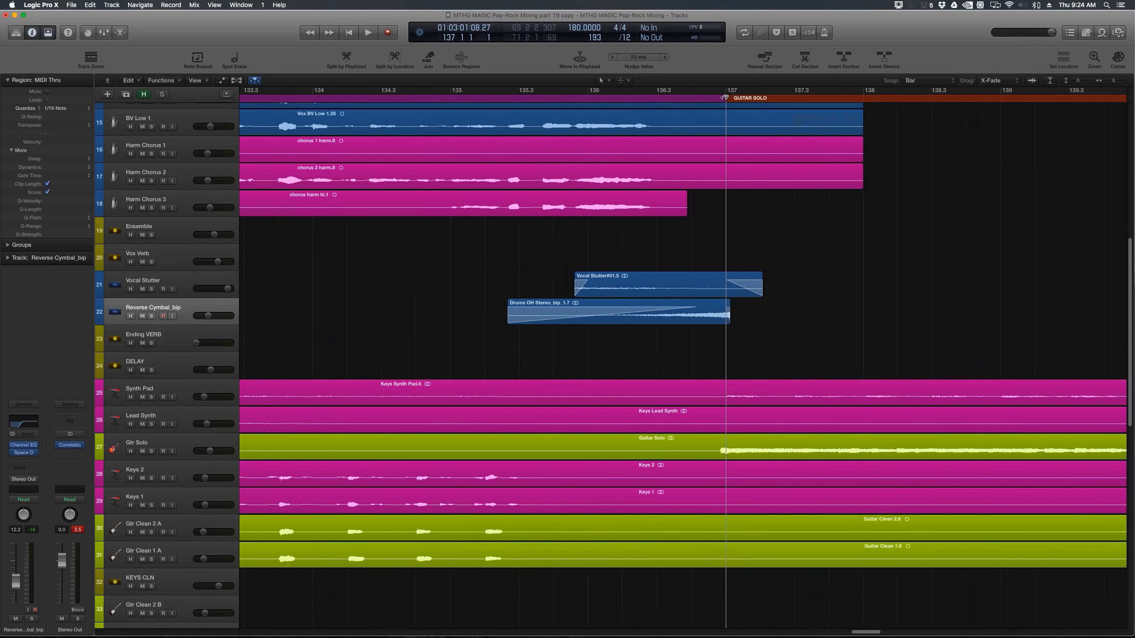
pyautogui.scroll(2, 725, 98)
pyautogui.scroll(-8, 604, 105)
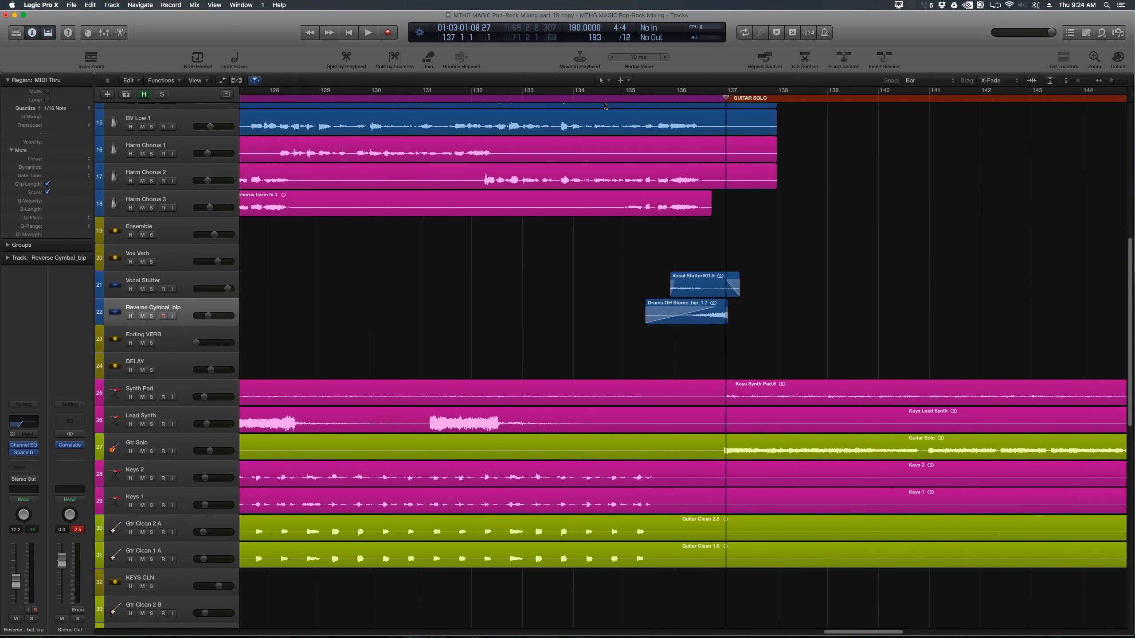
pyautogui.press('space')
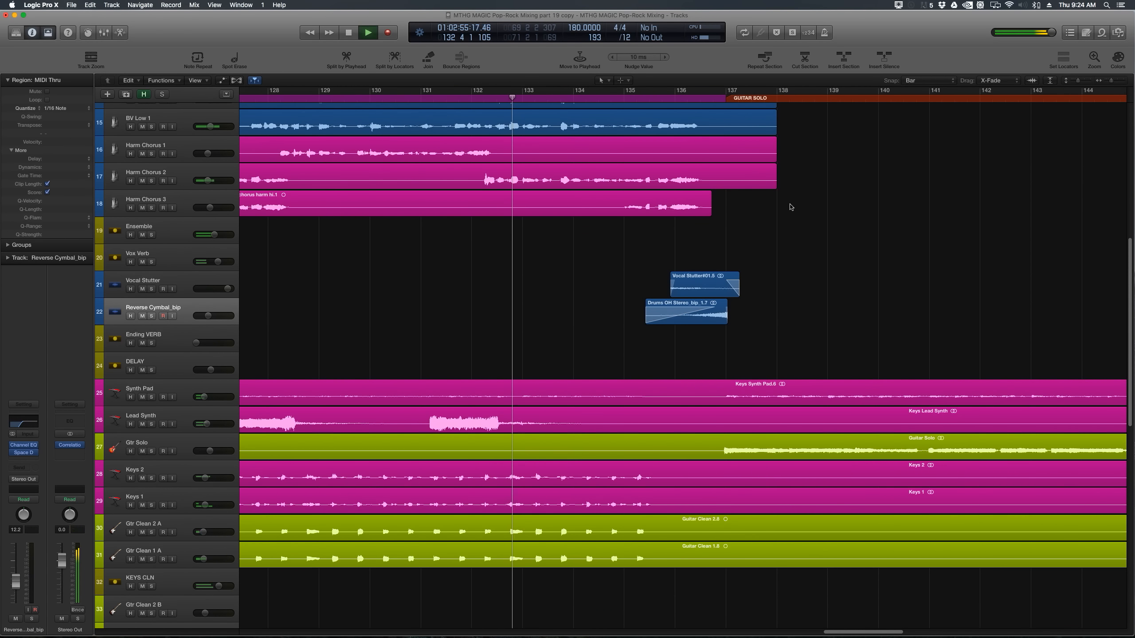
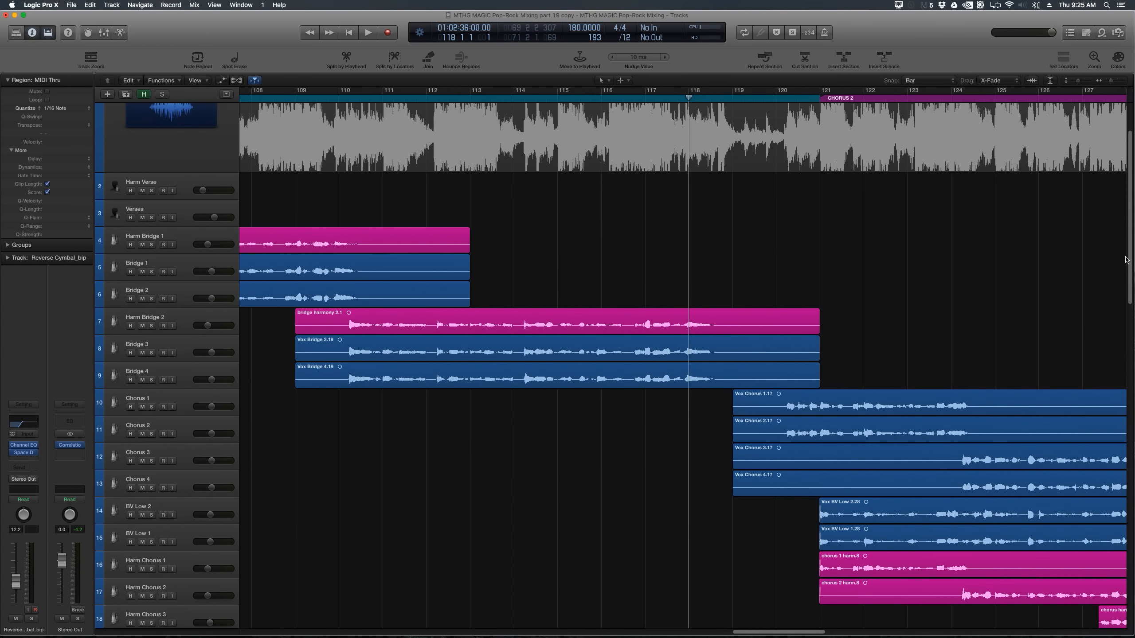
# Show track automation and audition the KEYS CLN Linear EQ sweep from bar 118 into Chorus 2
pyautogui.moveTo(1129, 258); pyautogui.dragTo(1129, 479)
pyautogui.click(169, 329)
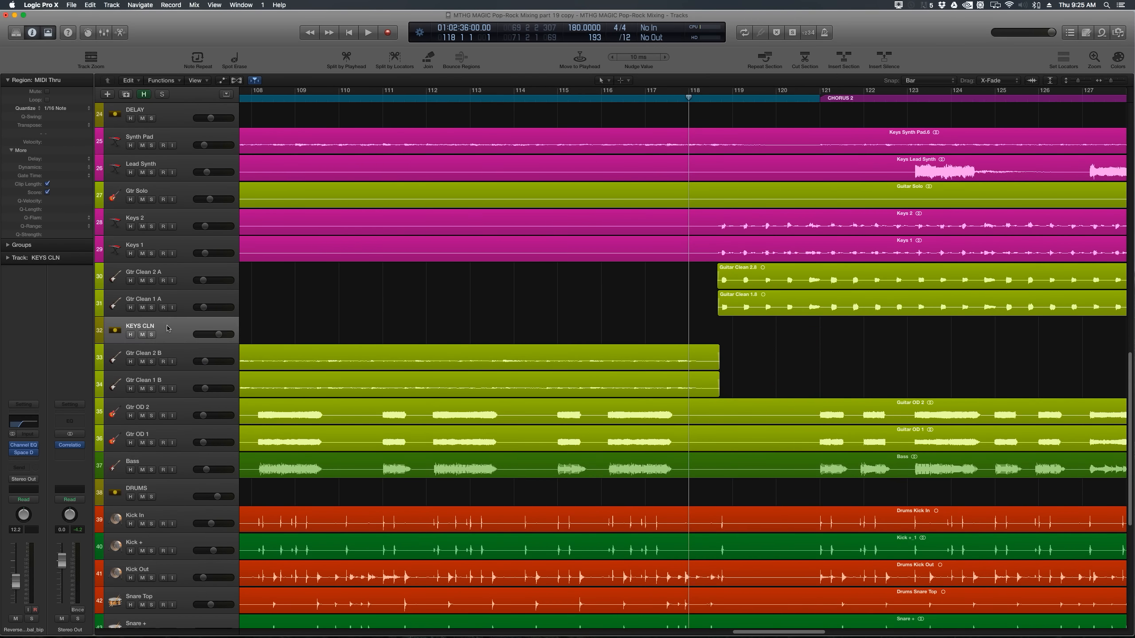
pyautogui.press('a')
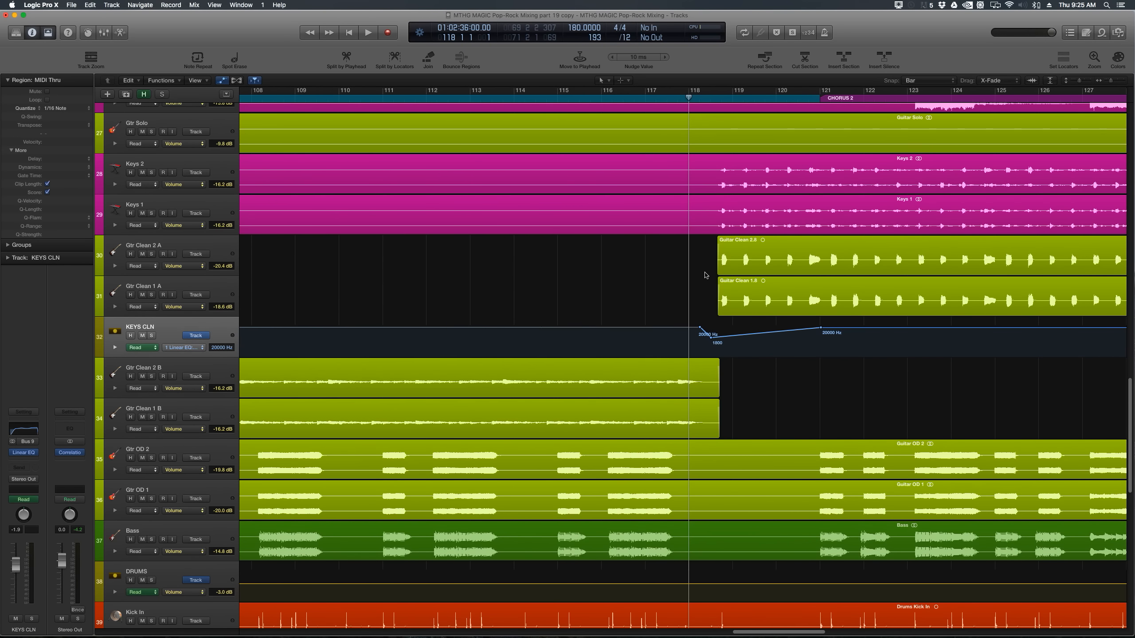
pyautogui.press('super+Left')
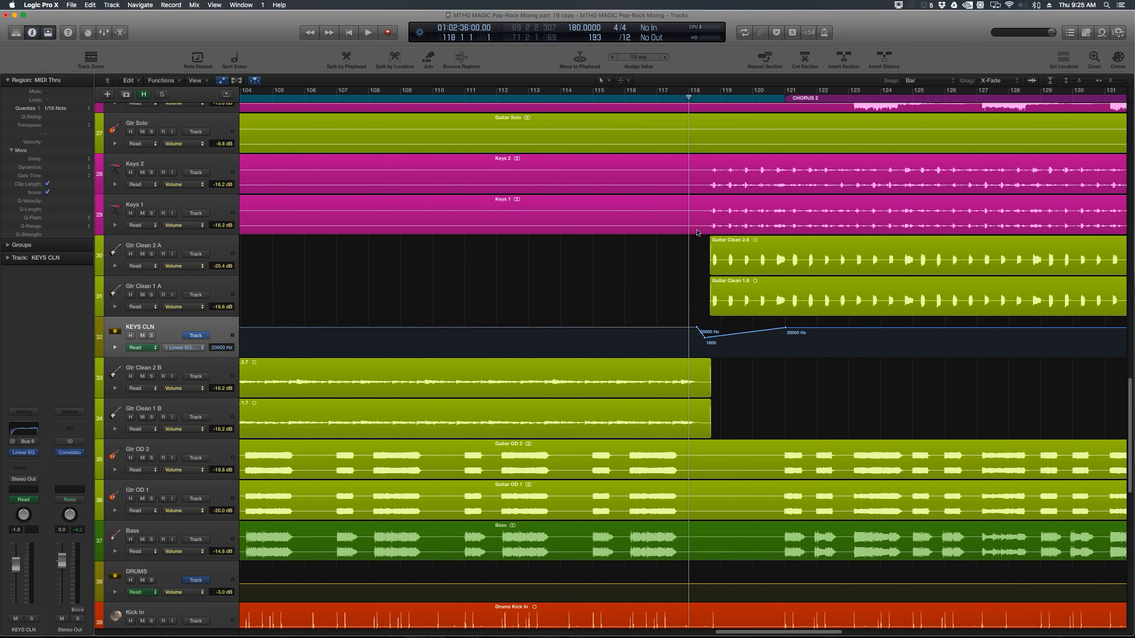
pyautogui.press('space')
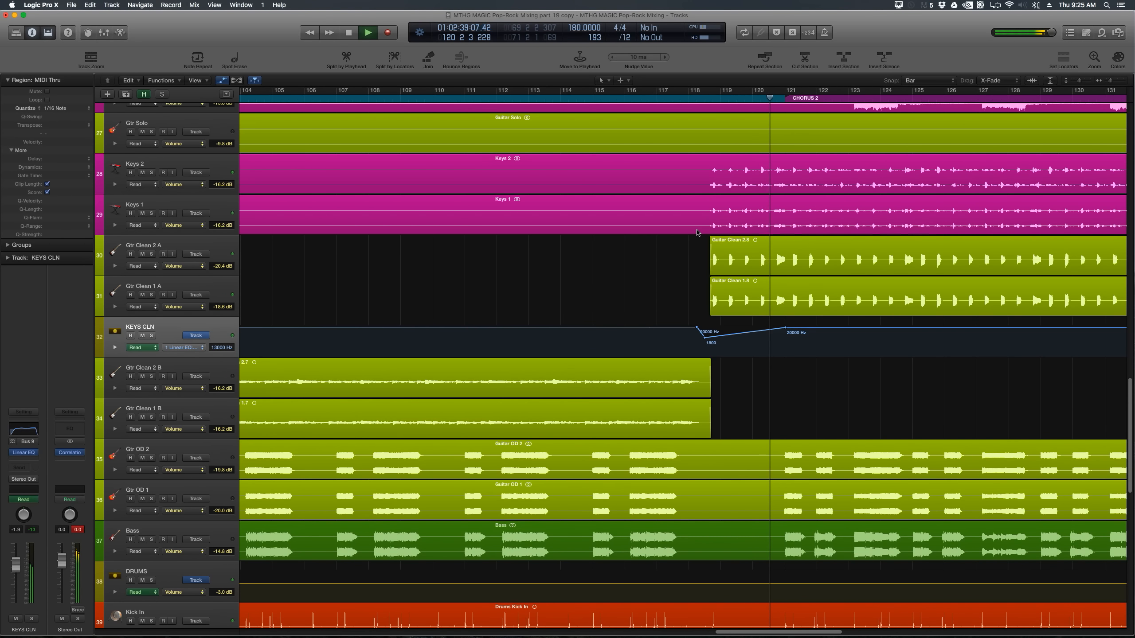
pyautogui.press('space')
# Hide the automation lanes and find the end of Bridge 2 on the REF TRACK waveform
pyautogui.scroll(5, 710, 248)
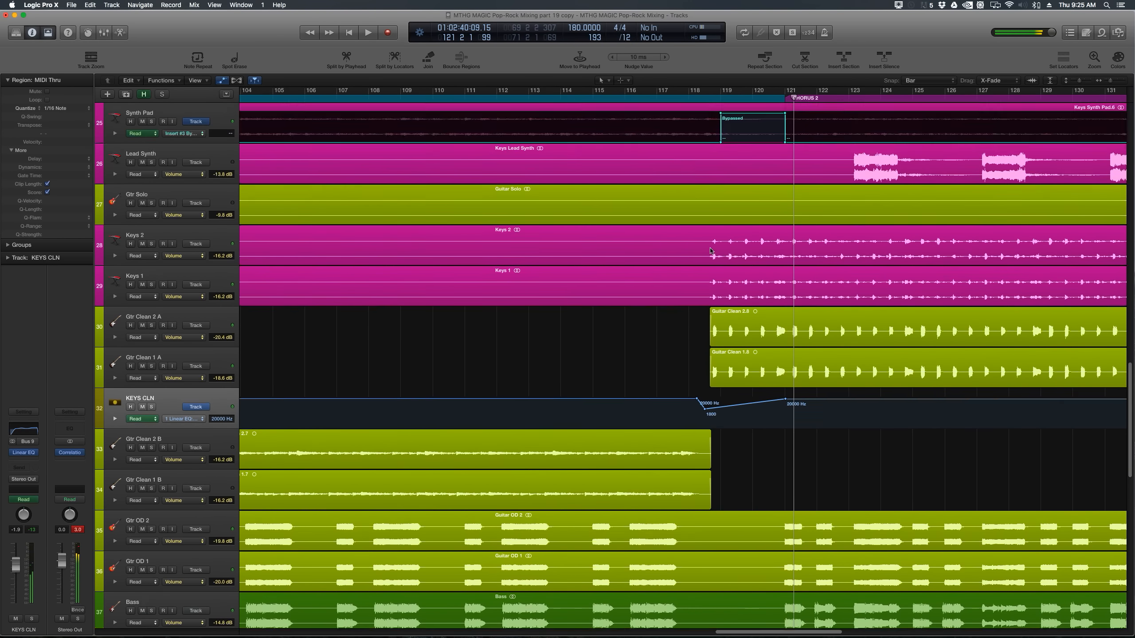
pyautogui.press('a')
pyautogui.scroll(8, 710, 248)
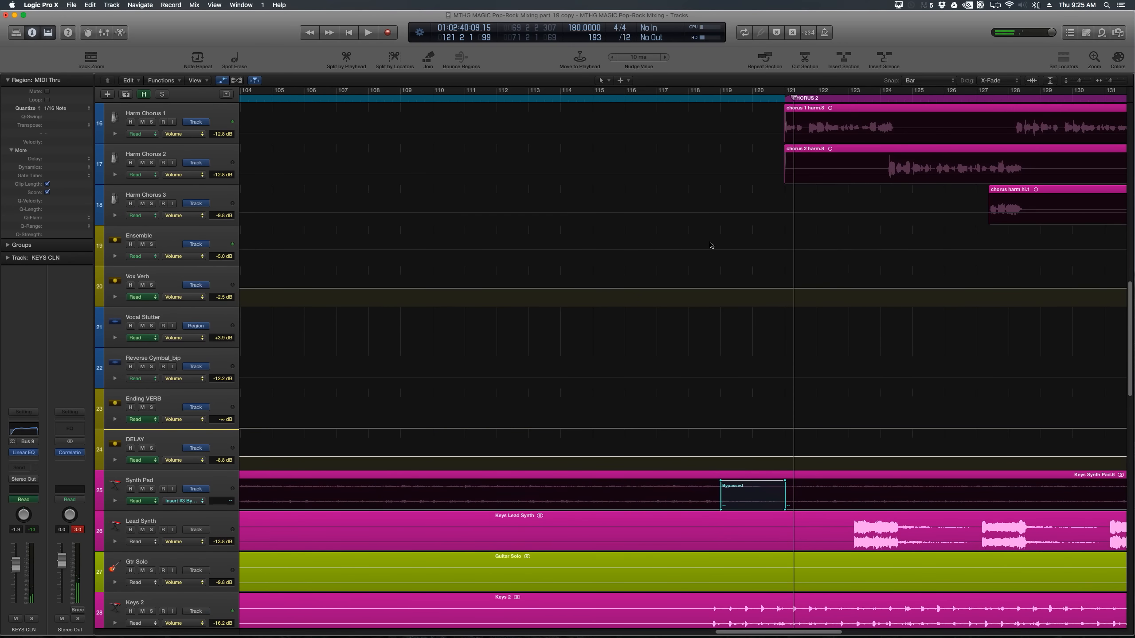
pyautogui.press('super+Up')
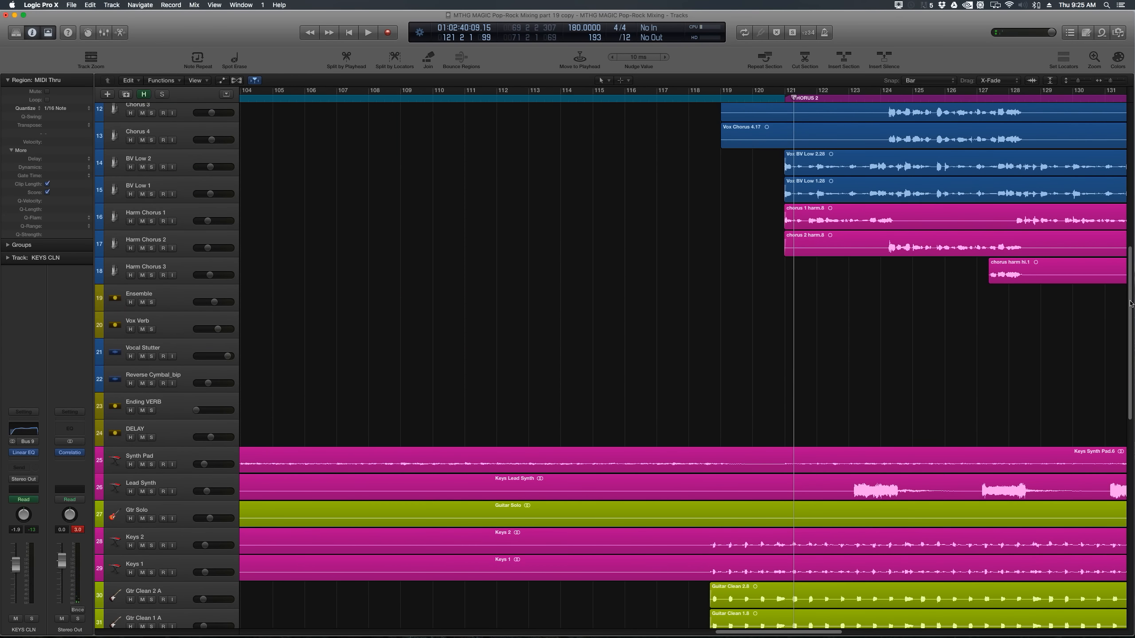
pyautogui.scroll(10, 1131, 303)
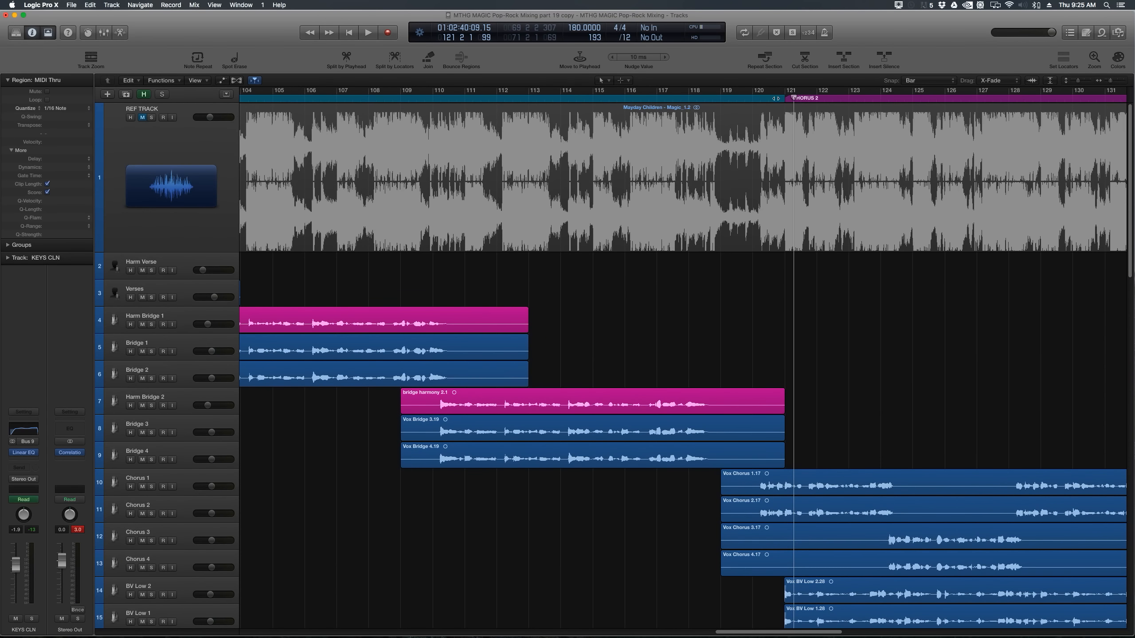
pyautogui.click(775, 98)
pyautogui.press('super+Right')
pyautogui.press('super+Right')
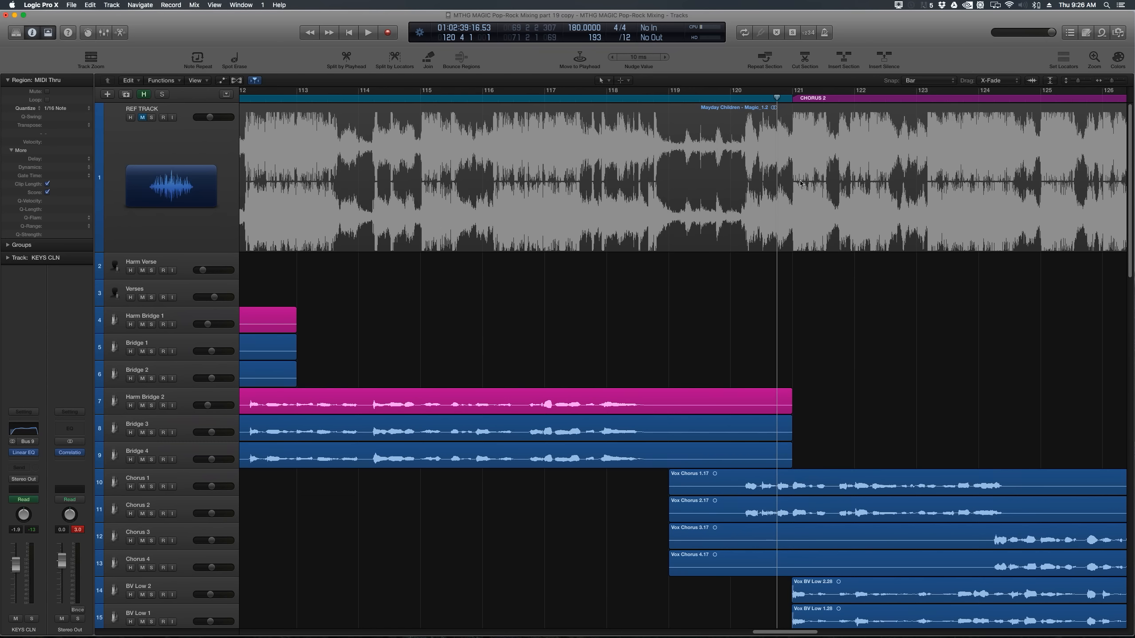
# Unmute and solo REF TRACK, then play it from bar 118 into Chorus 2
pyautogui.click(608, 99)
pyautogui.click(141, 117)
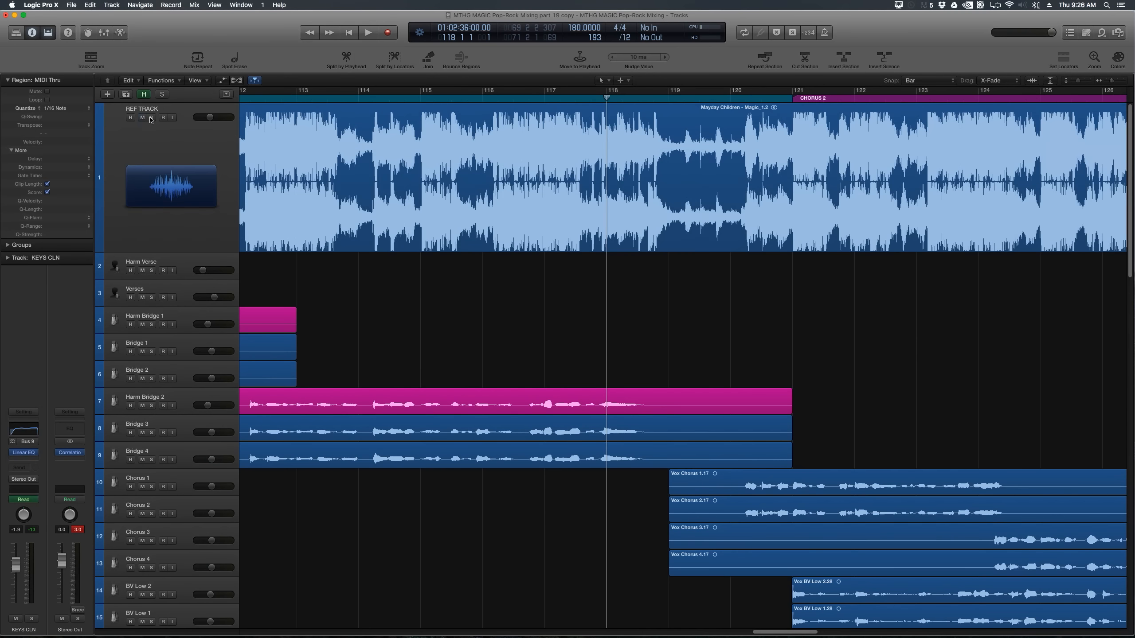
pyautogui.click(151, 117)
pyautogui.press('space')
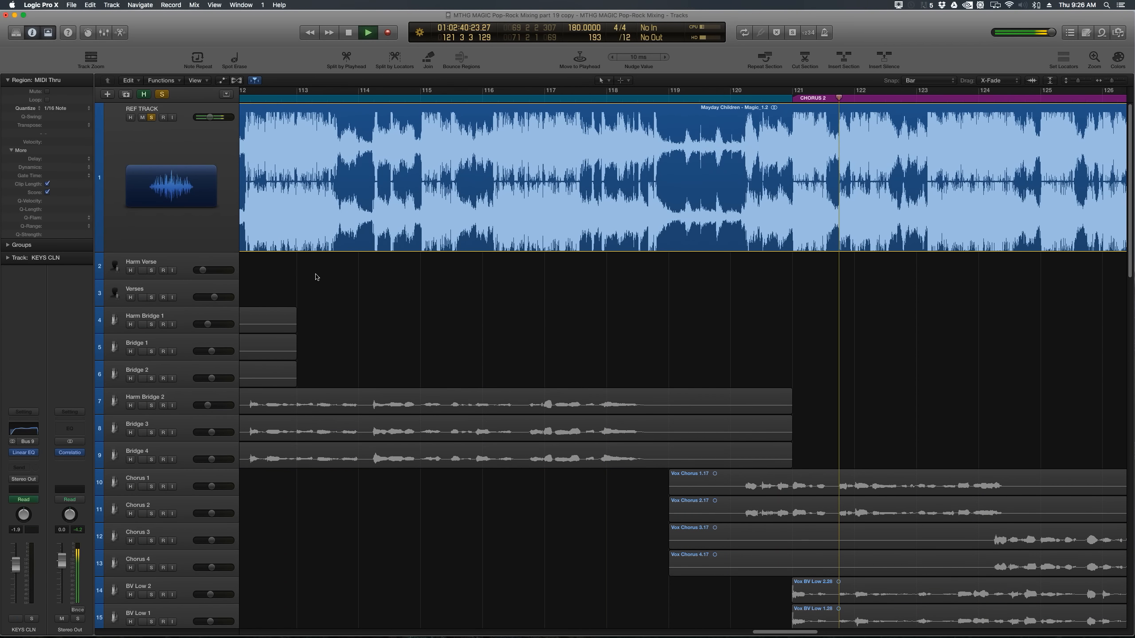
pyautogui.press('space')
# Show track automation and lower the bottom point of the KEYS CLN Linear EQ frequency dip just after bar 118
pyautogui.press('super+Left')
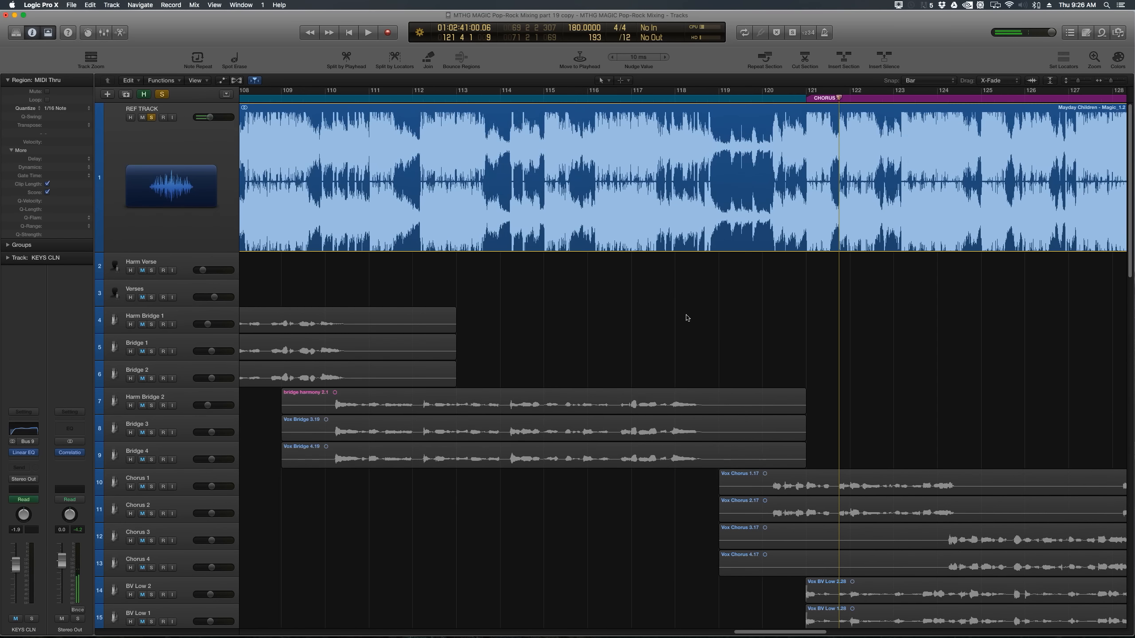
pyautogui.scroll(-5, 687, 318)
pyautogui.scroll(-10, 688, 318)
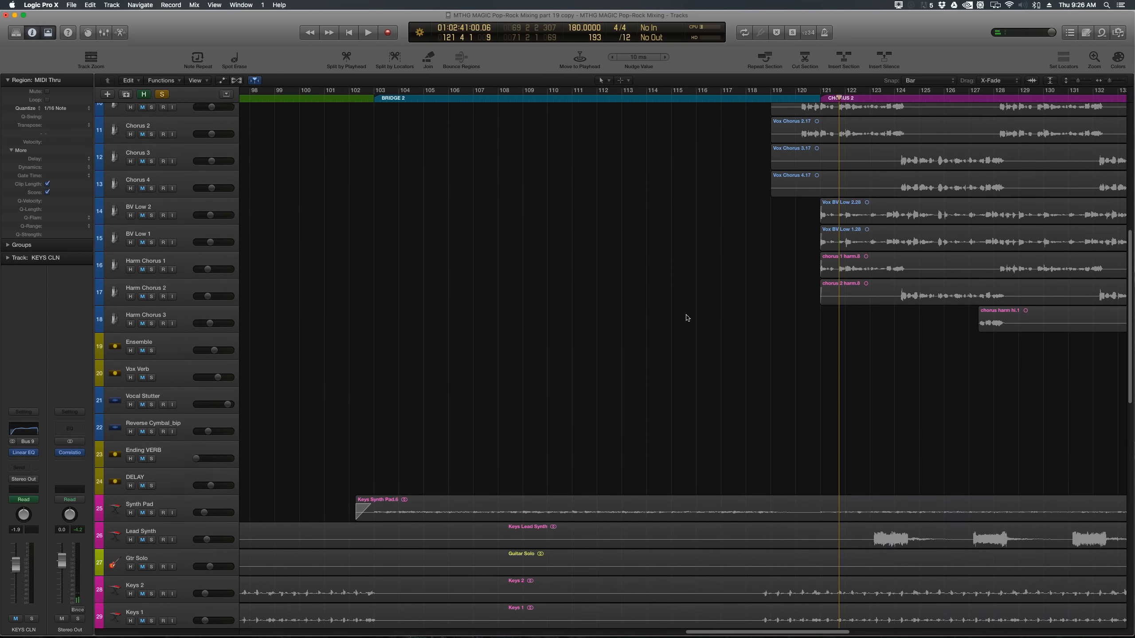
pyautogui.press('a')
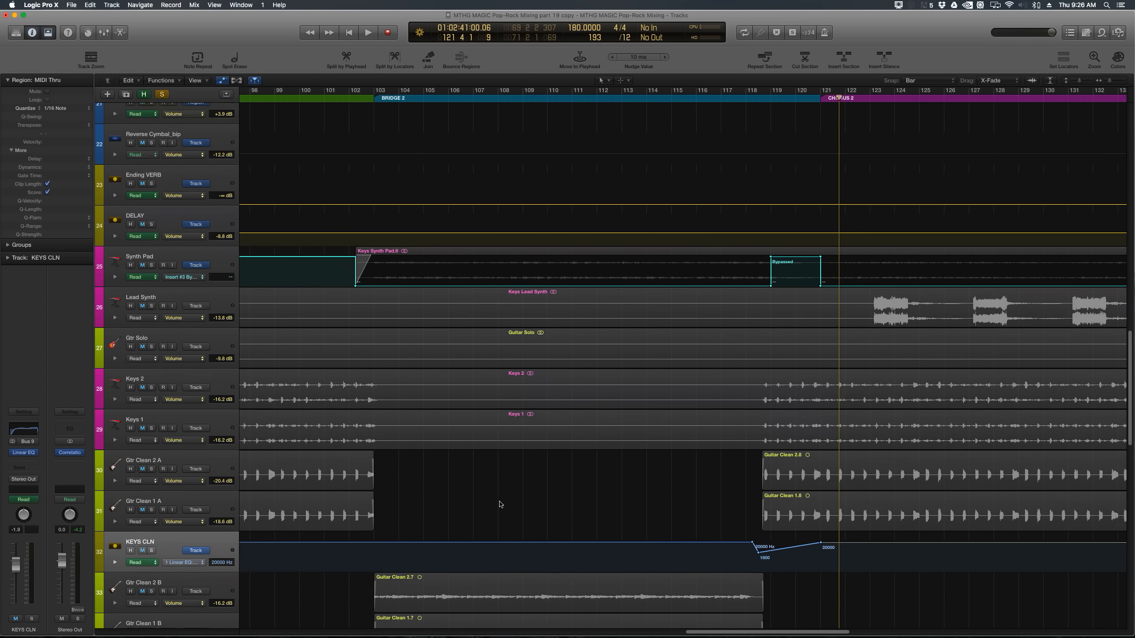
pyautogui.scroll(-2, 696, 571)
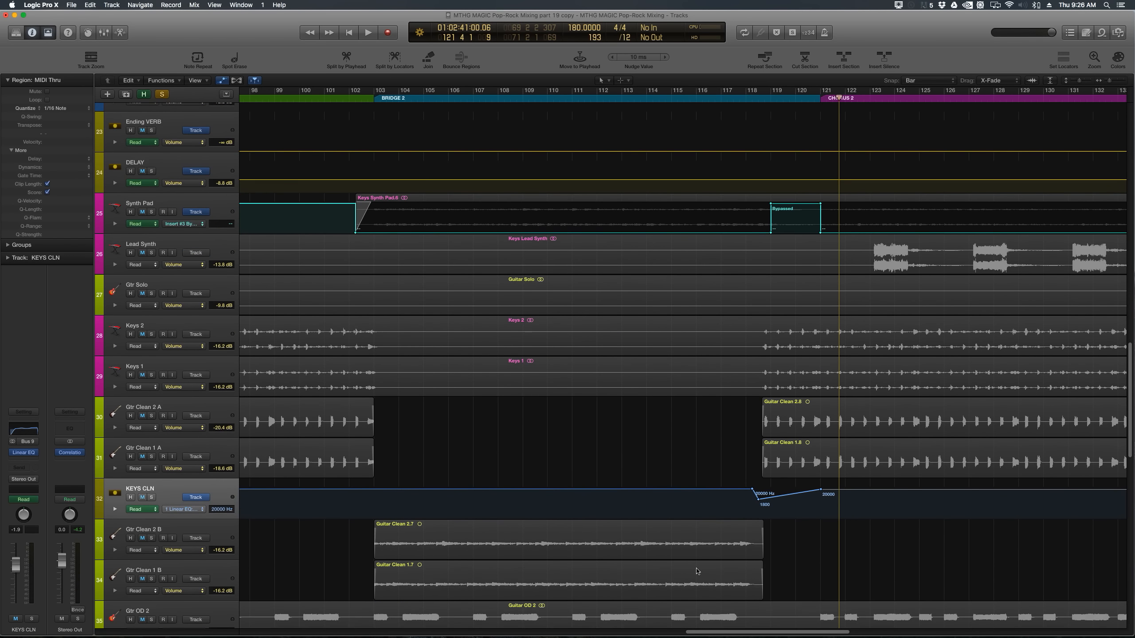
pyautogui.click(771, 98)
pyautogui.press('super+Right')
pyautogui.press('super+Right')
pyautogui.press('super+Right')
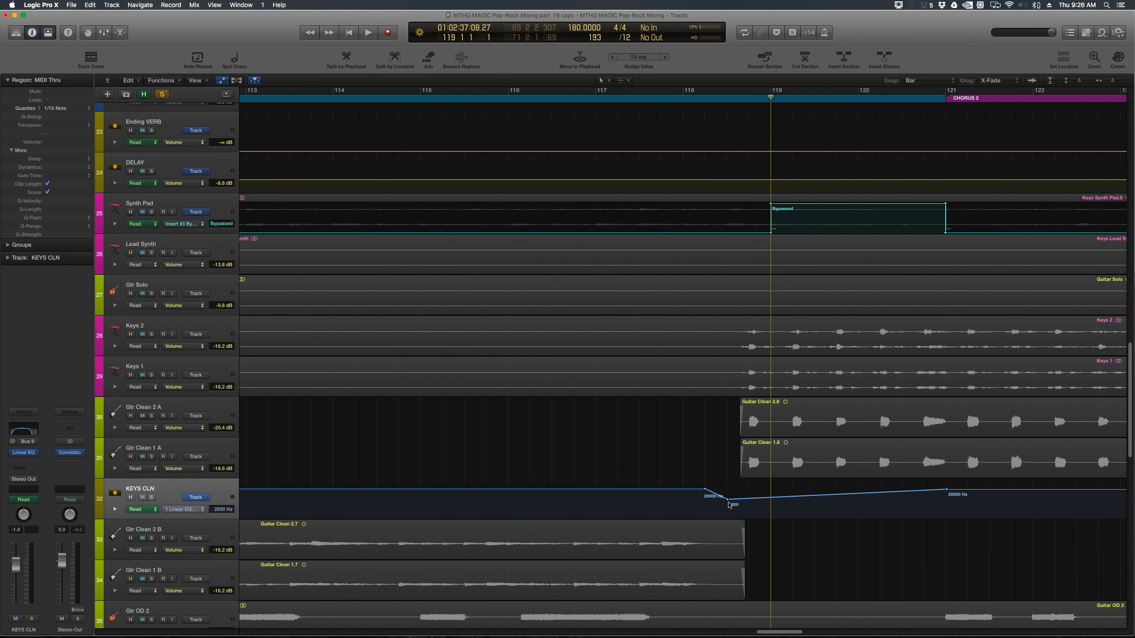
pyautogui.moveTo(729, 501); pyautogui.dragTo(728, 504)
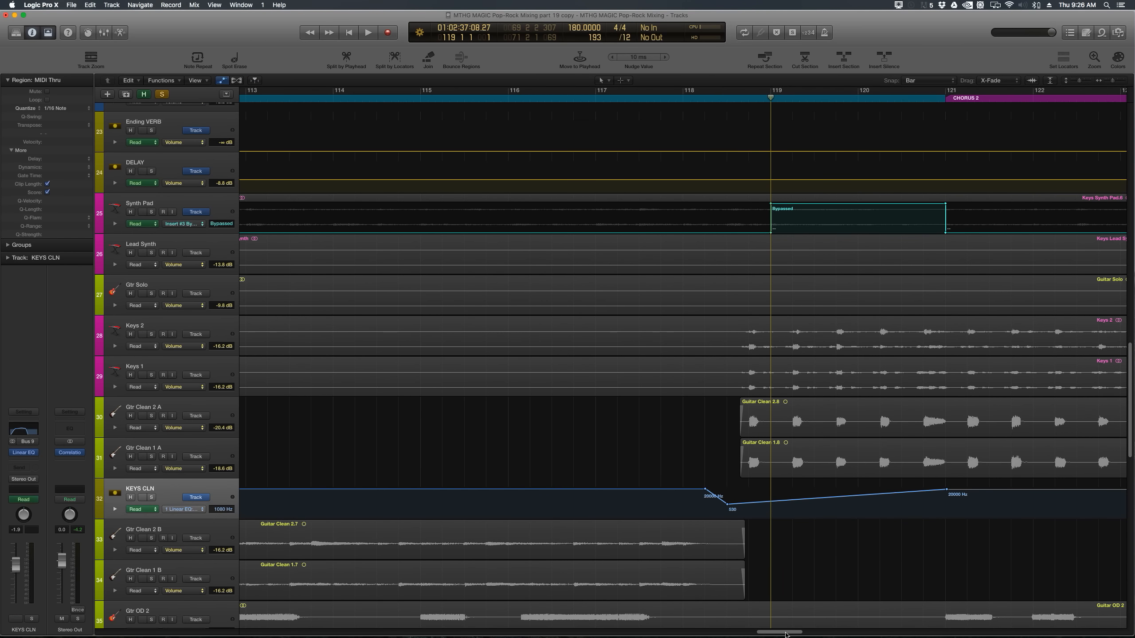
# Lower the bottom point of the KEYS CLN Linear EQ frequency dip before Chorus 1 to match the Chorus 2 dip
pyautogui.moveTo(785, 634); pyautogui.dragTo(453, 631)
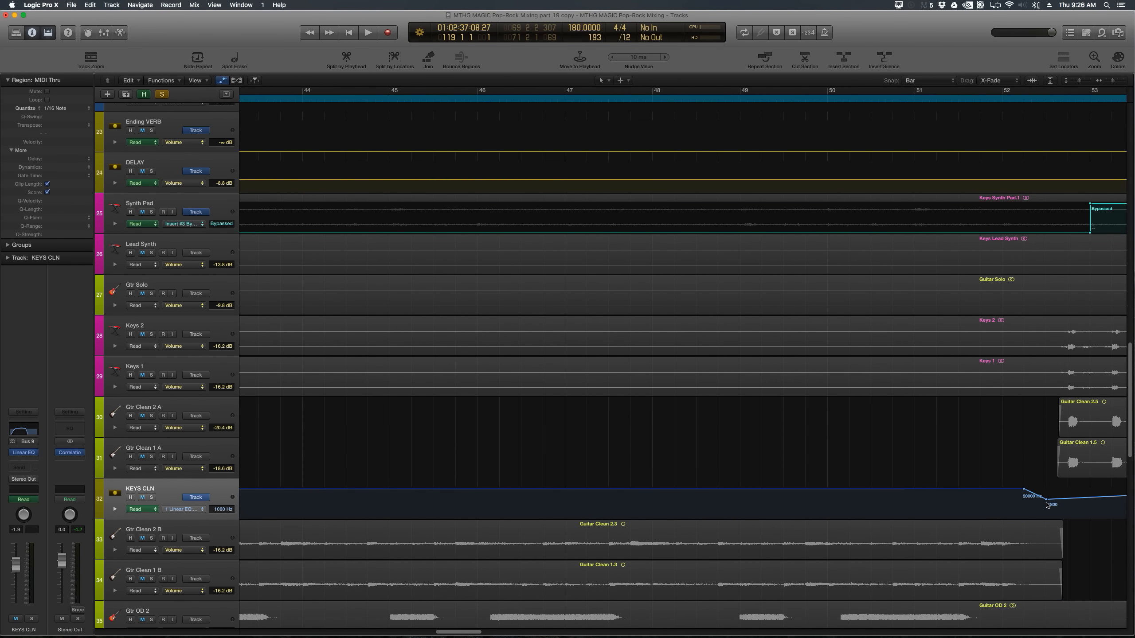
pyautogui.moveTo(1047, 501); pyautogui.dragTo(1046, 504)
pyautogui.press('super+Left')
pyautogui.press('super+Left')
pyautogui.press('super+Left')
pyautogui.press('super+Left')
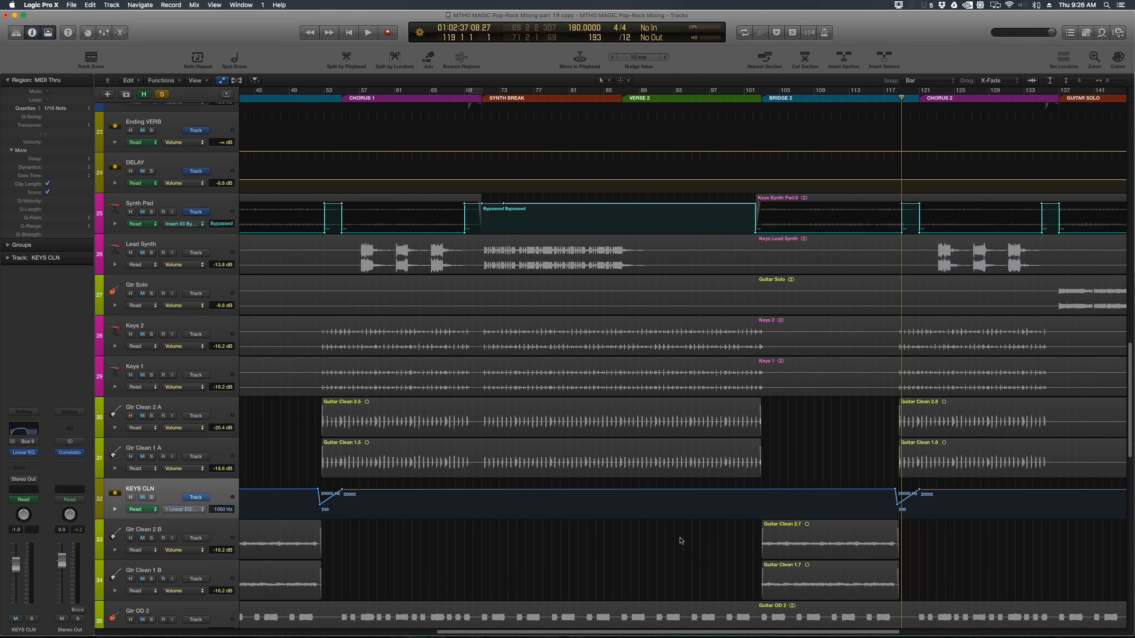
# Return to the project start with the automation lanes hidden, and unsolo REF TRACK
pyautogui.press('Return')
pyautogui.press('a')
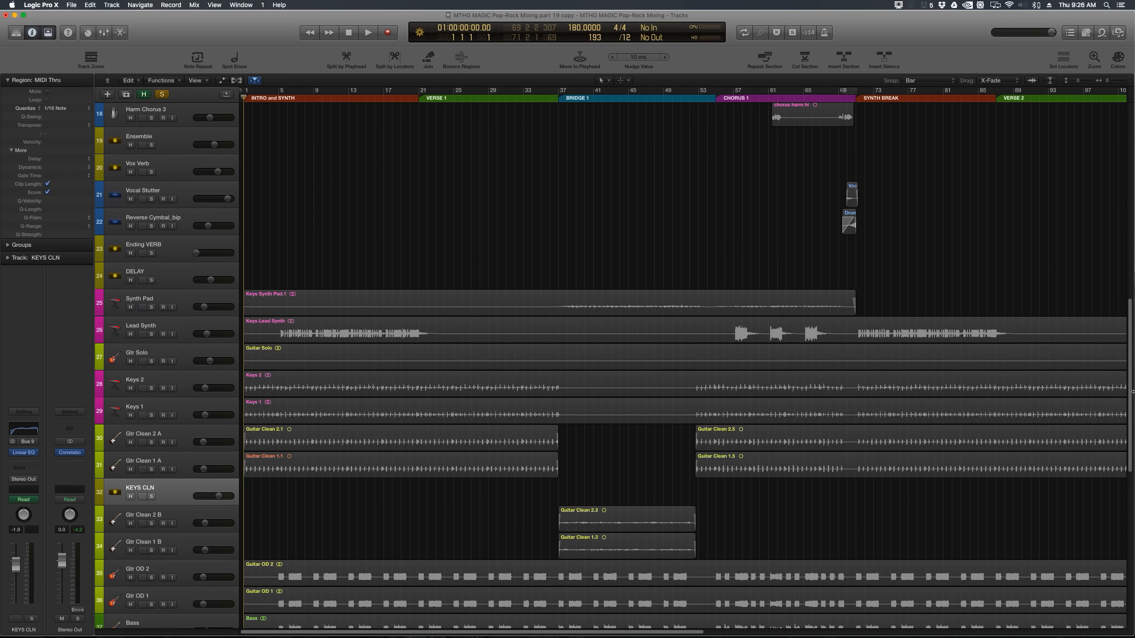
pyautogui.moveTo(1129, 384); pyautogui.dragTo(1134, 126)
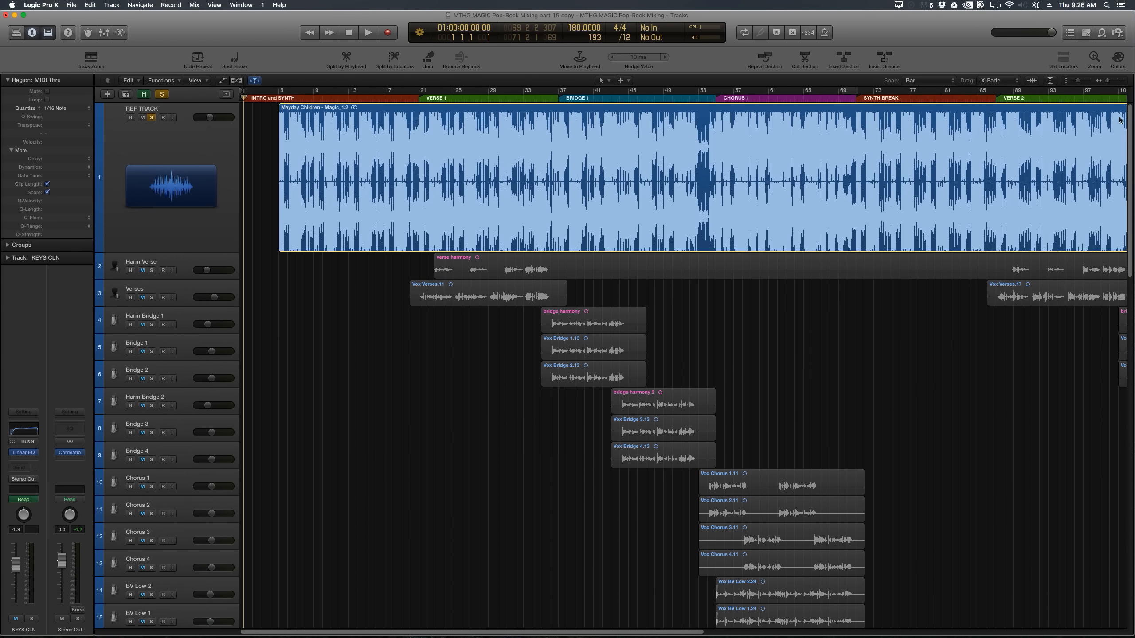
pyautogui.click(151, 117)
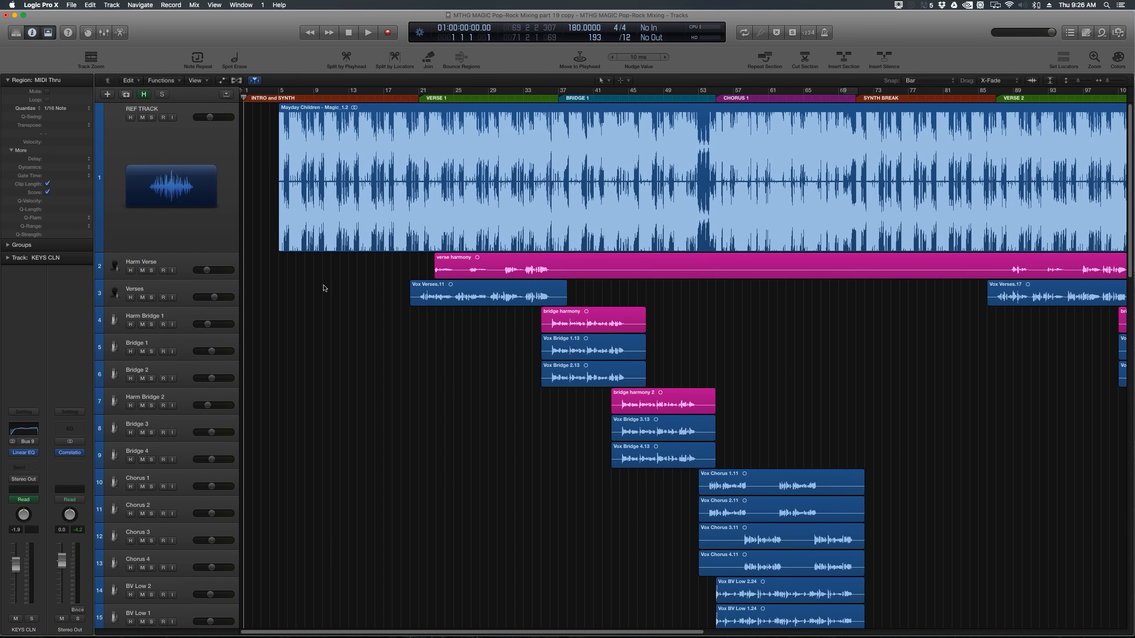
# Zoom in on the intro and increase the height of the DRUMS track
pyautogui.press('super+Right')
pyautogui.press('super+Right')
pyautogui.press('super+Right')
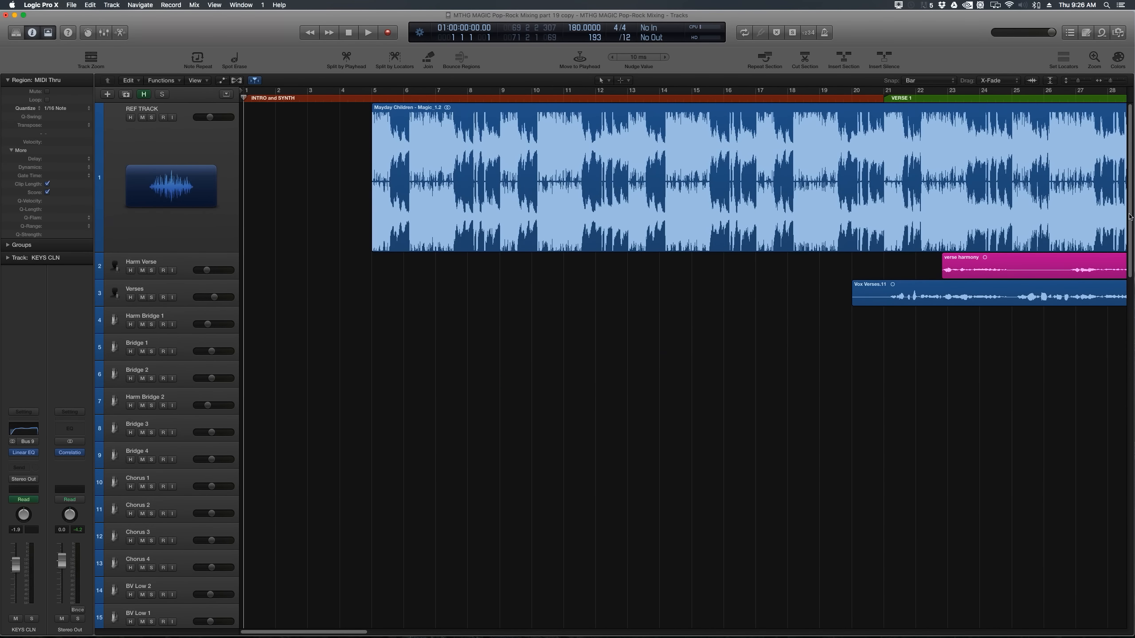
pyautogui.scroll(-15, 1099, 411)
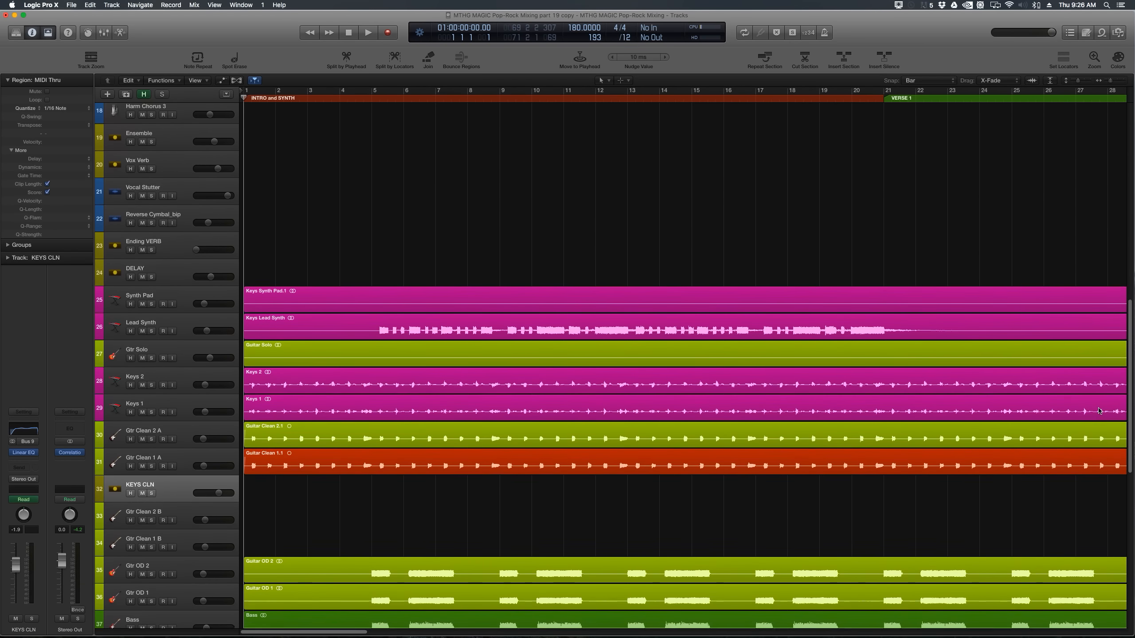
pyautogui.scroll(1, 1099, 410)
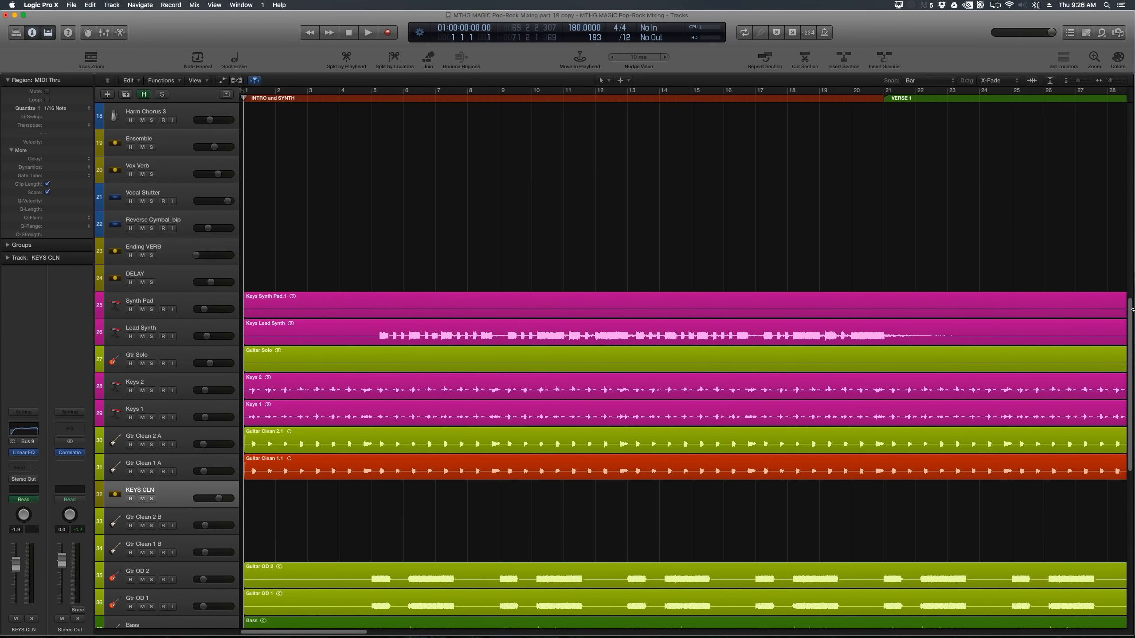
pyautogui.moveTo(1131, 315); pyautogui.dragTo(1118, 392)
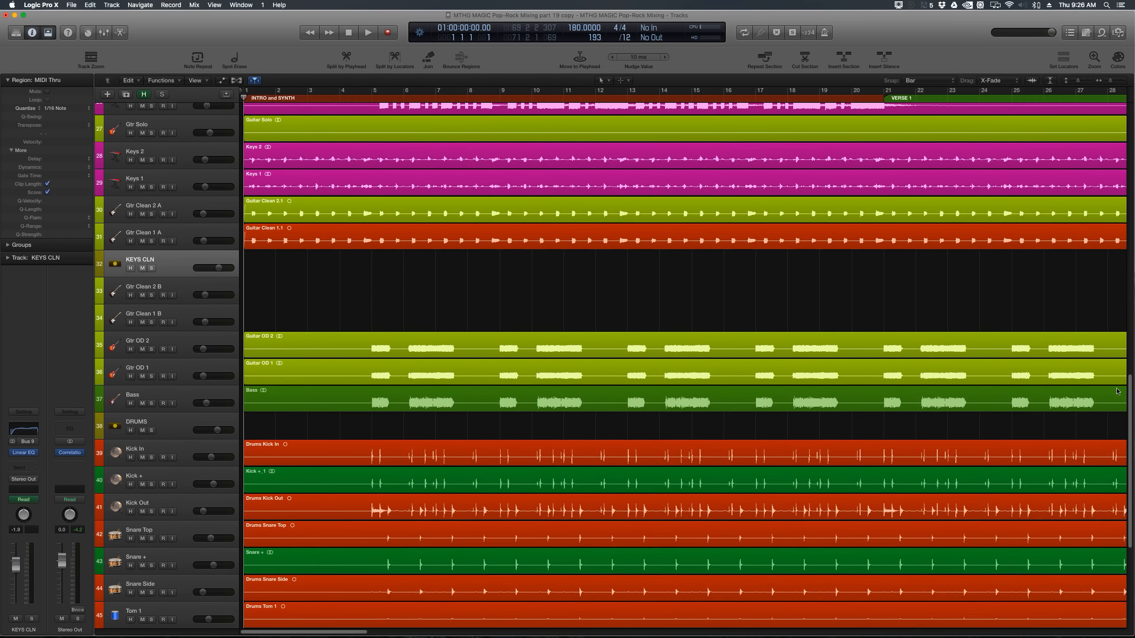
pyautogui.click(172, 421)
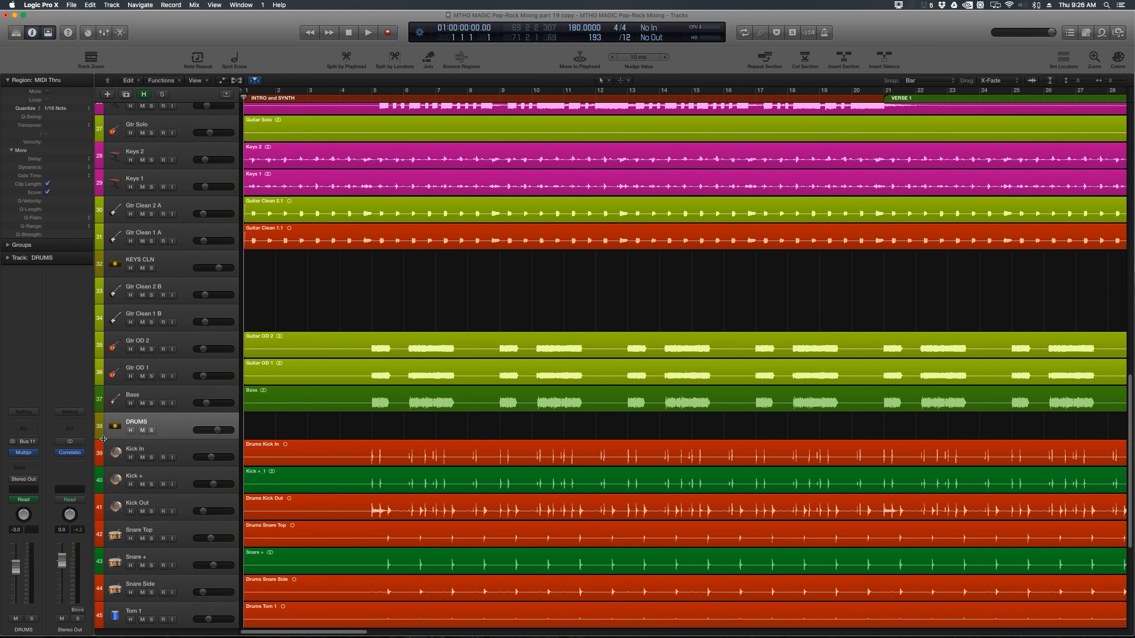
pyautogui.moveTo(103, 439); pyautogui.dragTo(142, 484)
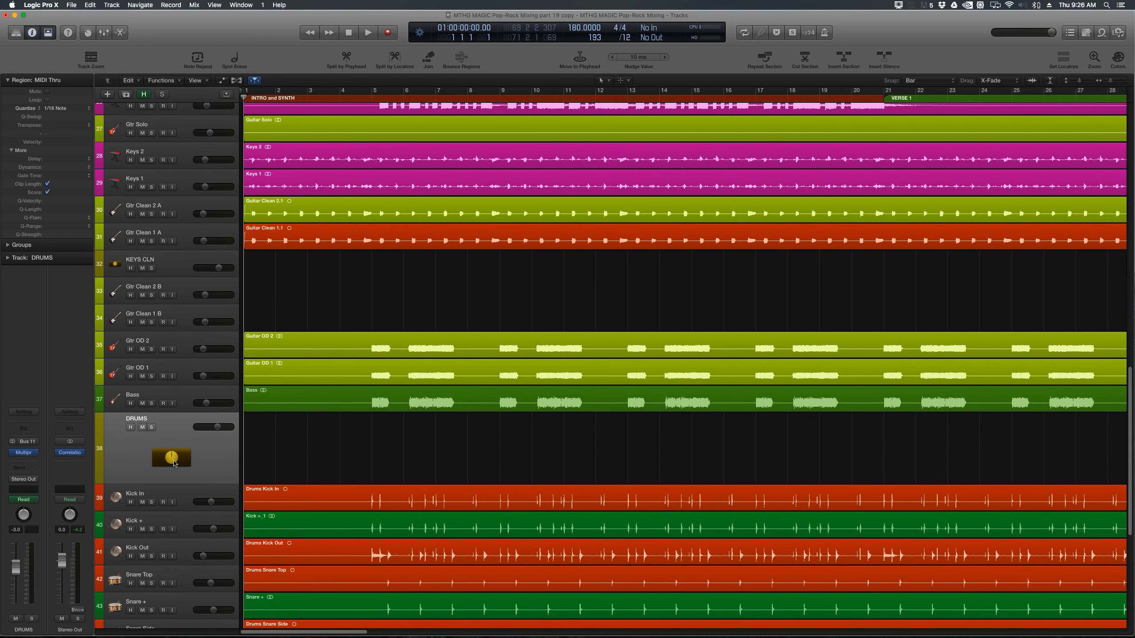
# Create one new audio track below DRUMS and name it Drum Transition
pyautogui.click(112, 5)
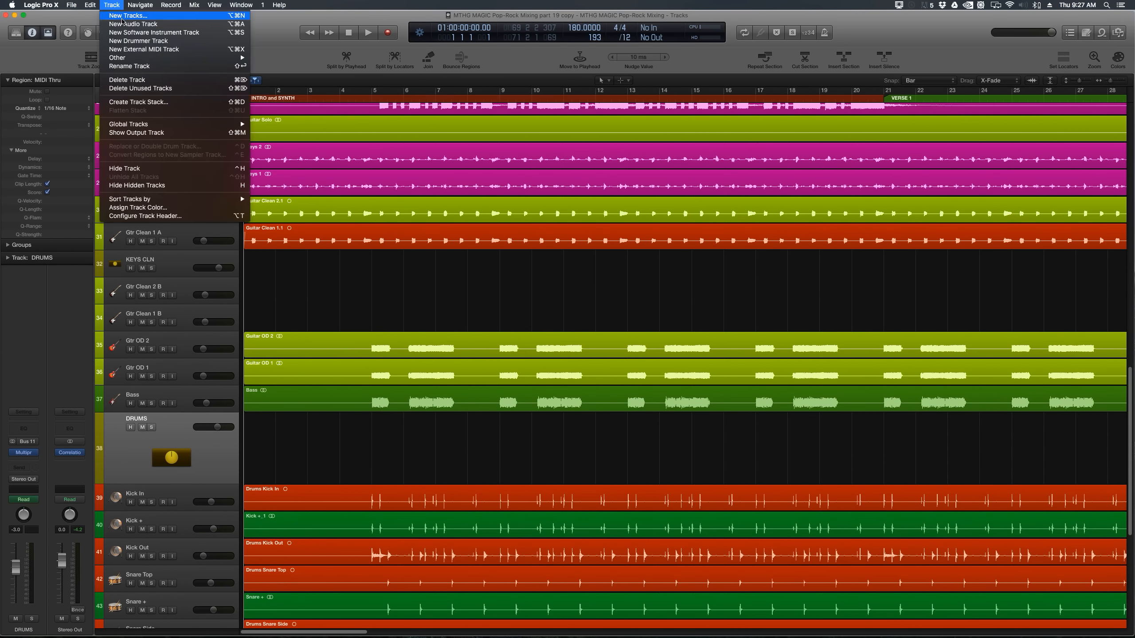
pyautogui.click(134, 16)
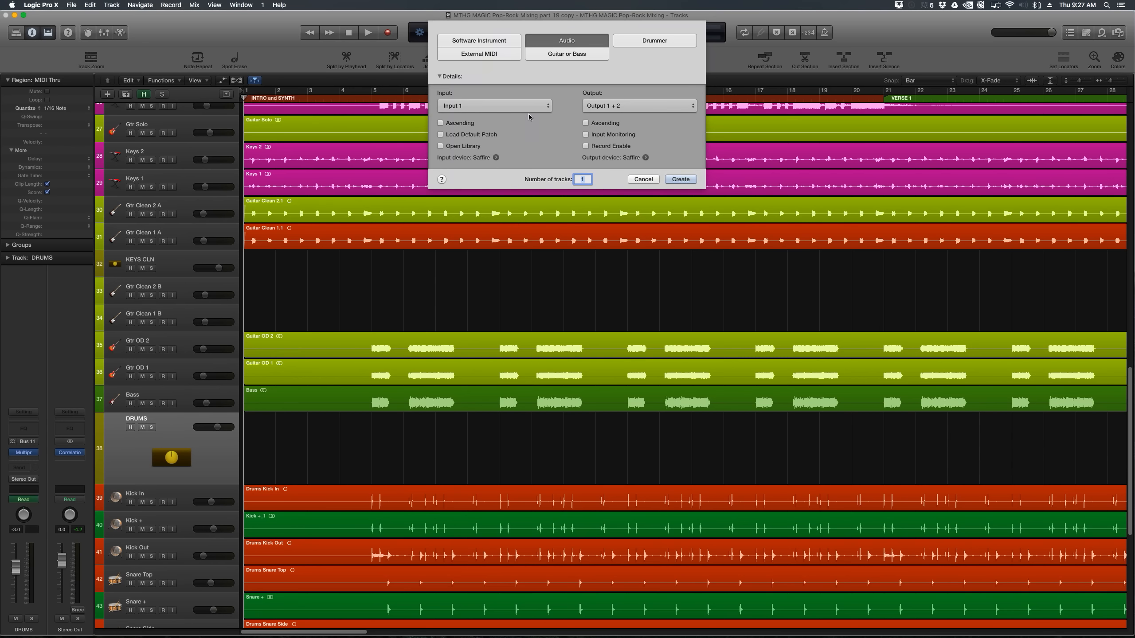
pyautogui.click(680, 179)
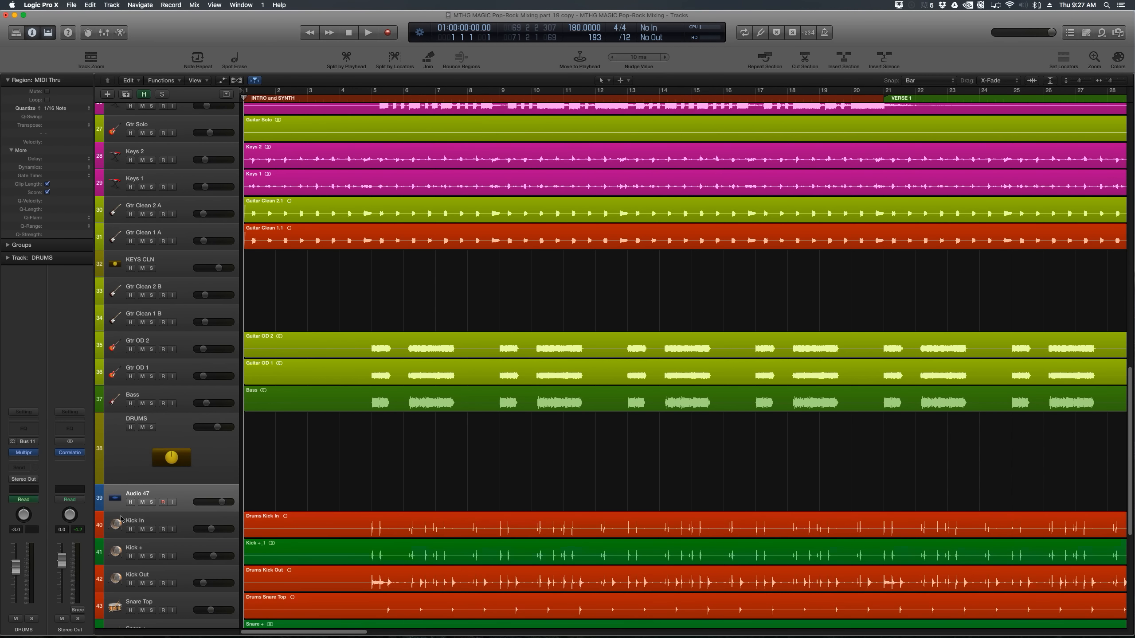
pyautogui.doubleClick(134, 494)
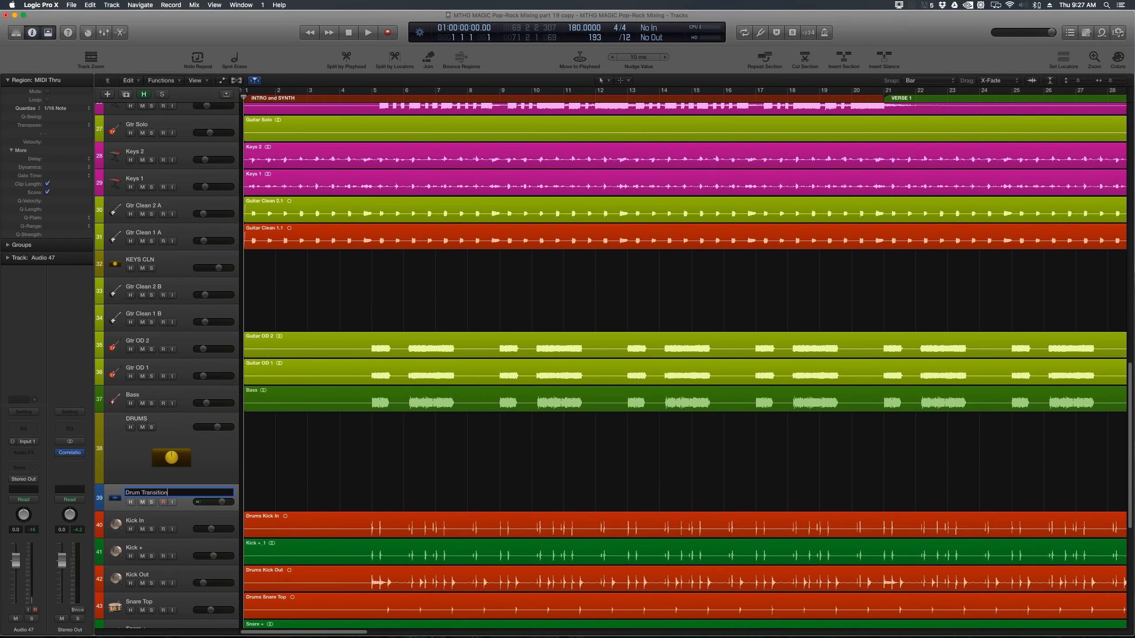
pyautogui.press('Return')
# Set the Drum Transition track's input to Bus 14 in stereo format
pyautogui.click(27, 443)
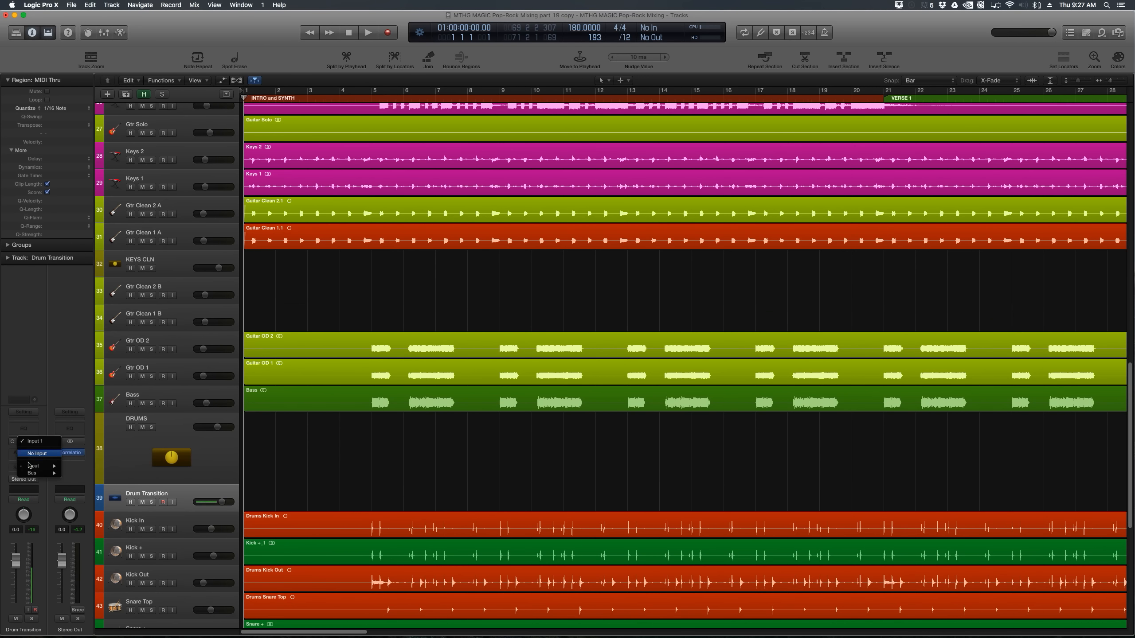
pyautogui.moveTo(41, 473)
pyautogui.moveTo(88, 567)
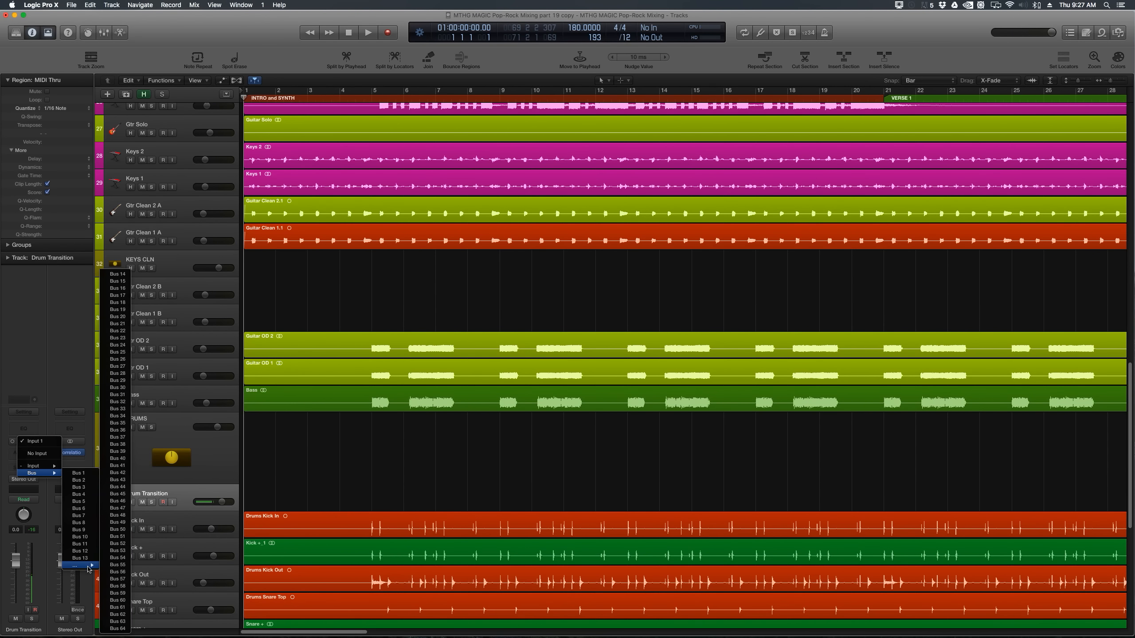
pyautogui.click(114, 276)
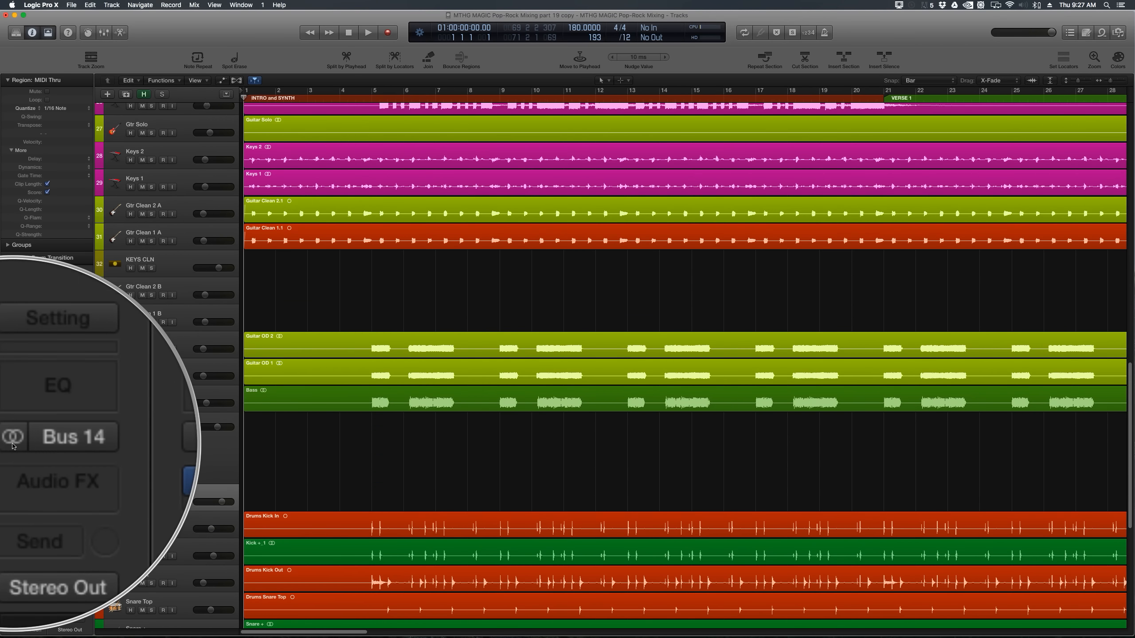
# Add a send to Bus 14 on the DRUMS track
pyautogui.click(189, 460)
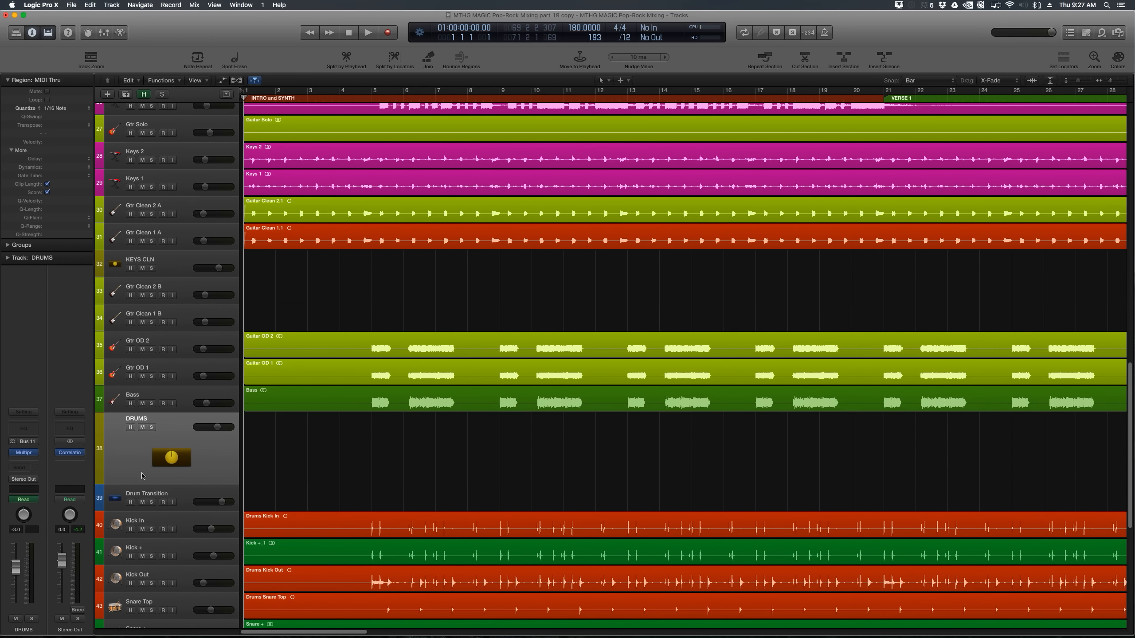
pyautogui.click(16, 472)
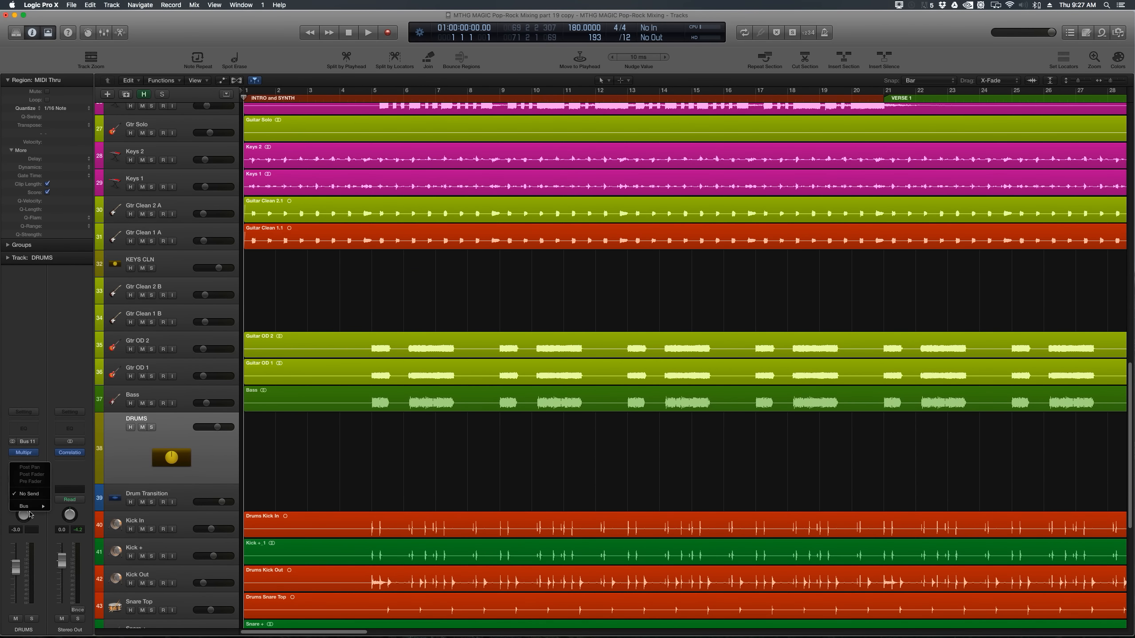
pyautogui.moveTo(31, 507)
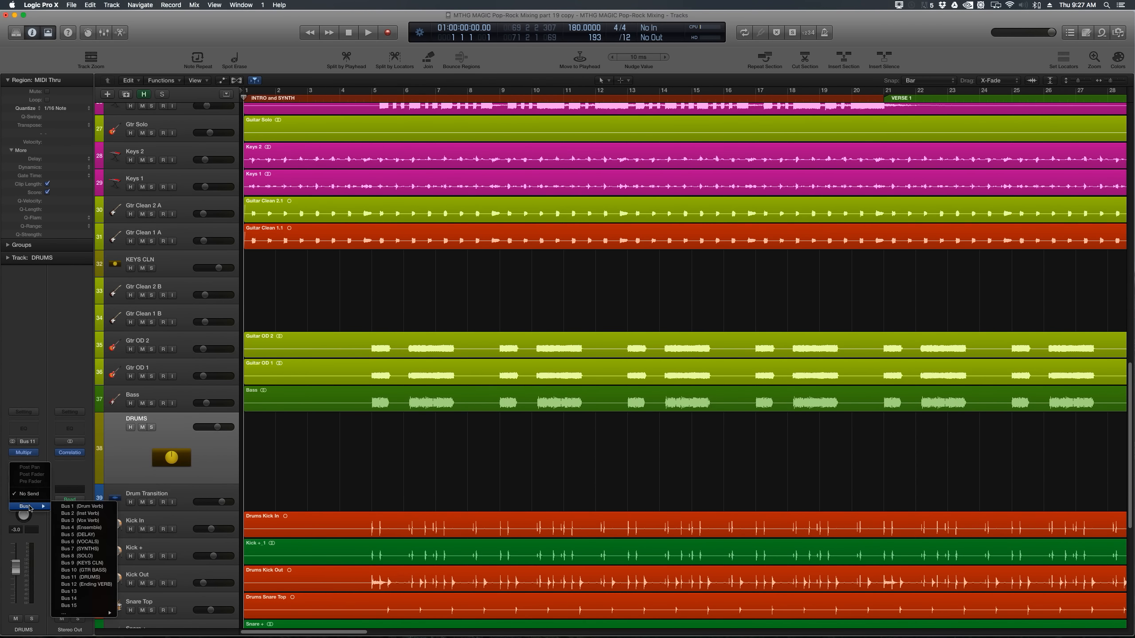
pyautogui.click(86, 599)
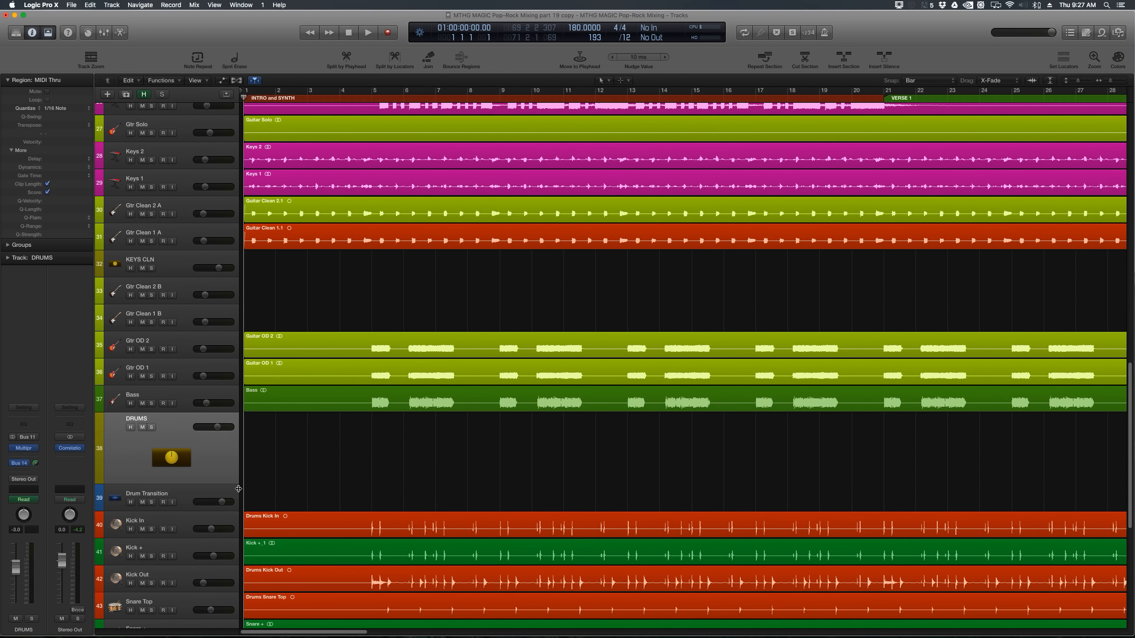
# Enlarge and record-enable the Drum Transition track, and start recording the drums from bar 5
pyautogui.click(372, 97)
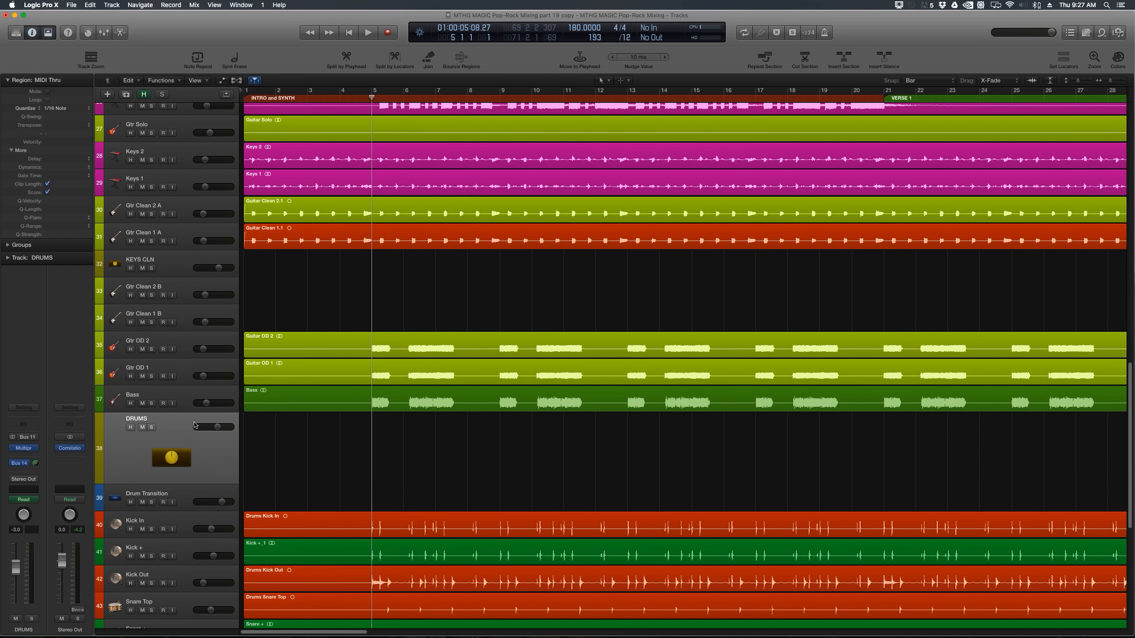
pyautogui.click(165, 498)
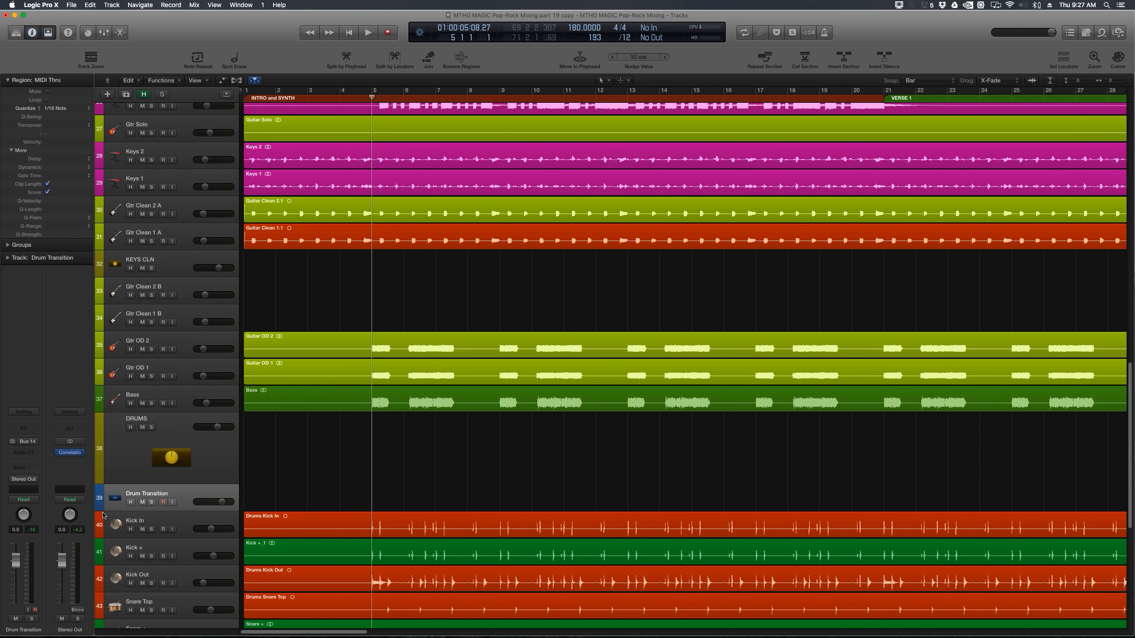
pyautogui.moveTo(103, 512); pyautogui.dragTo(104, 562)
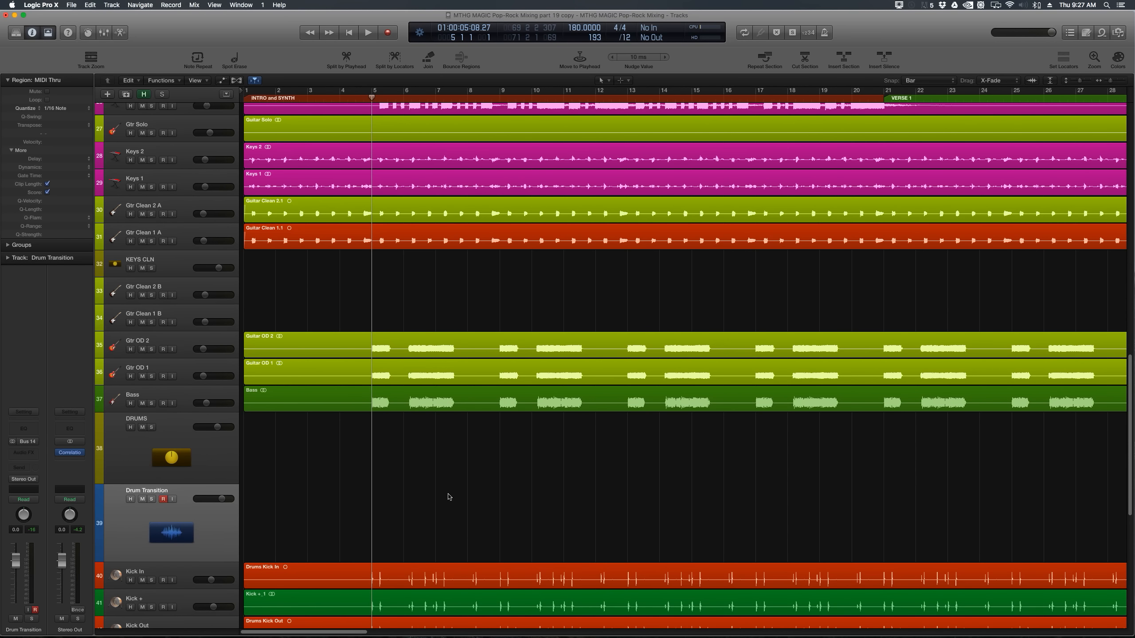
pyautogui.press('r')
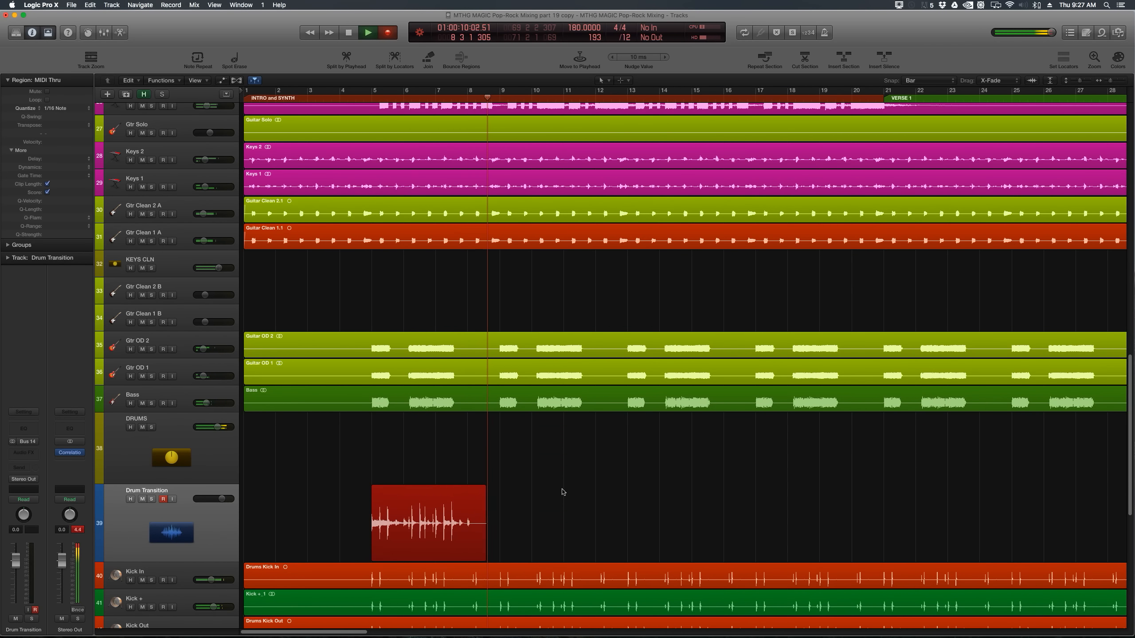
# Mute REF TRACK while recording continues, and stop the Drum Transition take just after bar 15
pyautogui.moveTo(1128, 485); pyautogui.dragTo(1128, 232)
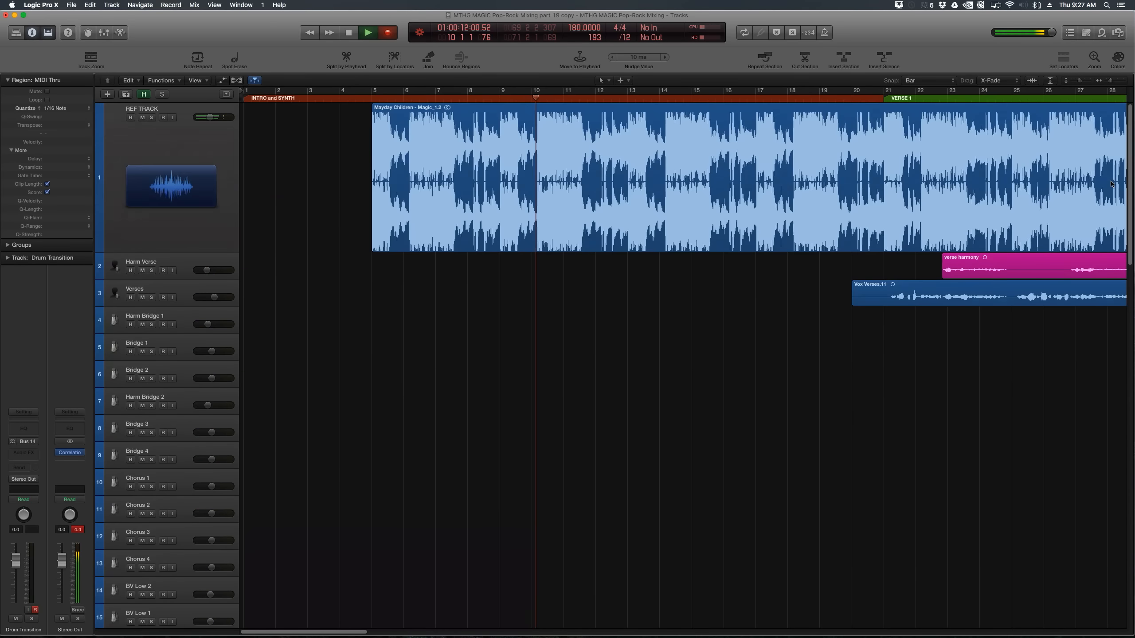
pyautogui.hotkey('ctrl', 'm')
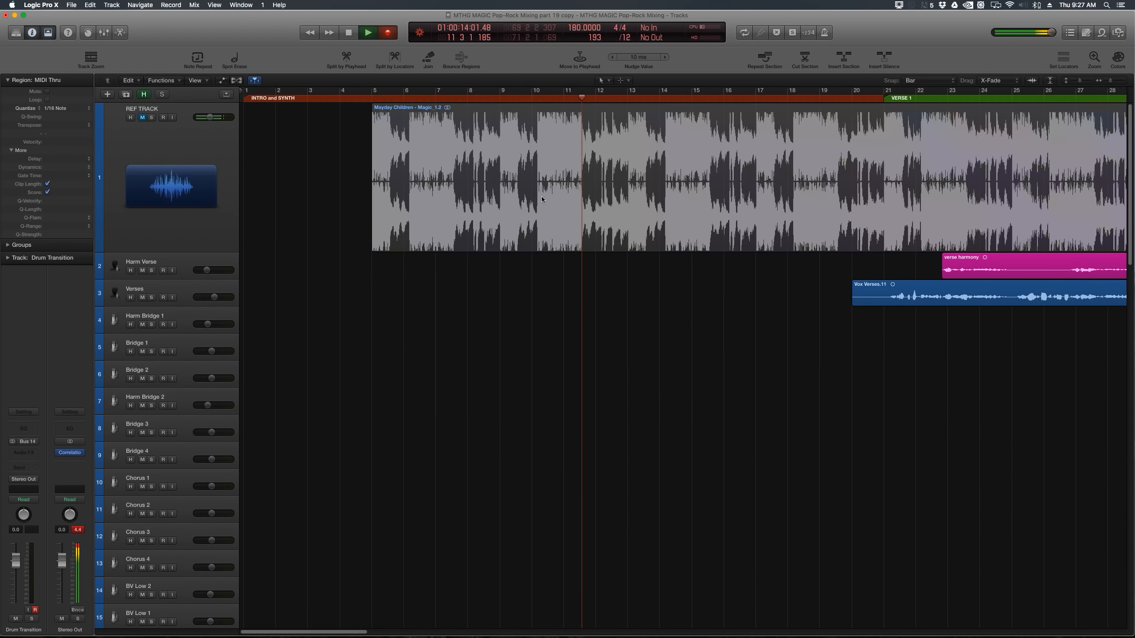
pyautogui.moveTo(1129, 243); pyautogui.dragTo(1127, 503)
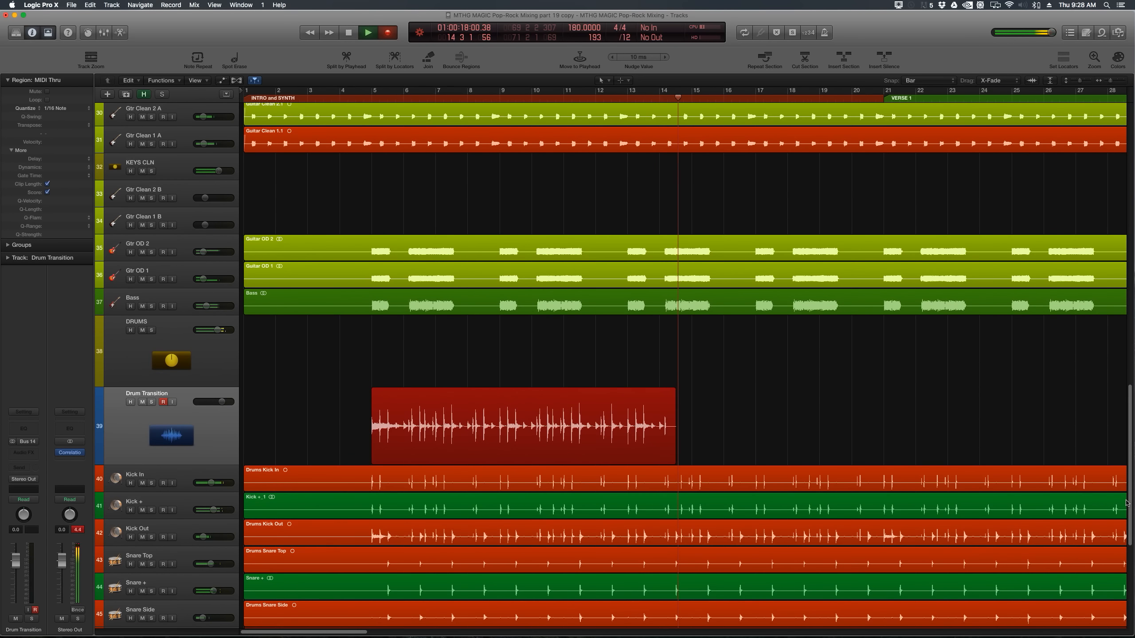
pyautogui.press('space')
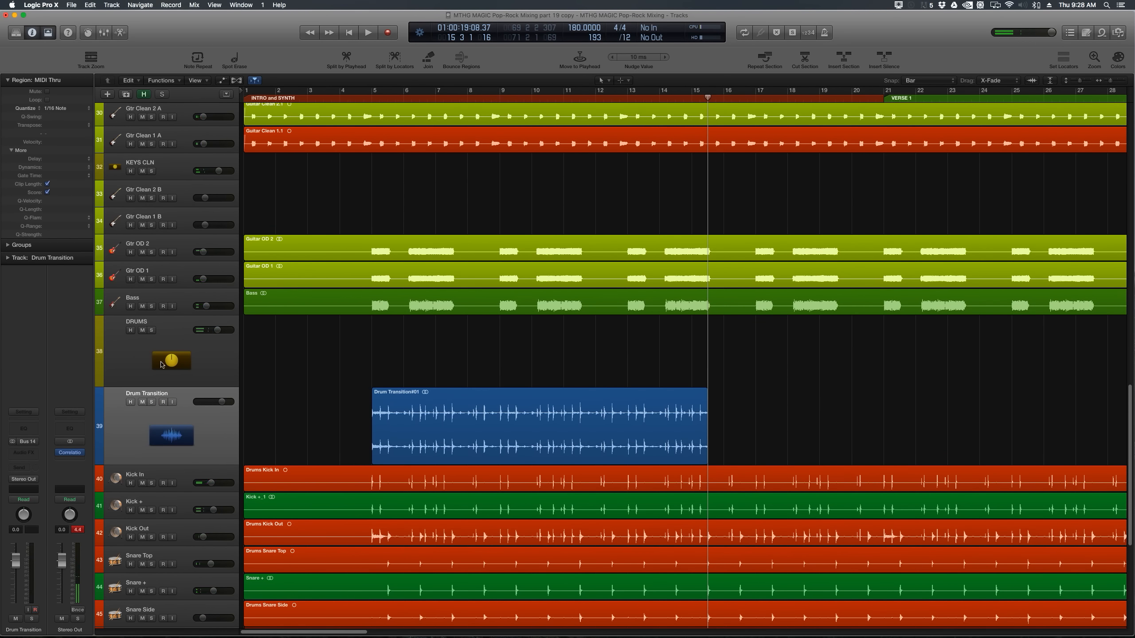
# Remove the Bus 14 send from the DRUMS track
pyautogui.click(162, 365)
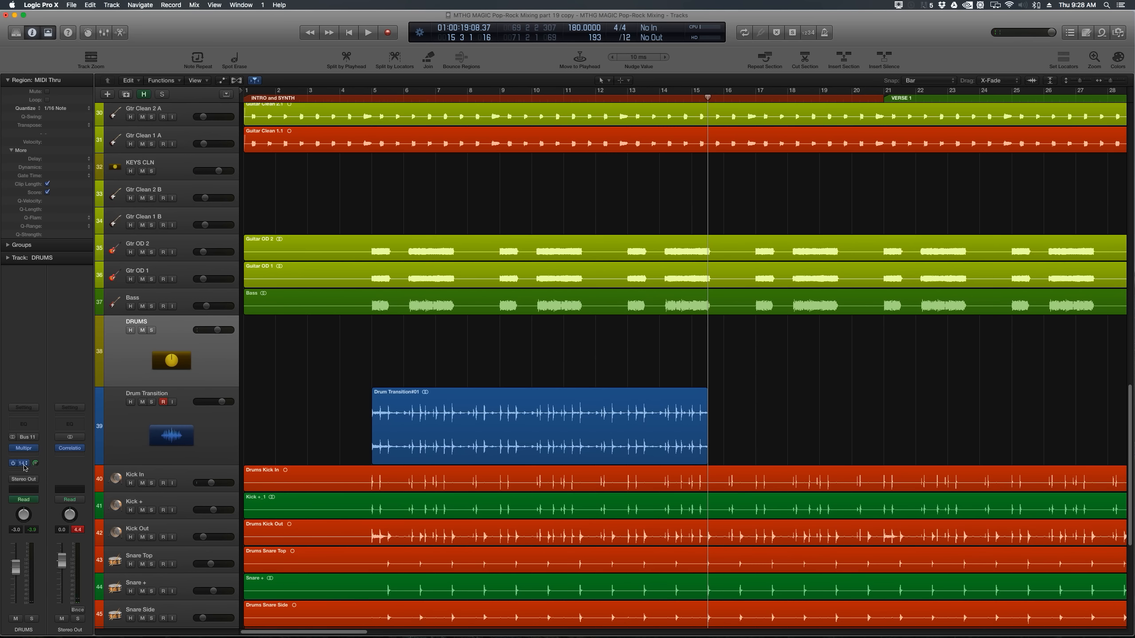
pyautogui.click(25, 465)
pyautogui.click(23, 500)
# Disarm the Drum Transition track with its input set to No Input, and solo the track
pyautogui.click(139, 432)
pyautogui.click(34, 443)
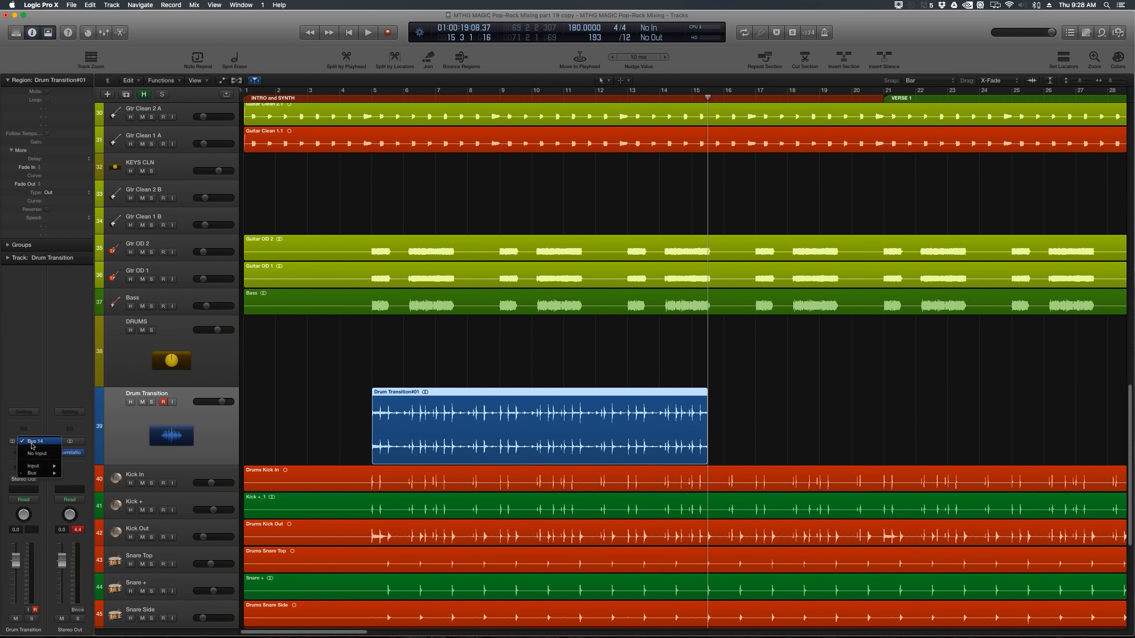
pyautogui.press('Escape')
pyautogui.click(163, 402)
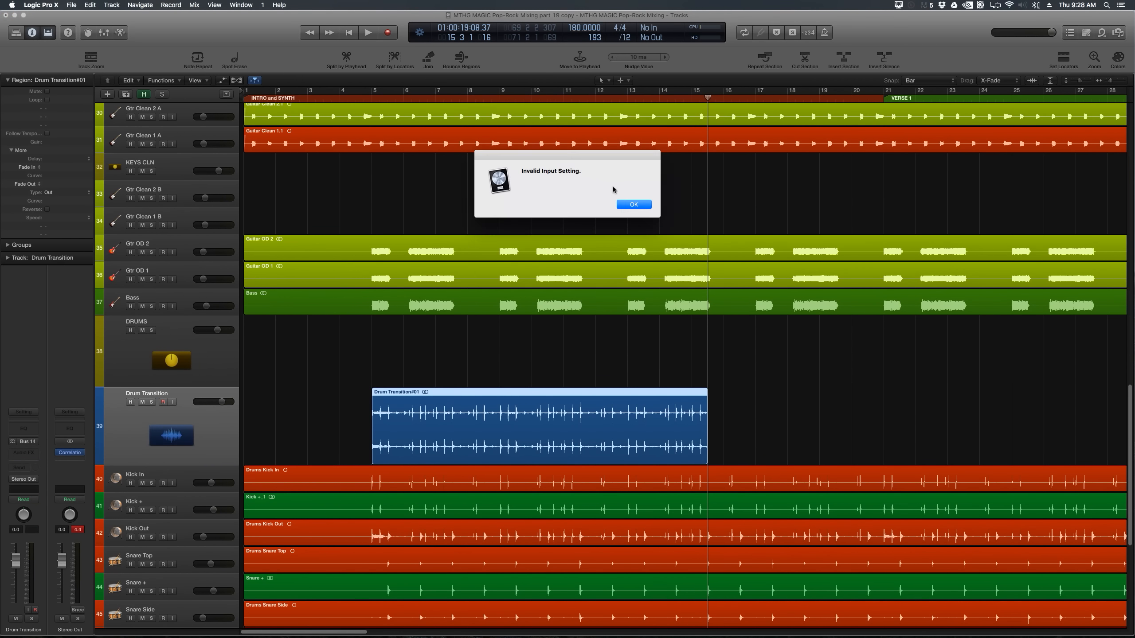
pyautogui.click(624, 205)
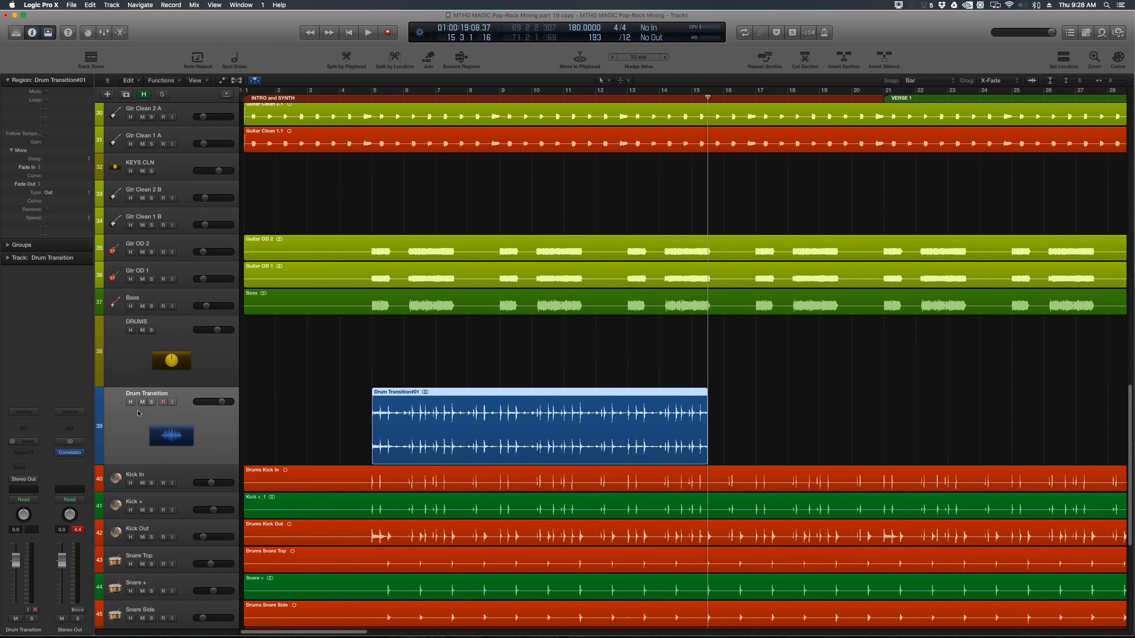
pyautogui.click(151, 402)
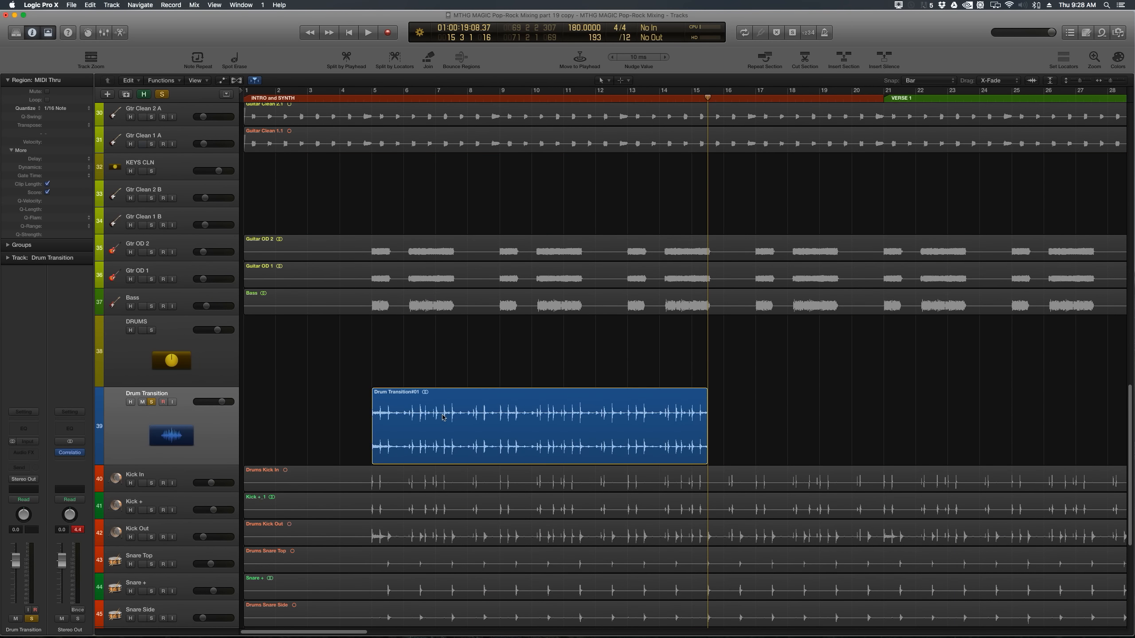
# Set the cycle range to the recorded Drum Transition region and audition it in solo
pyautogui.click(1067, 60)
pyautogui.press('space')
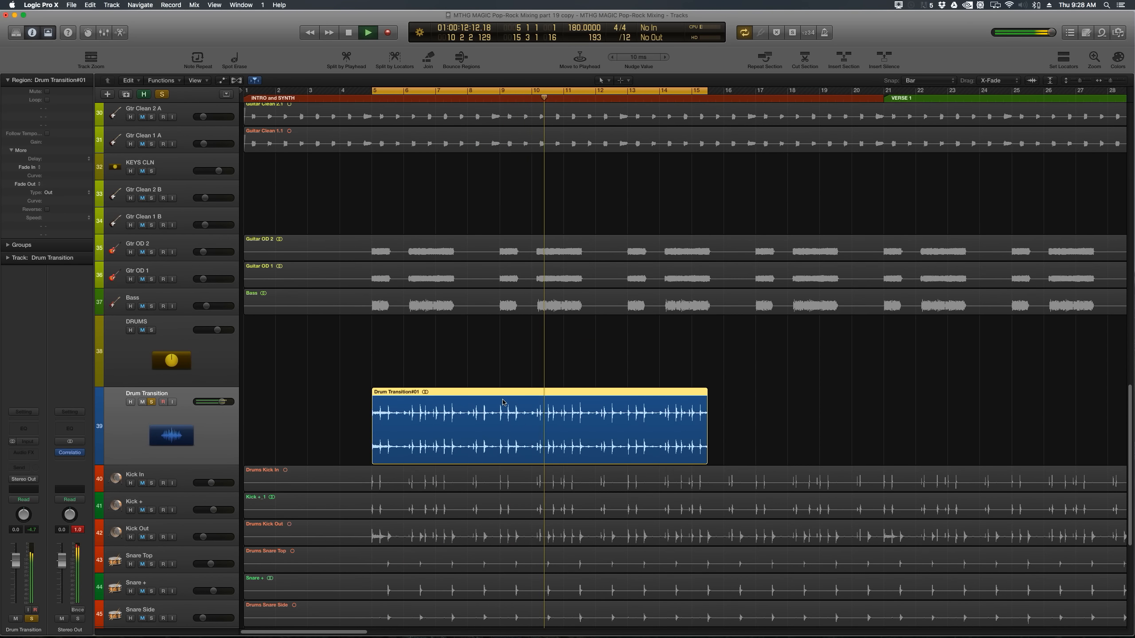
pyautogui.press('space')
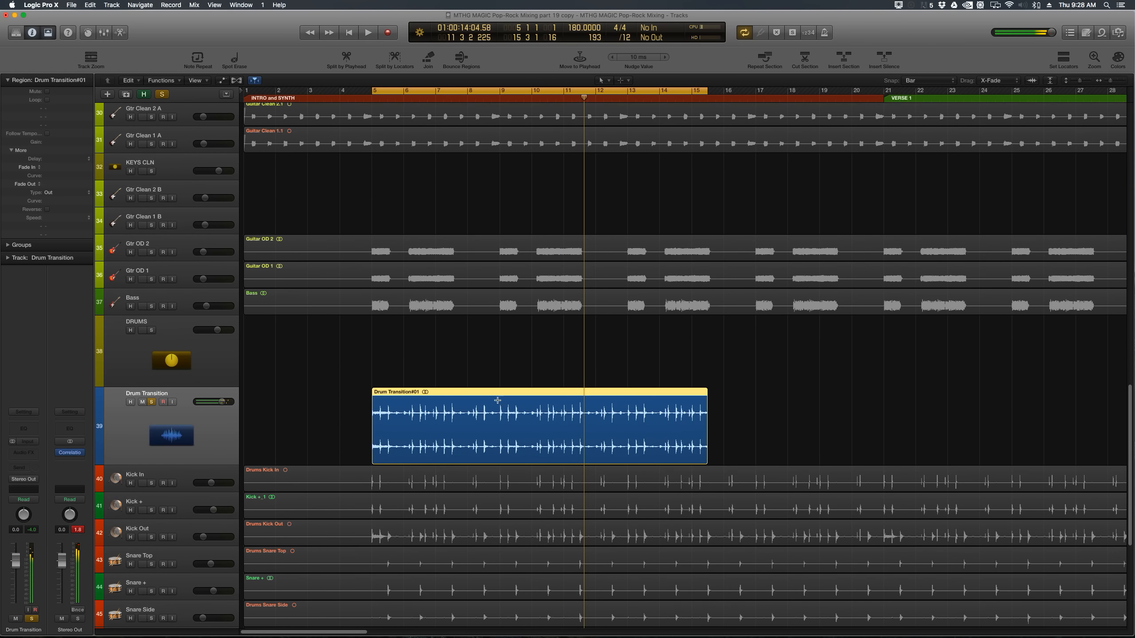
# Split the Drum Transition region at bars 9 and 13, and delete the parts before and after that section
pyautogui.moveTo(497, 400); pyautogui.dragTo(628, 424)
pyautogui.click(559, 427)
pyautogui.click(476, 431)
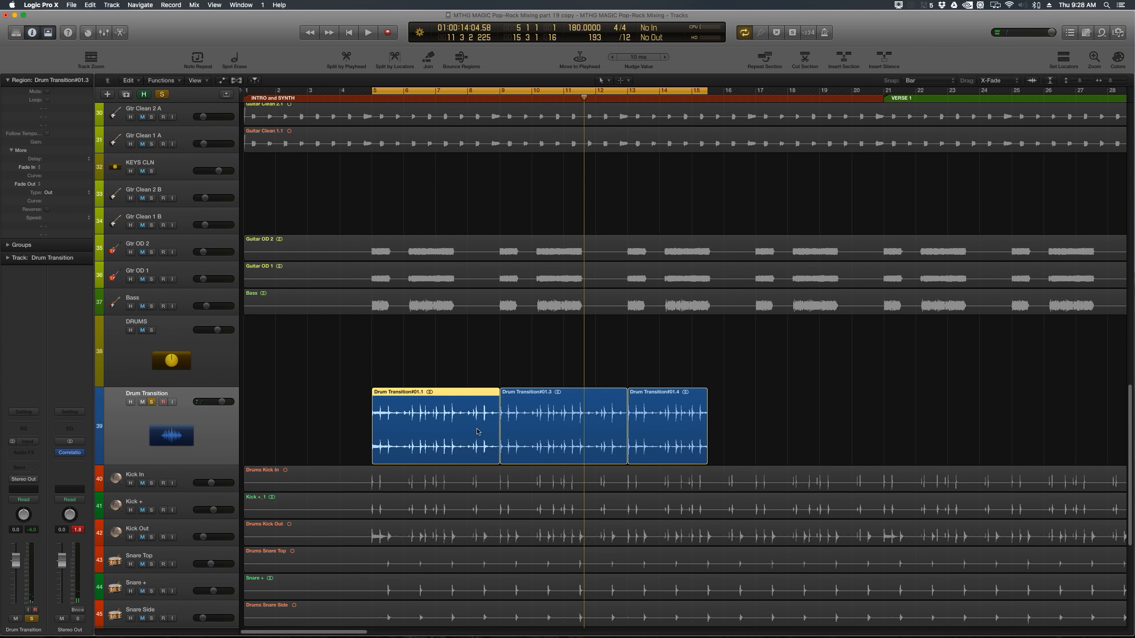
pyautogui.press('Delete')
pyautogui.click(662, 439)
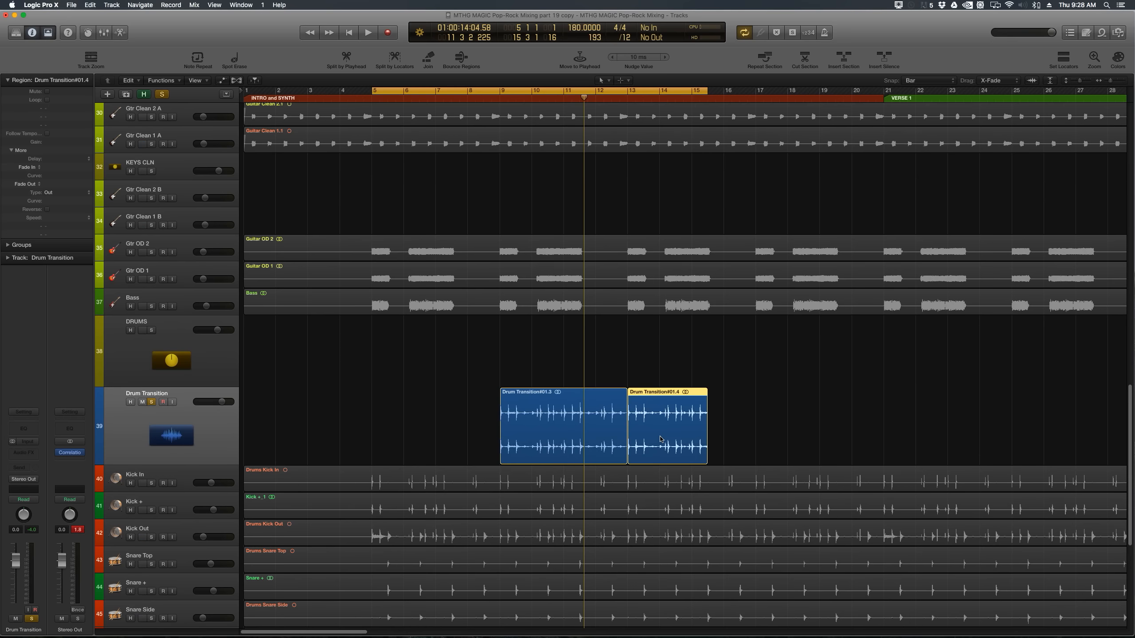
pyautogui.press('Delete')
# Turn cycling off, move the drum region to the start of CHORUS 2, and place the Drum Transition track directly below KEYS CLN
pyautogui.press('super+Left')
pyautogui.press('super+Left')
pyautogui.press('super+Left')
pyautogui.press('c')
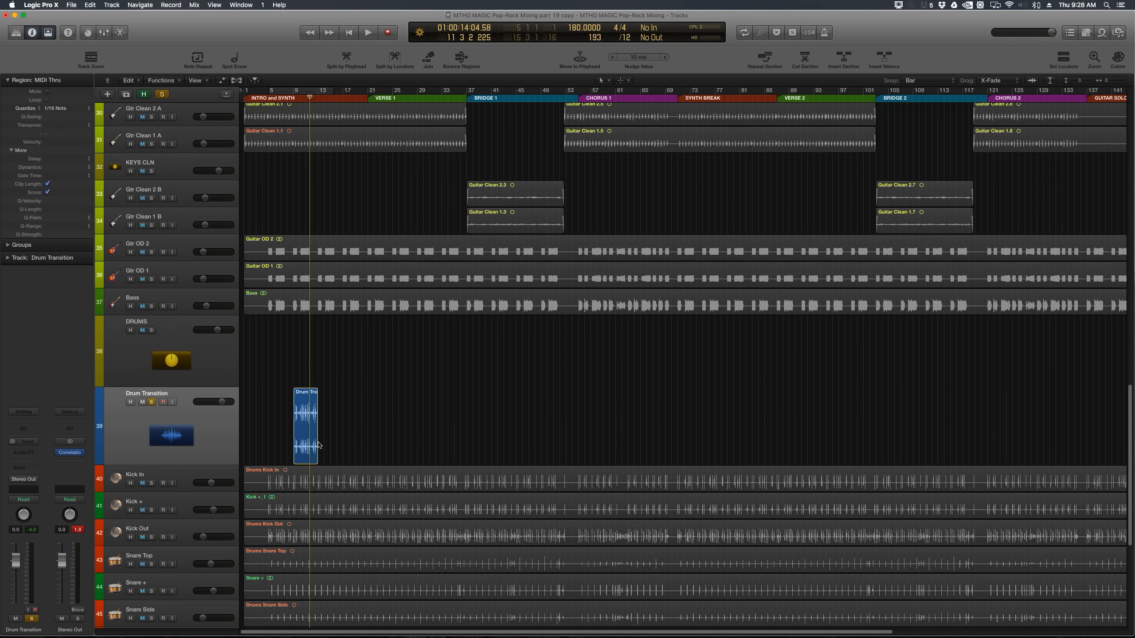
pyautogui.moveTo(311, 440); pyautogui.dragTo(1005, 445)
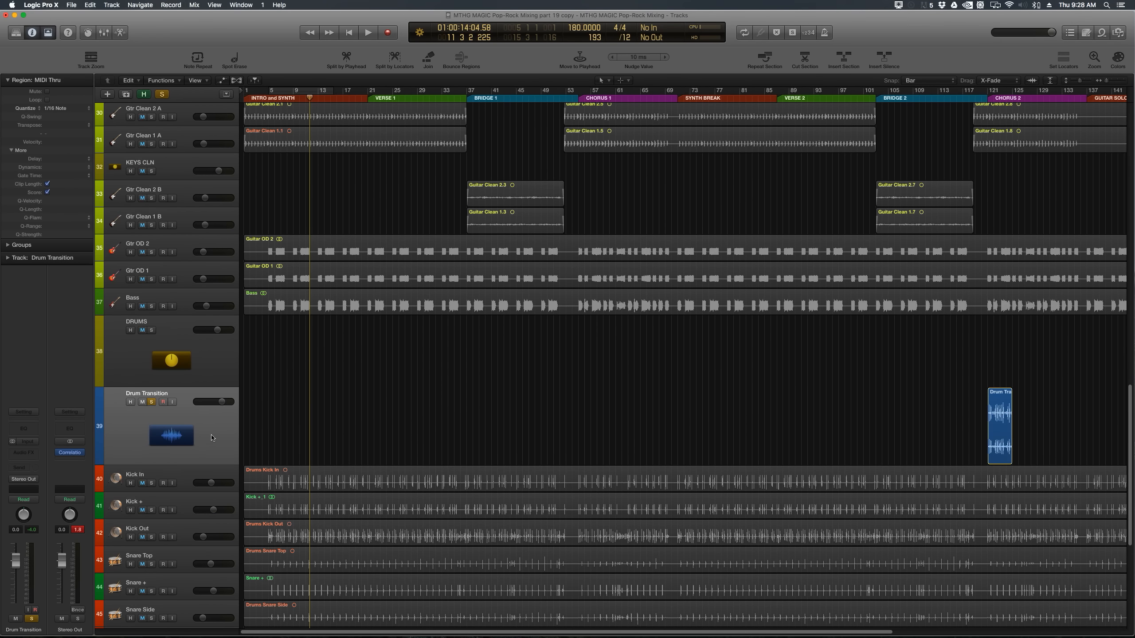
pyautogui.moveTo(211, 438); pyautogui.dragTo(210, 192)
pyautogui.click(1049, 165)
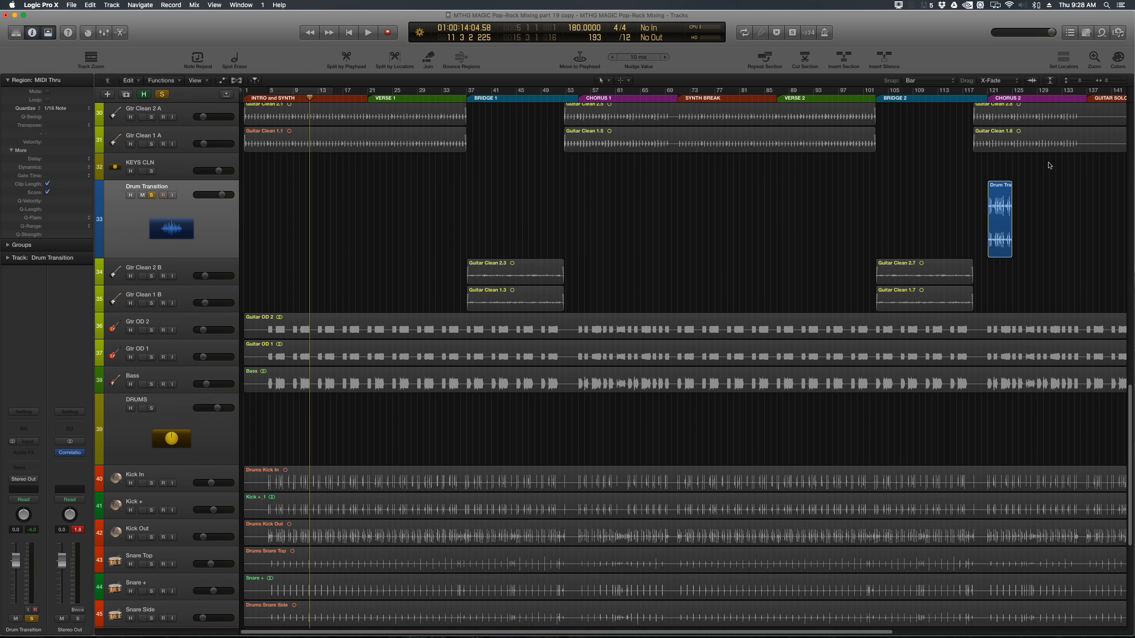
# Shift the drum region earlier so it starts at bar 119, two bars before CHORUS 2
pyautogui.press('super+Right')
pyautogui.press('super+Right')
pyautogui.press('super+Right')
pyautogui.press('super+Left')
pyautogui.press('super+Left')
pyautogui.press('super+Left')
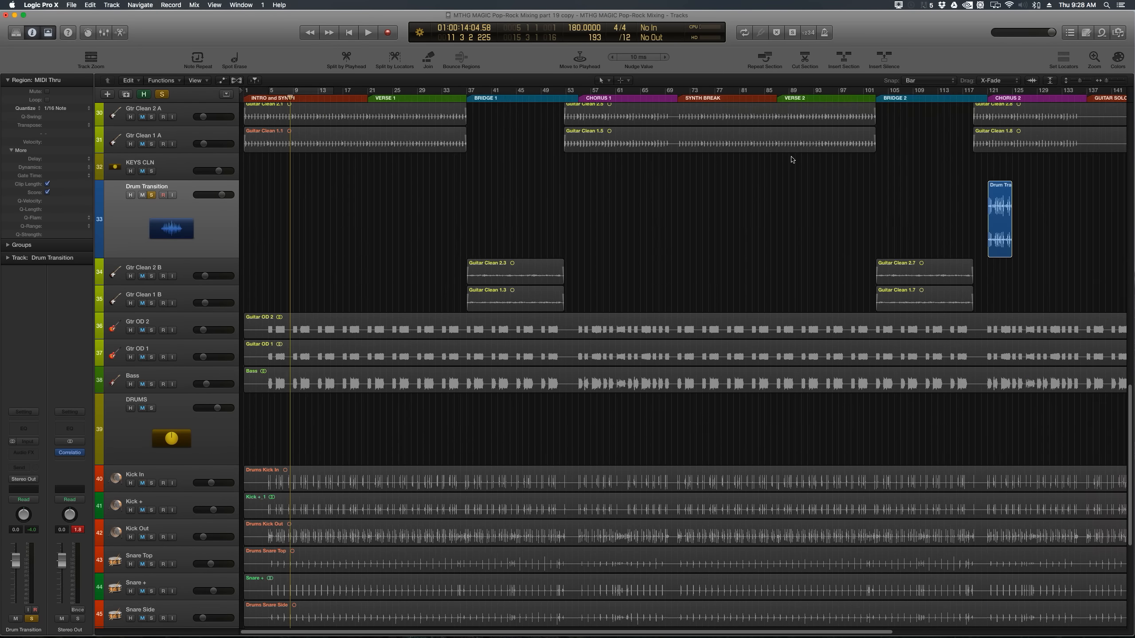
pyautogui.click(775, 97)
pyautogui.press('super+Right')
pyautogui.press('super+Right')
pyautogui.press('super+Right')
pyautogui.press('super+Right')
pyautogui.press('super+Right')
pyautogui.press('super+Right')
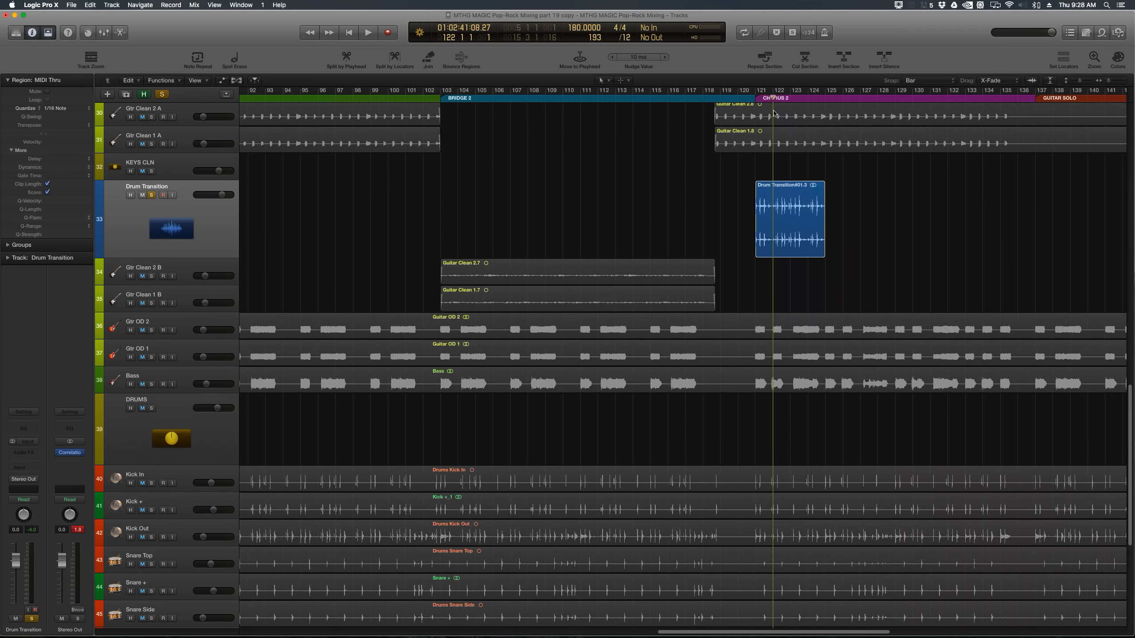
pyautogui.moveTo(780, 228); pyautogui.dragTo(656, 228)
# Unsolo Drum Transition and play the full mix from bar 118 into CHORUS 2
pyautogui.click(523, 96)
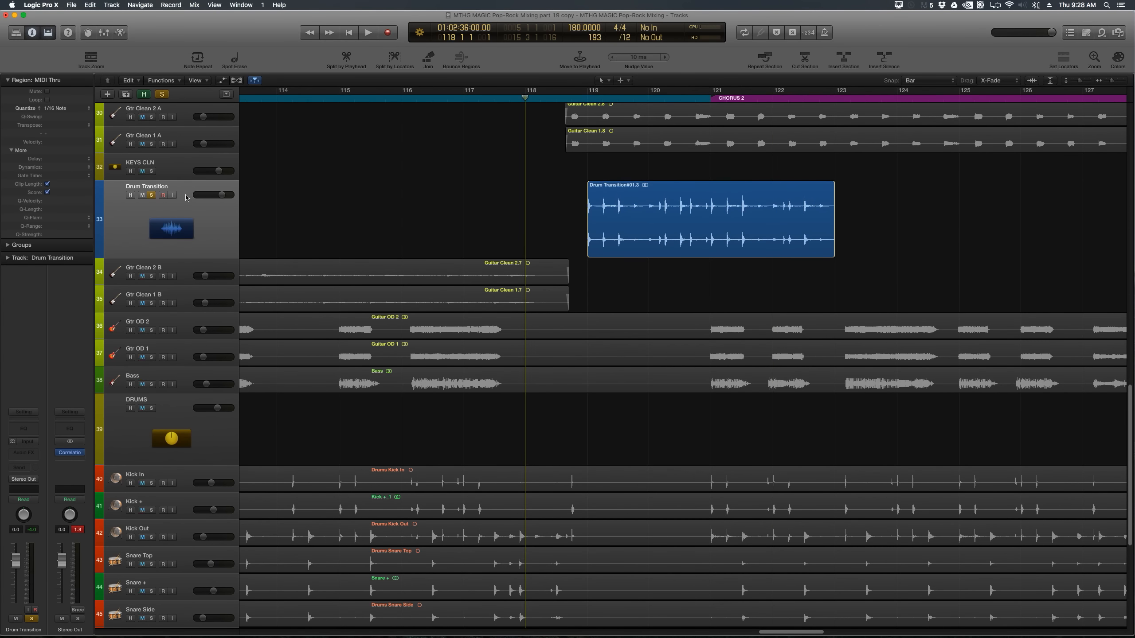
pyautogui.click(151, 196)
pyautogui.press('space')
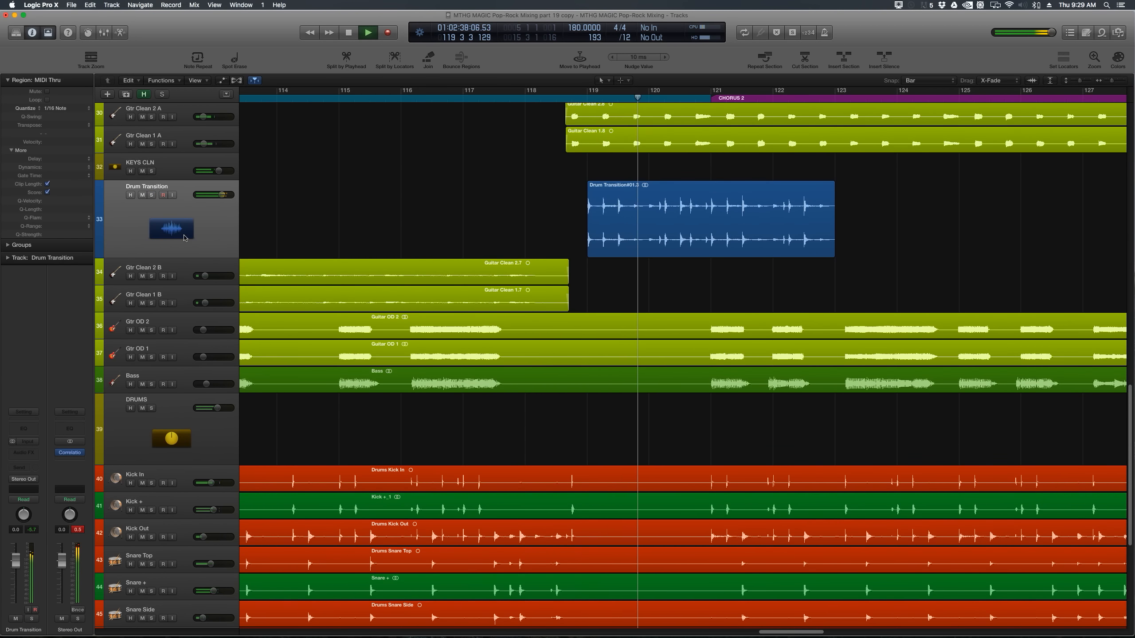
pyautogui.scroll(5, 245, 204)
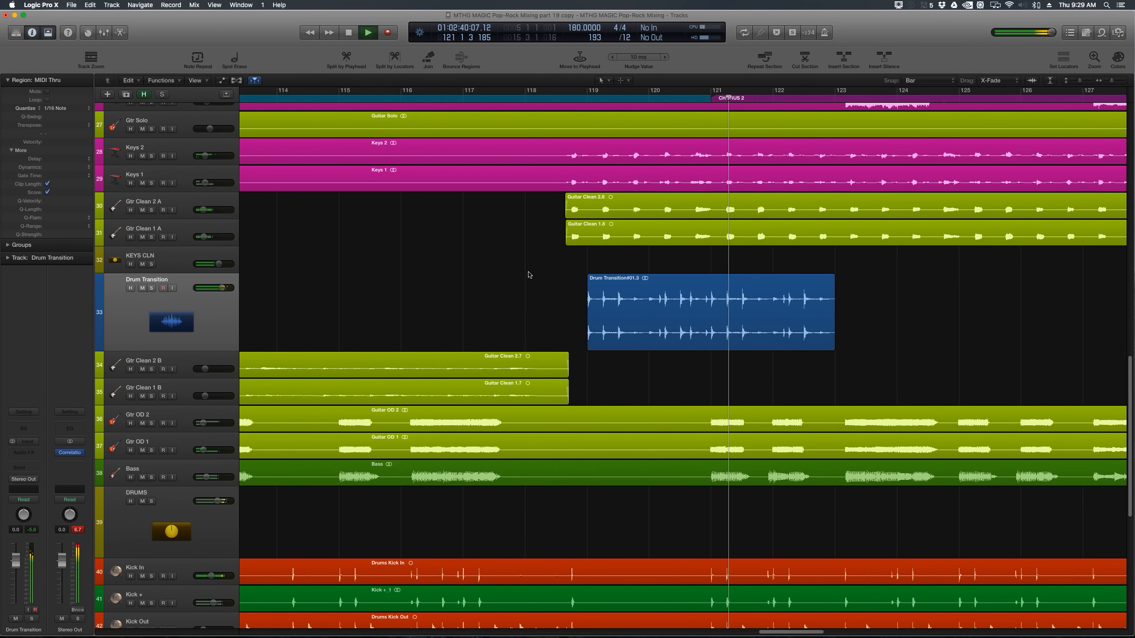
pyautogui.press('space')
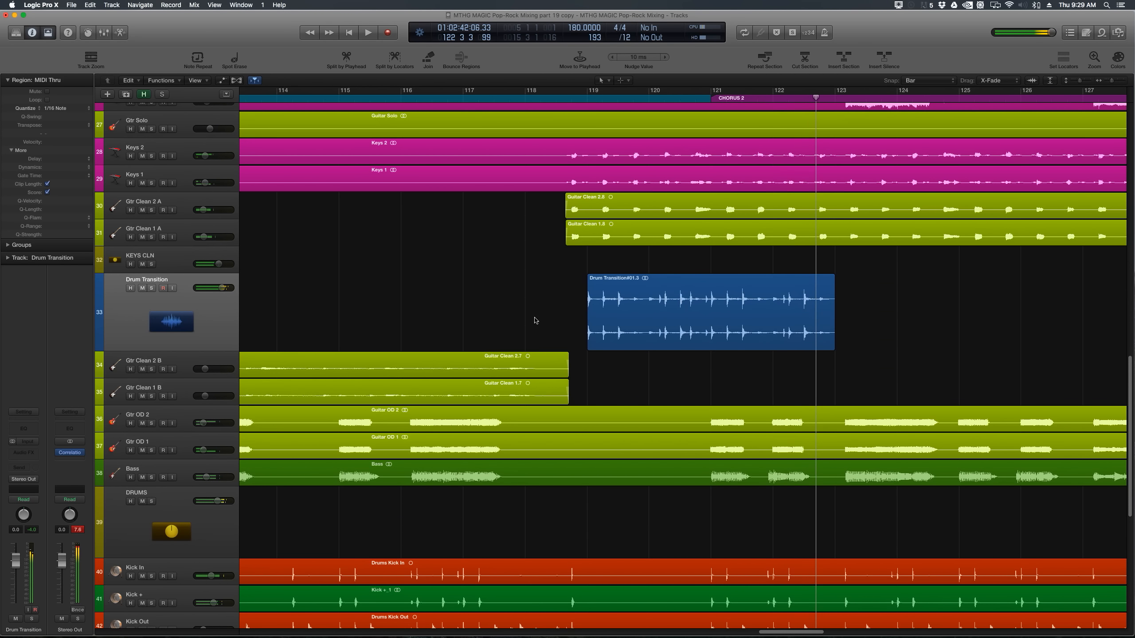
# Cut off the drum region at bar 121, then set the cycle range to bars 119–121 and audition it
pyautogui.moveTo(545, 316); pyautogui.dragTo(634, 324)
pyautogui.press('BackSpace')
pyautogui.moveTo(586, 94); pyautogui.dragTo(710, 95)
pyautogui.press('space')
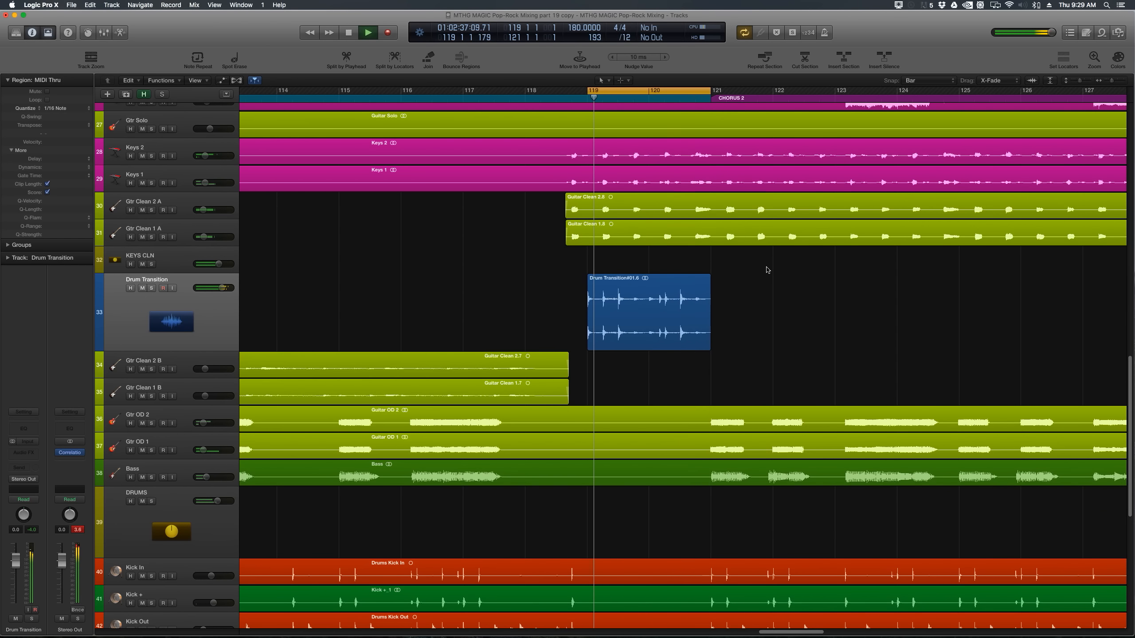
pyautogui.press('space')
# Solo the Drum Transition track and insert a stereo Compressor on its channel strip
pyautogui.click(229, 313)
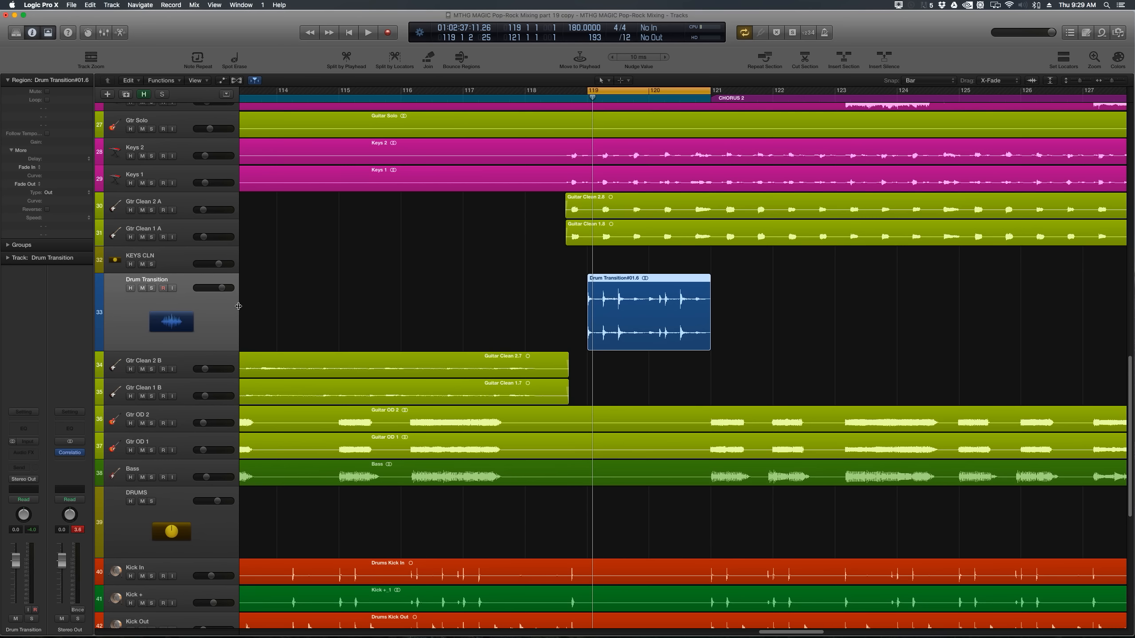
pyautogui.click(151, 289)
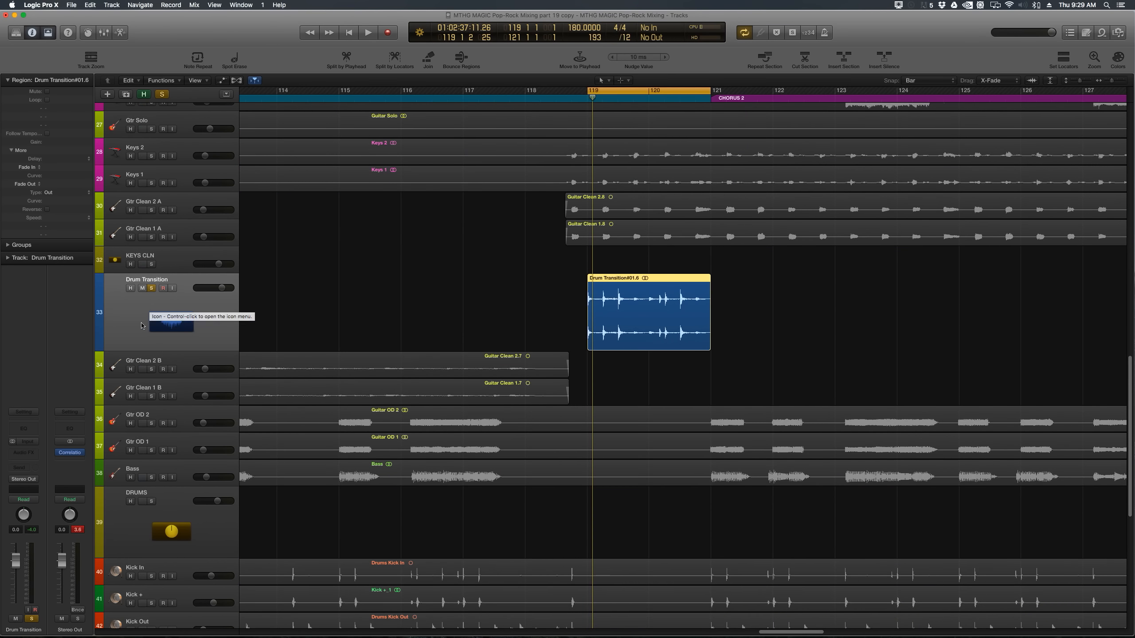
pyautogui.click(30, 462)
pyautogui.click(36, 458)
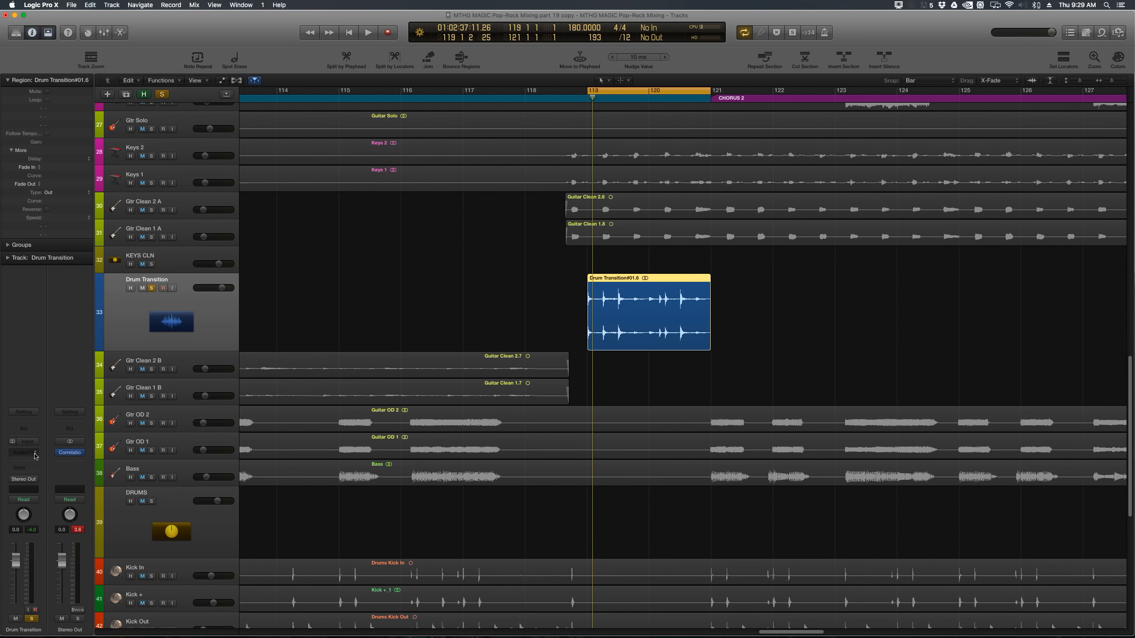
pyautogui.click(36, 455)
pyautogui.moveTo(45, 486)
pyautogui.moveTo(119, 493)
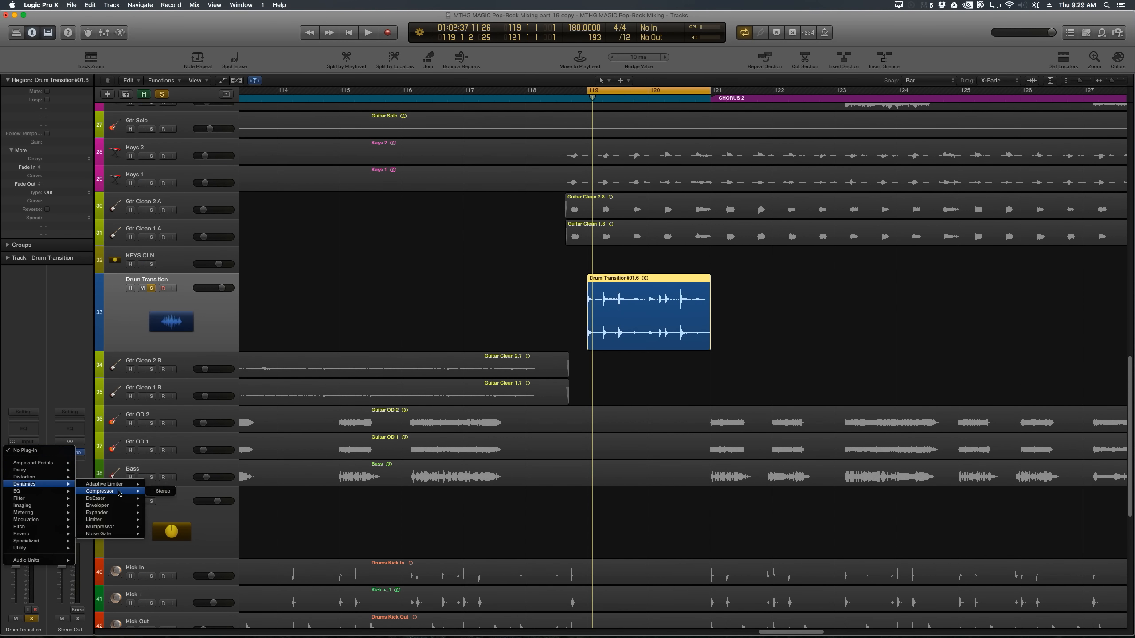
pyautogui.click(163, 491)
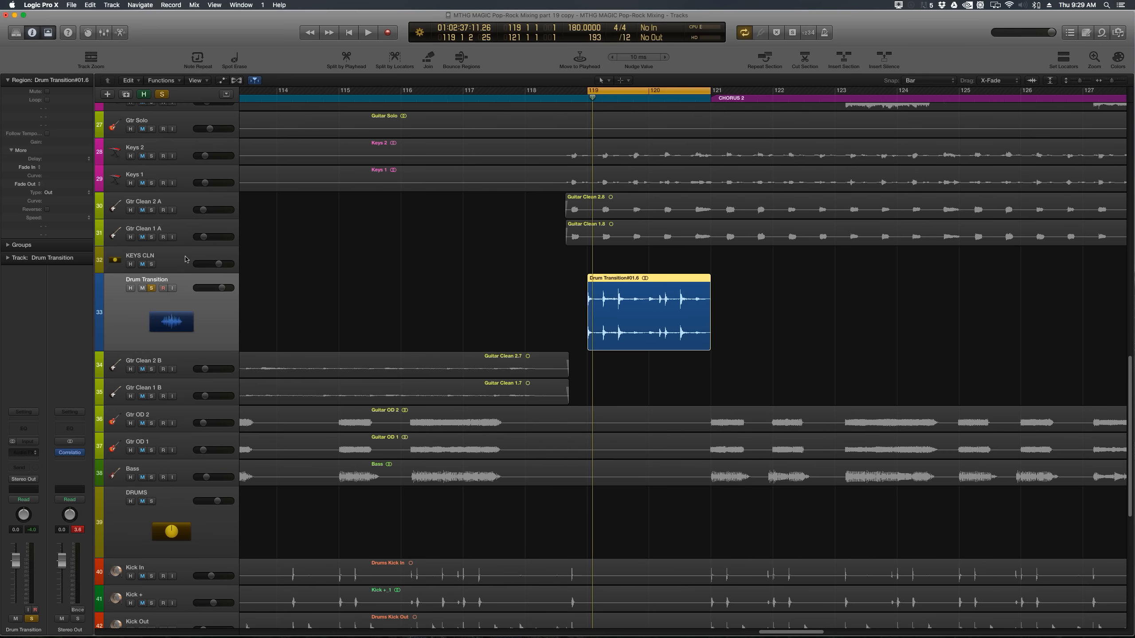
# Load the Compressor's VCA Smashed preset, and adjust make-up gain and threshold while the loop plays
pyautogui.click(131, 54)
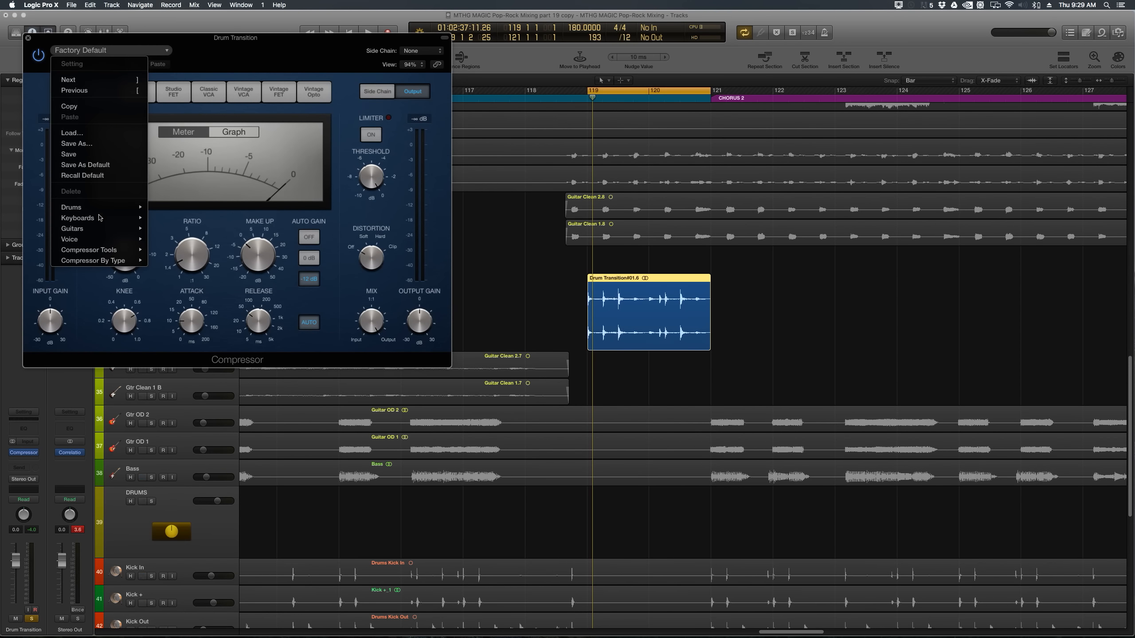
pyautogui.moveTo(97, 209)
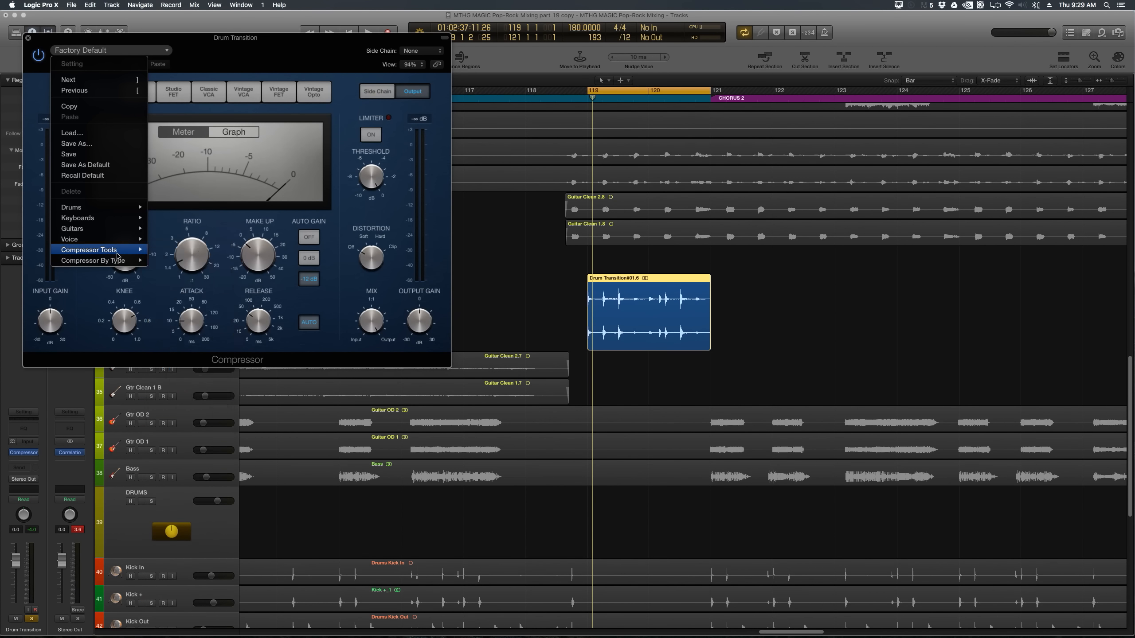
pyautogui.moveTo(117, 251)
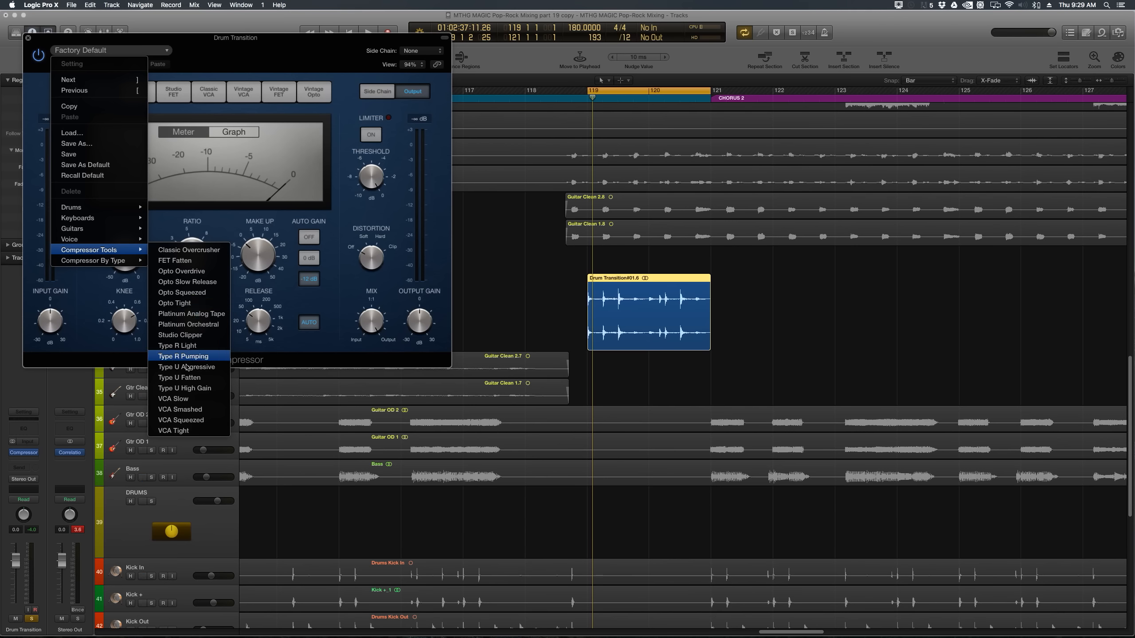
pyautogui.click(183, 410)
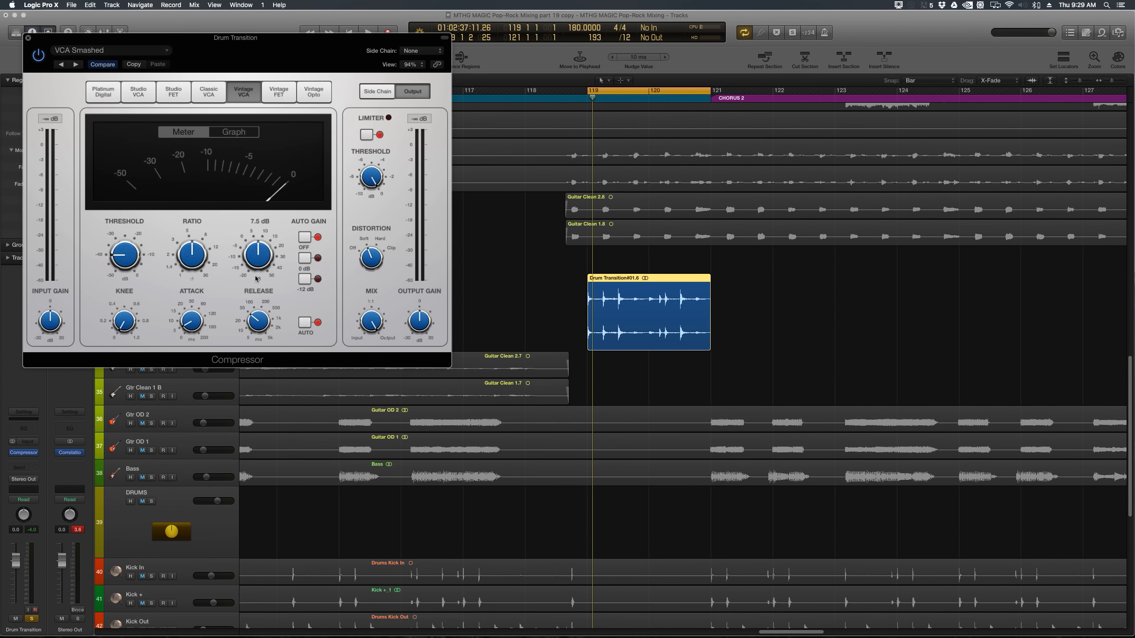
pyautogui.press('space')
pyautogui.moveTo(257, 257); pyautogui.dragTo(257, 250)
pyautogui.moveTo(127, 255); pyautogui.dragTo(129, 251)
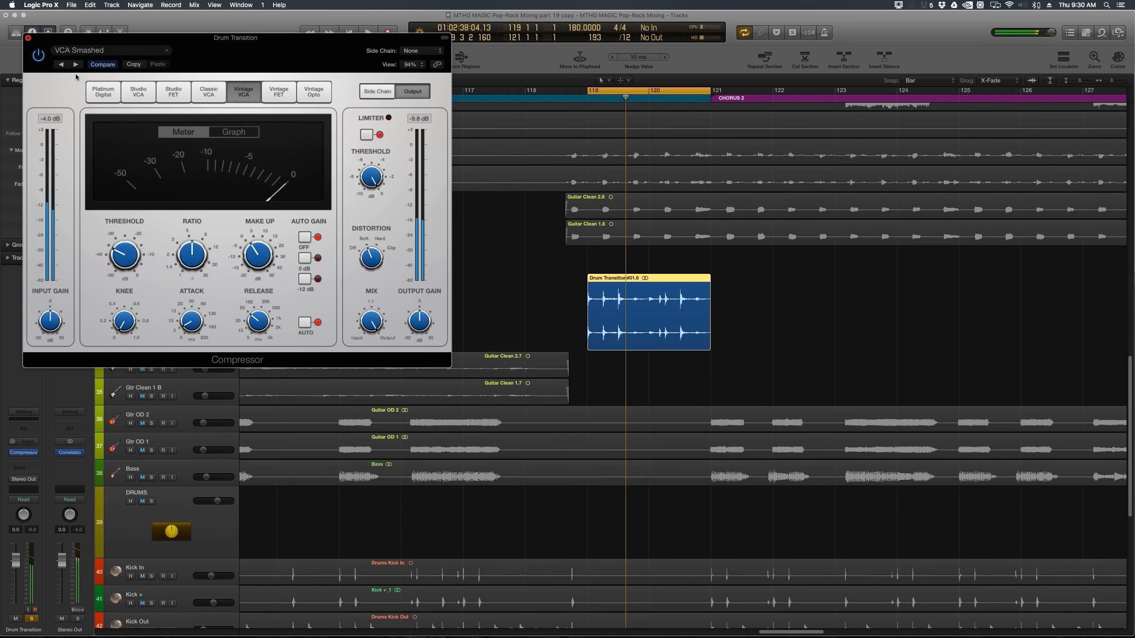
pyautogui.press('super+w')
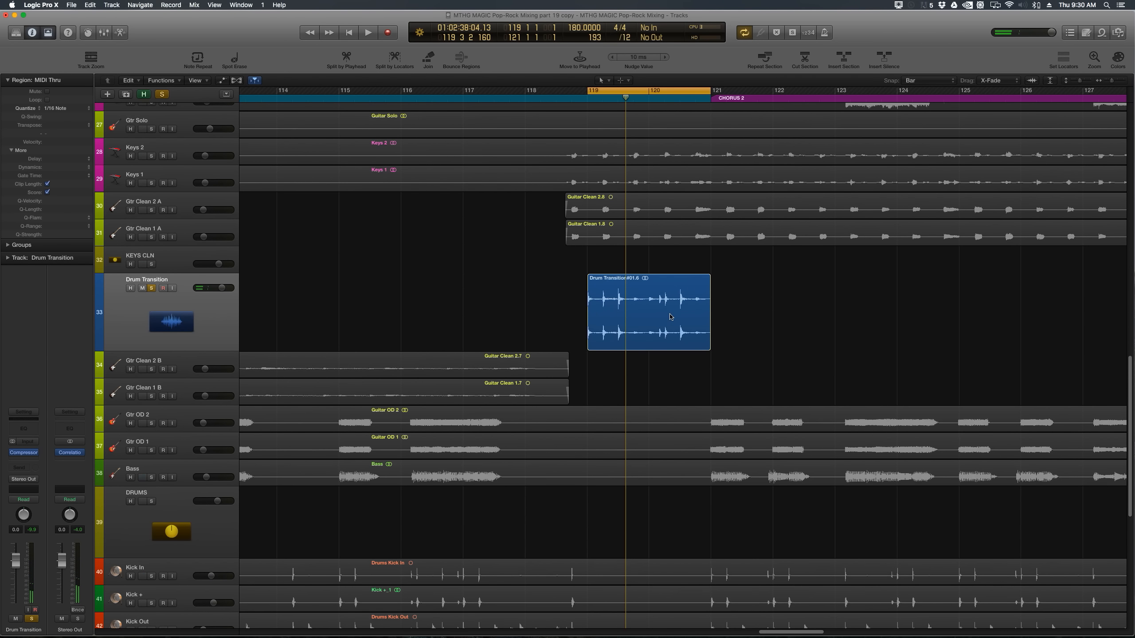
# Insert Space Designer after the Compressor on Drum Transition and load the 1.8s Drum Plate preset from the medium plate reverbs
pyautogui.click(670, 317)
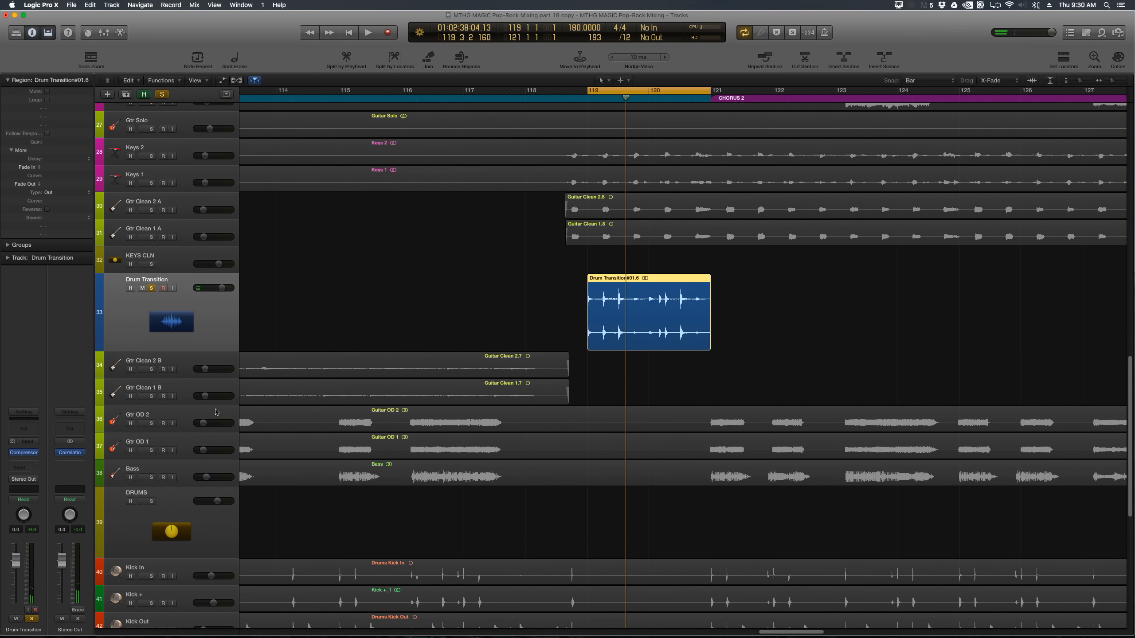
pyautogui.click(36, 459)
pyautogui.moveTo(54, 542)
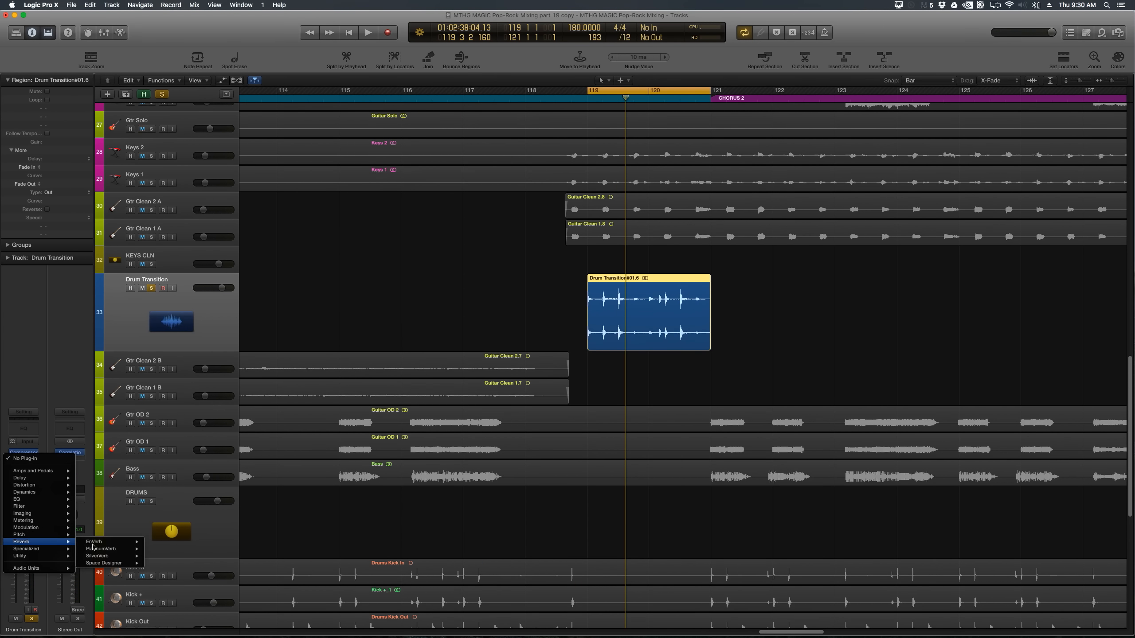
pyautogui.click(150, 567)
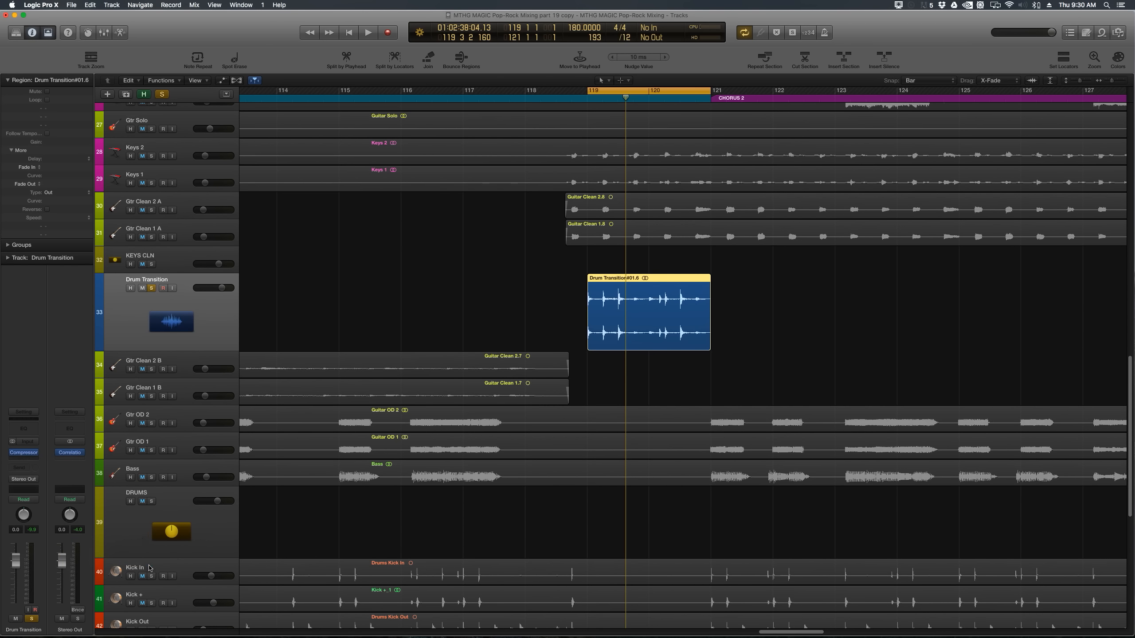
pyautogui.click(112, 50)
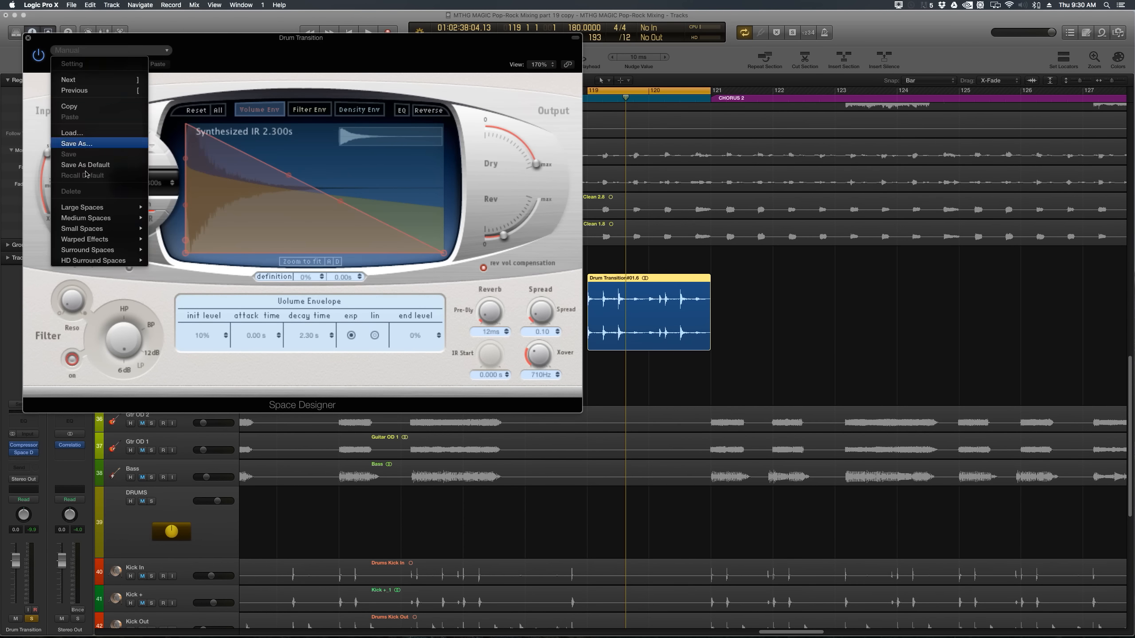
pyautogui.moveTo(87, 219)
pyautogui.moveTo(175, 239)
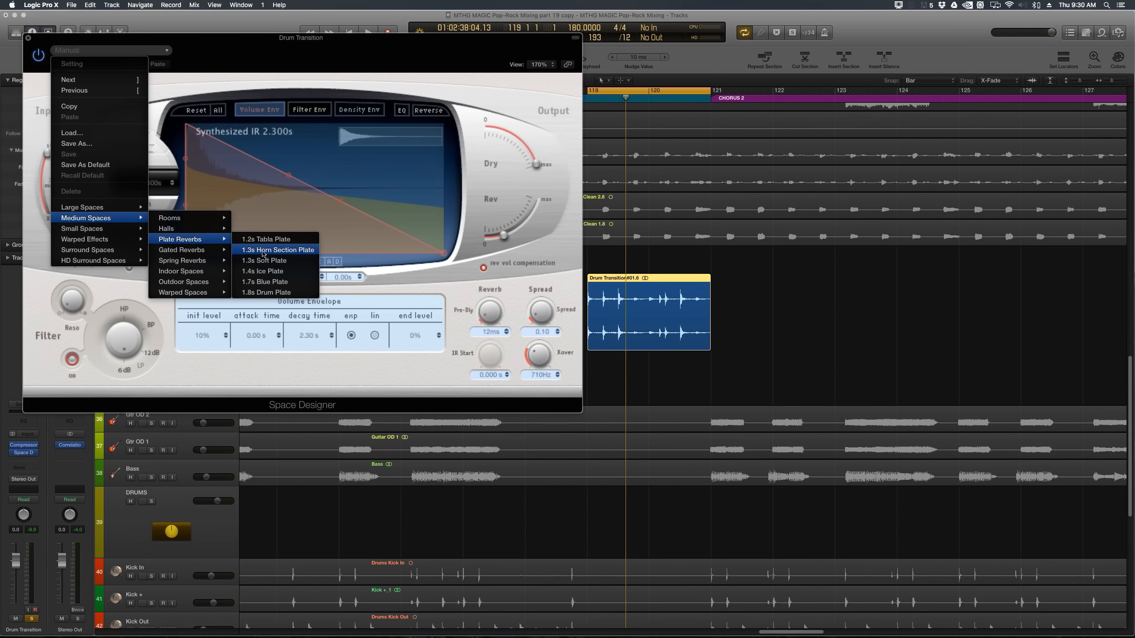
pyautogui.click(278, 294)
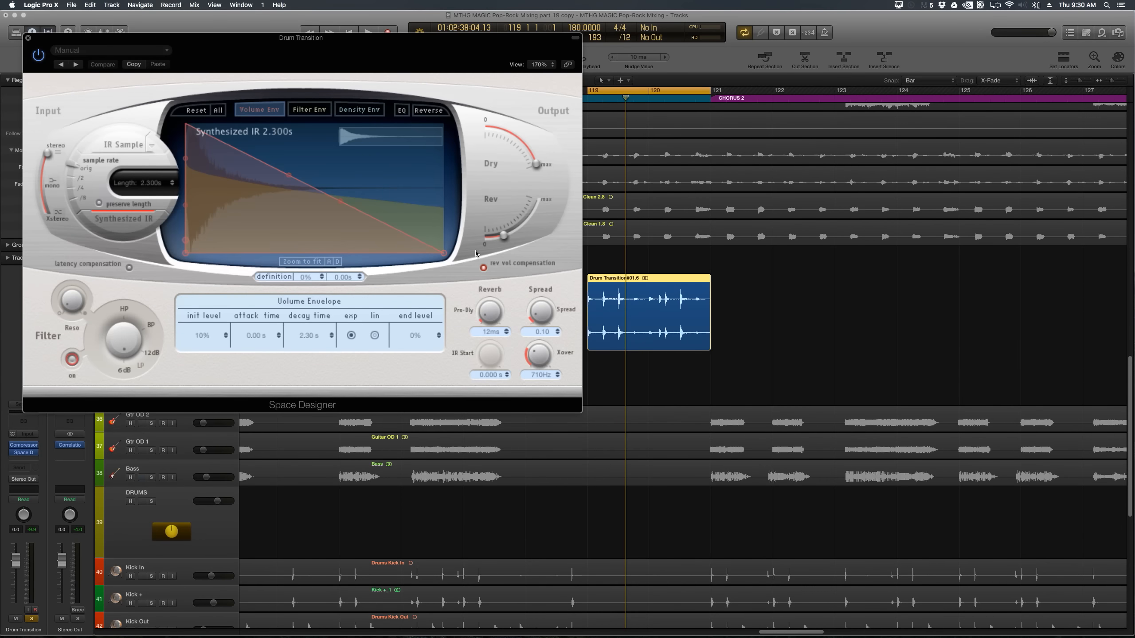
# Set Space Designer's reverb output level by ear while the drum loop plays
pyautogui.press('space')
pyautogui.moveTo(534, 212); pyautogui.dragTo(513, 233)
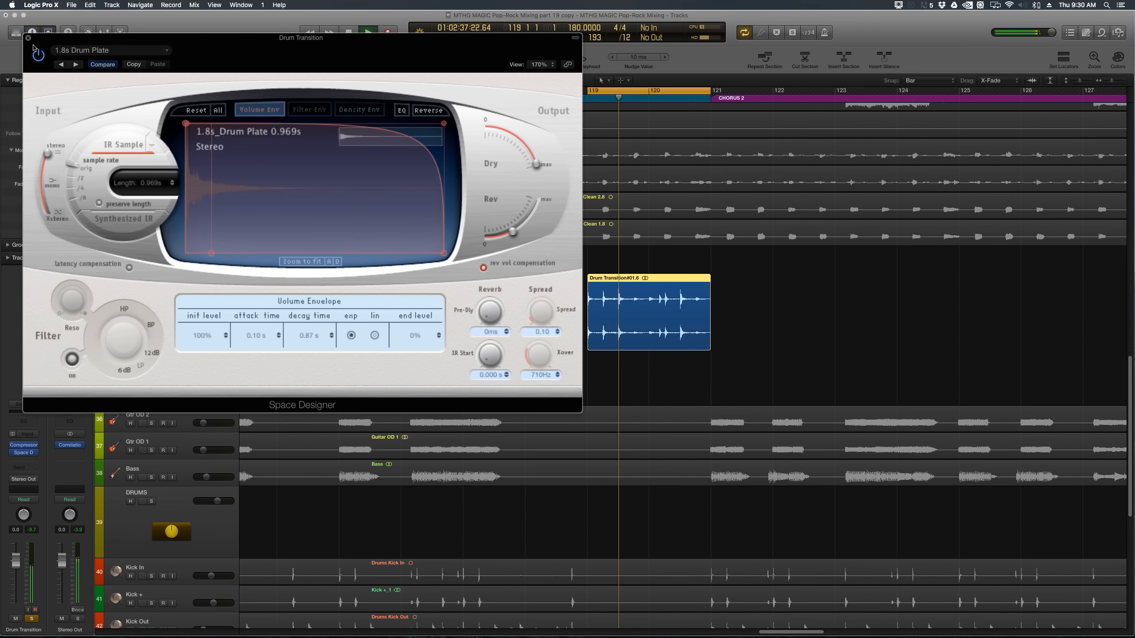
pyautogui.press('space')
pyautogui.press('super+w')
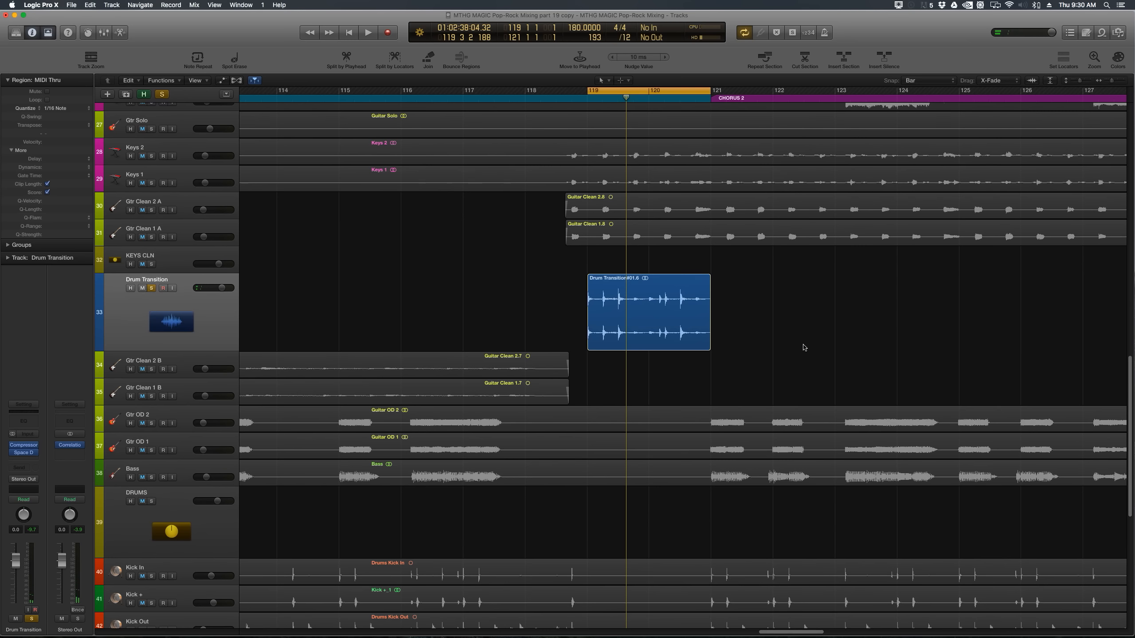
# Insert a Channel EQ after Space Designer on the Drum Transition track
pyautogui.click(29, 462)
pyautogui.moveTo(28, 503)
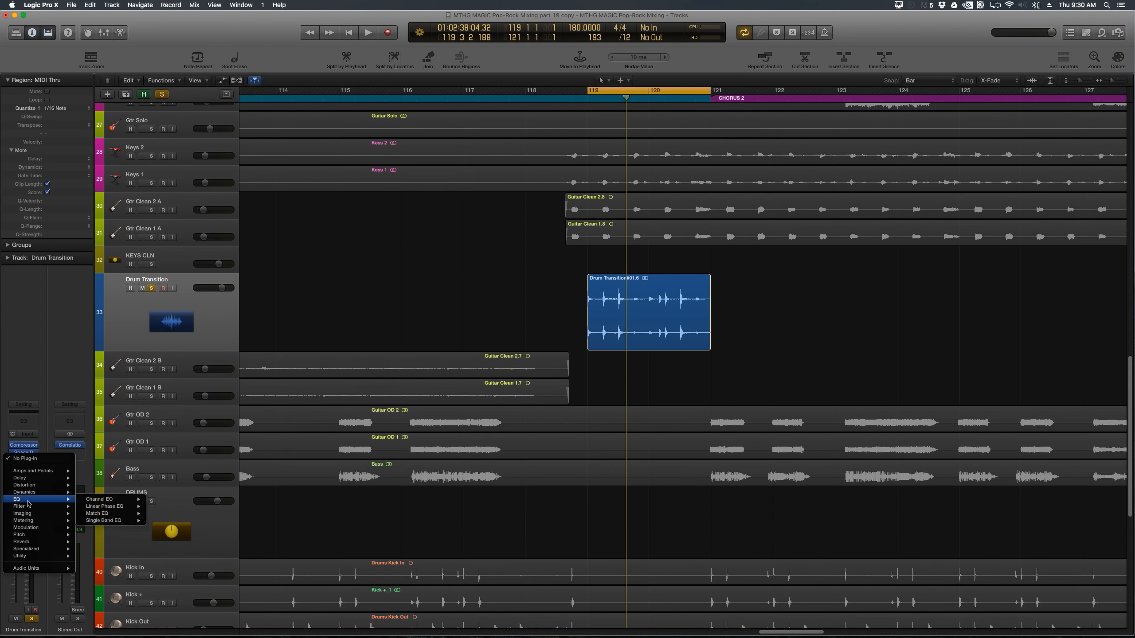
pyautogui.moveTo(134, 499)
pyautogui.press('Escape')
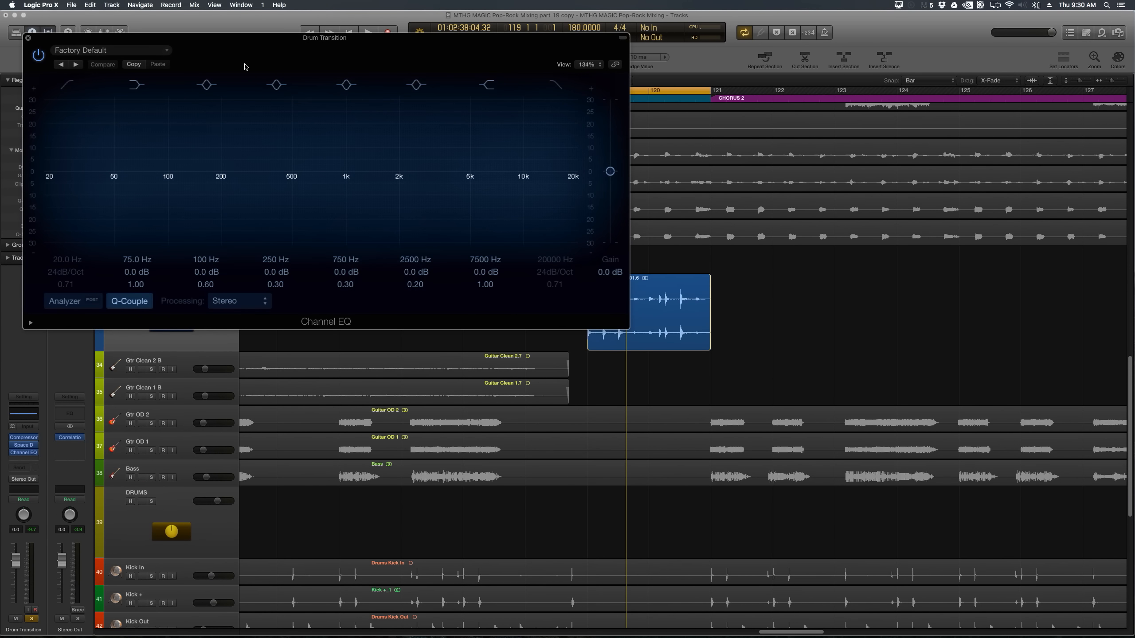
# Enable the Channel EQ's low cut and high cut filters and set them to 255 Hz and 2550 Hz
pyautogui.click(67, 85)
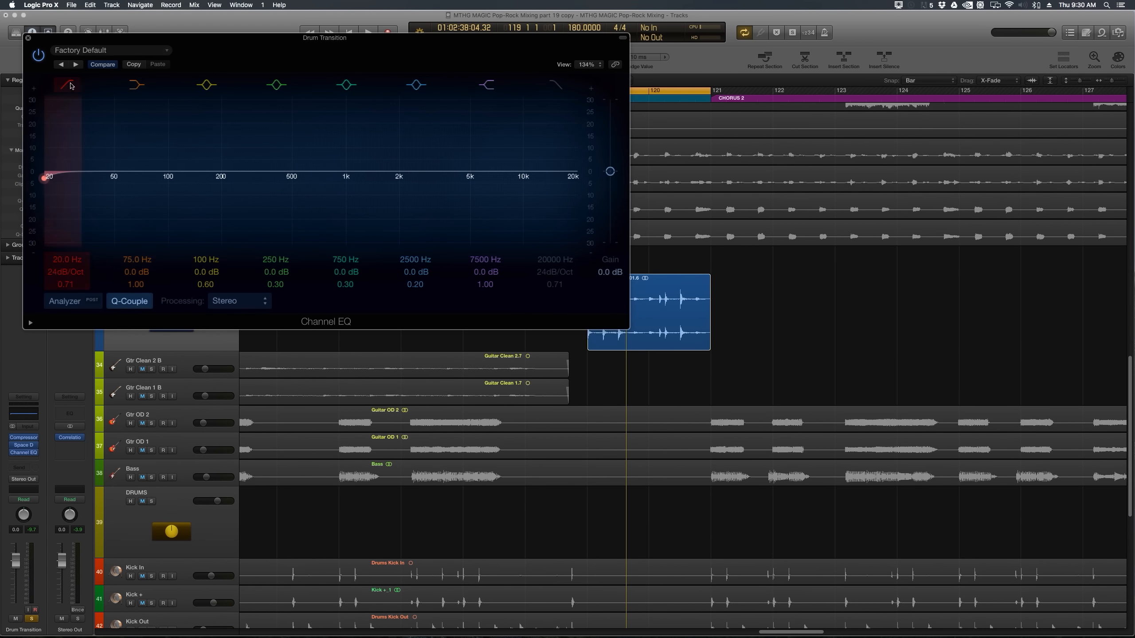
pyautogui.click(553, 85)
pyautogui.moveTo(547, 260); pyautogui.dragTo(548, 309)
pyautogui.moveTo(67, 261); pyautogui.dragTo(67, 213)
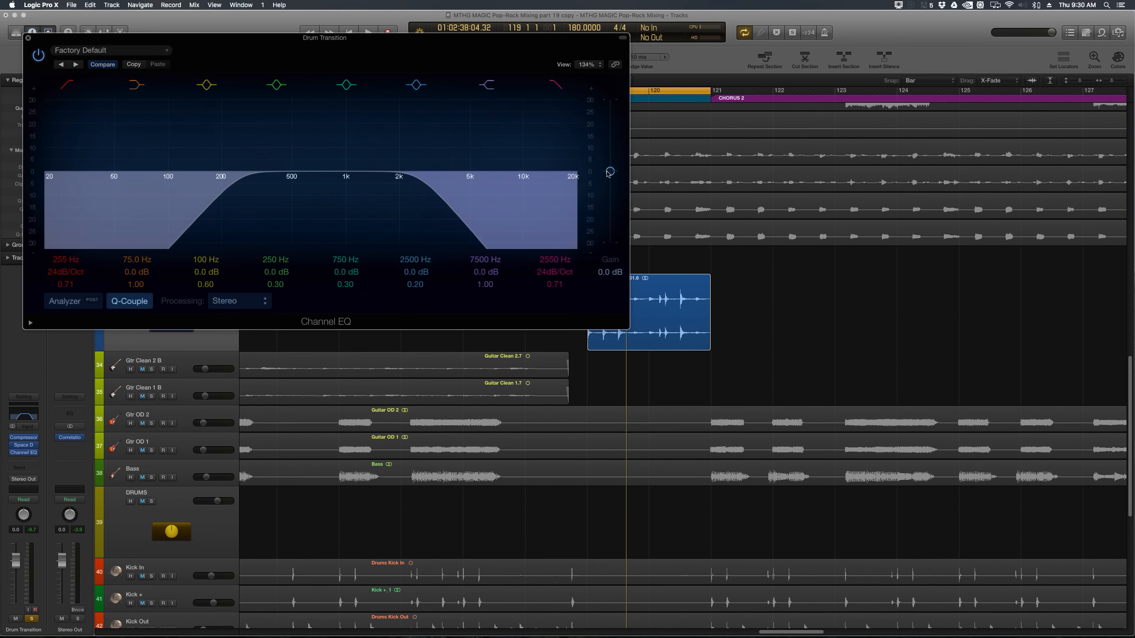
# Refine the low cut to 132 Hz and the high cut to 2100 Hz while the drum loop plays
pyautogui.press('space')
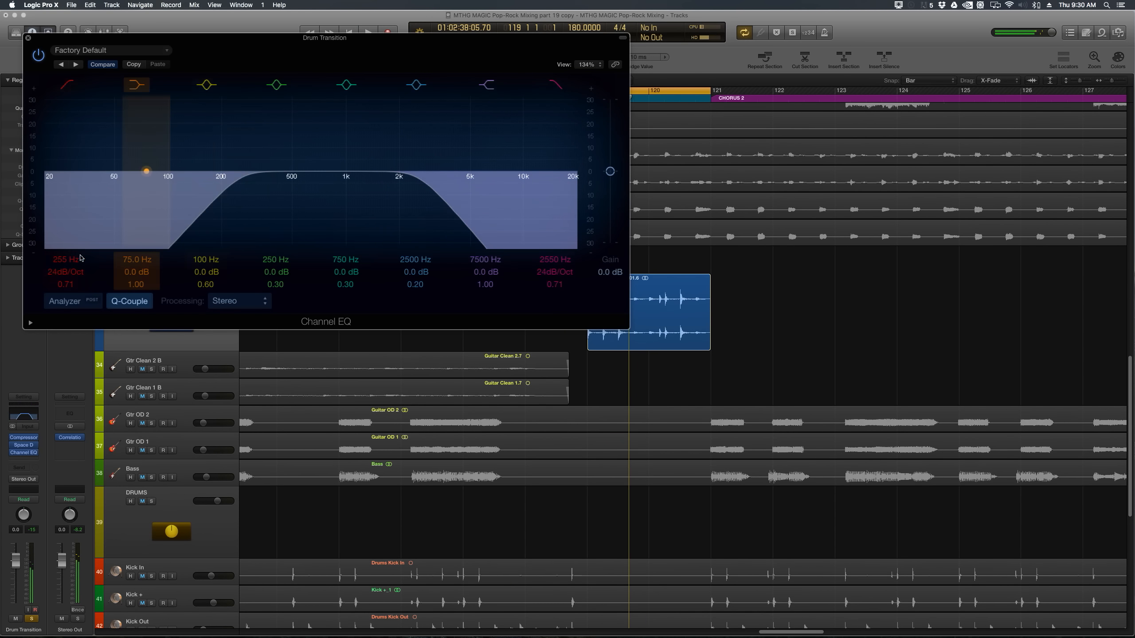
pyautogui.moveTo(240, 178); pyautogui.dragTo(190, 178)
pyautogui.moveTo(553, 259)
pyautogui.mouseDown()
pyautogui.moveTo(553, 233)
pyautogui.moveTo(553, 276)
pyautogui.mouseUp()
pyautogui.press('space')
# Toggle the Channel EQ's bypass, lower its high cut frequency to about 1940 Hz, and close the plug-in
pyautogui.click(40, 53)
pyautogui.click(39, 54)
pyautogui.click(39, 53)
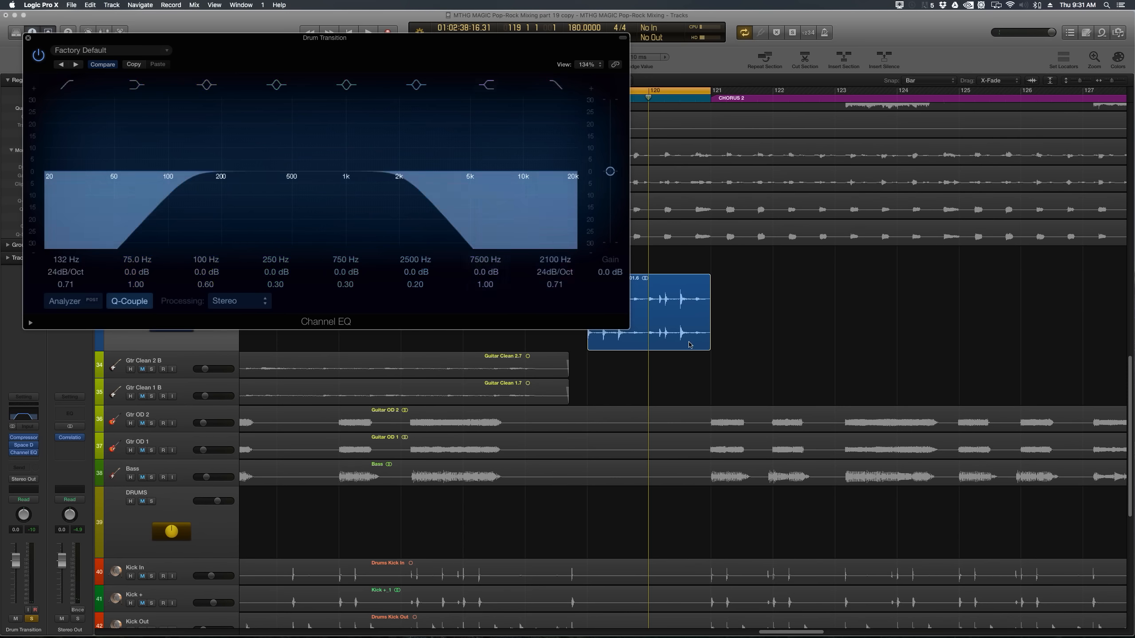
pyautogui.click(39, 54)
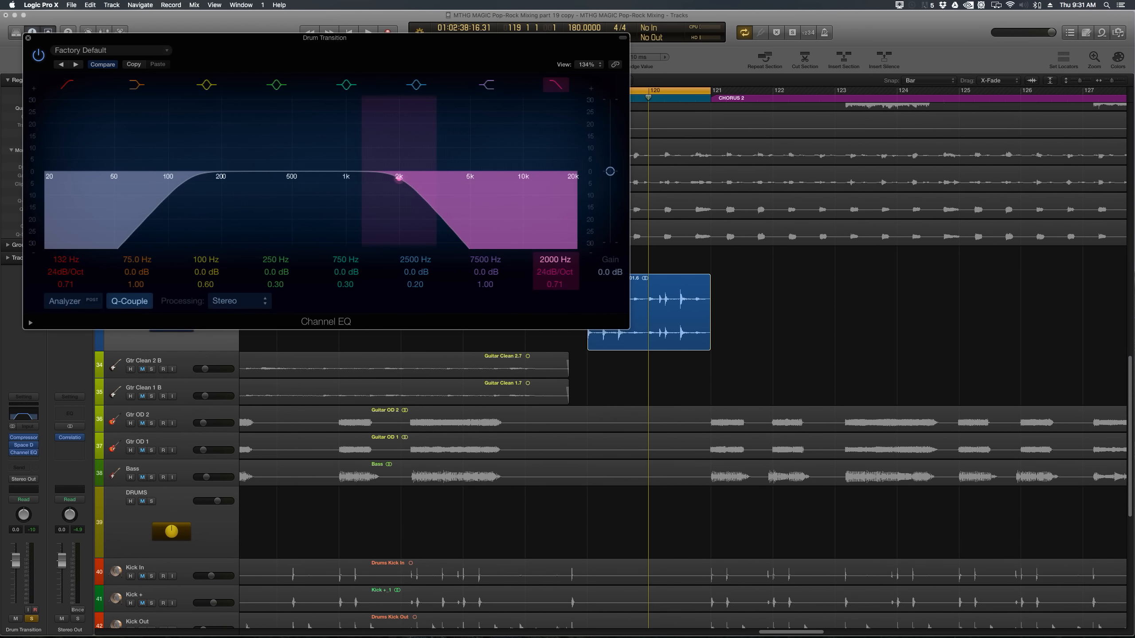
pyautogui.moveTo(555, 259); pyautogui.dragTo(555, 261)
pyautogui.click(27, 39)
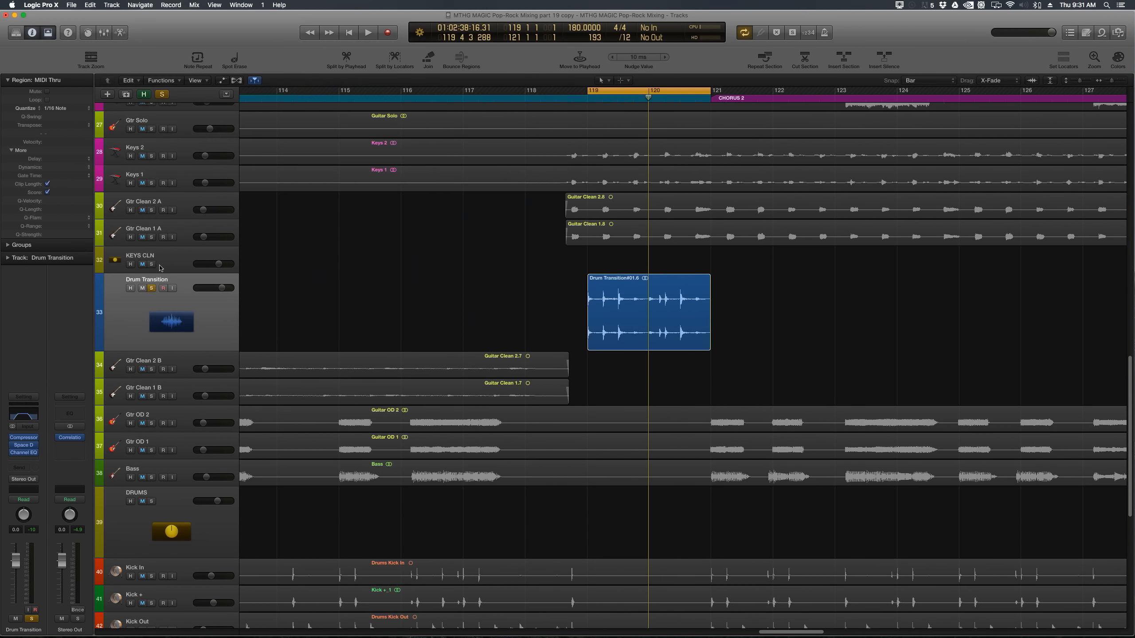
# Show automation and switch the Drum Transition track to region-based automation
pyautogui.click(155, 308)
pyautogui.press('a')
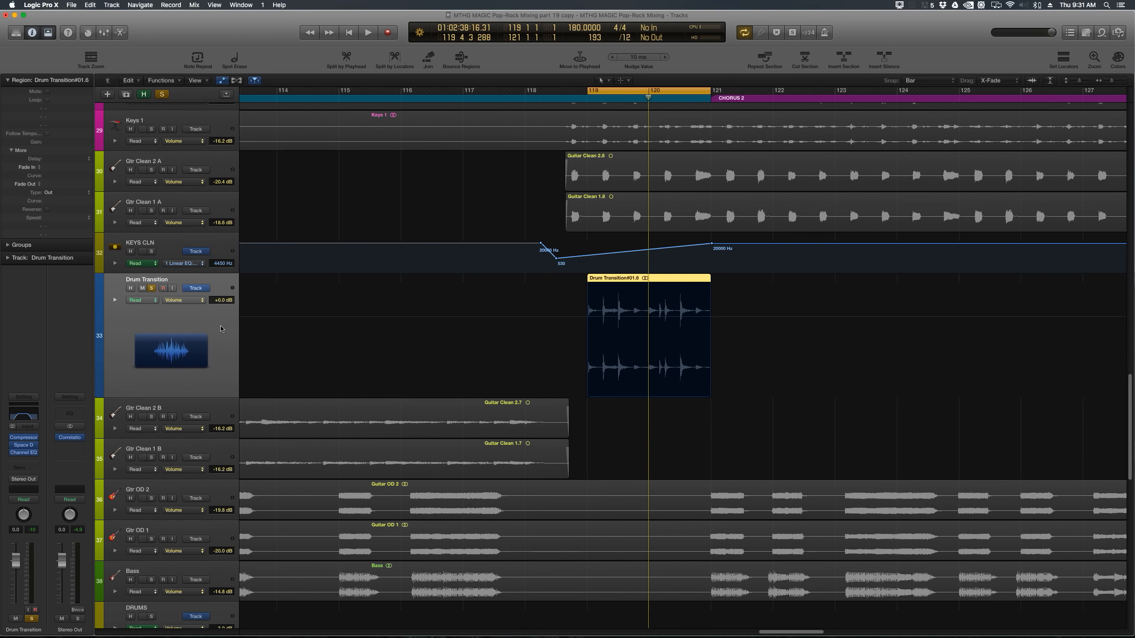
pyautogui.click(197, 301)
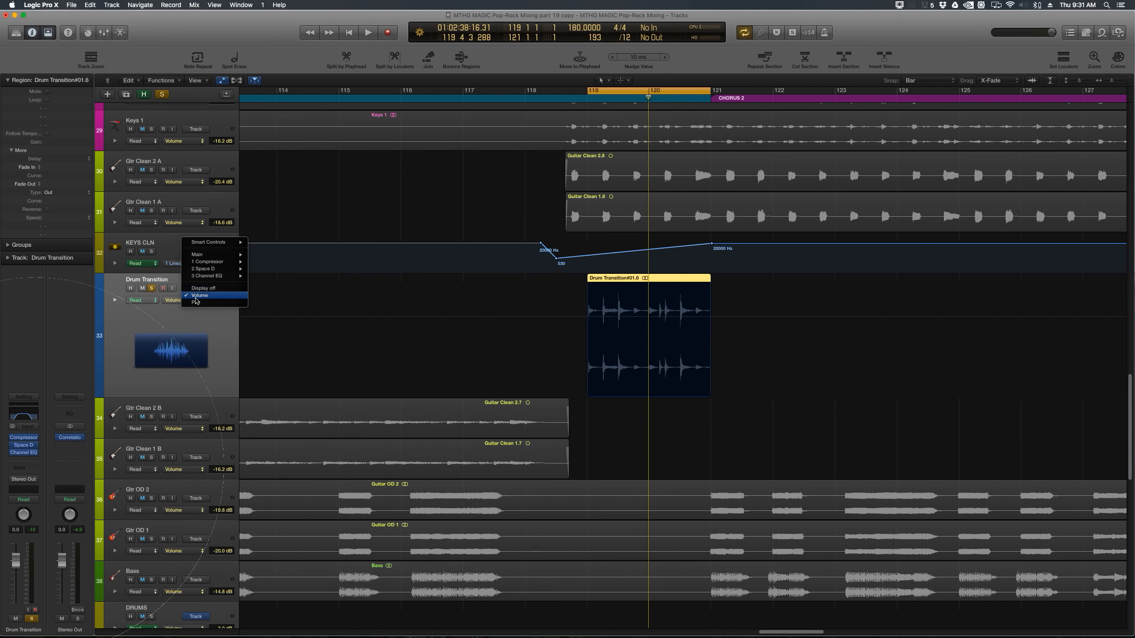
pyautogui.moveTo(204, 276)
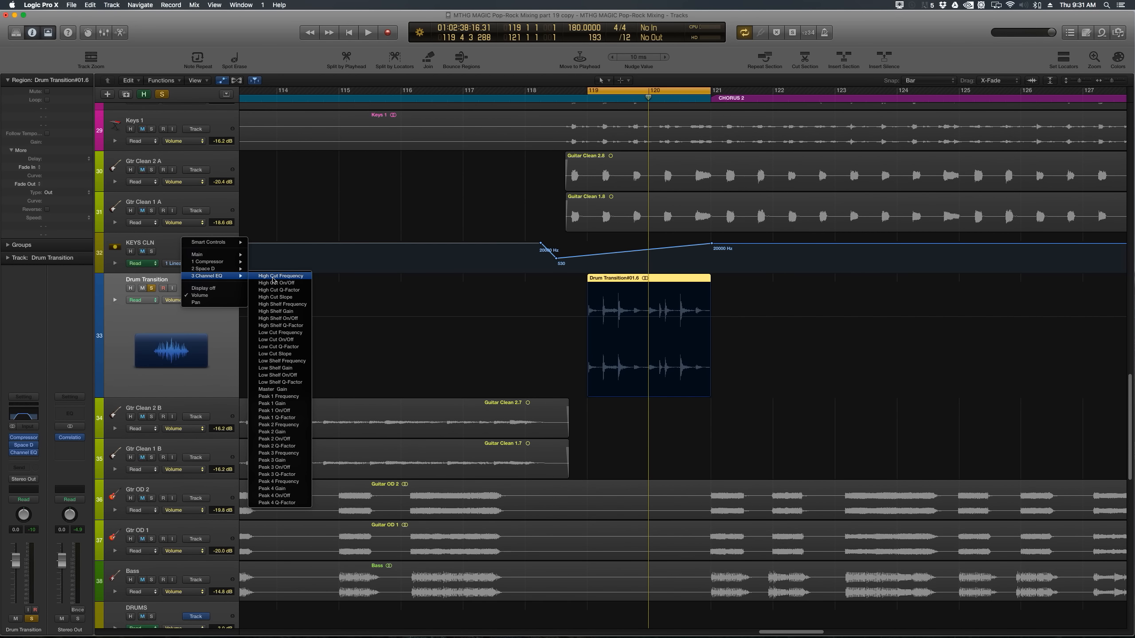
pyautogui.click(274, 280)
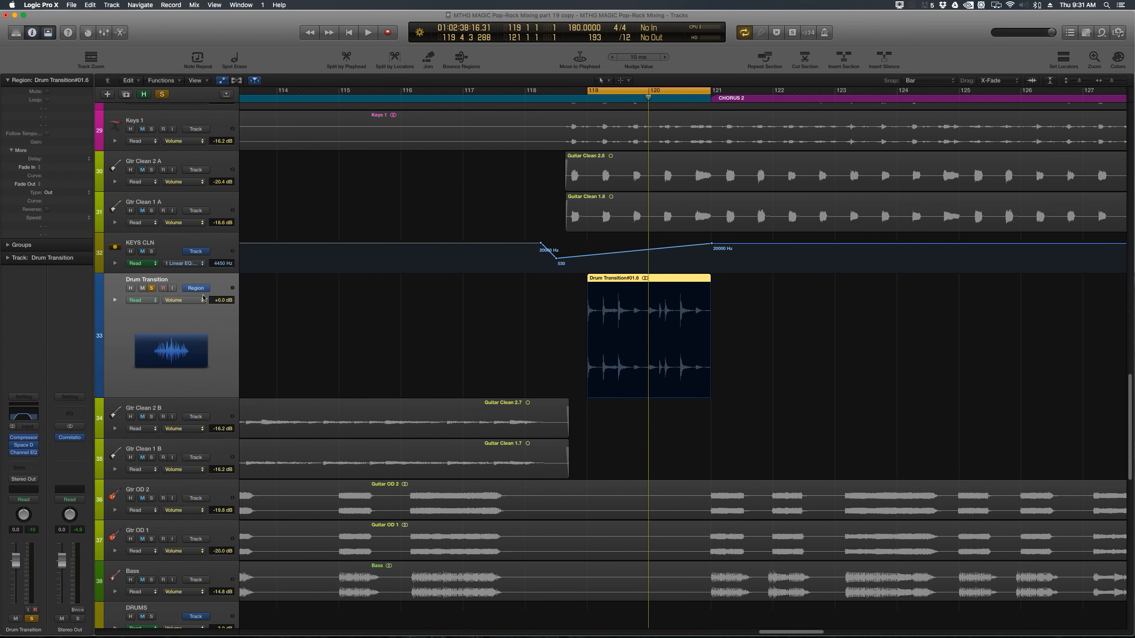
# Automate the Channel EQ's High Cut Frequency to rise from 1940 Hz across the Drum Transition region
pyautogui.click(197, 300)
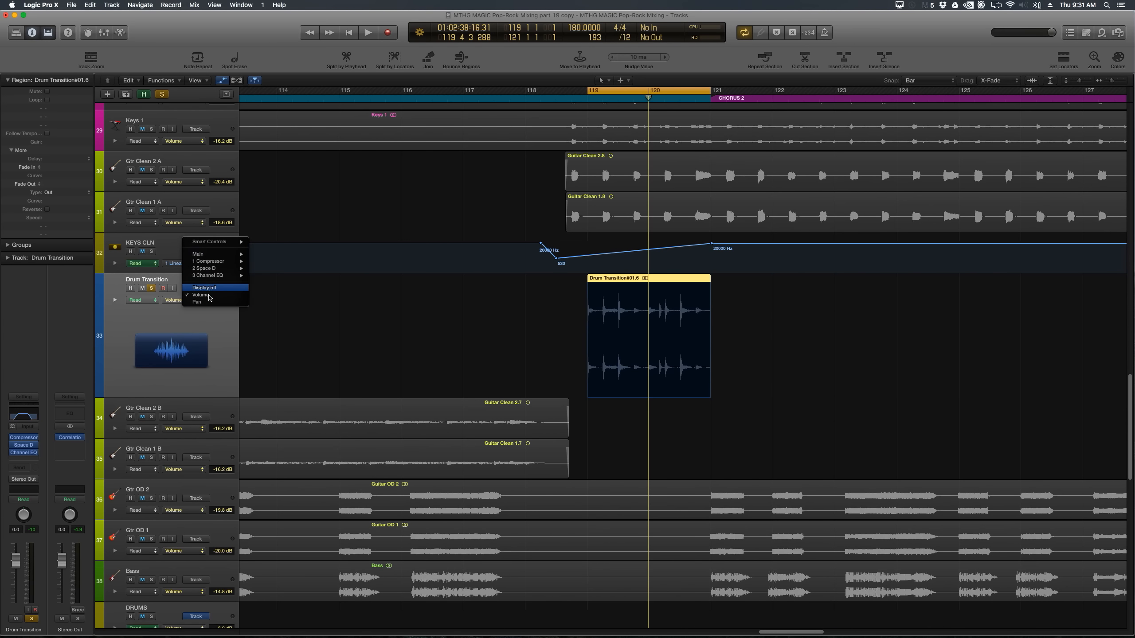
pyautogui.moveTo(214, 276)
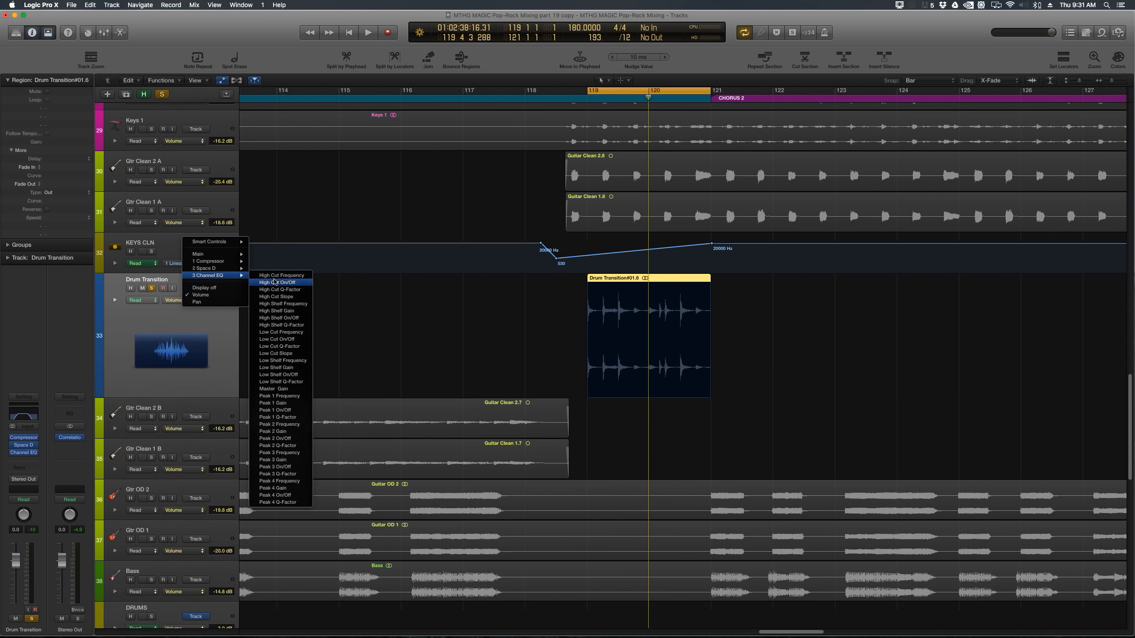
pyautogui.click(569, 358)
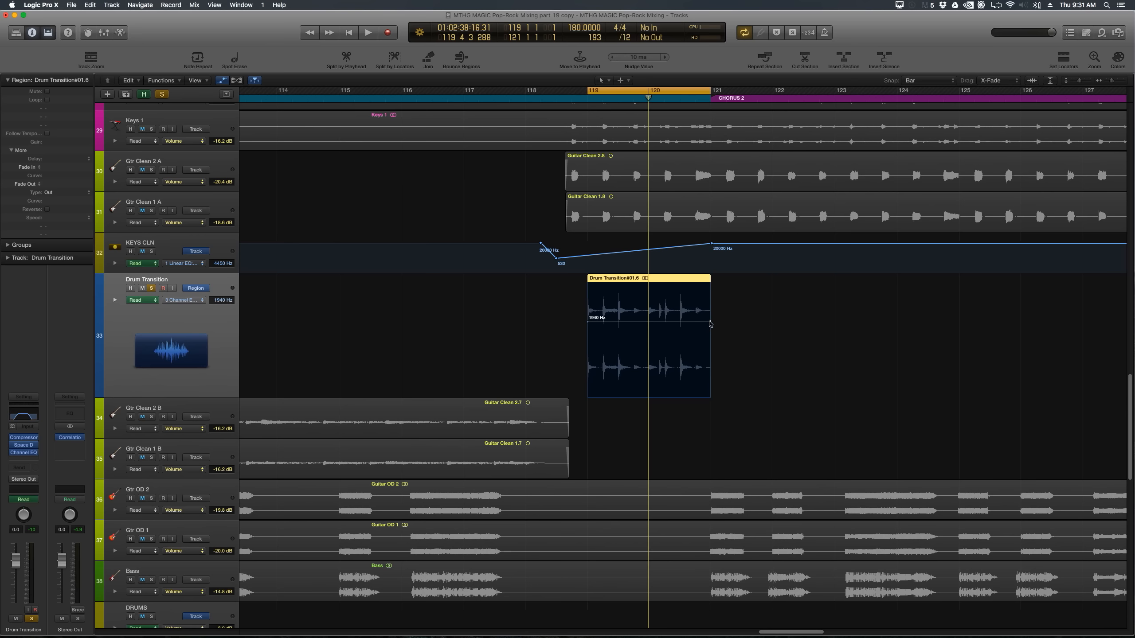
pyautogui.moveTo(711, 324); pyautogui.dragTo(714, 293)
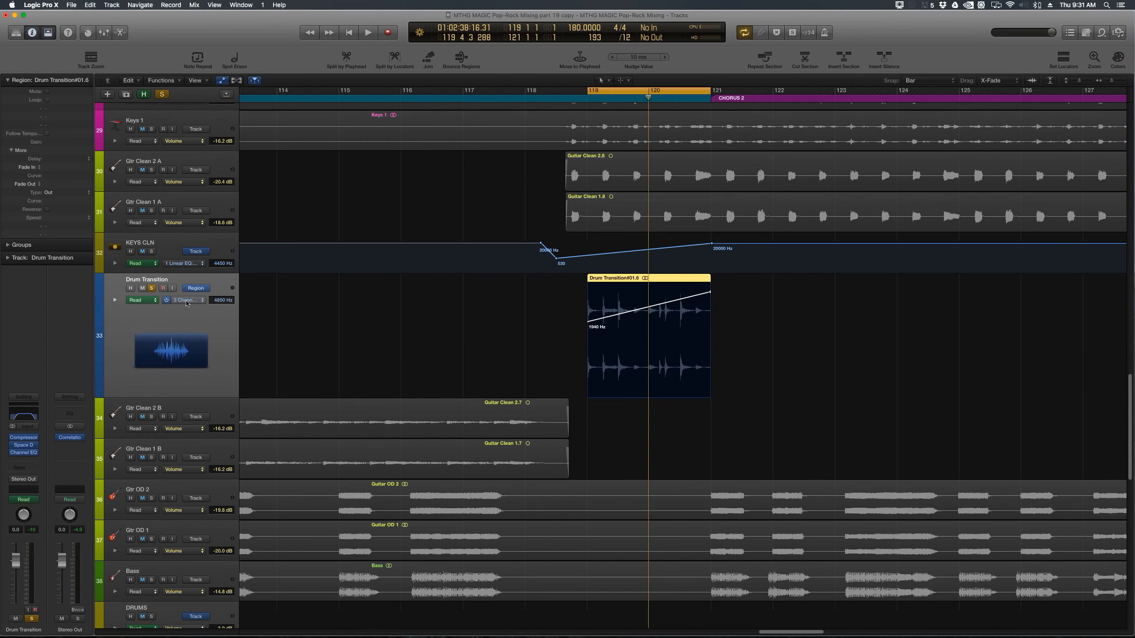
# Automate the Channel EQ's Low Cut Frequency to fall from about 130 Hz across the Drum Transition region
pyautogui.click(186, 300)
pyautogui.moveTo(197, 260)
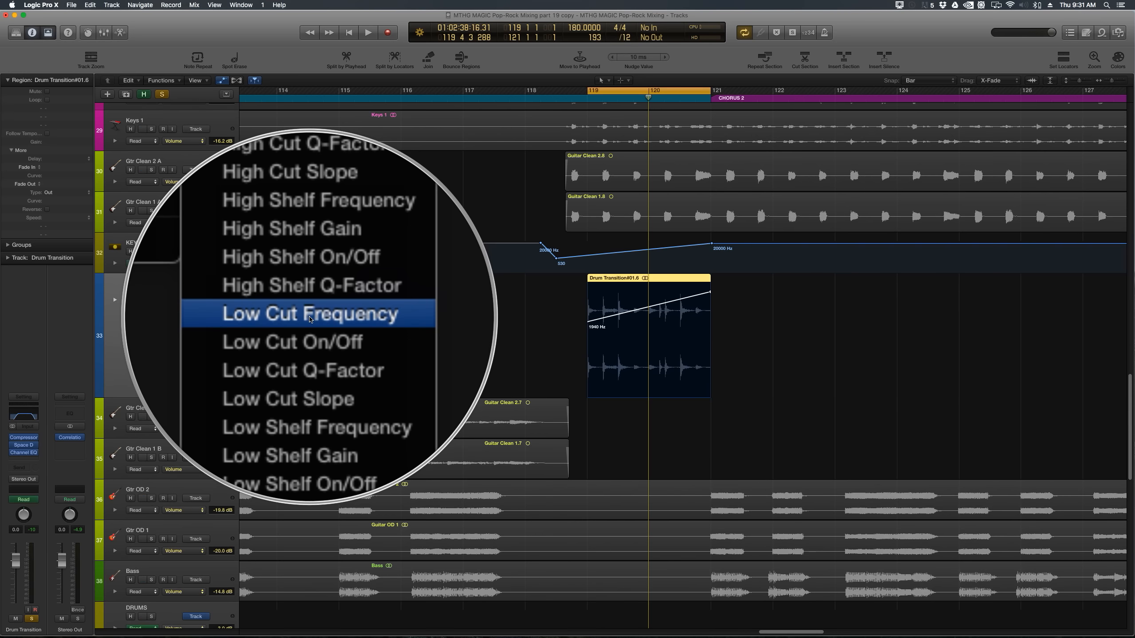
pyautogui.click(331, 329)
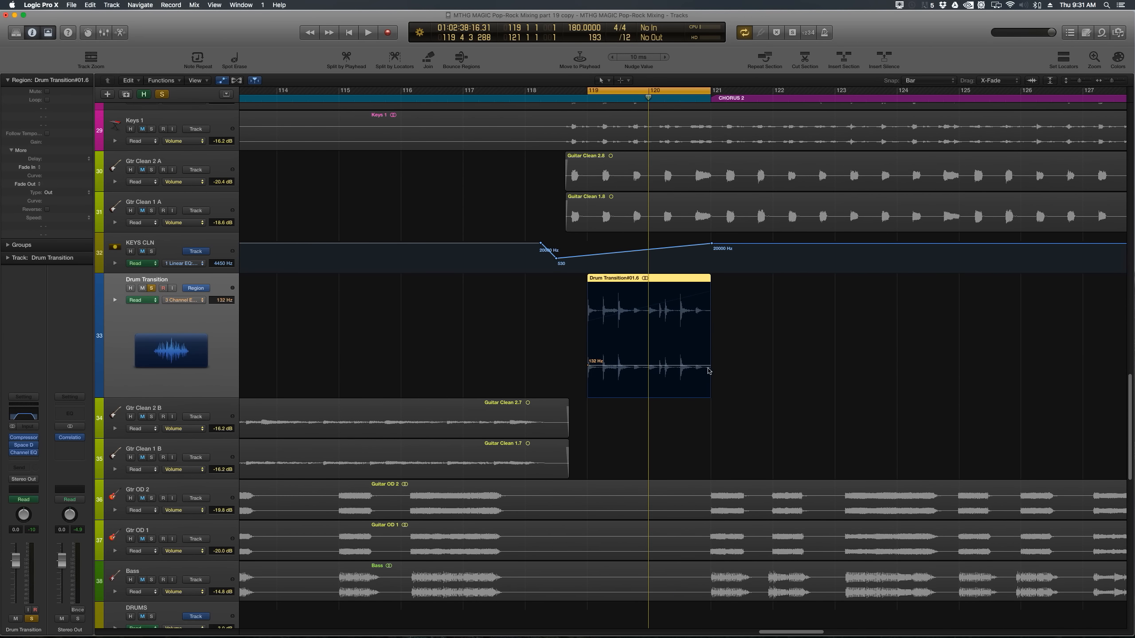
pyautogui.moveTo(711, 369); pyautogui.dragTo(710, 390)
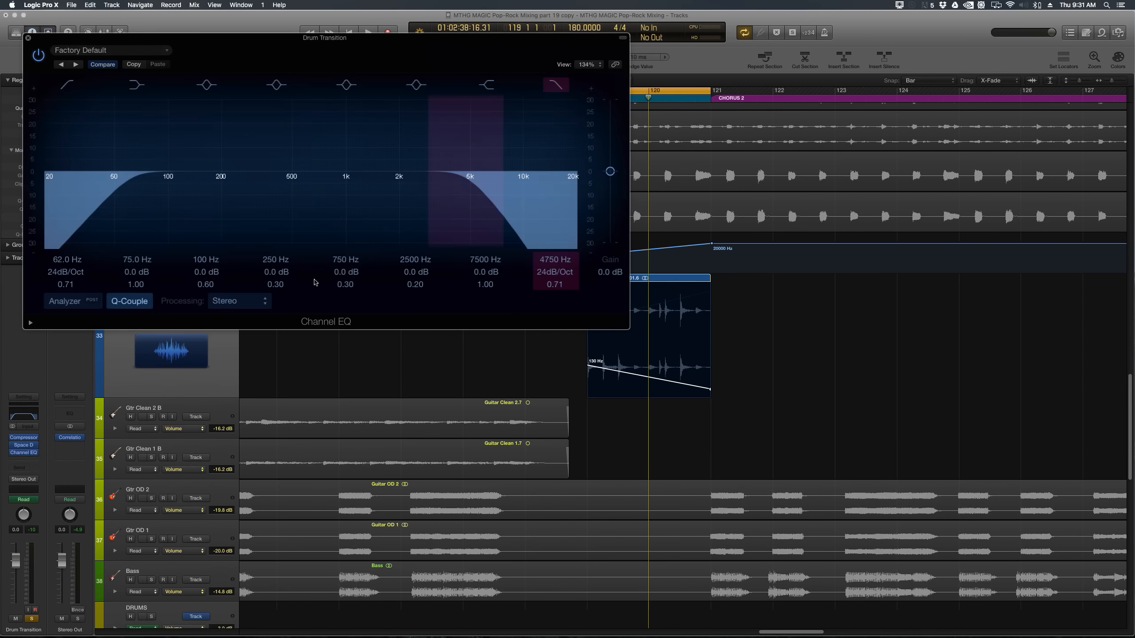
# Play the drum loop with the Channel EQ open to check both filter sweeps, and close the EQ
pyautogui.press('space')
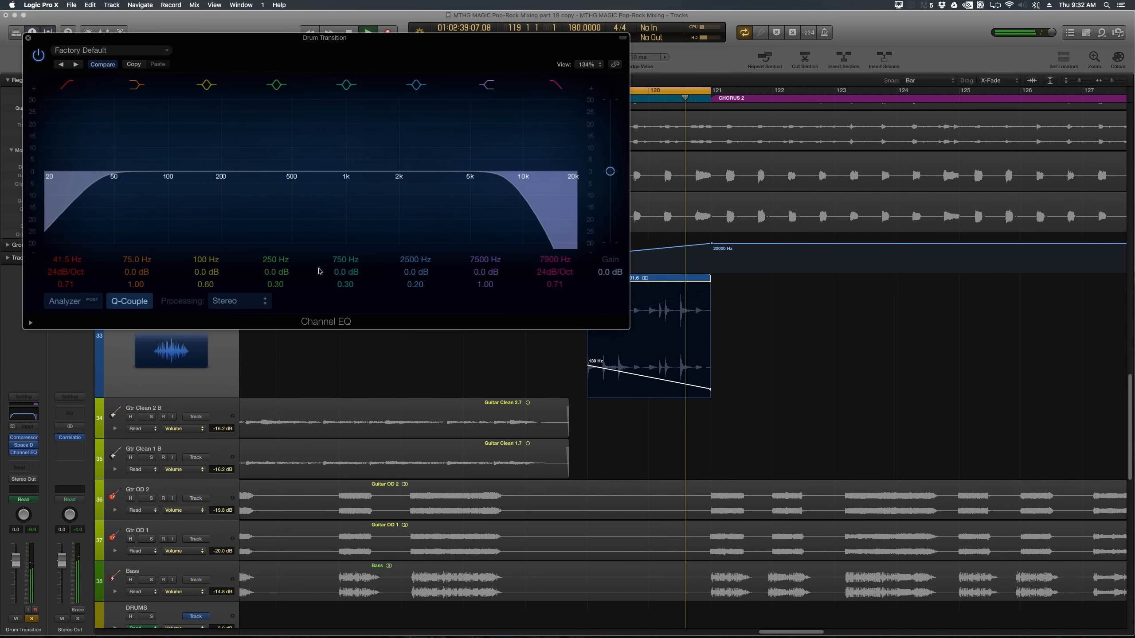
pyautogui.press('space')
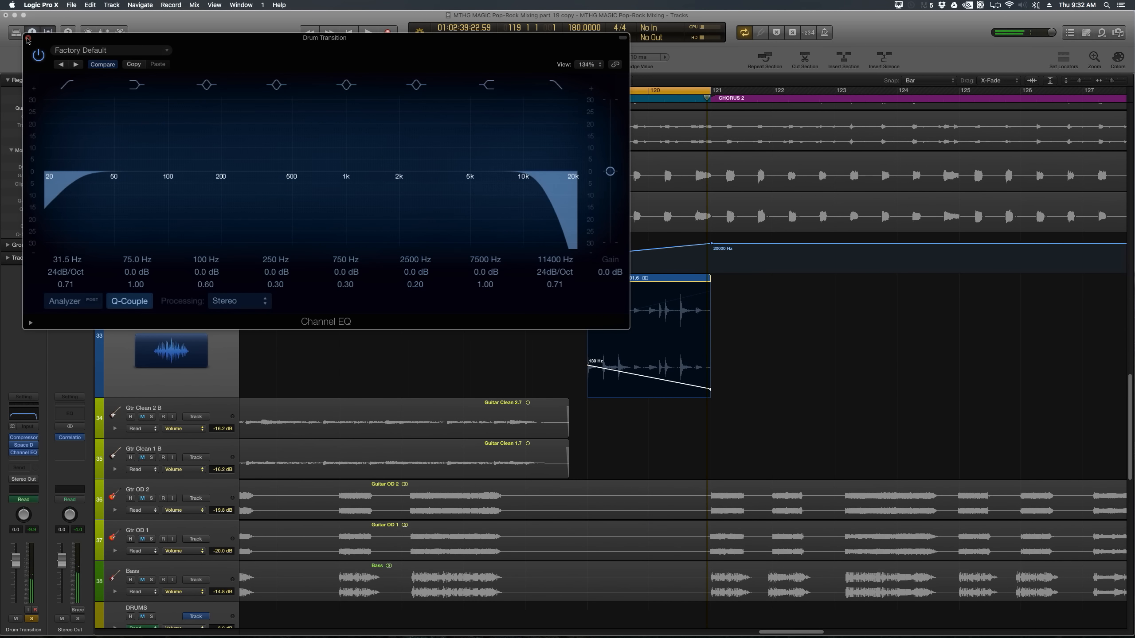
pyautogui.press('super+w')
# Turn off cycle mode and the Drum Transition solo, and play the transition into Chorus 2 with the full mix
pyautogui.press('c')
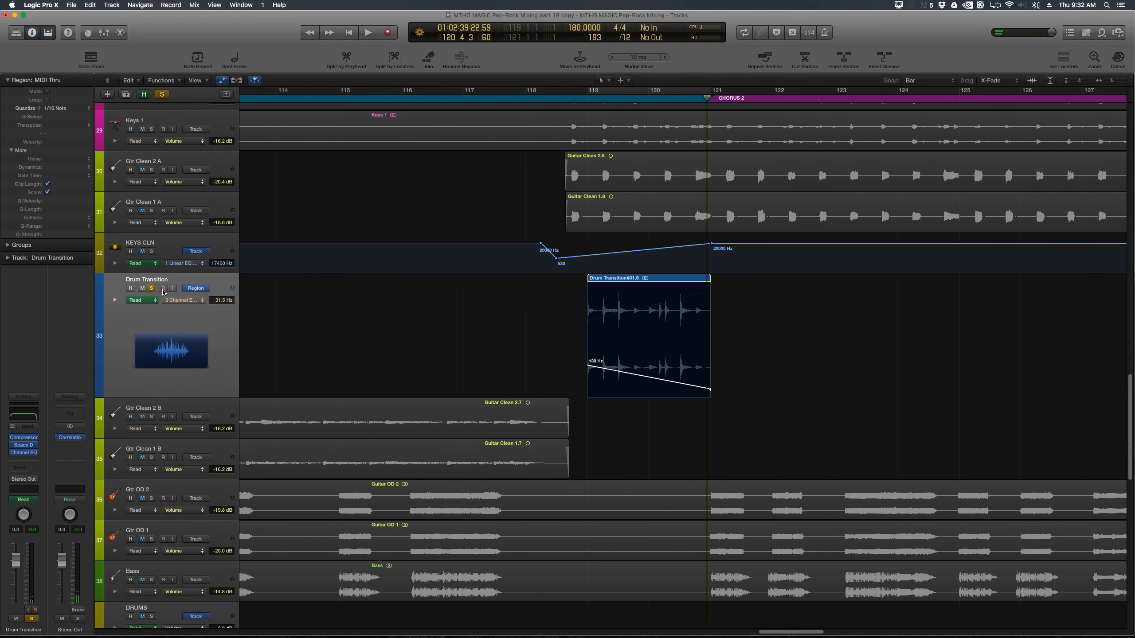
pyautogui.press('s')
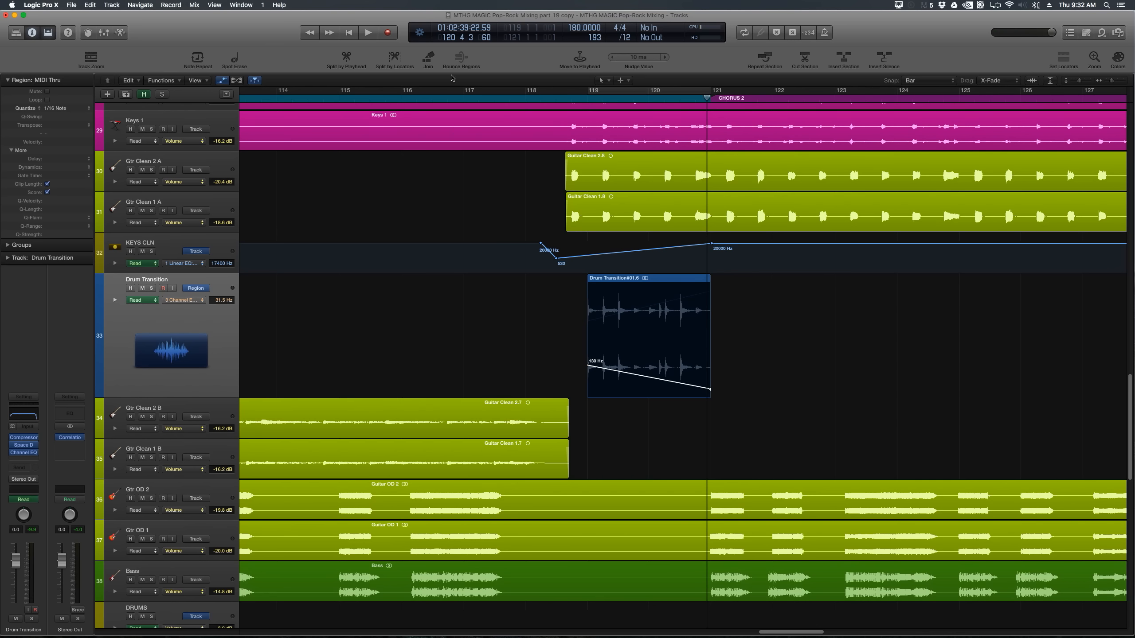
pyautogui.click(414, 98)
pyautogui.press('space')
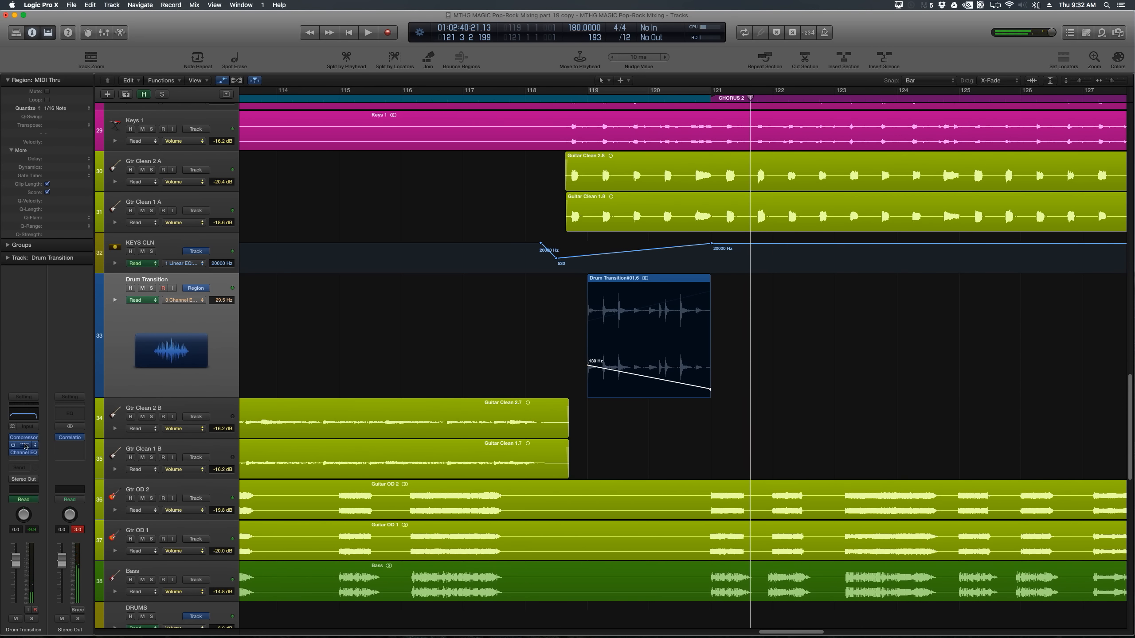
# Reorder the Drum Transition inserts so Space Designer follows the Channel EQ, and audition the transition into Chorus 2
pyautogui.moveTo(23, 461); pyautogui.dragTo(22, 461)
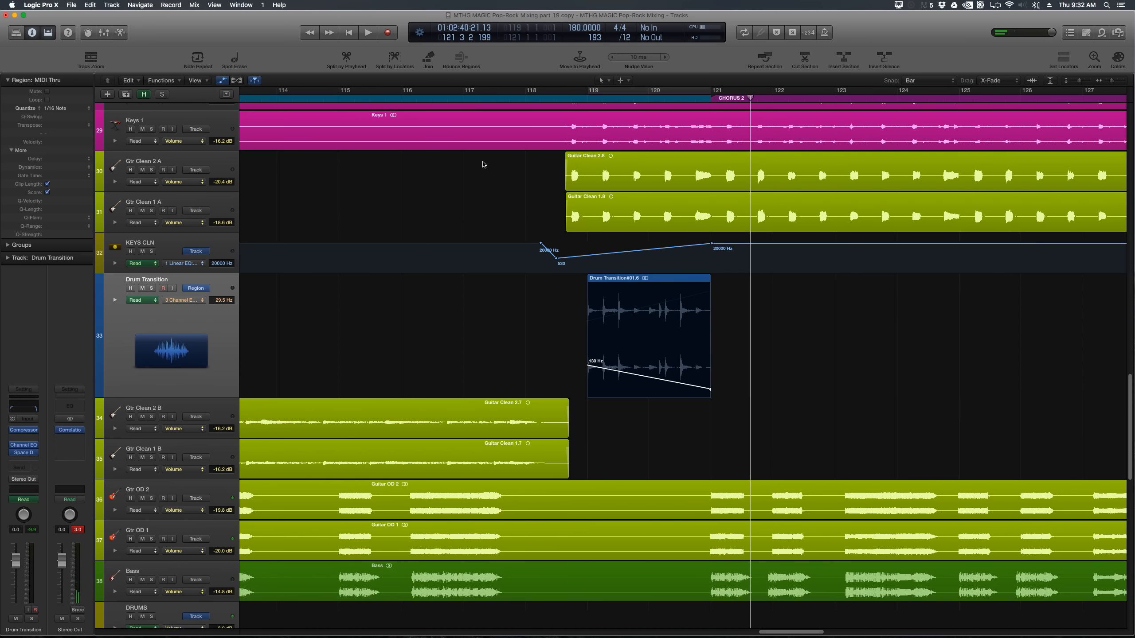
pyautogui.doubleClick(448, 97)
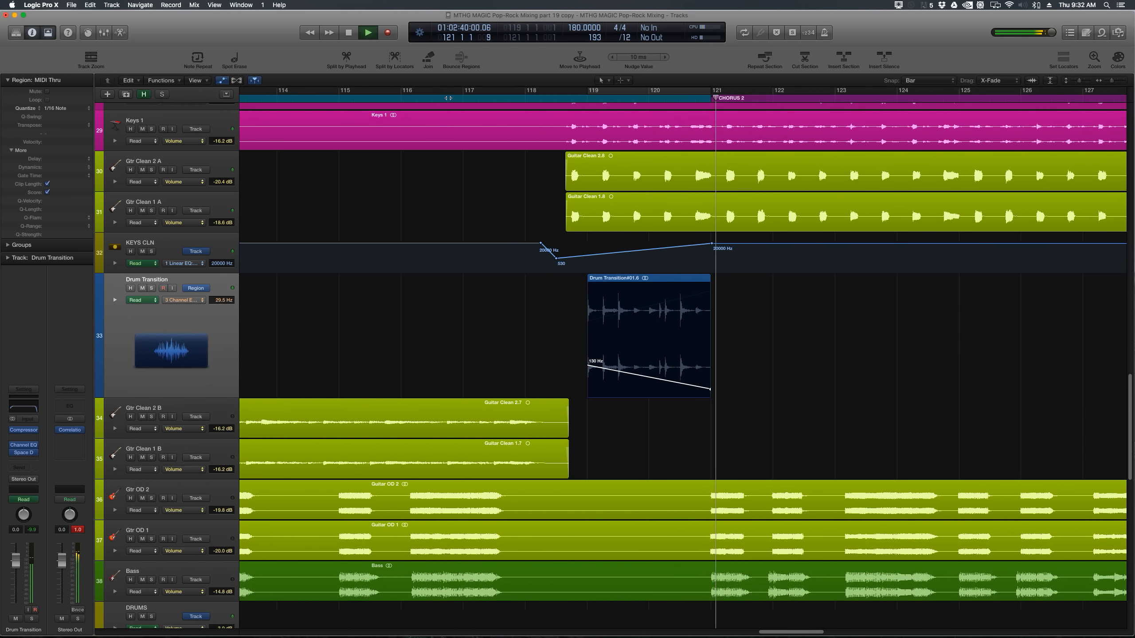
pyautogui.press('space')
# Hide automation and, with snap off, extend the Drum Transition region slightly before bar 119 with a short fade-in
pyautogui.press('a')
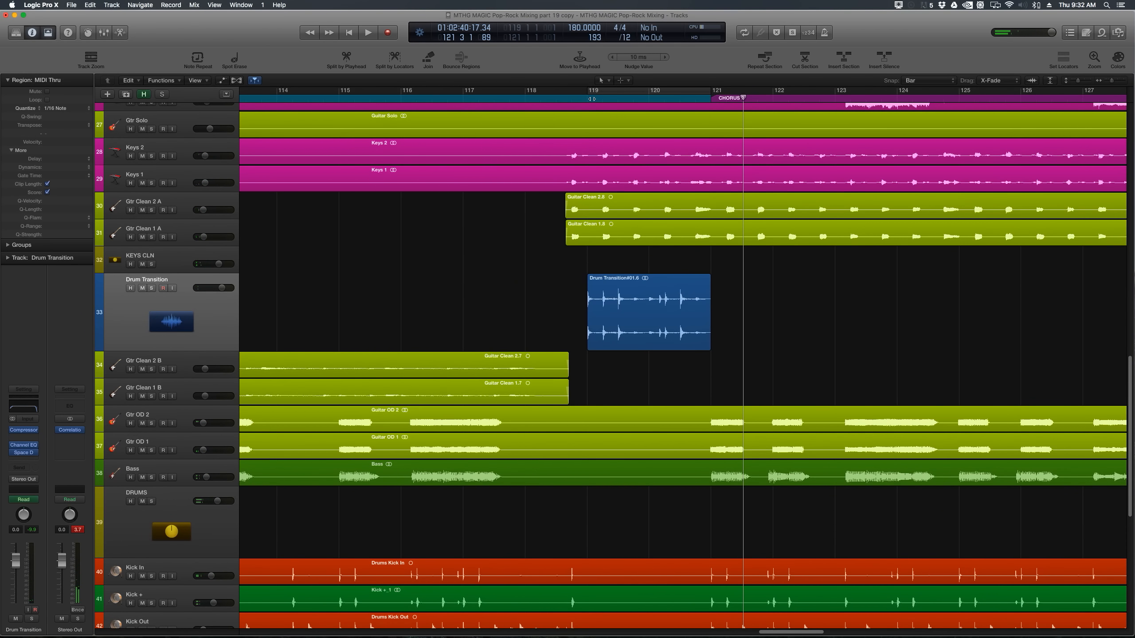
pyautogui.press('z')
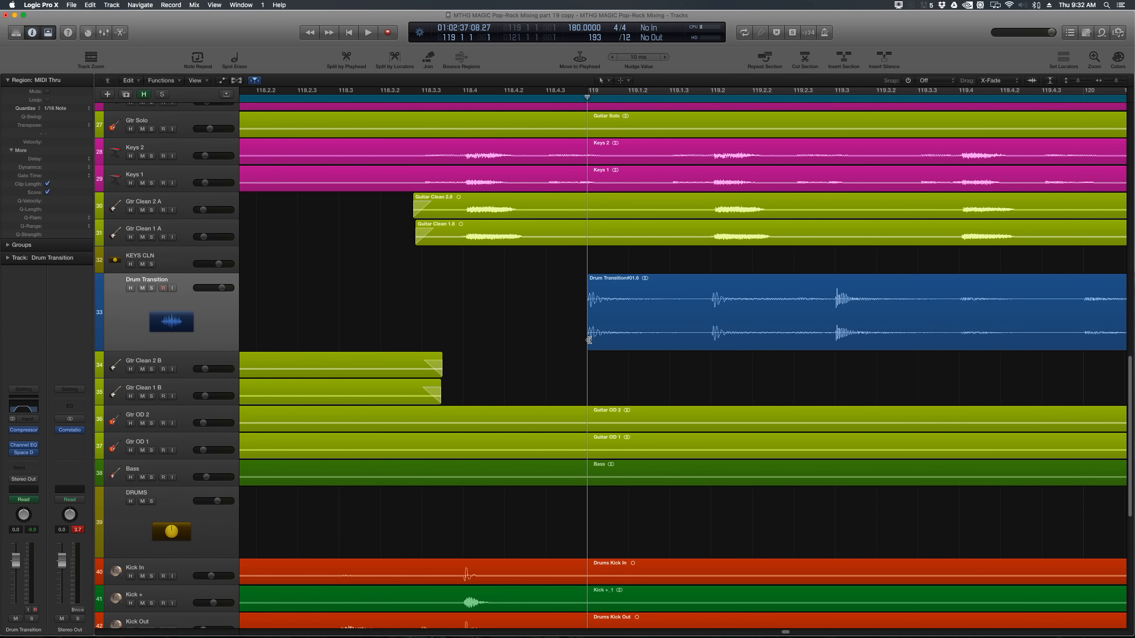
pyautogui.moveTo(589, 339)
pyautogui.mouseDown()
pyautogui.moveTo(562, 339)
pyautogui.moveTo(577, 339)
pyautogui.mouseUp()
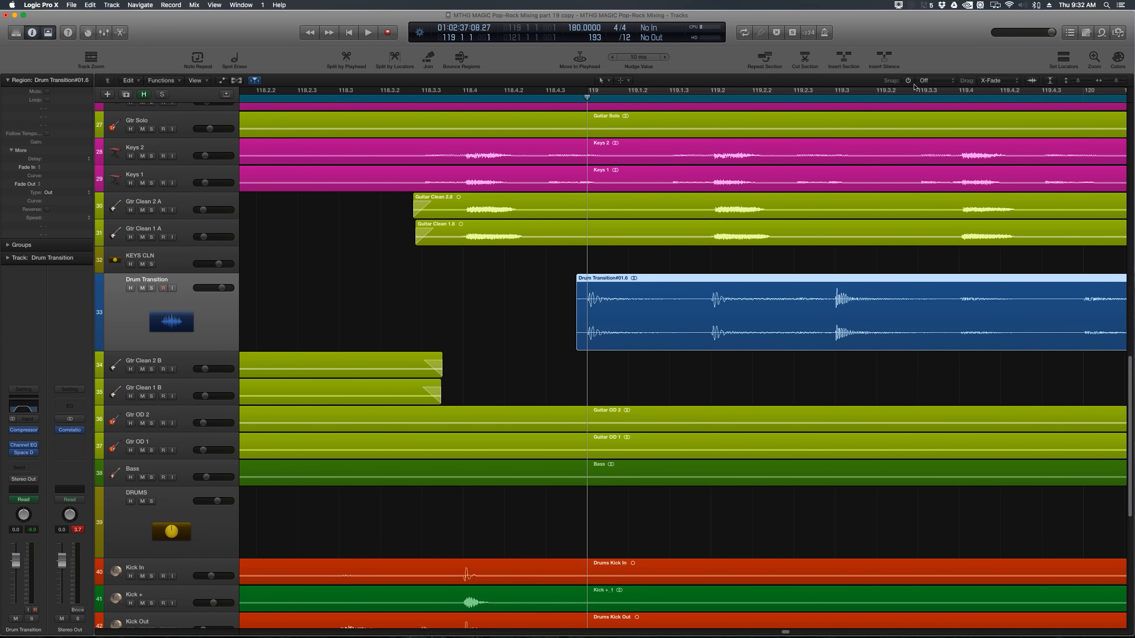
pyautogui.click(531, 315)
pyautogui.press('super+Left')
pyautogui.press('super+Left')
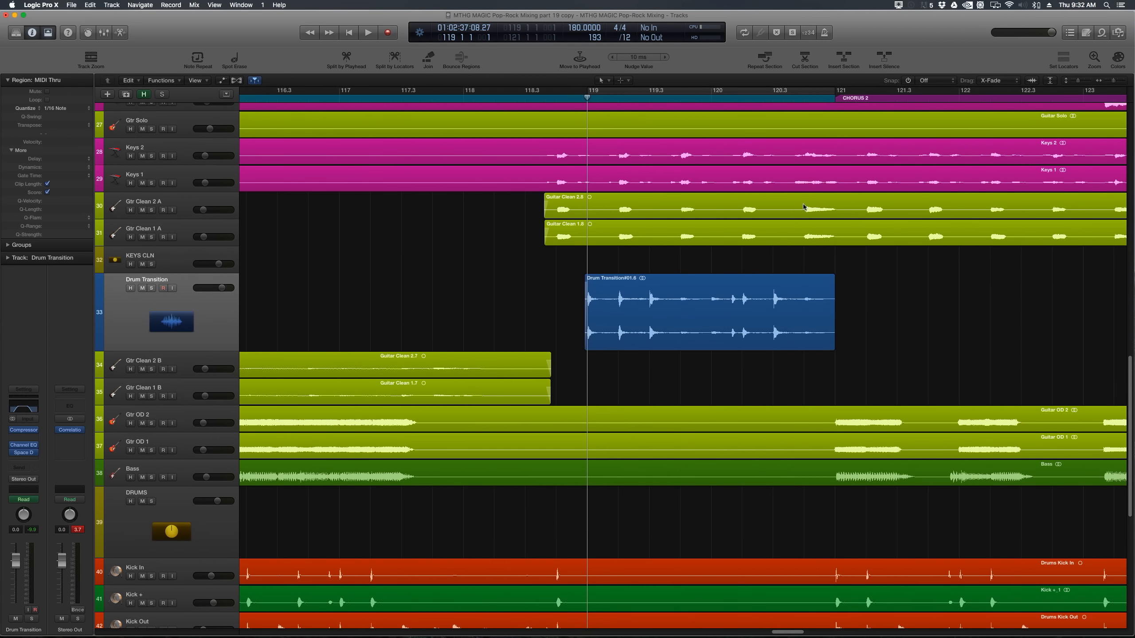
# Add a fade-out at the end of the Drum Transition region, ending at Chorus 2
pyautogui.hotkey('alt', '.')
pyautogui.press('super+Right')
pyautogui.press('super+Right')
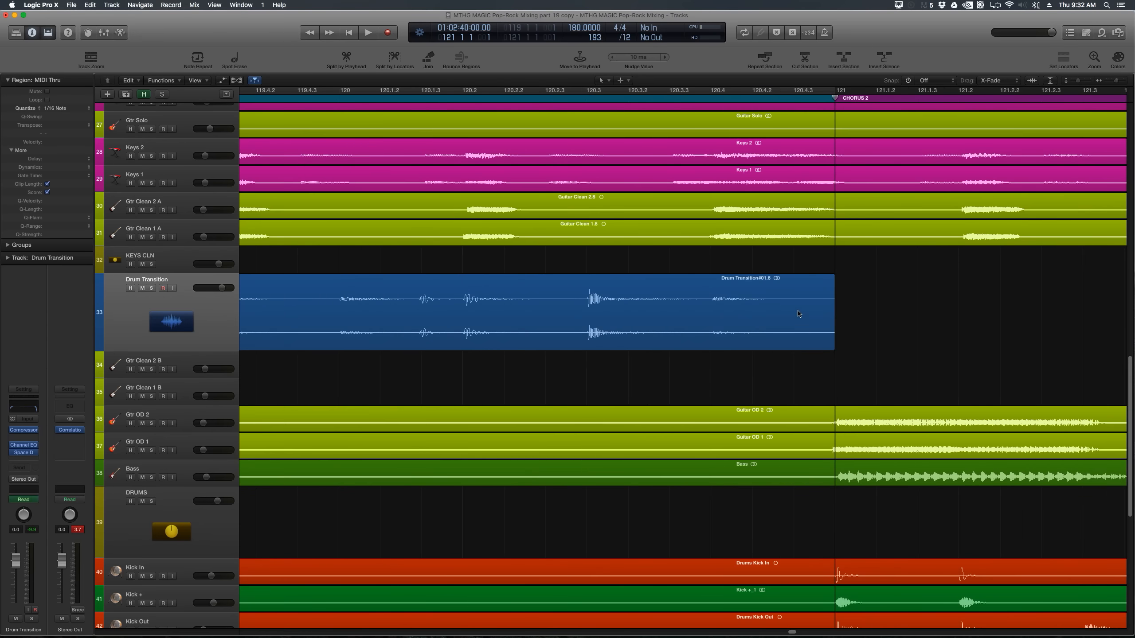
pyautogui.moveTo(766, 315); pyautogui.dragTo(927, 314)
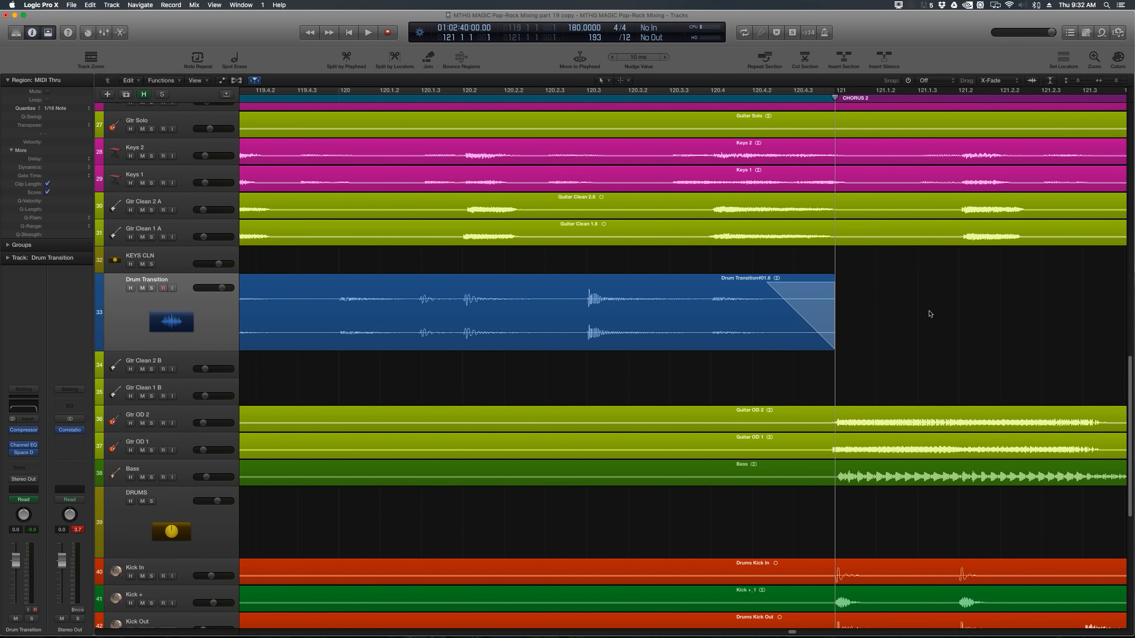
# Lower the Drum Transition channel's volume fader to -1.1 dB while the song plays into Chorus 2
pyautogui.press('super+Left')
pyautogui.press('super+Left')
pyautogui.press('super+Left')
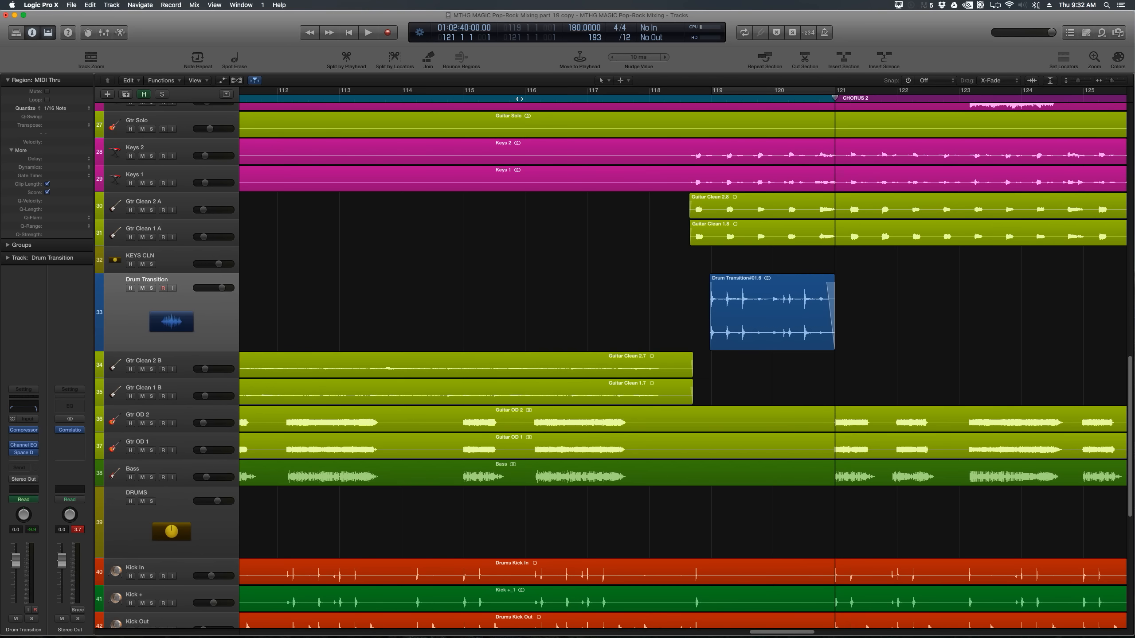
pyautogui.press('space')
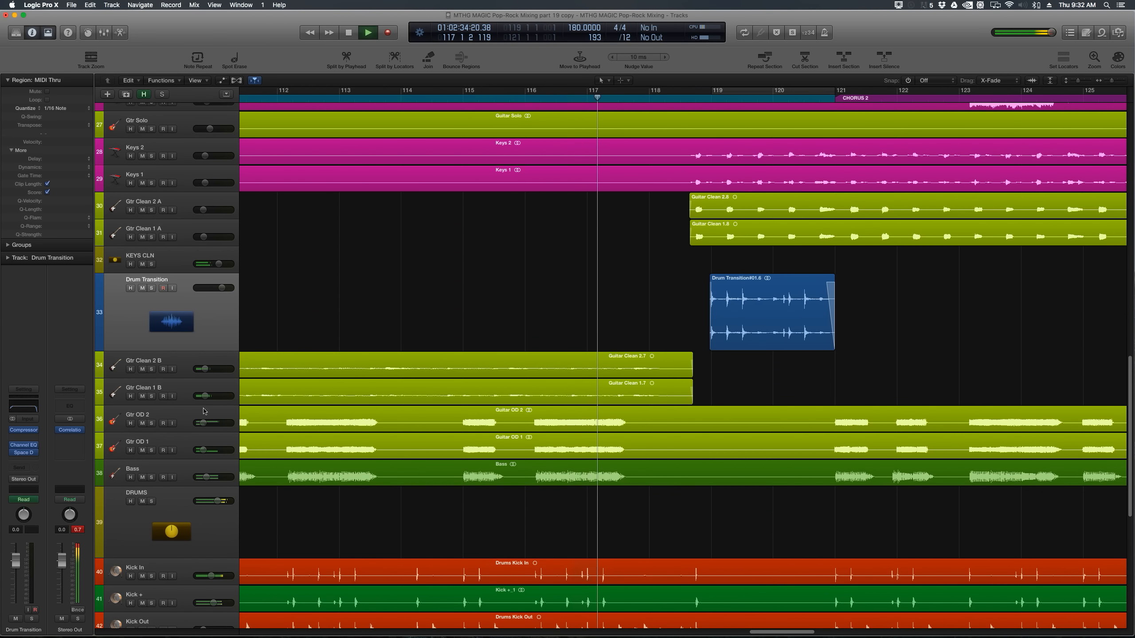
pyautogui.moveTo(16, 563); pyautogui.dragTo(16, 567)
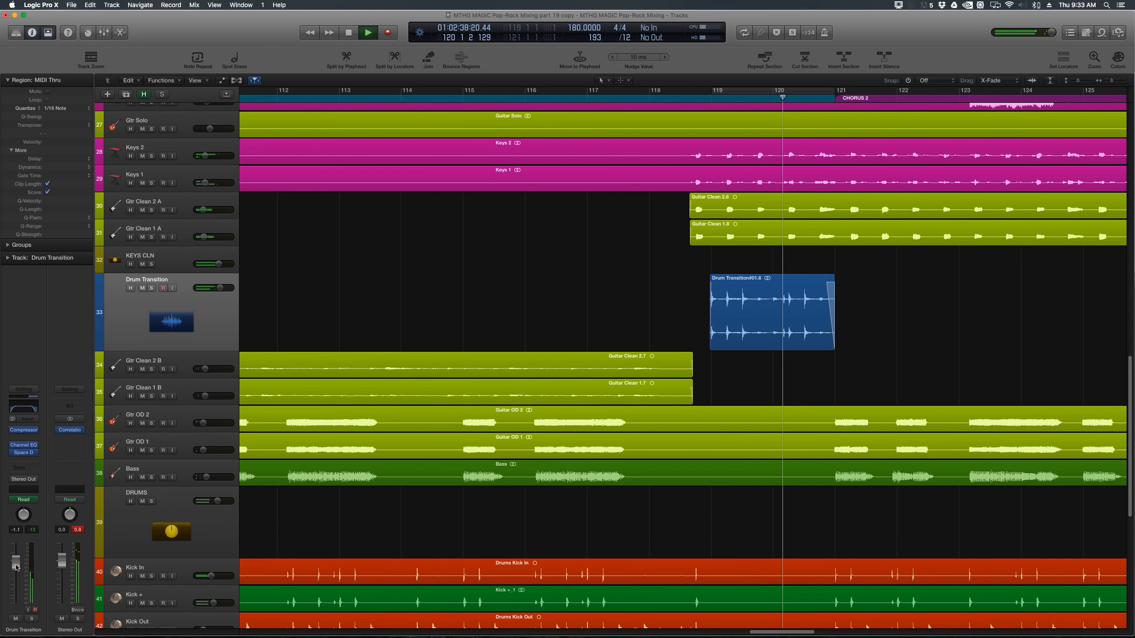
pyautogui.press('space')
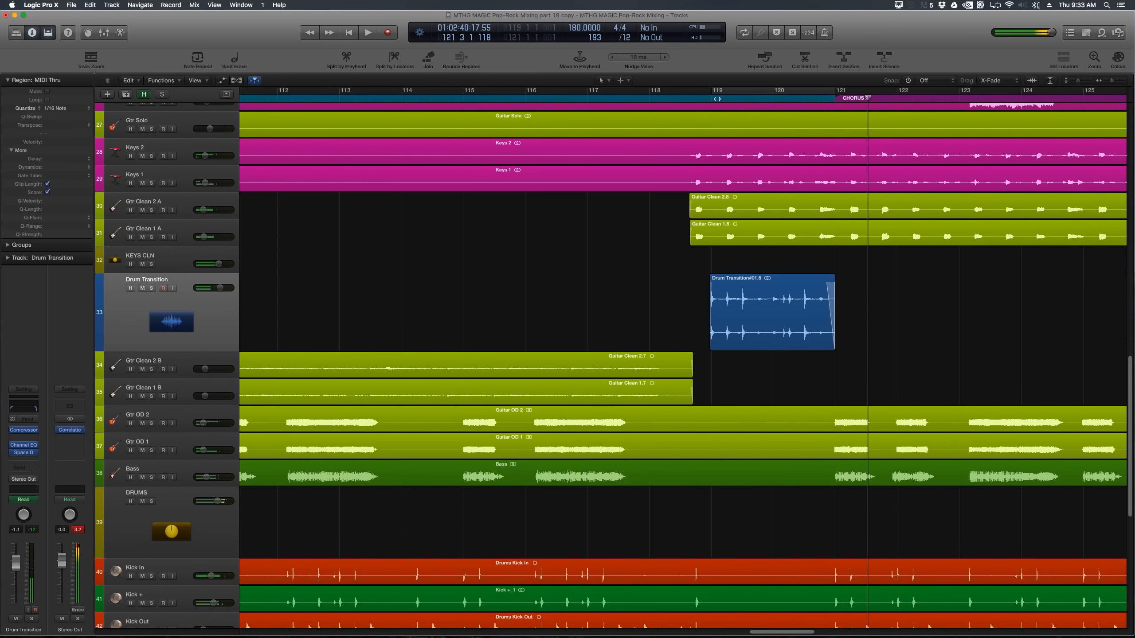
# Show automation and move the Drum Transition's first Low Cut Frequency point back to the region's start, at 130 Hz
pyautogui.click(717, 92)
pyautogui.press('super+Right')
pyautogui.press('super+Right')
pyautogui.press('super+Right')
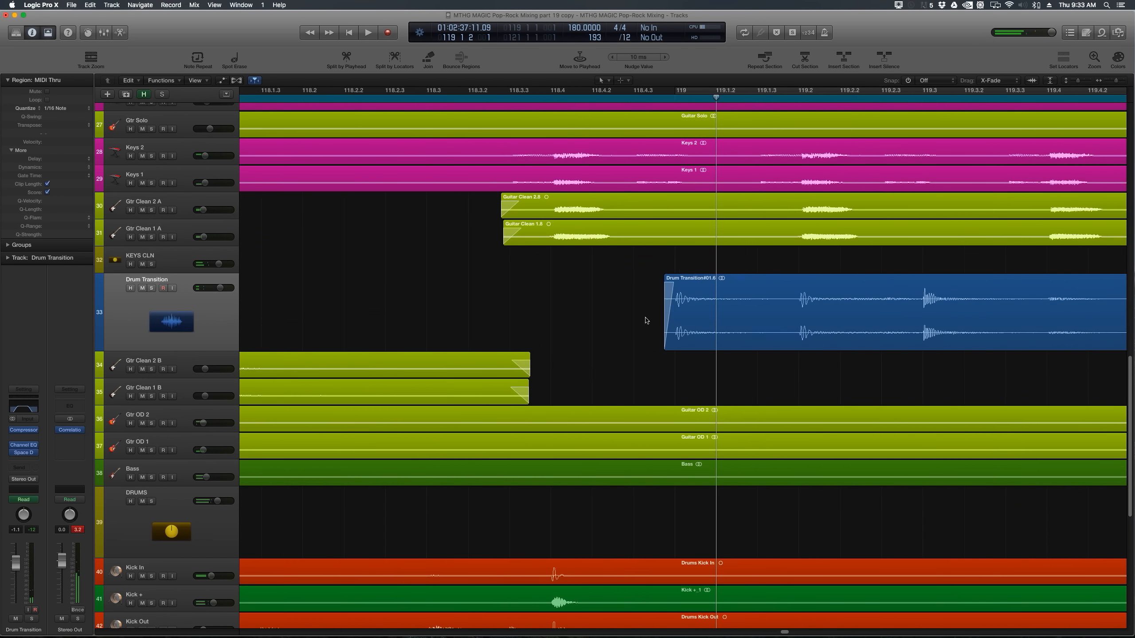
pyautogui.press('super+Right')
pyautogui.press('a')
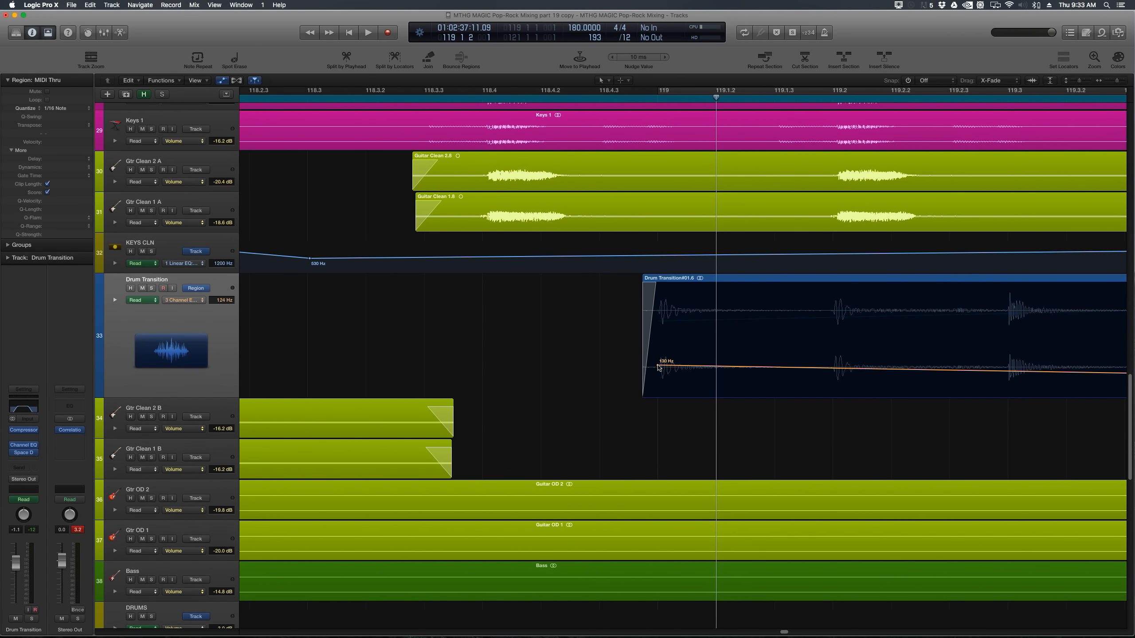
pyautogui.moveTo(659, 368); pyautogui.dragTo(643, 366)
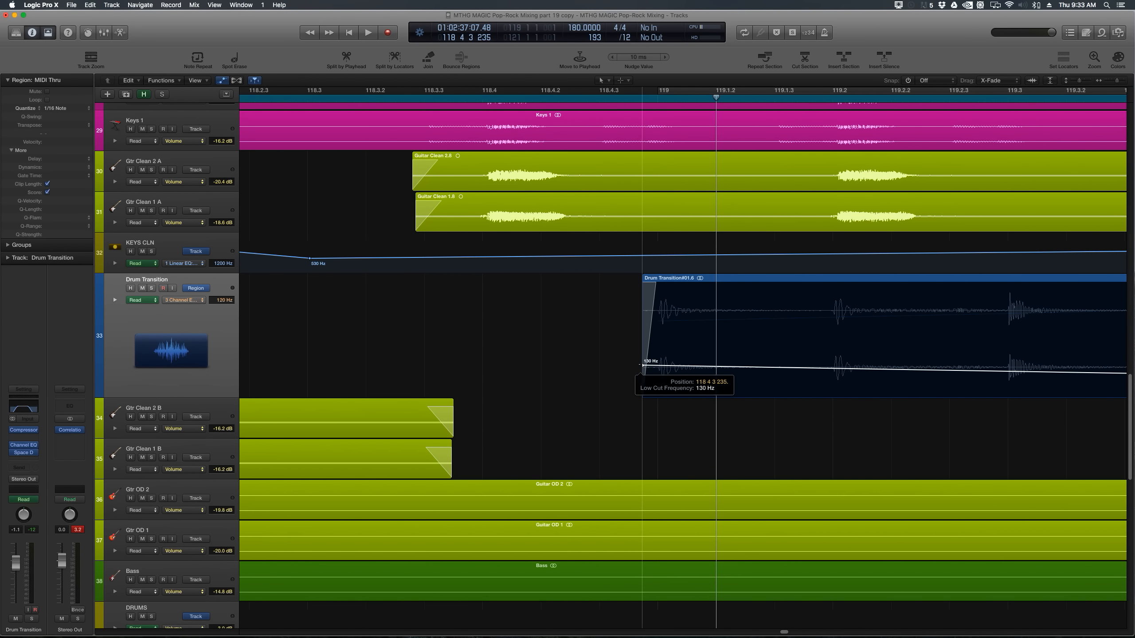
# Display the Drum Transition's Channel EQ High Cut Frequency automation and move its first point back to the region's start
pyautogui.click(195, 305)
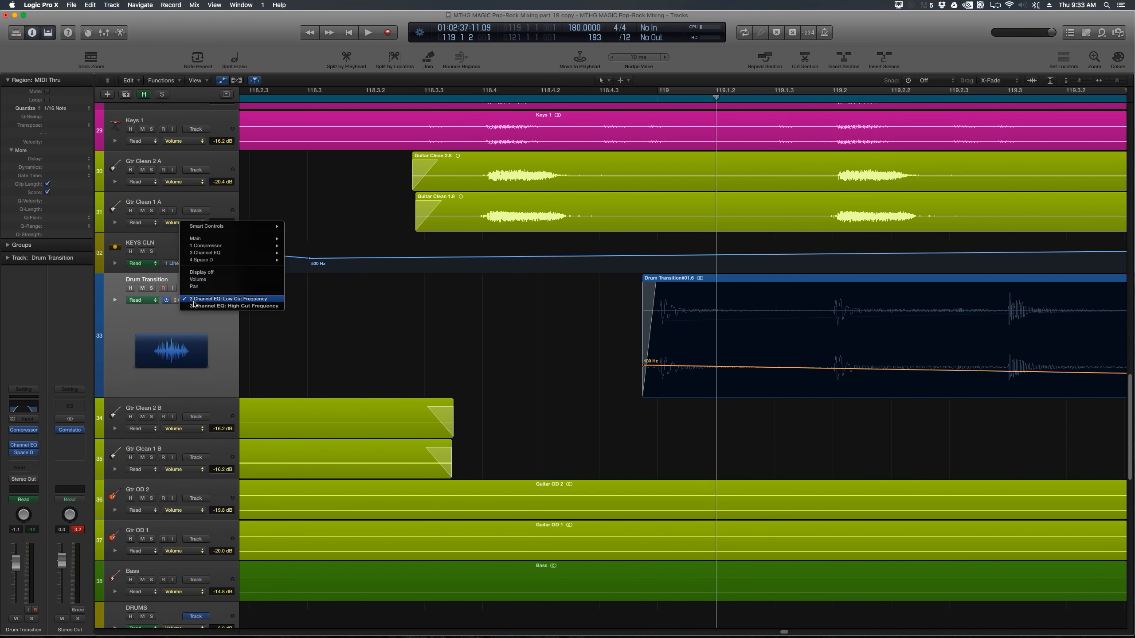
pyautogui.click(231, 306)
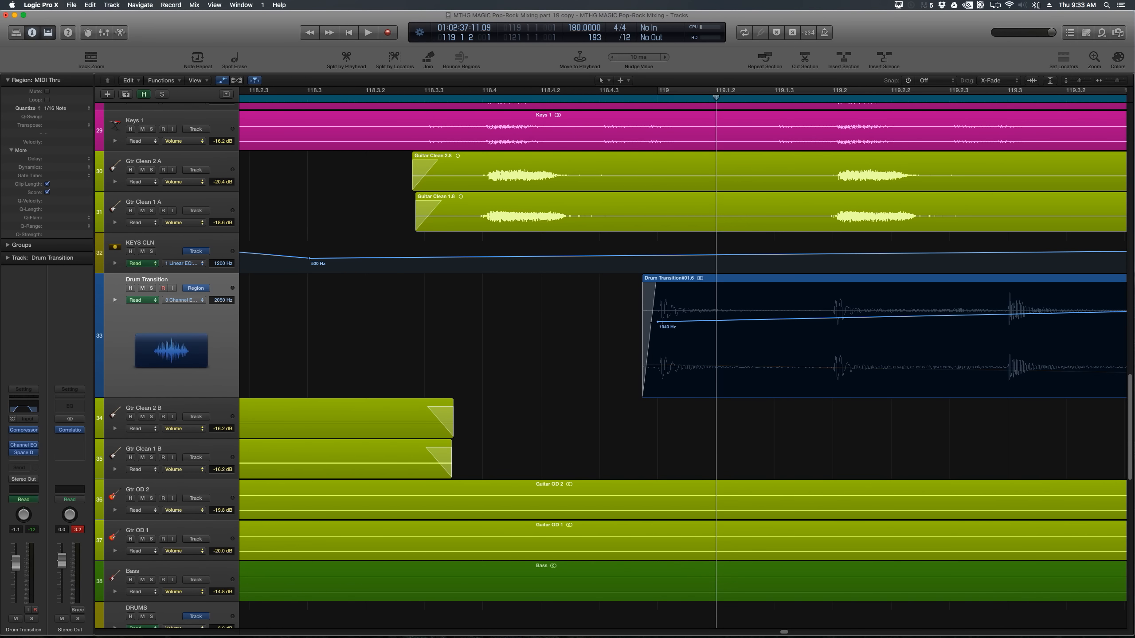
pyautogui.moveTo(657, 321); pyautogui.dragTo(619, 321)
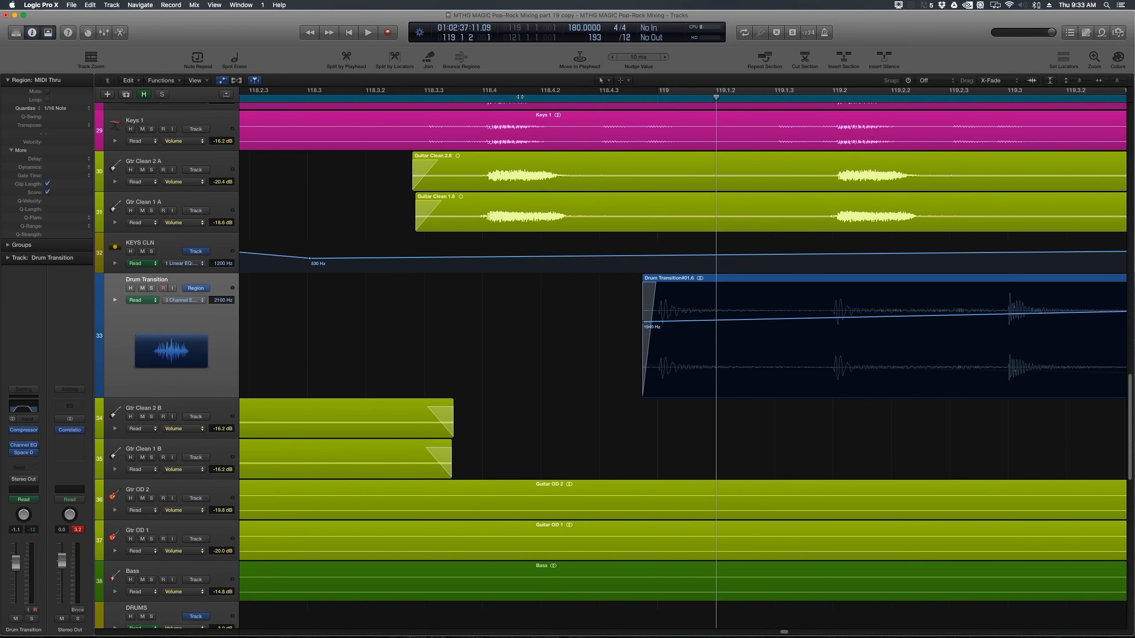
# Audition the Drum Transition with its adjusted EQ automation through to the start of Chorus 2
pyautogui.press('space')
pyautogui.press('super+Left')
pyautogui.press('super+Left')
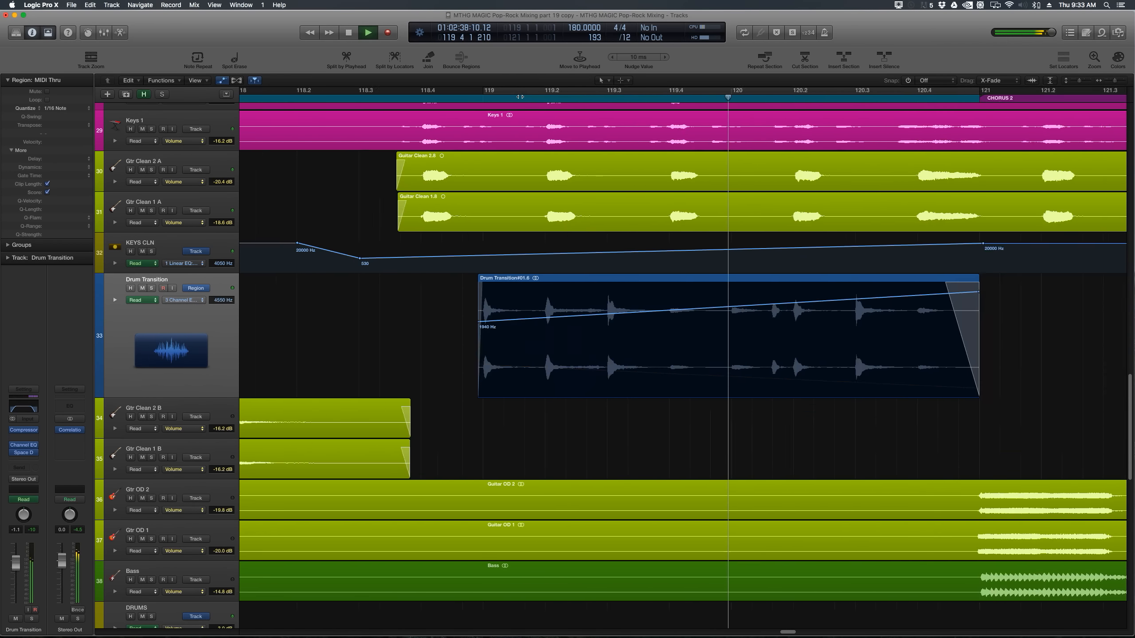
pyautogui.press('super+Left')
pyautogui.press('super+Left')
pyautogui.press('super+Left')
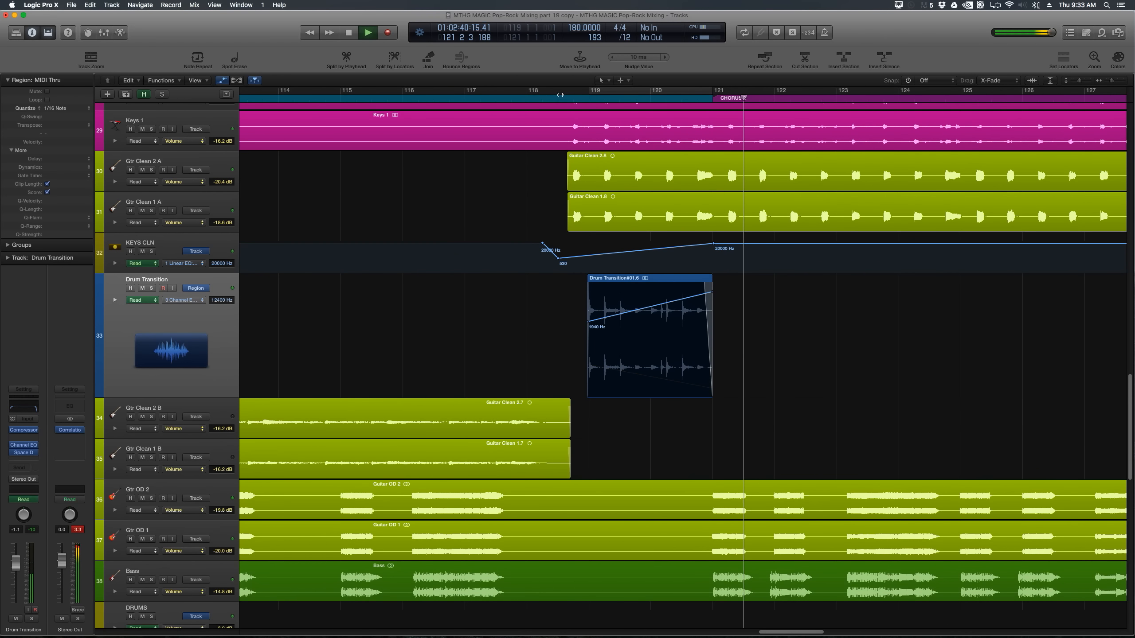
# Replay the song from before the transition into Chorus 2 and raise the Drum Transition channel's volume fader to 0.5 dB
pyautogui.click(450, 96)
pyautogui.press('space')
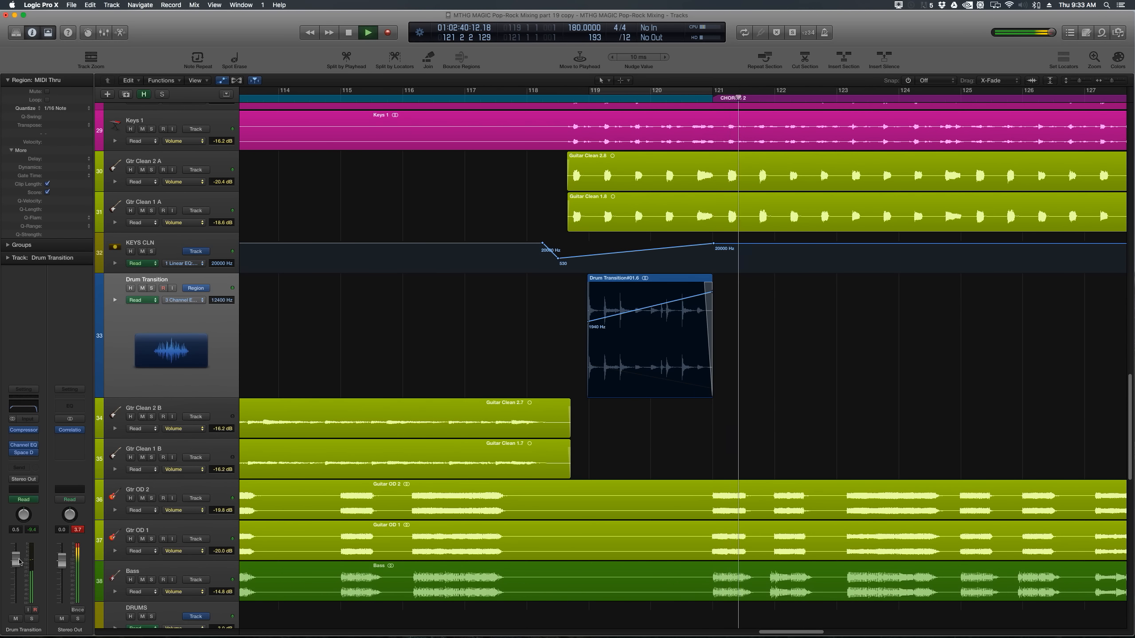
pyautogui.press('space')
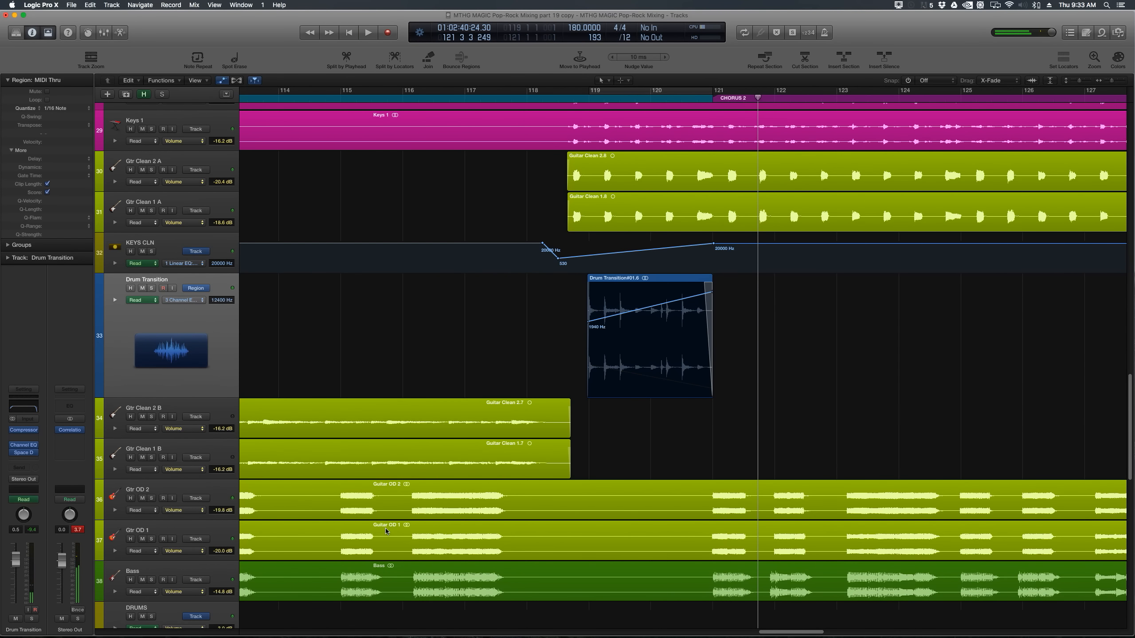